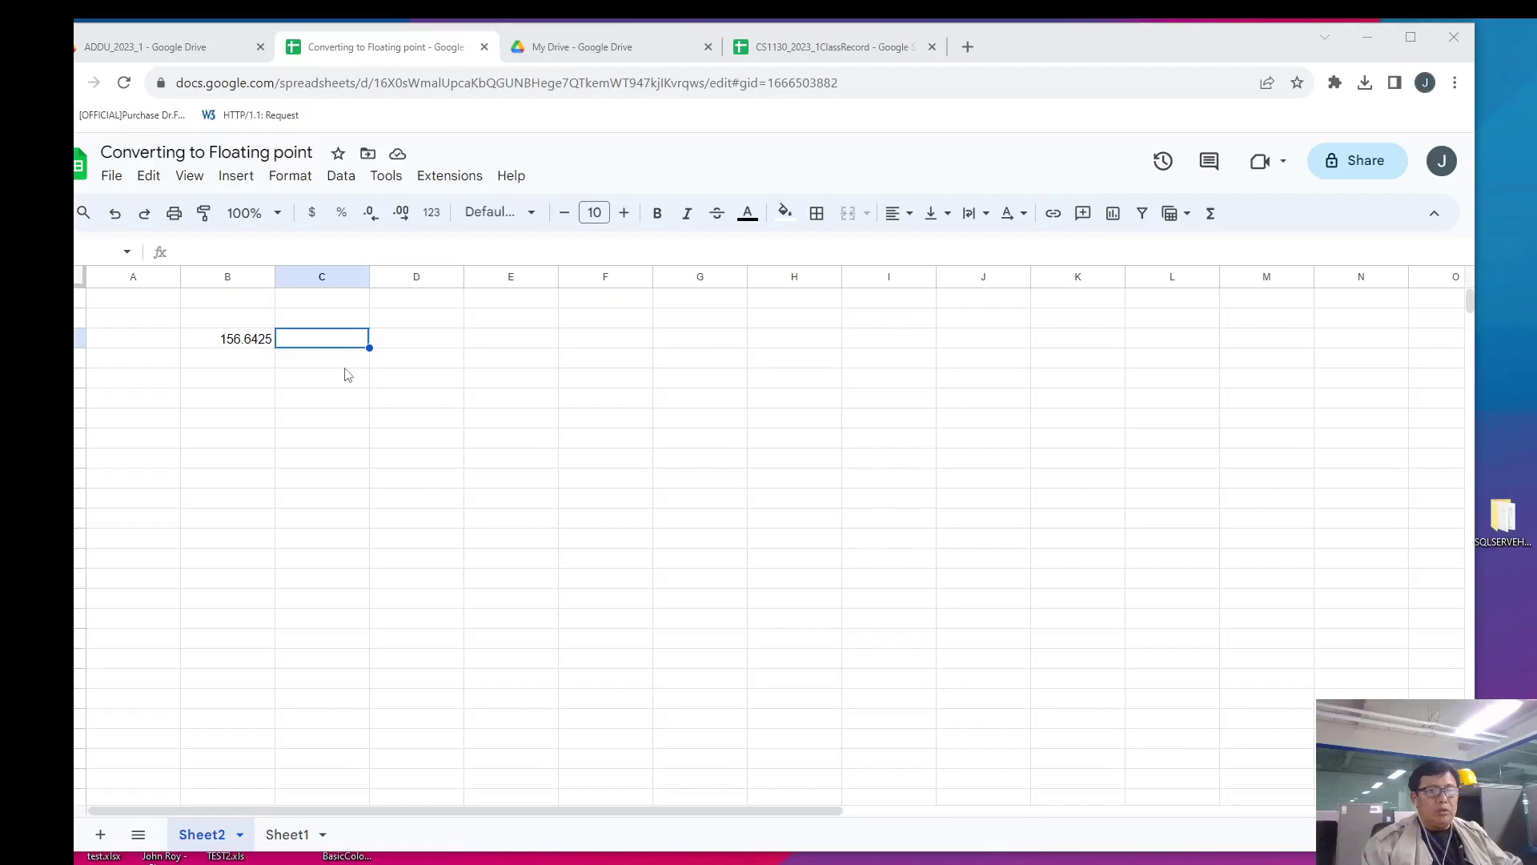
# - Enter =B3/2 in C3 to halve 156.6425, giving 78.32125
pyautogui.click(344, 360)
pyautogui.click(333, 343)
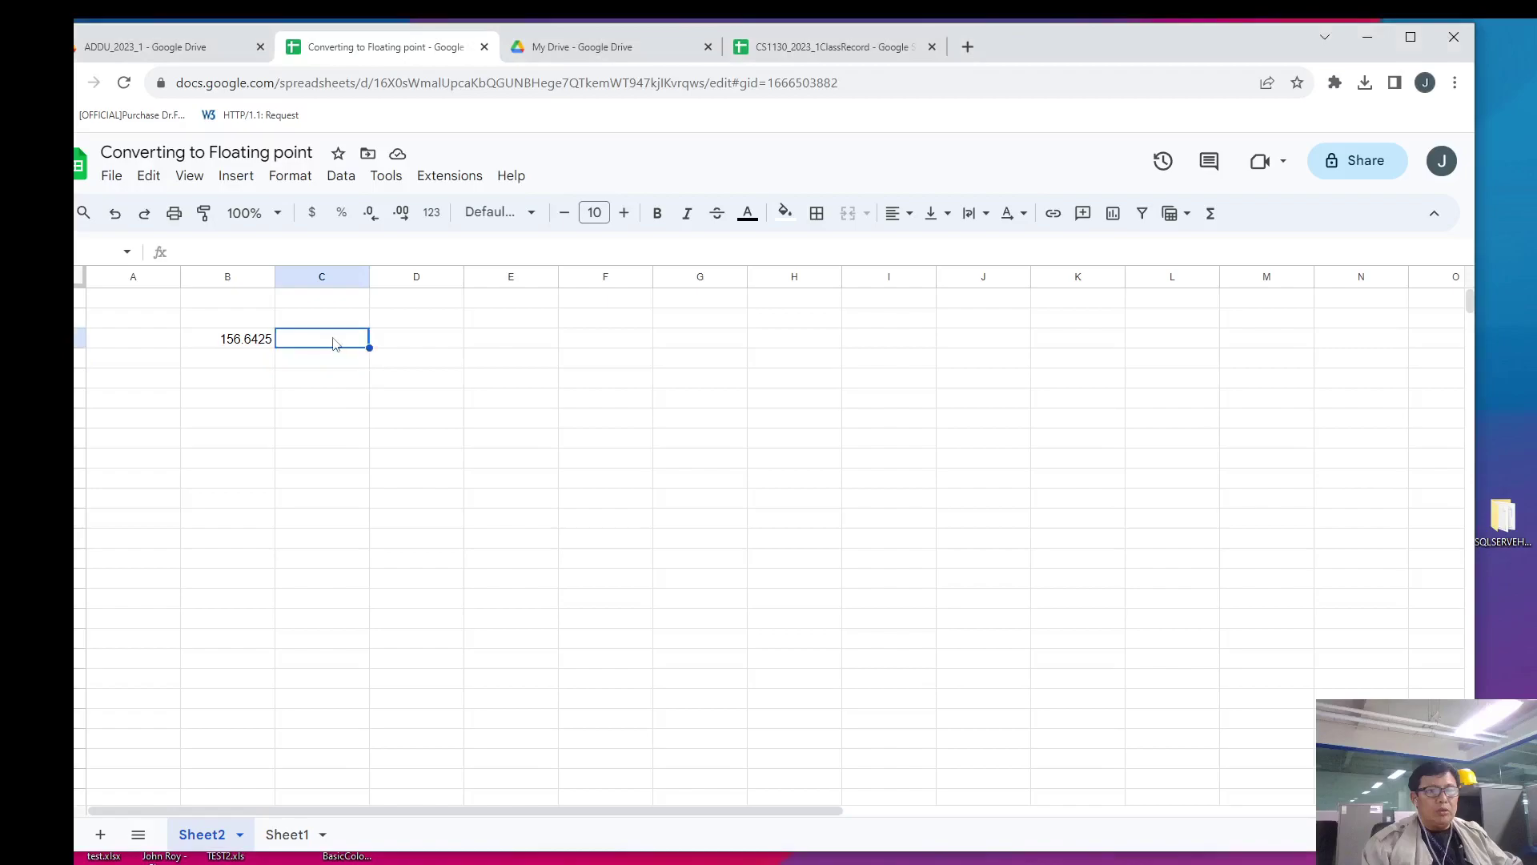
pyautogui.write('=B3')
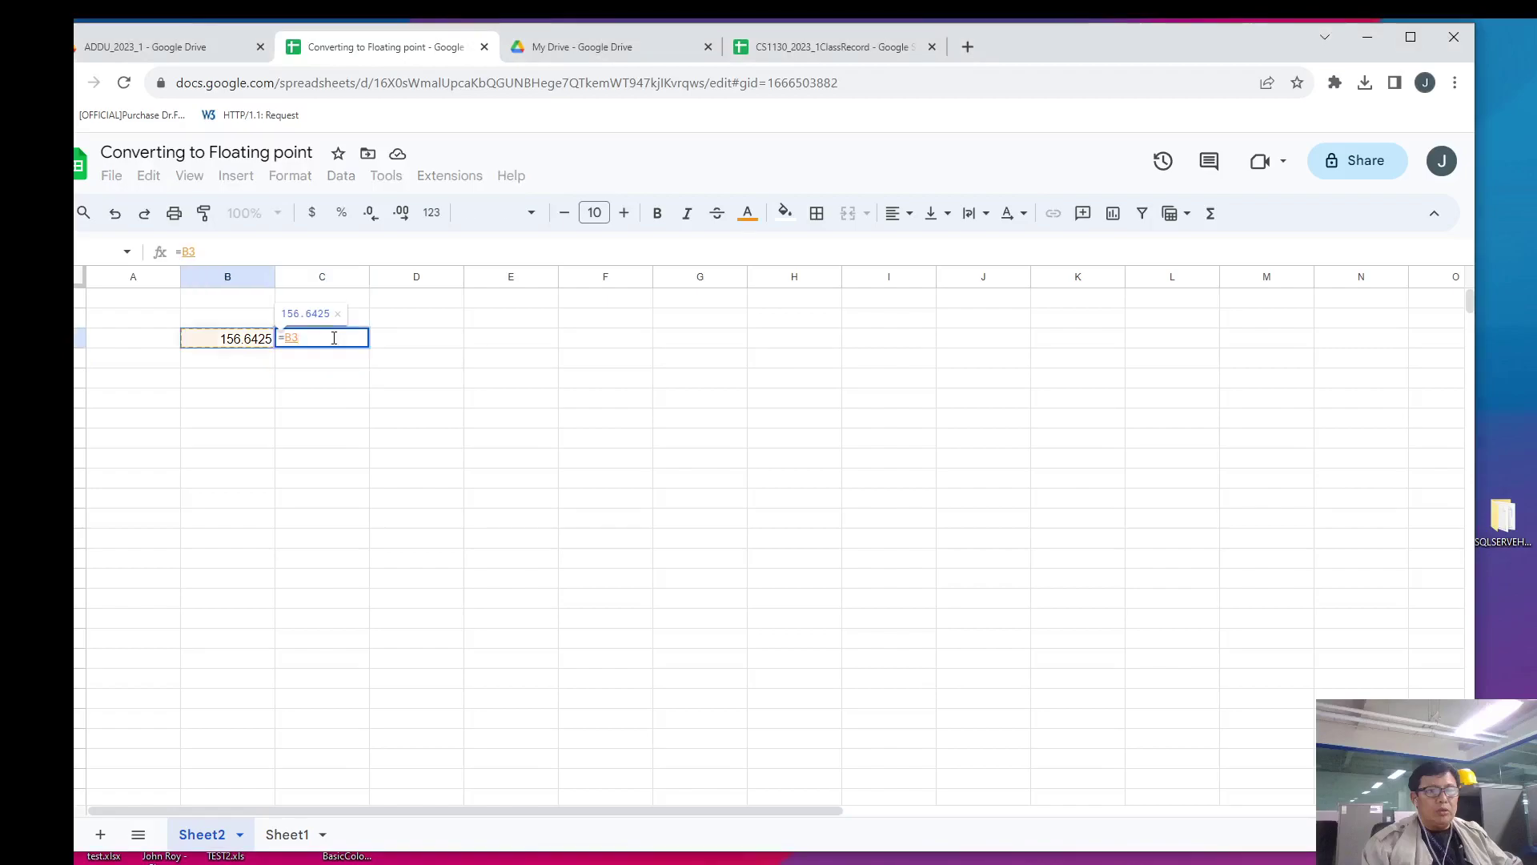
pyautogui.write('/2')
pyautogui.press('Return')
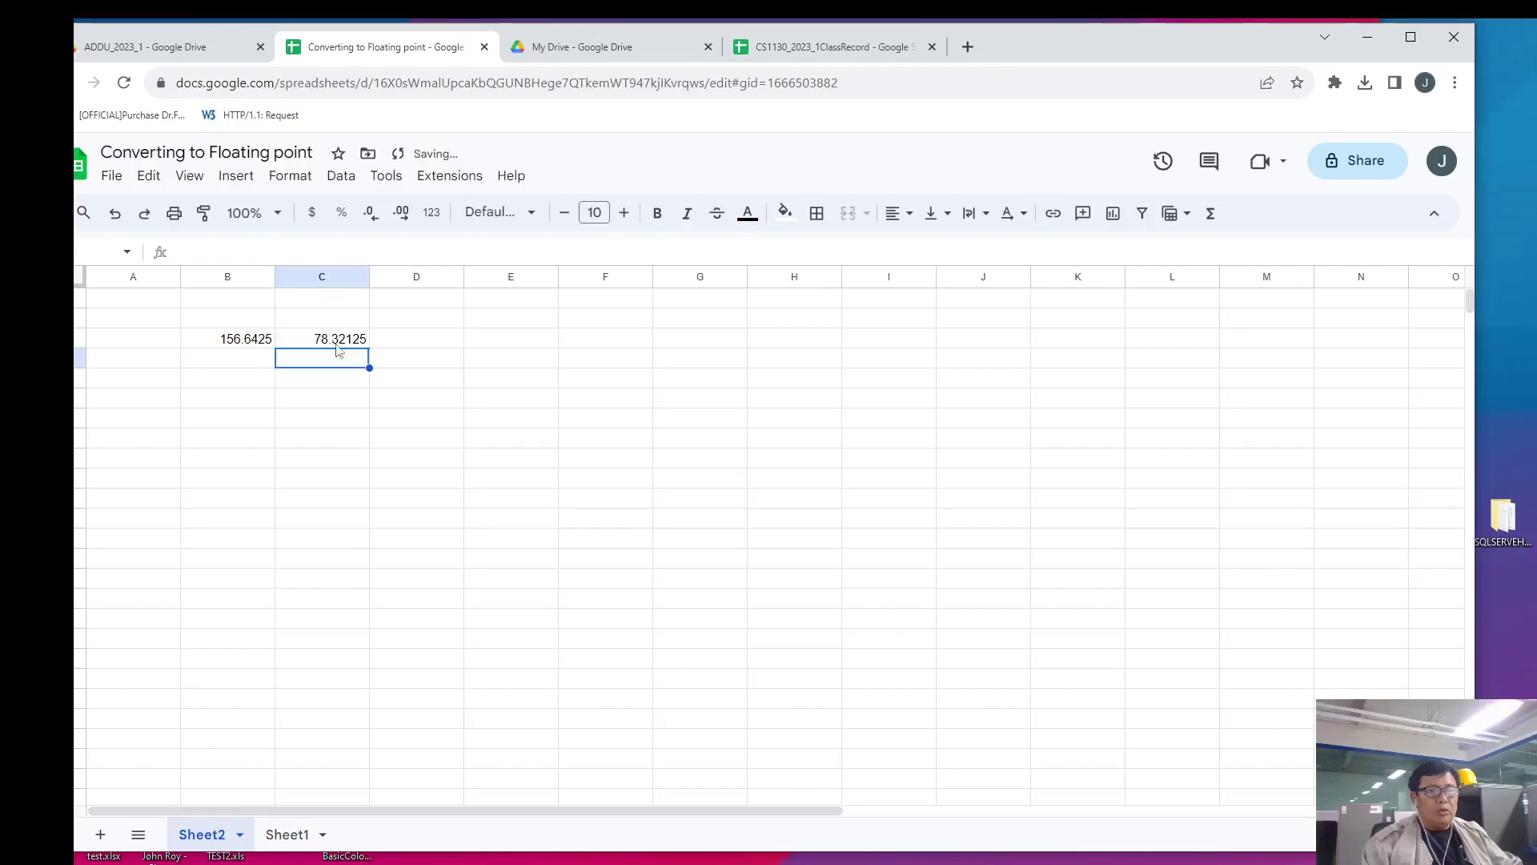
pyautogui.hotkey('ctrl', '+')
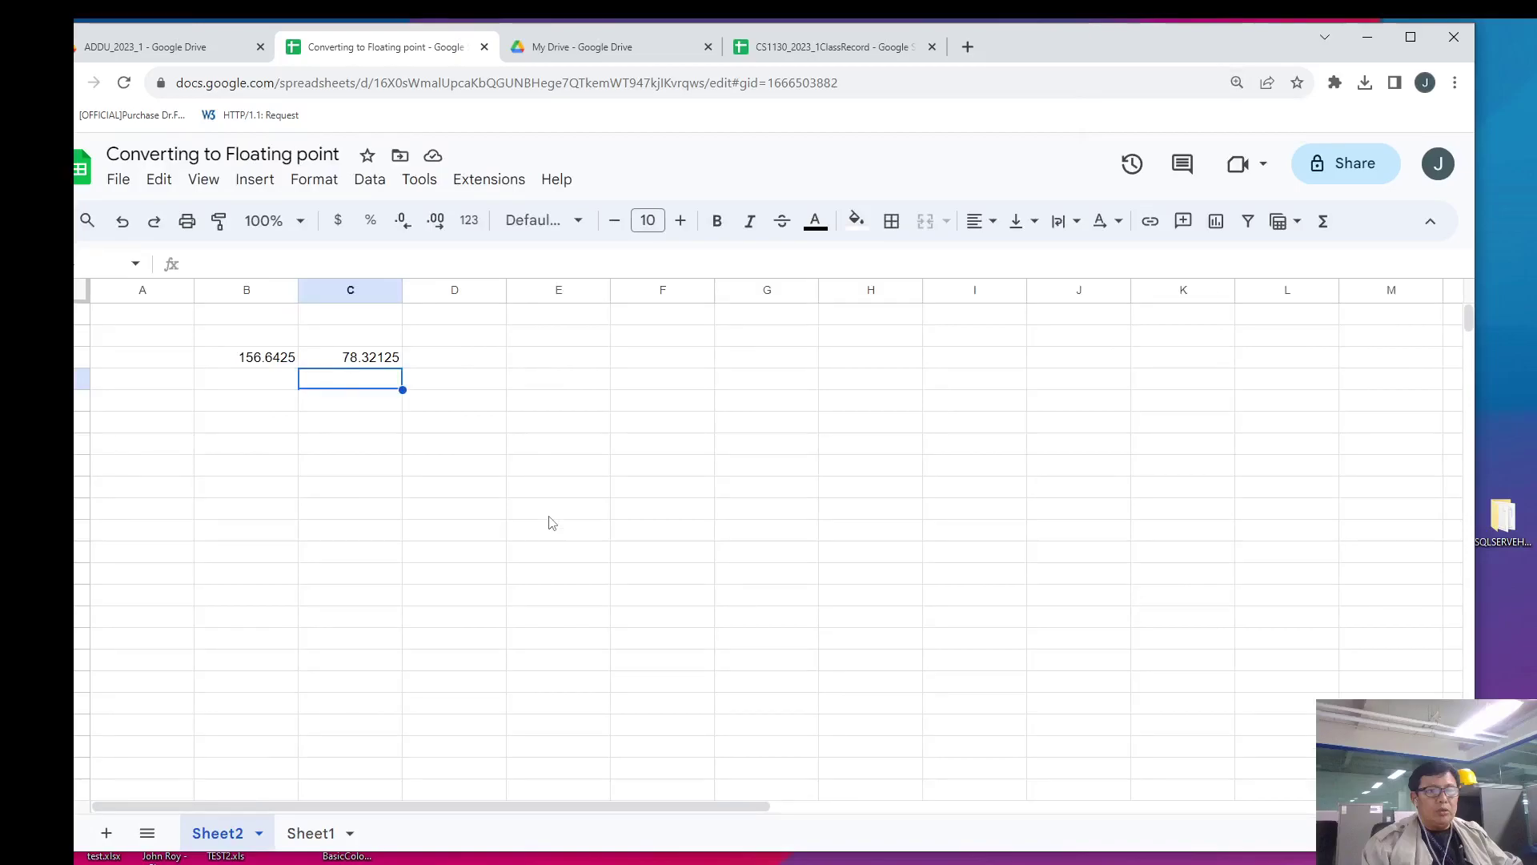
pyautogui.press('Up')
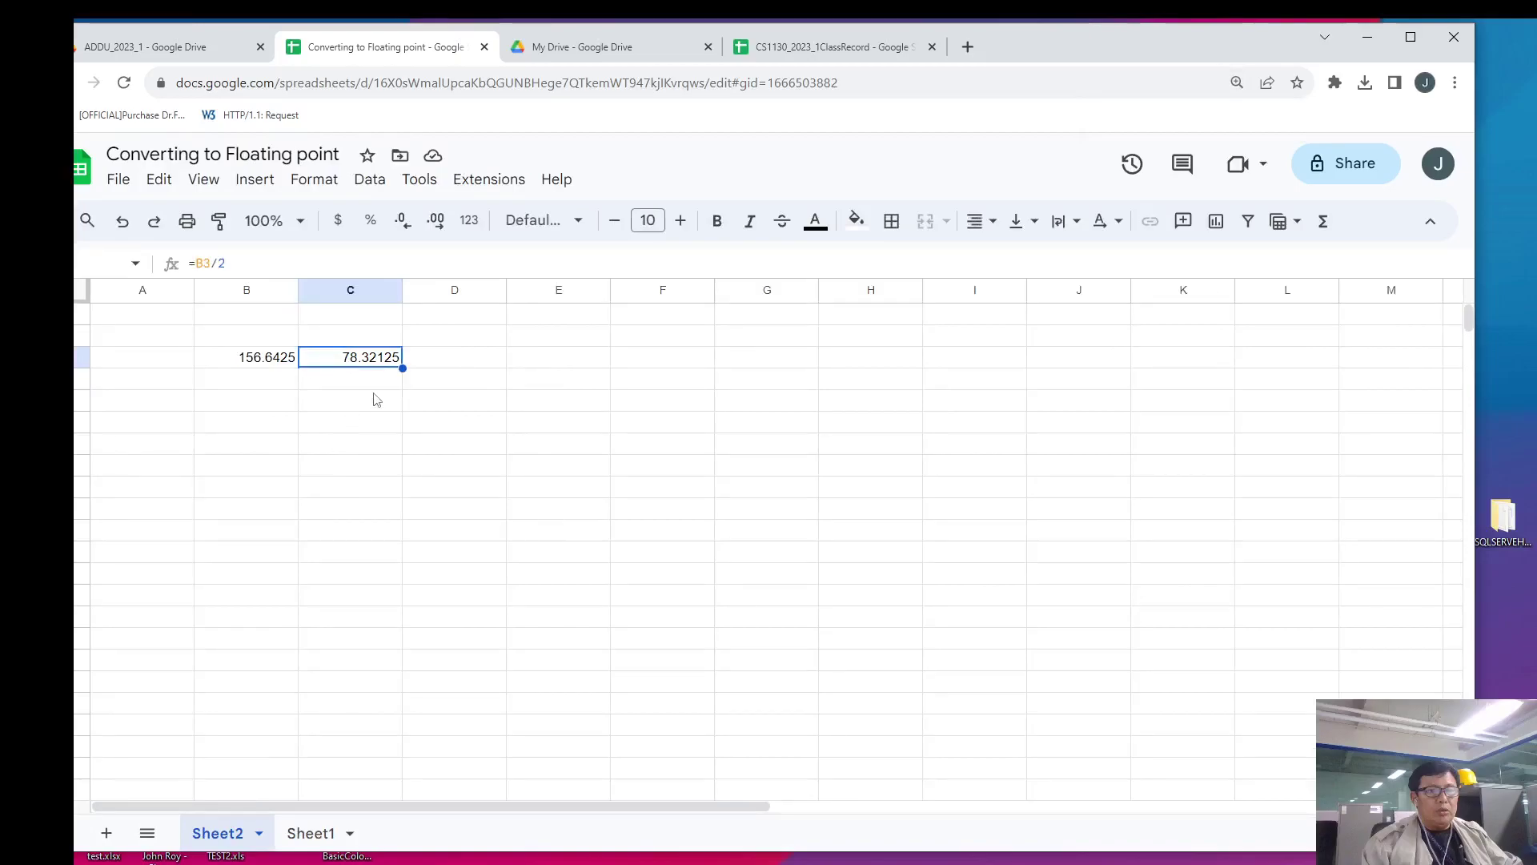
pyautogui.hotkey('ctrl', '+')
# - Paste C3's result 78.32125 into B4 as a plain value
pyautogui.rightClick(402, 390)
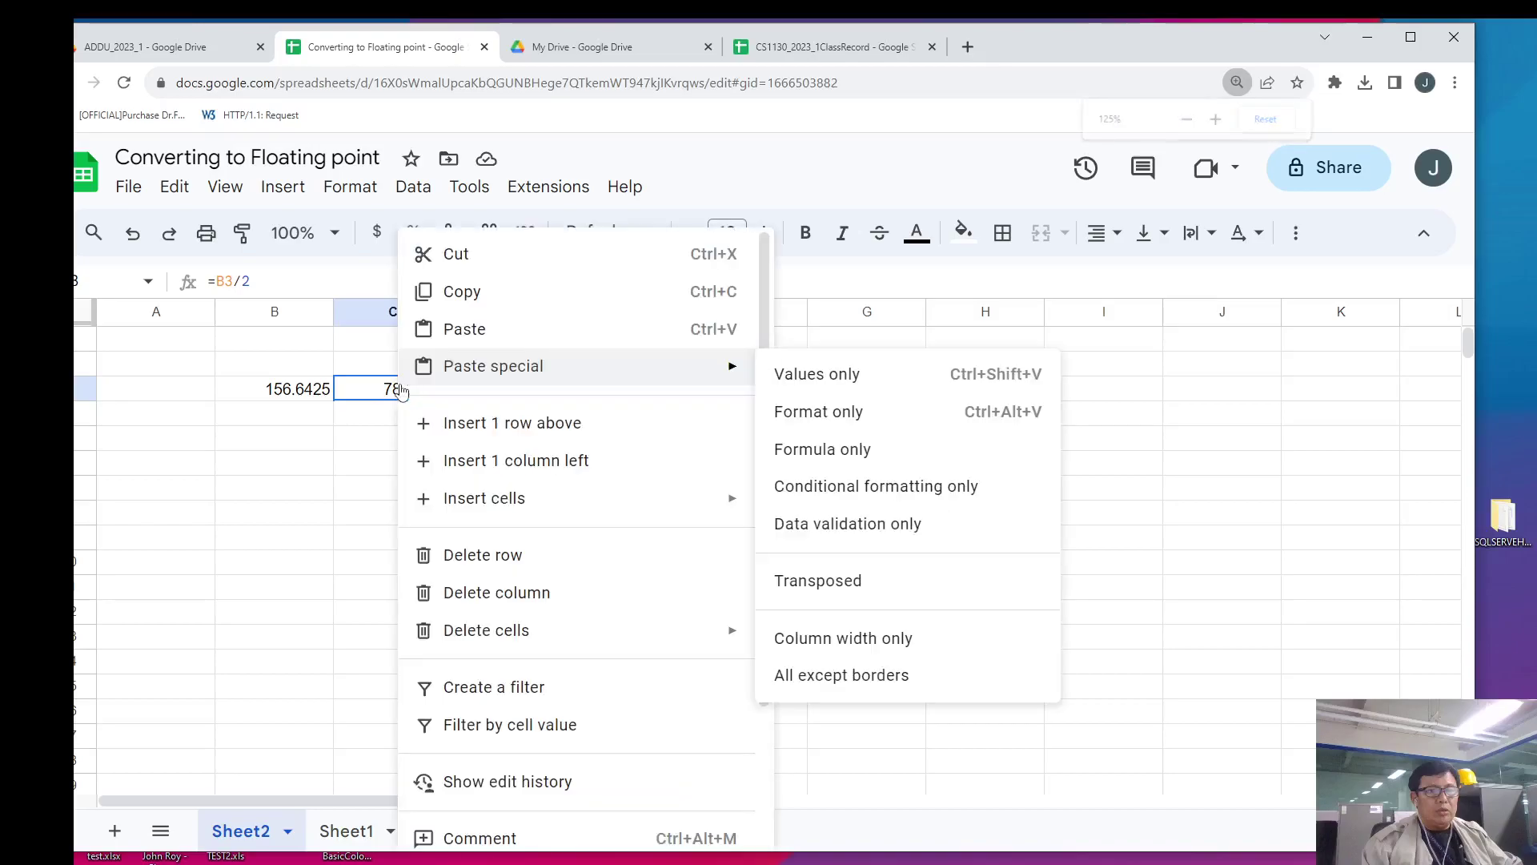
pyautogui.click(456, 297)
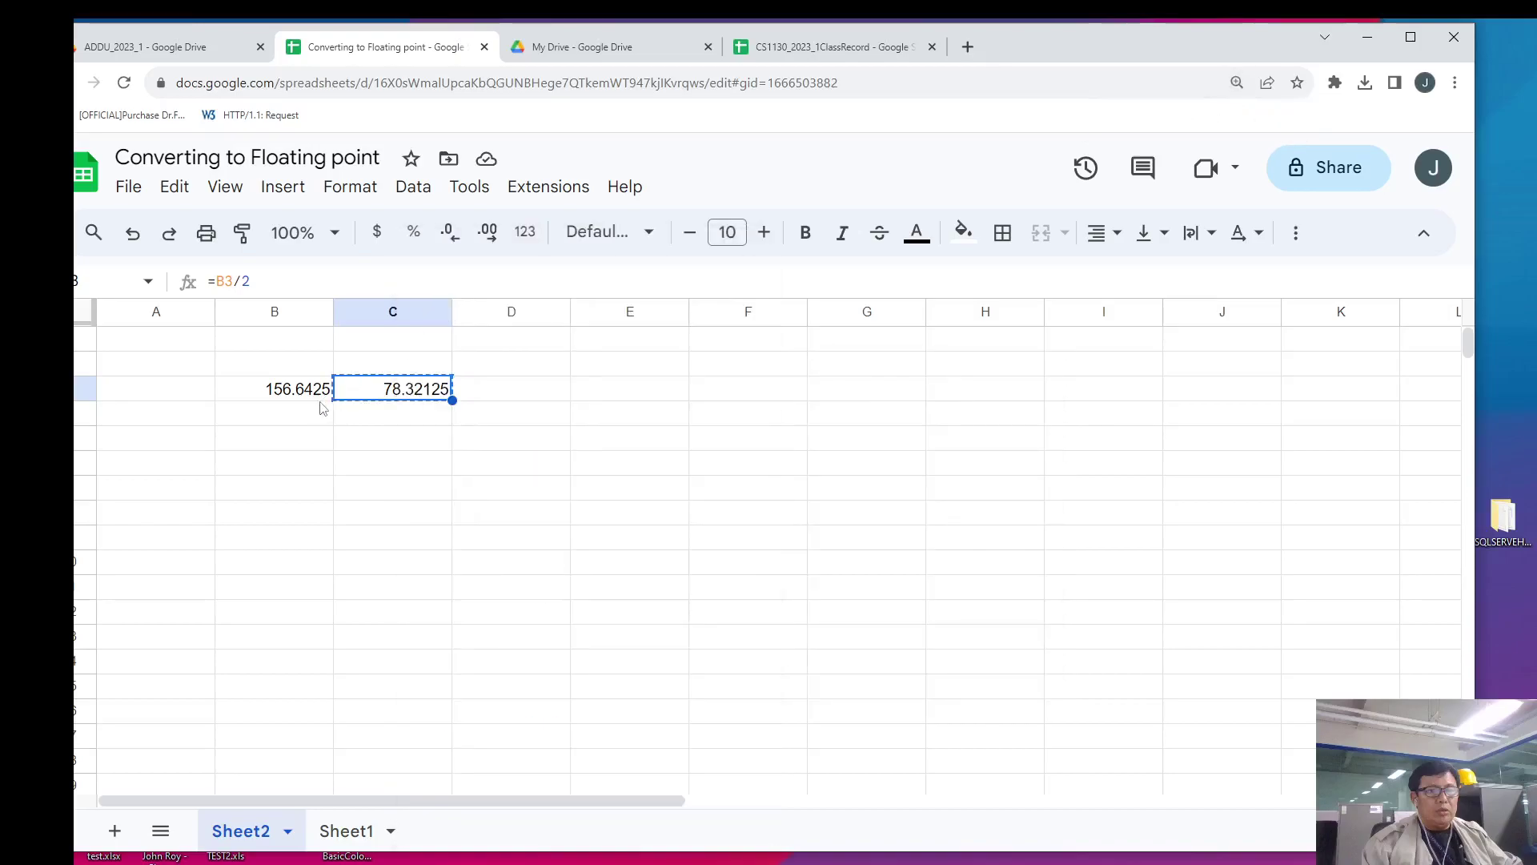
pyautogui.click(321, 410)
pyautogui.rightClick(320, 410)
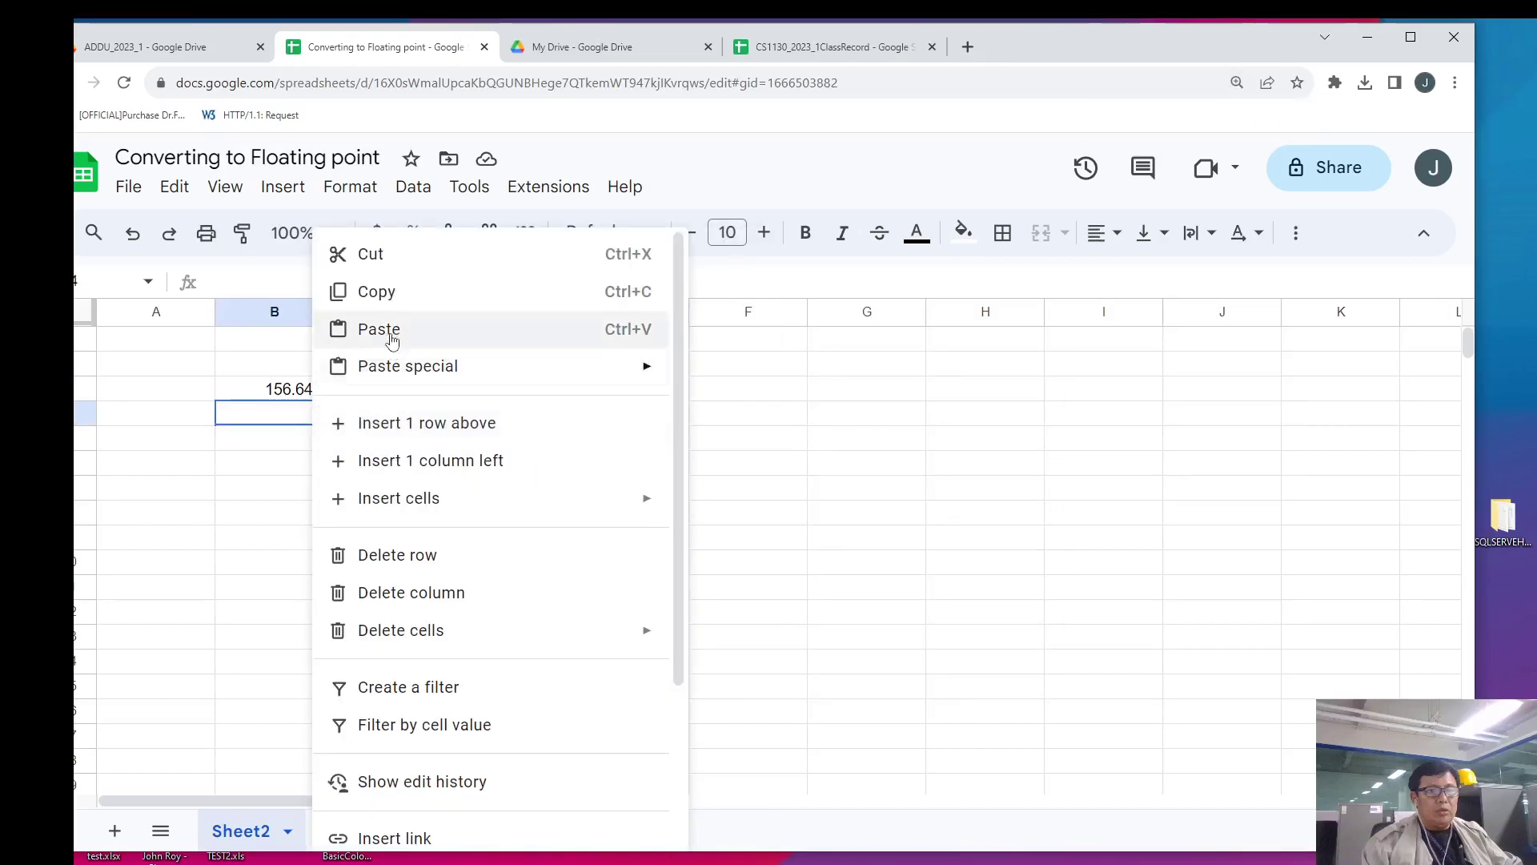
pyautogui.moveTo(431, 370)
pyautogui.click(692, 371)
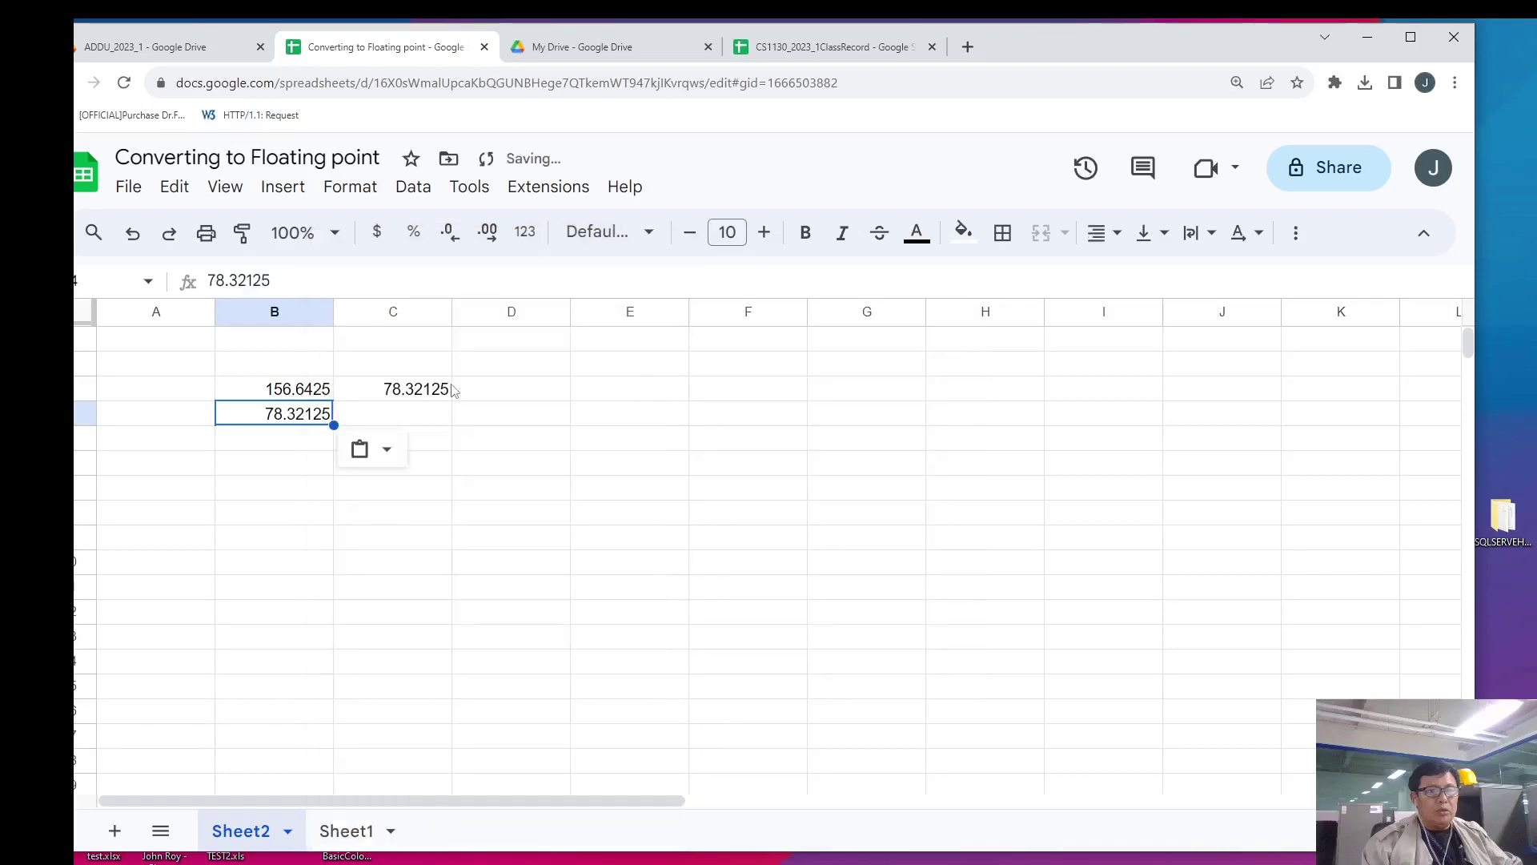
pyautogui.click(436, 392)
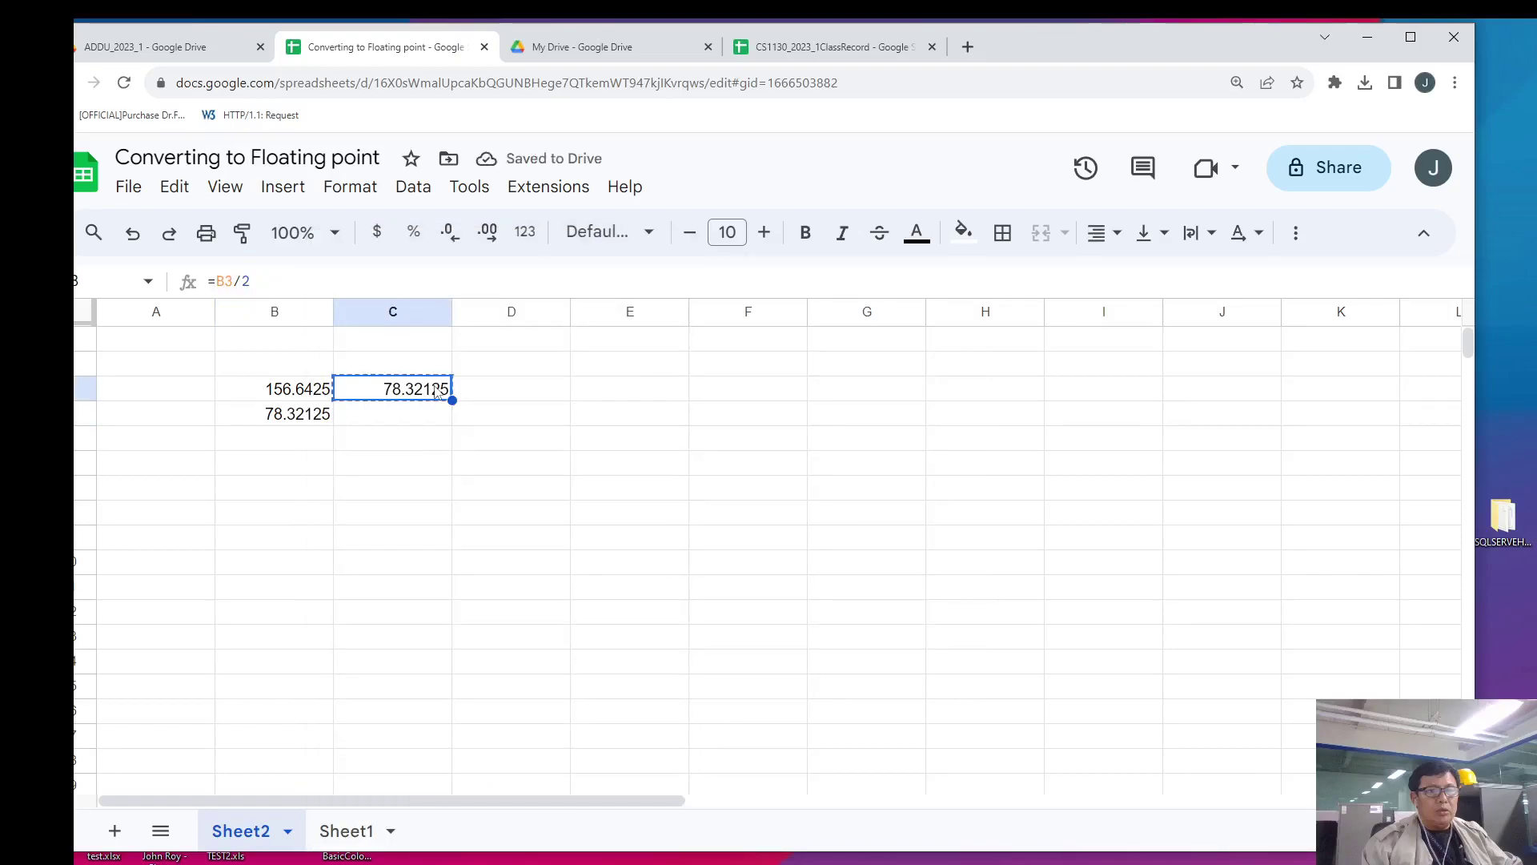
pyautogui.press('Down')
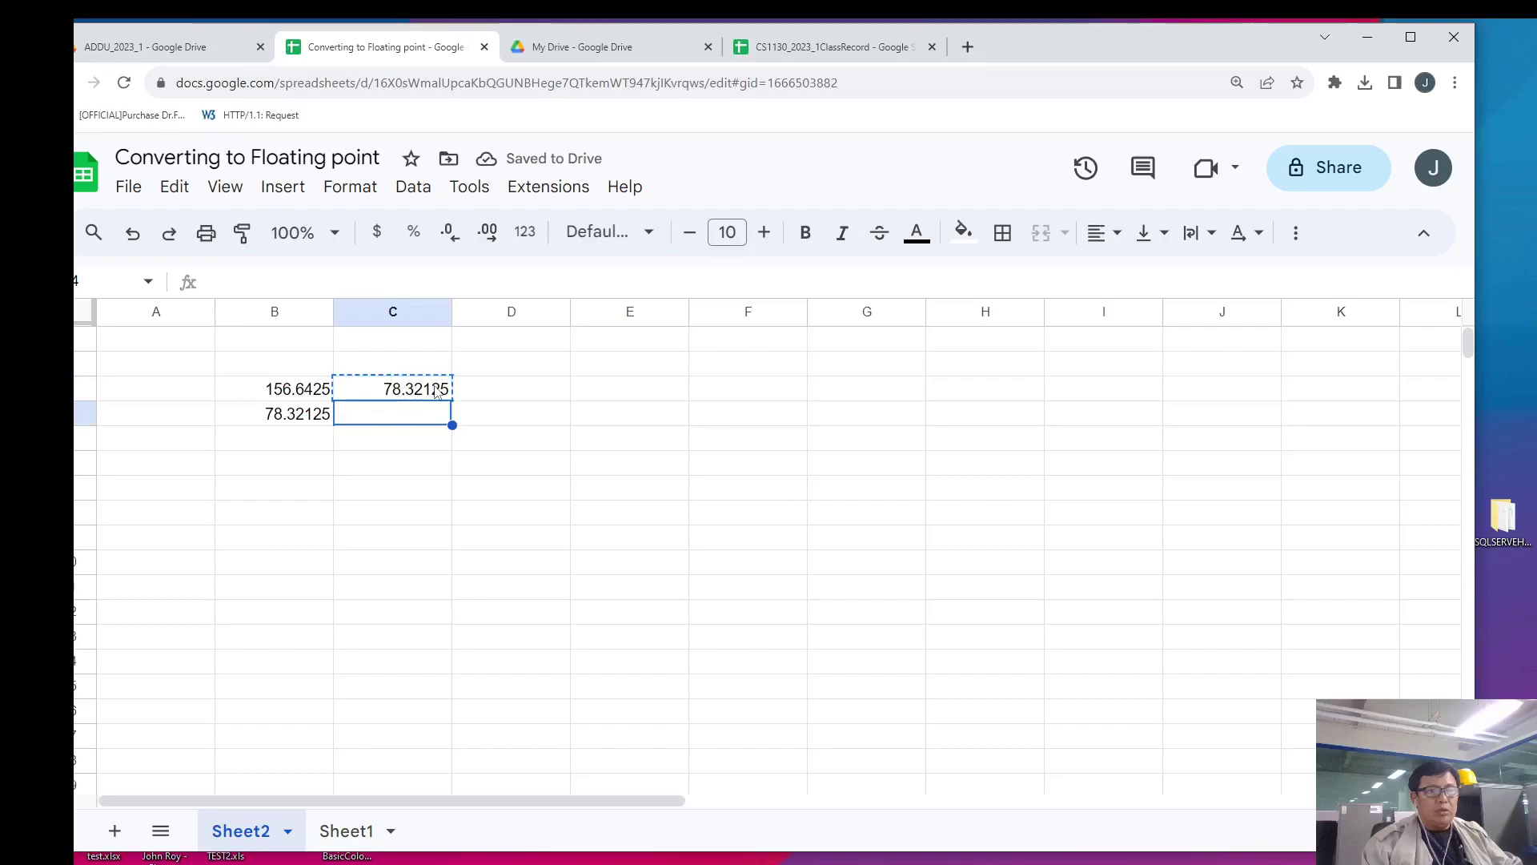
# - Put the halving formula in C4 and paste its value 39.160625 into B5
pyautogui.hotkey('ctrl', 'v')
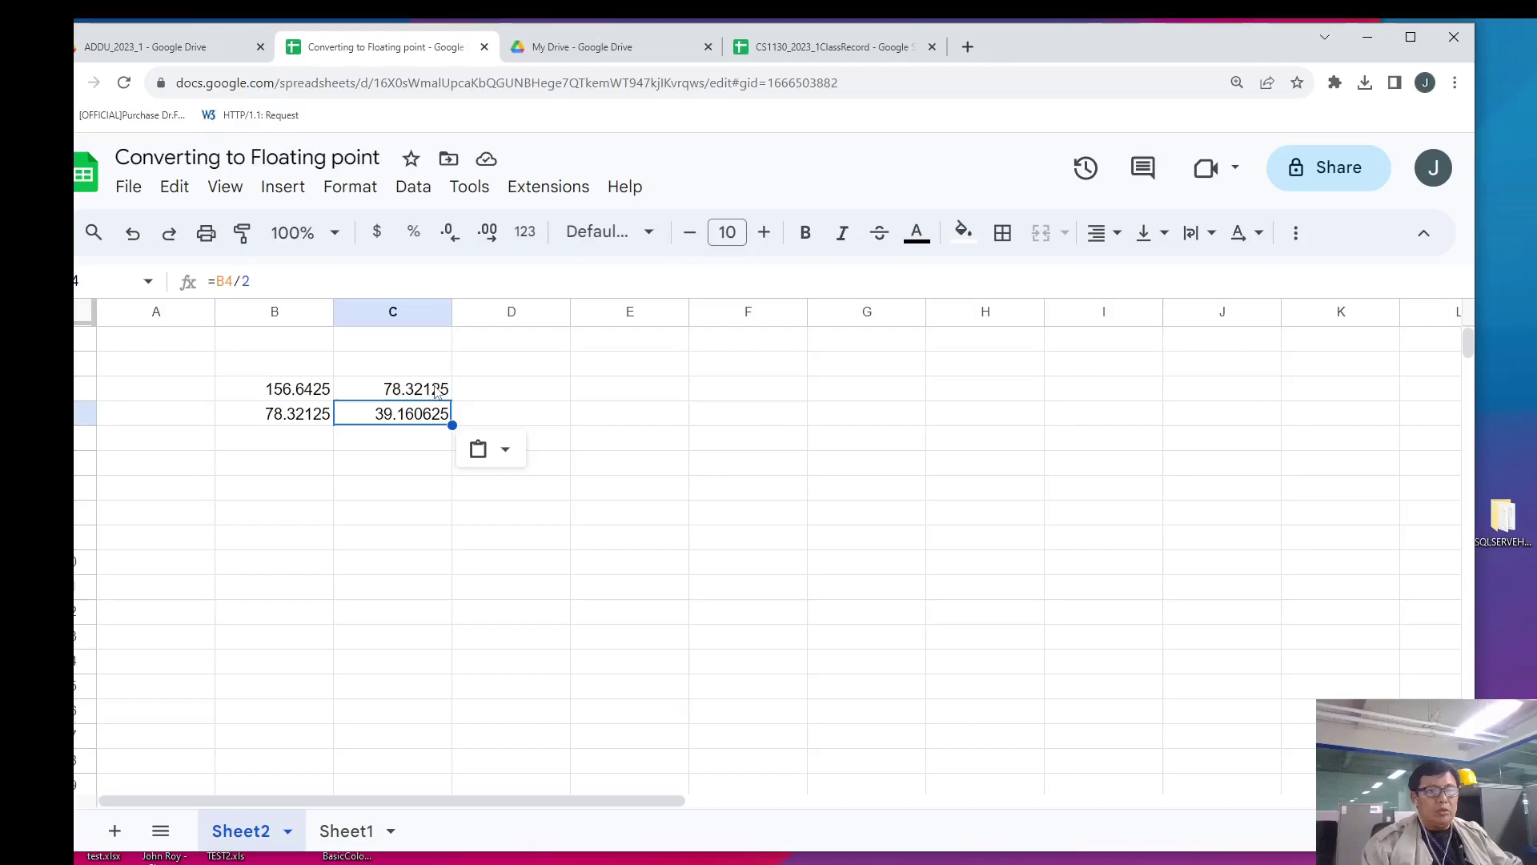
pyautogui.rightClick(411, 424)
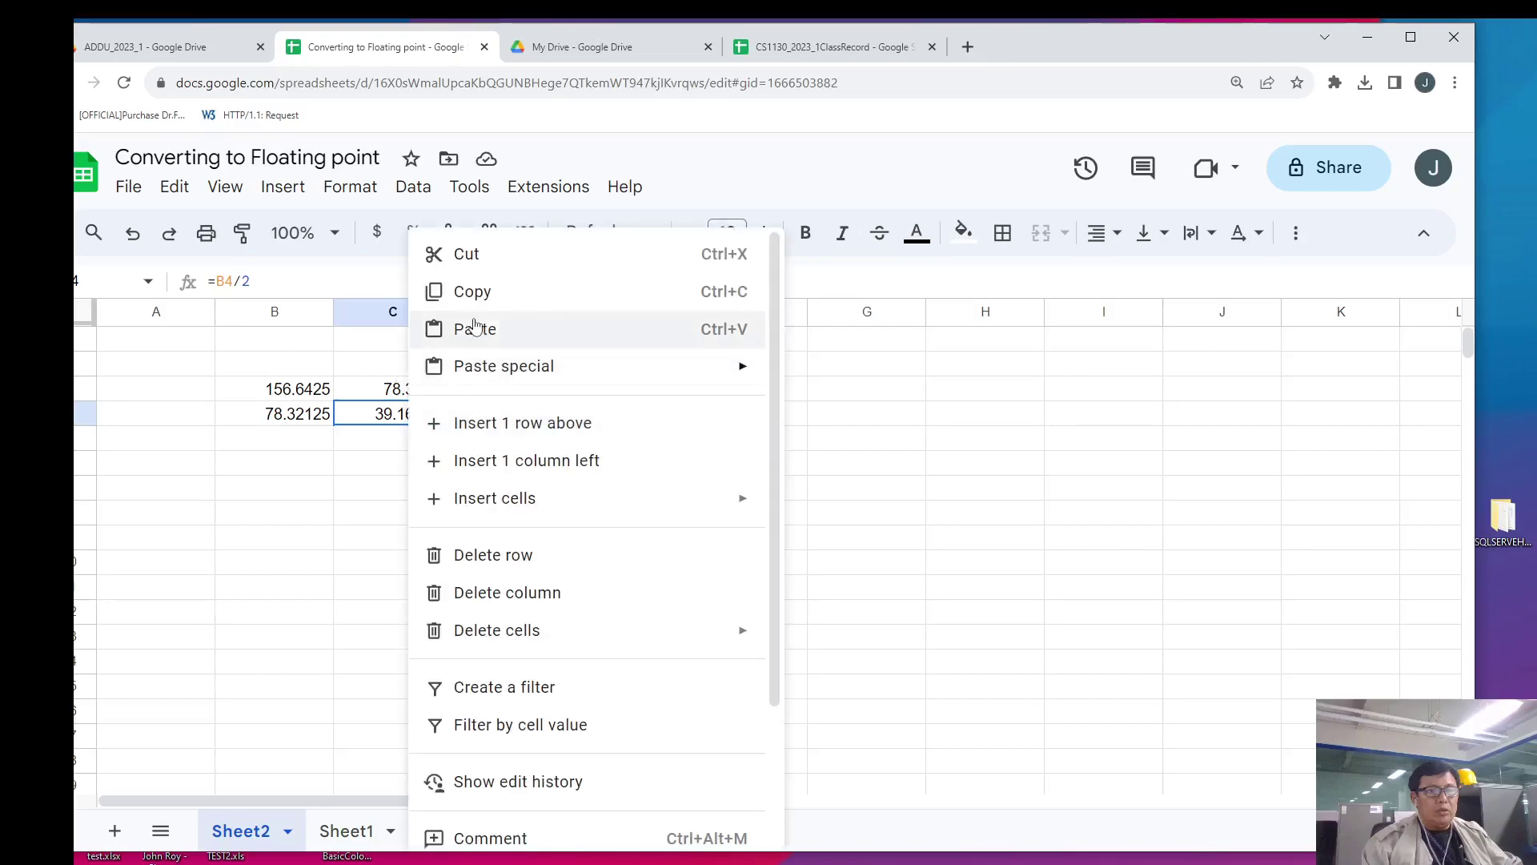
pyautogui.click(448, 293)
pyautogui.click(310, 441)
pyautogui.rightClick(310, 441)
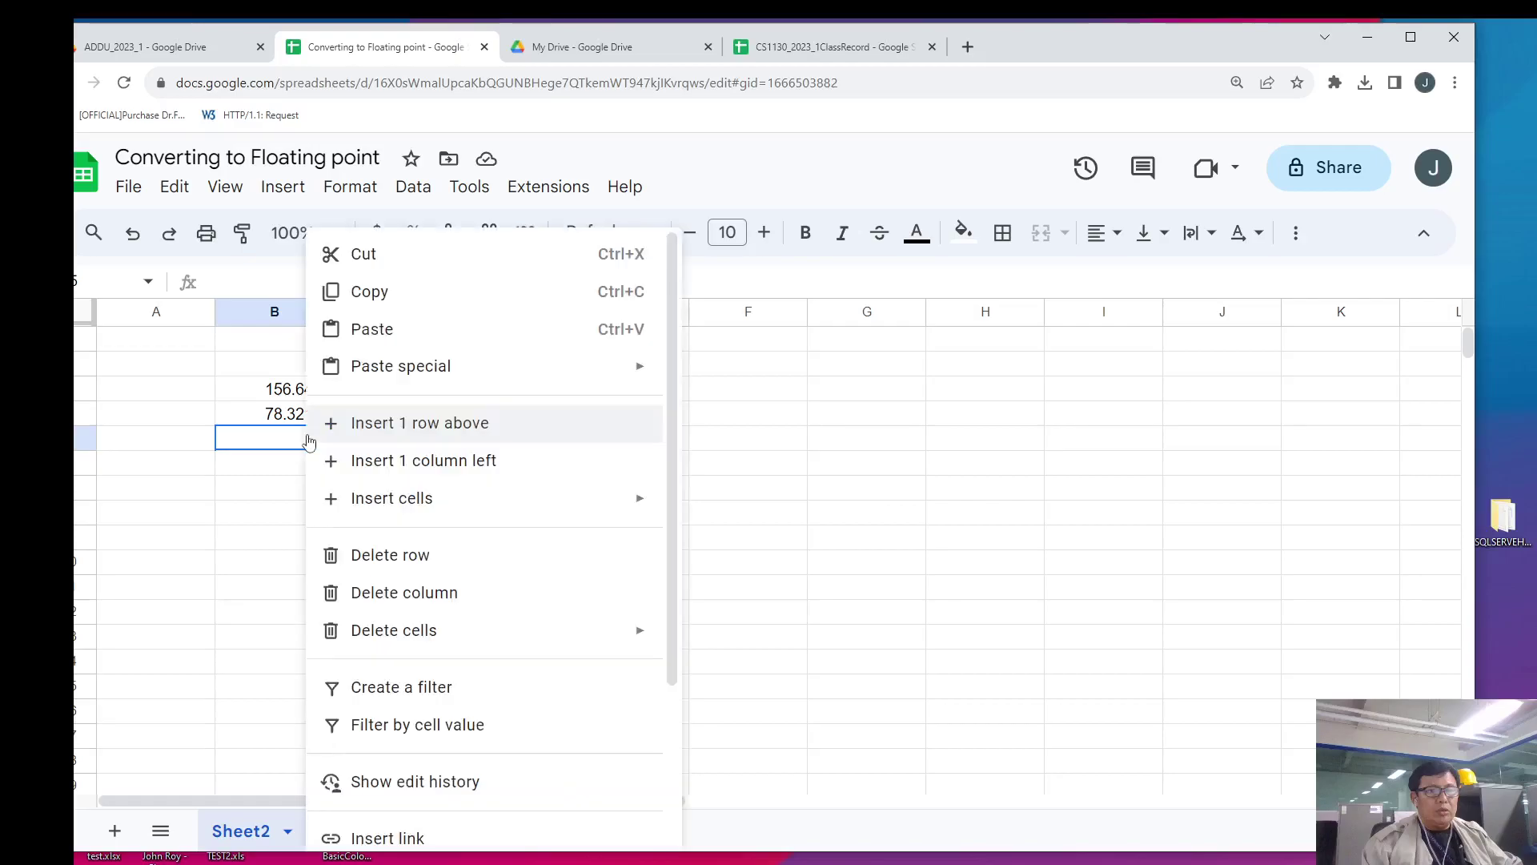
pyautogui.moveTo(402, 367)
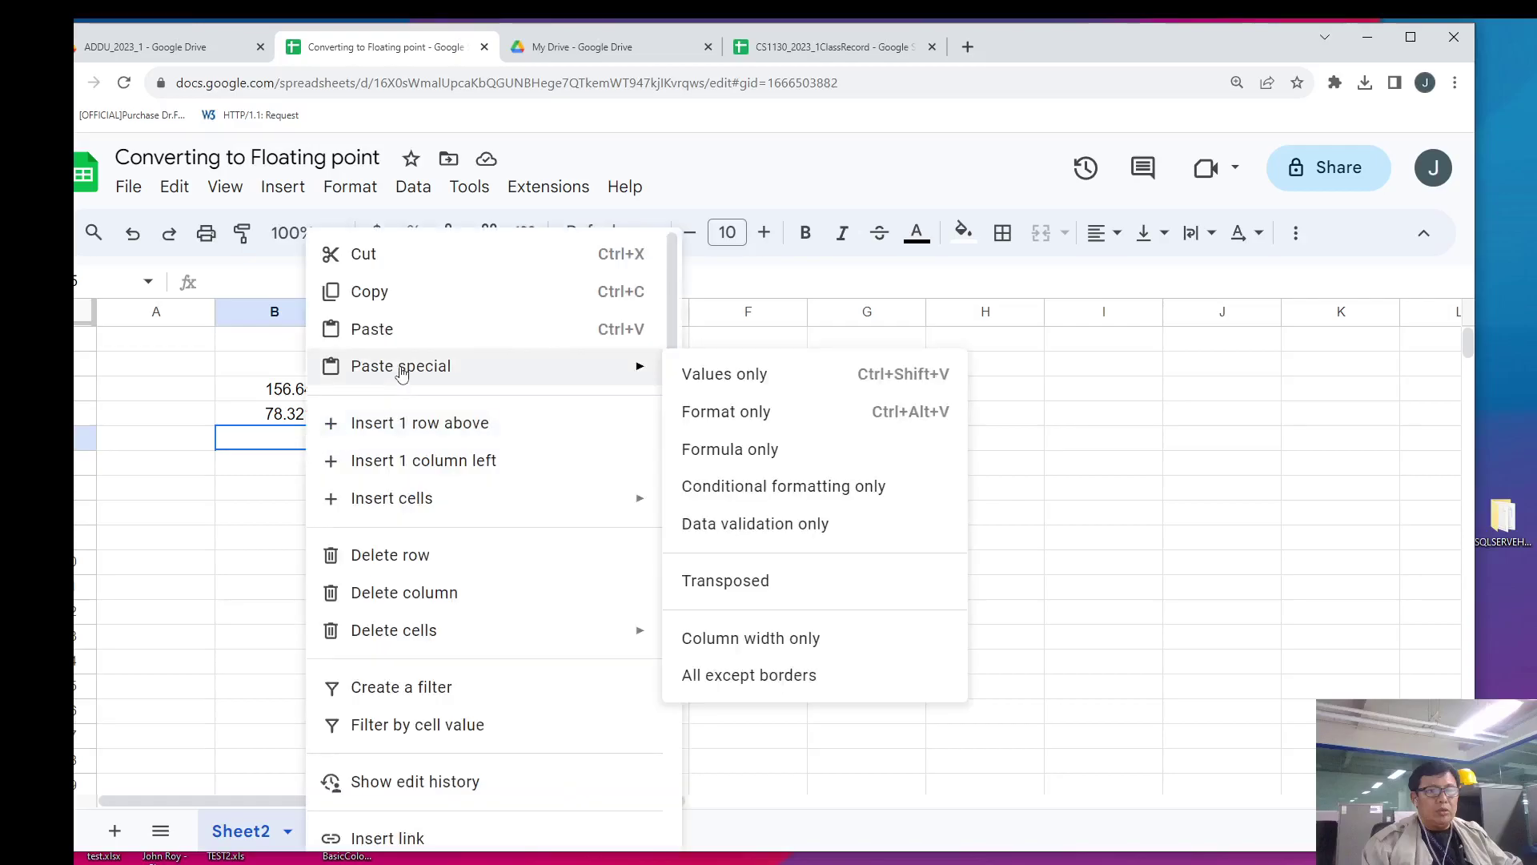
pyautogui.click(705, 377)
# - Extend the halving formula to C5 and paste its value 19.5803125 into B6
pyautogui.click(419, 422)
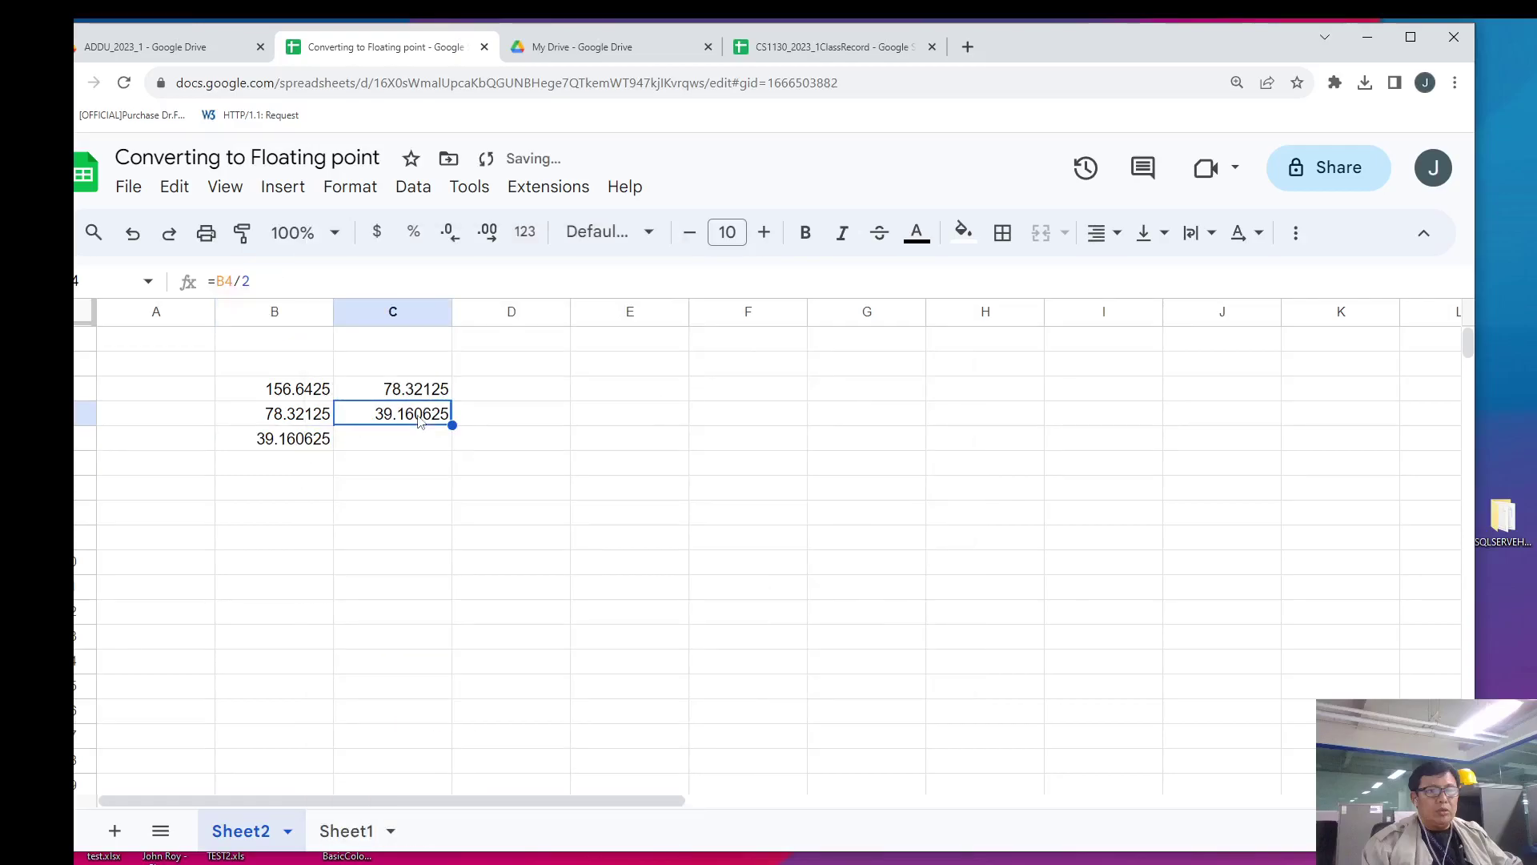
pyautogui.press('Down')
pyautogui.hotkey('ctrl', 'v')
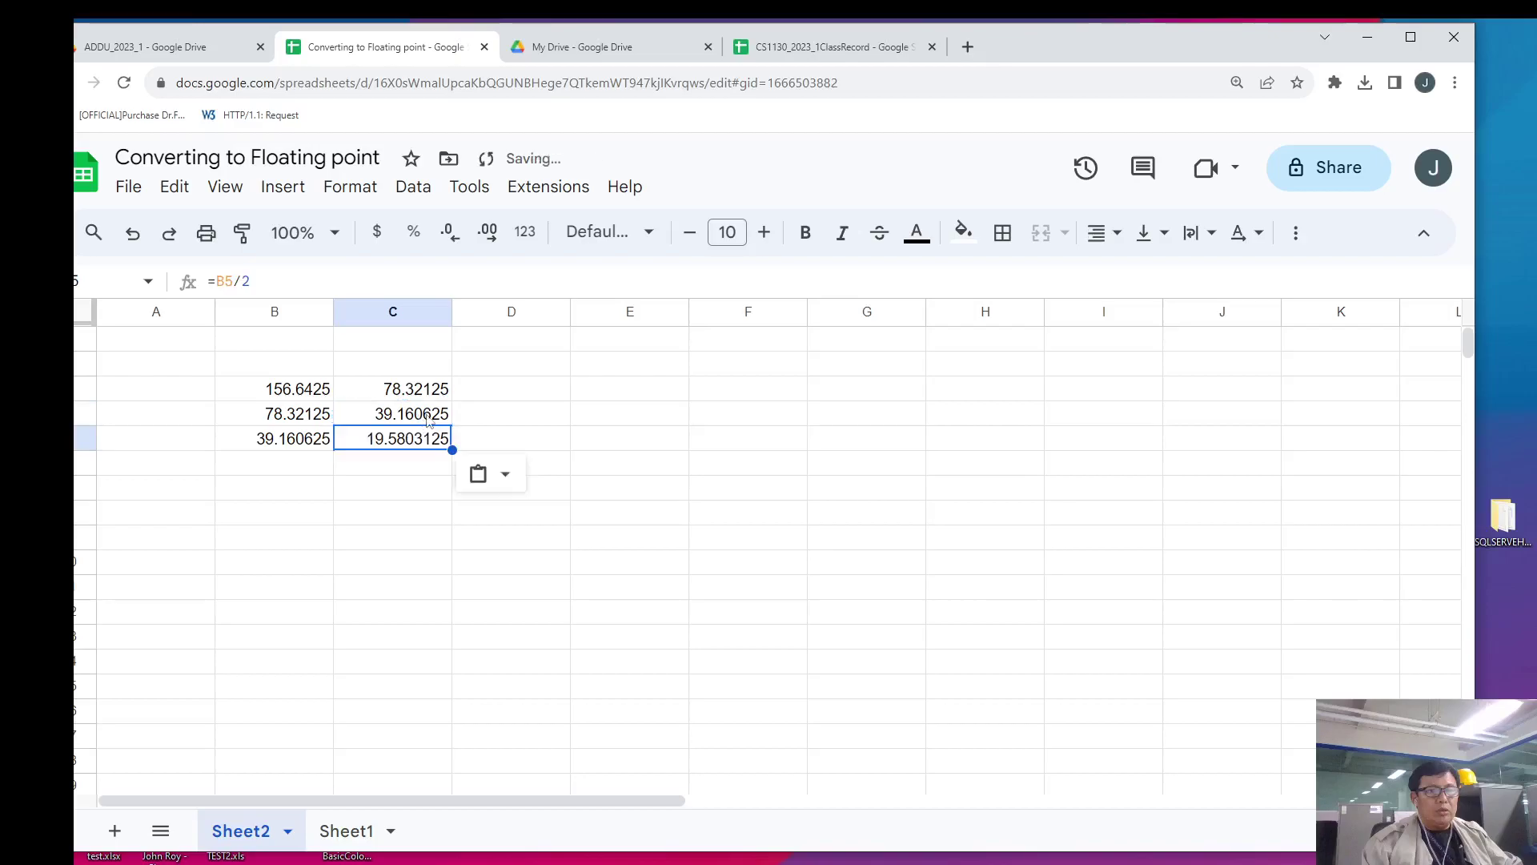
pyautogui.rightClick(410, 448)
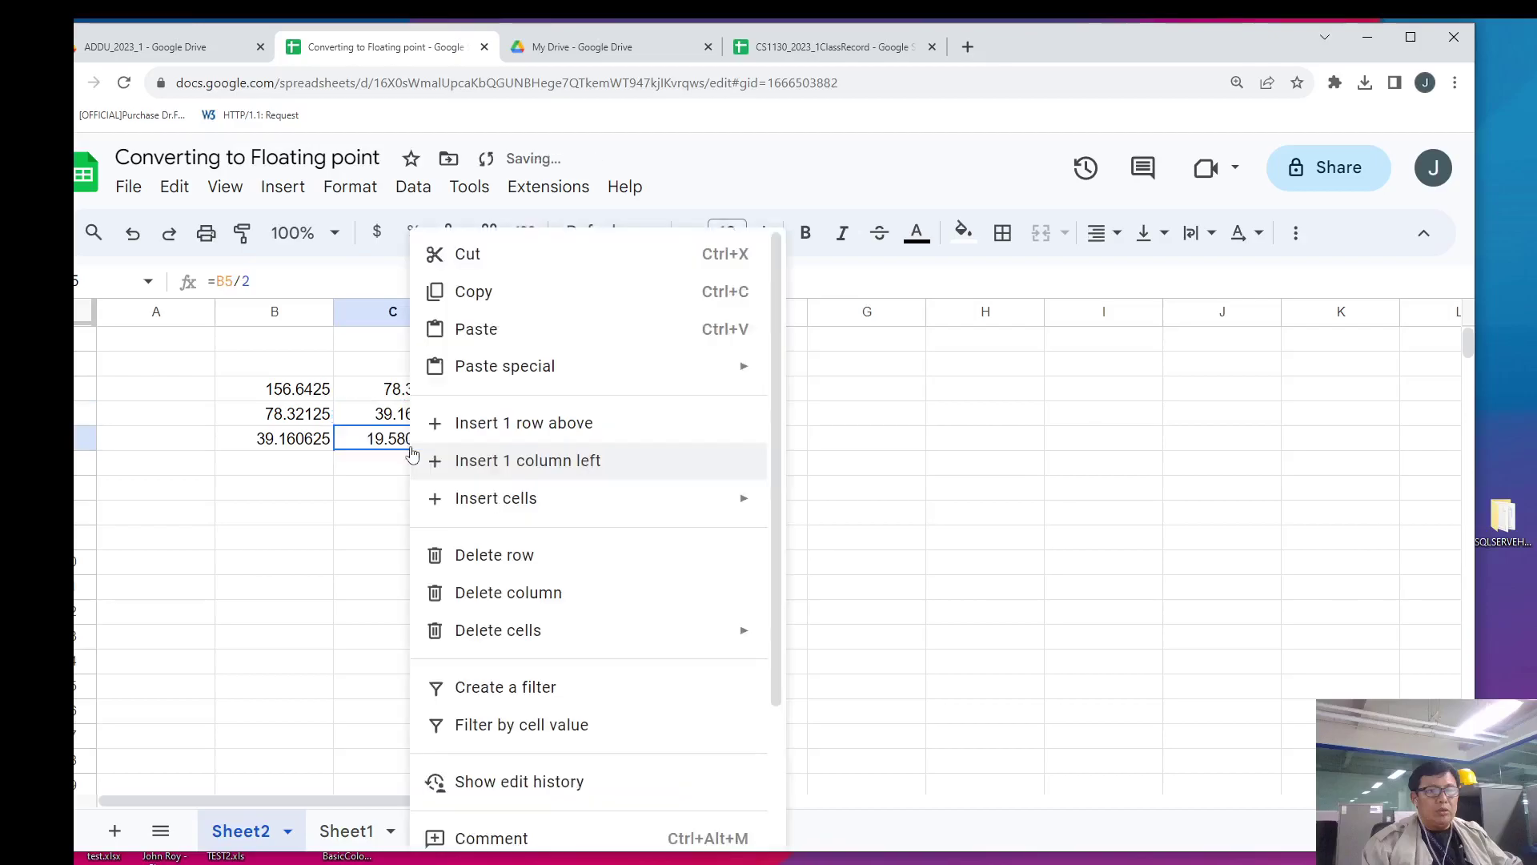
pyautogui.click(472, 291)
pyautogui.click(312, 464)
pyautogui.rightClick(312, 464)
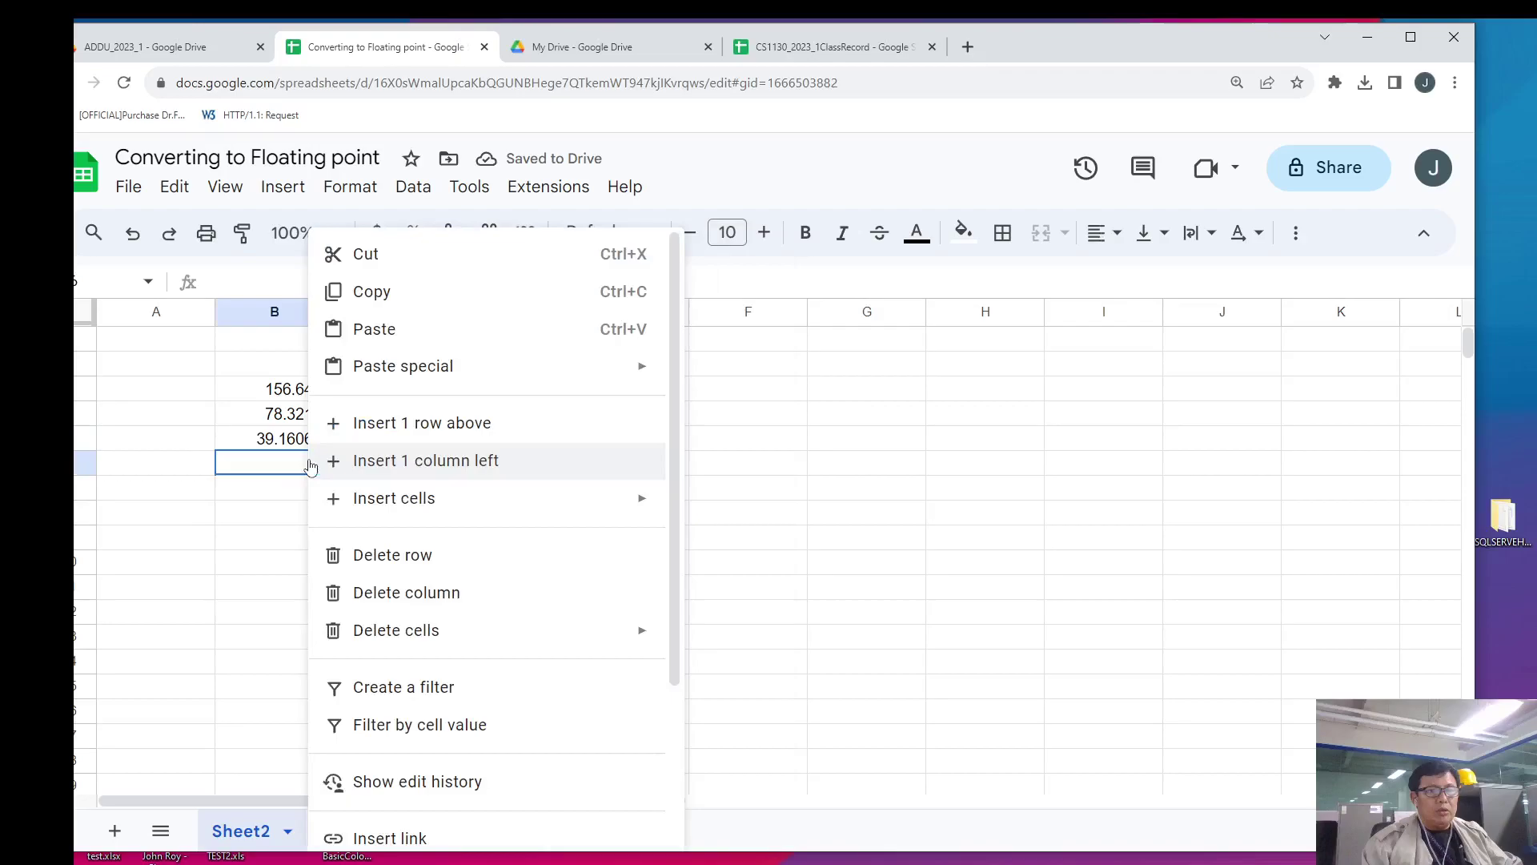
pyautogui.moveTo(398, 368)
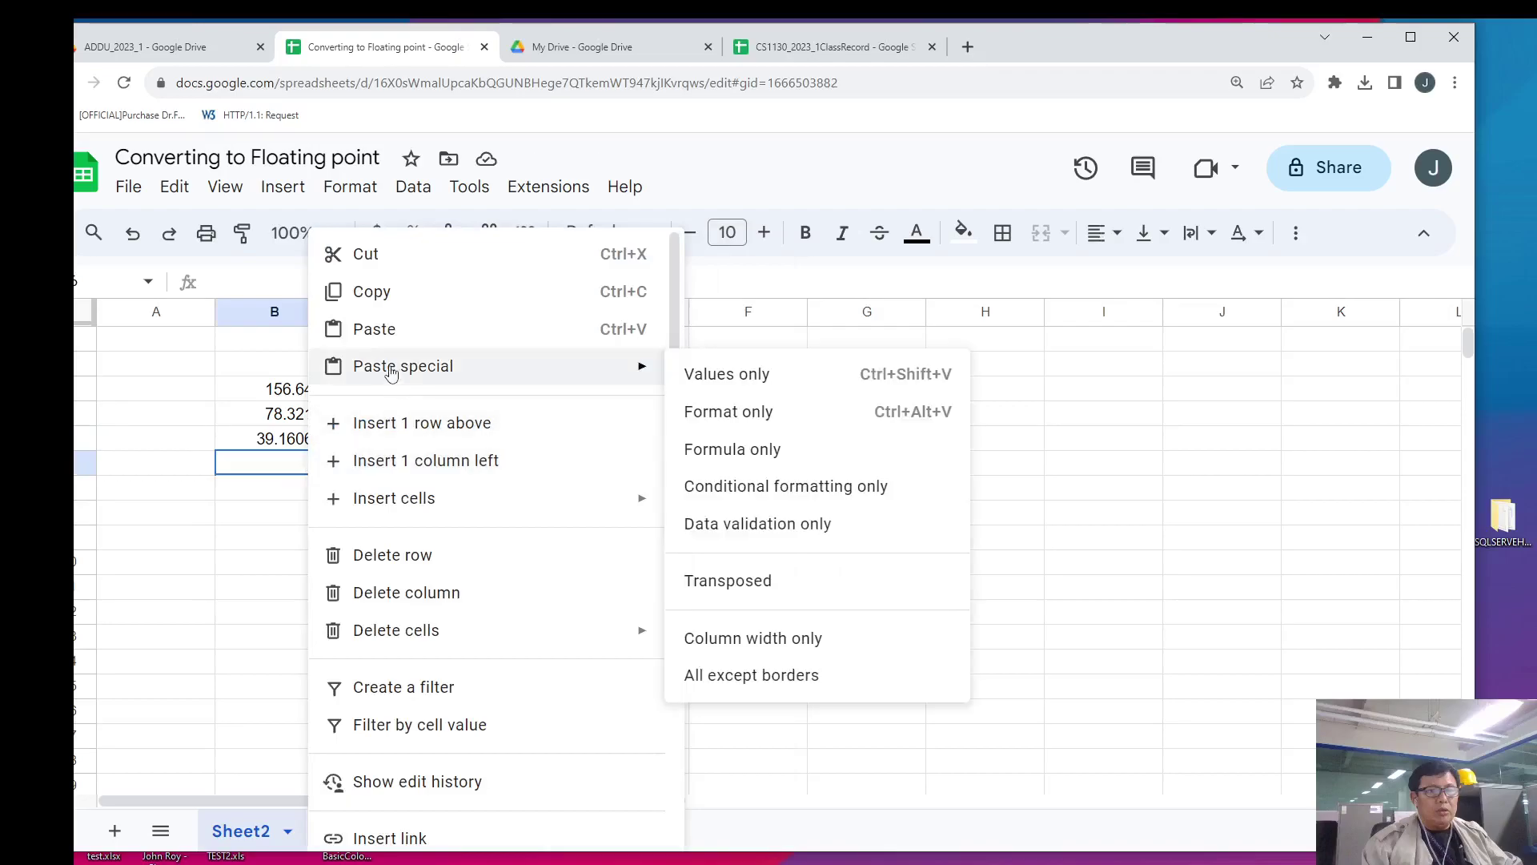
pyautogui.click(692, 376)
# - Extend the halving formula to C6 and paste its value 9.79015625 into B7
pyautogui.click(398, 447)
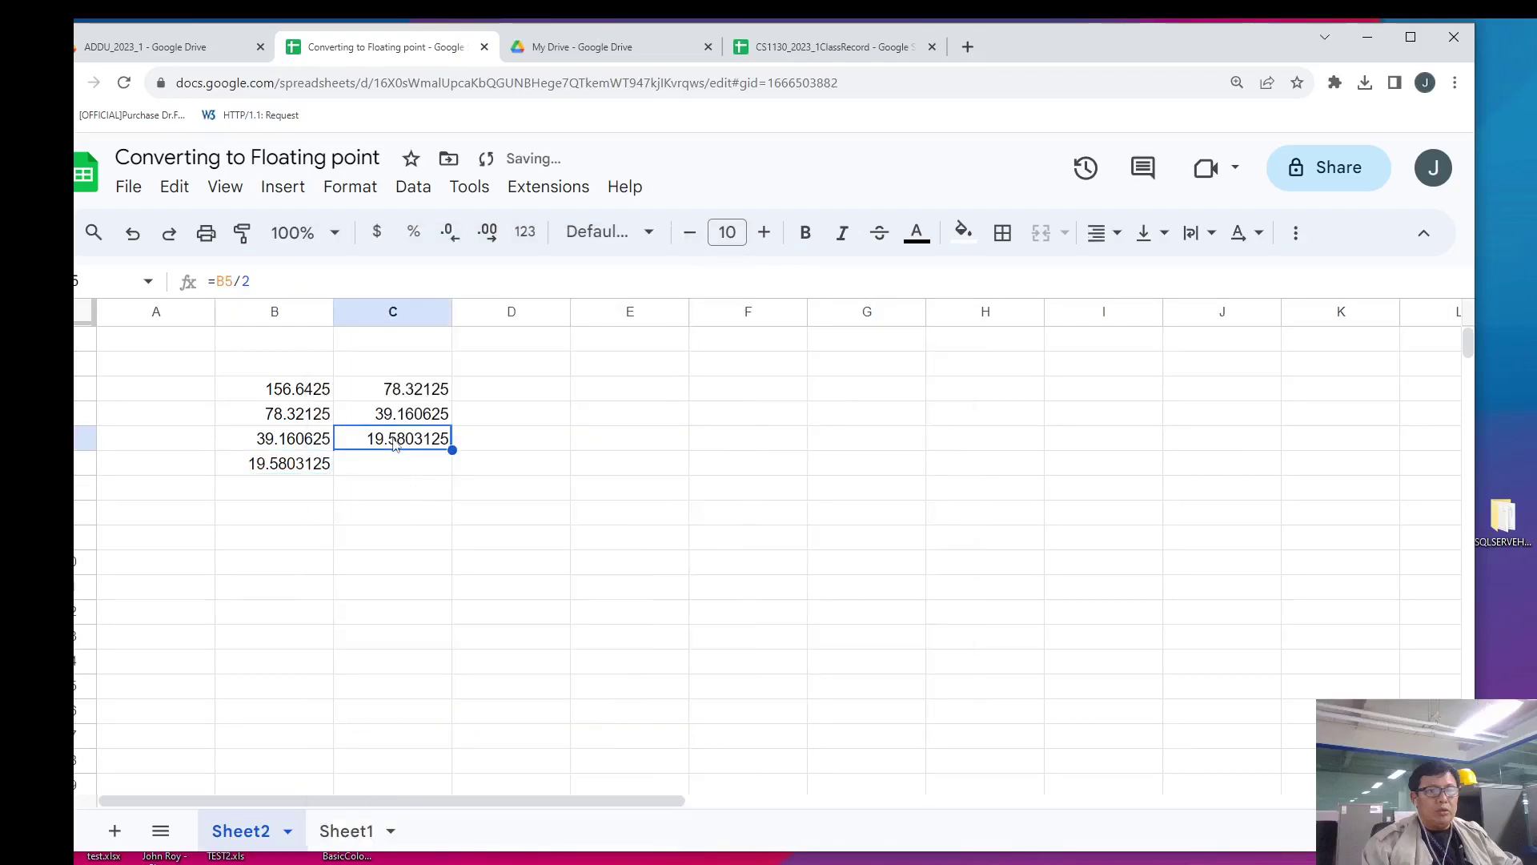
pyautogui.hotkey('ctrl', 'c')
pyautogui.press('Down')
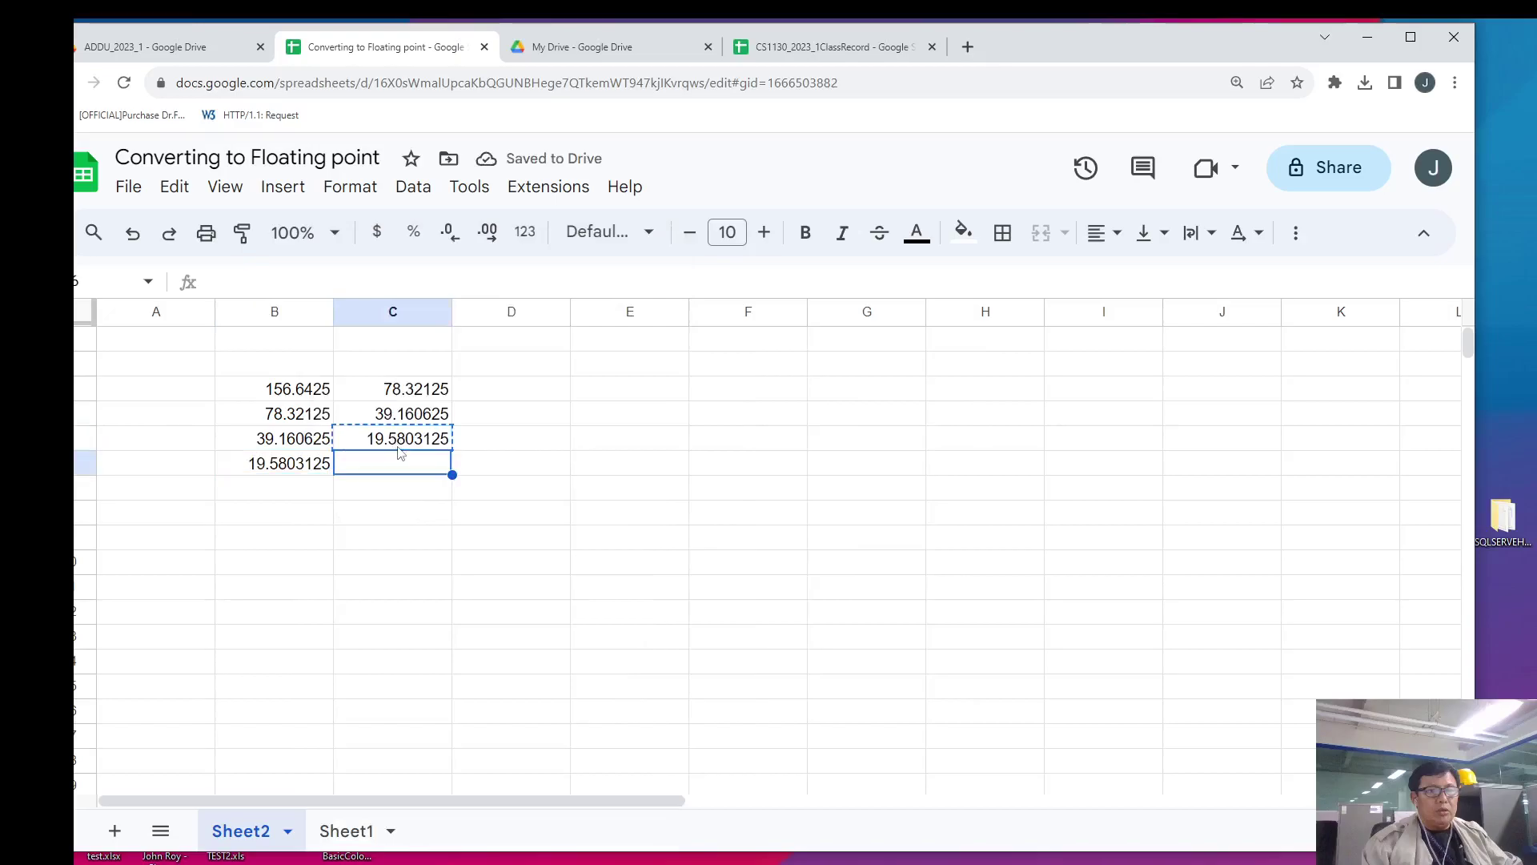
pyautogui.hotkey('ctrl', 'v')
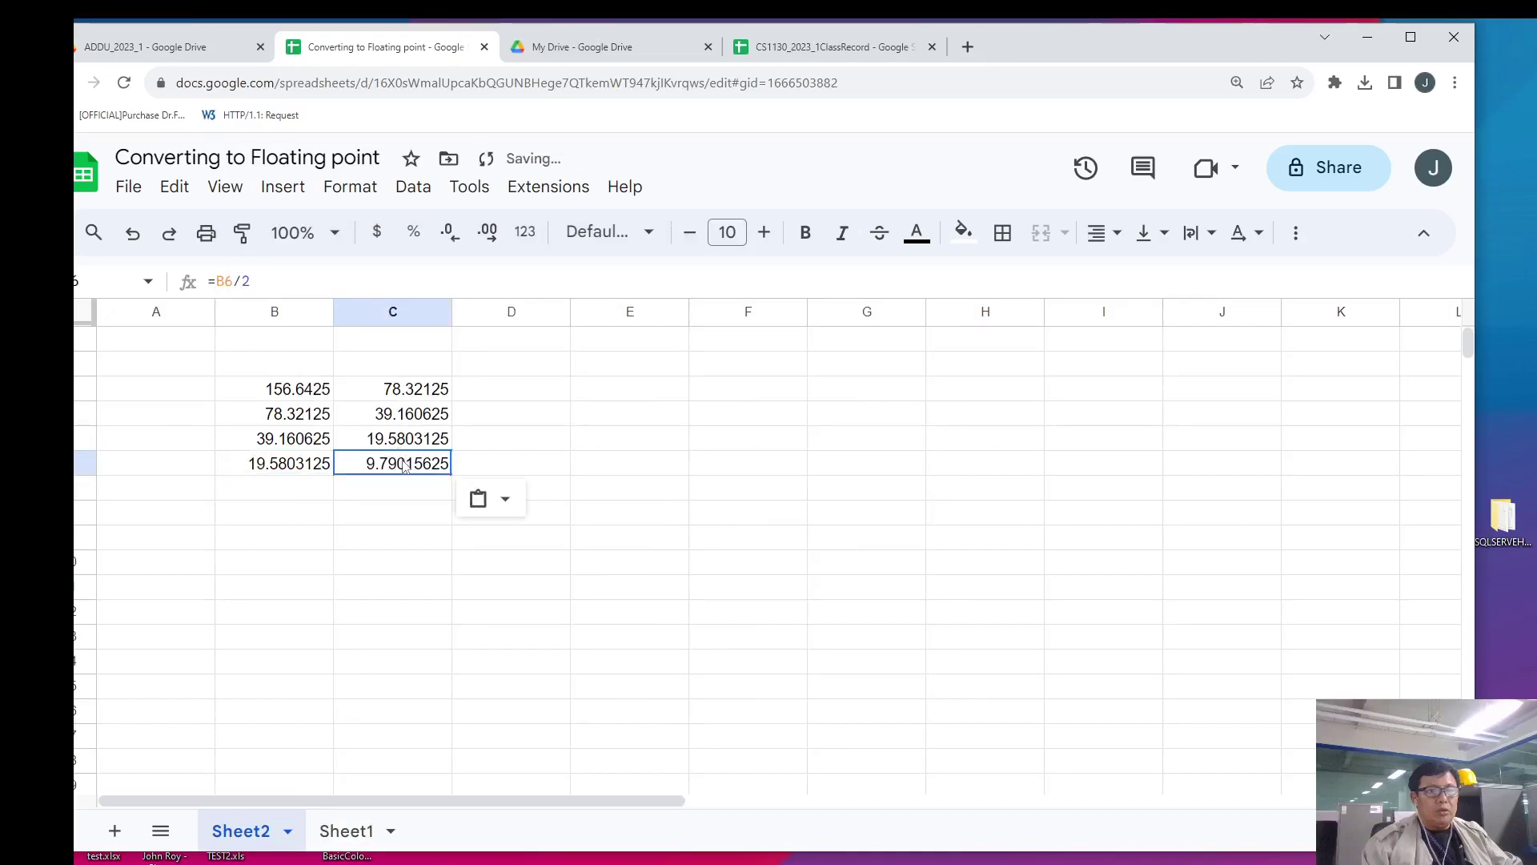
pyautogui.rightClick(401, 464)
pyautogui.click(470, 296)
pyautogui.click(295, 490)
pyautogui.rightClick(296, 497)
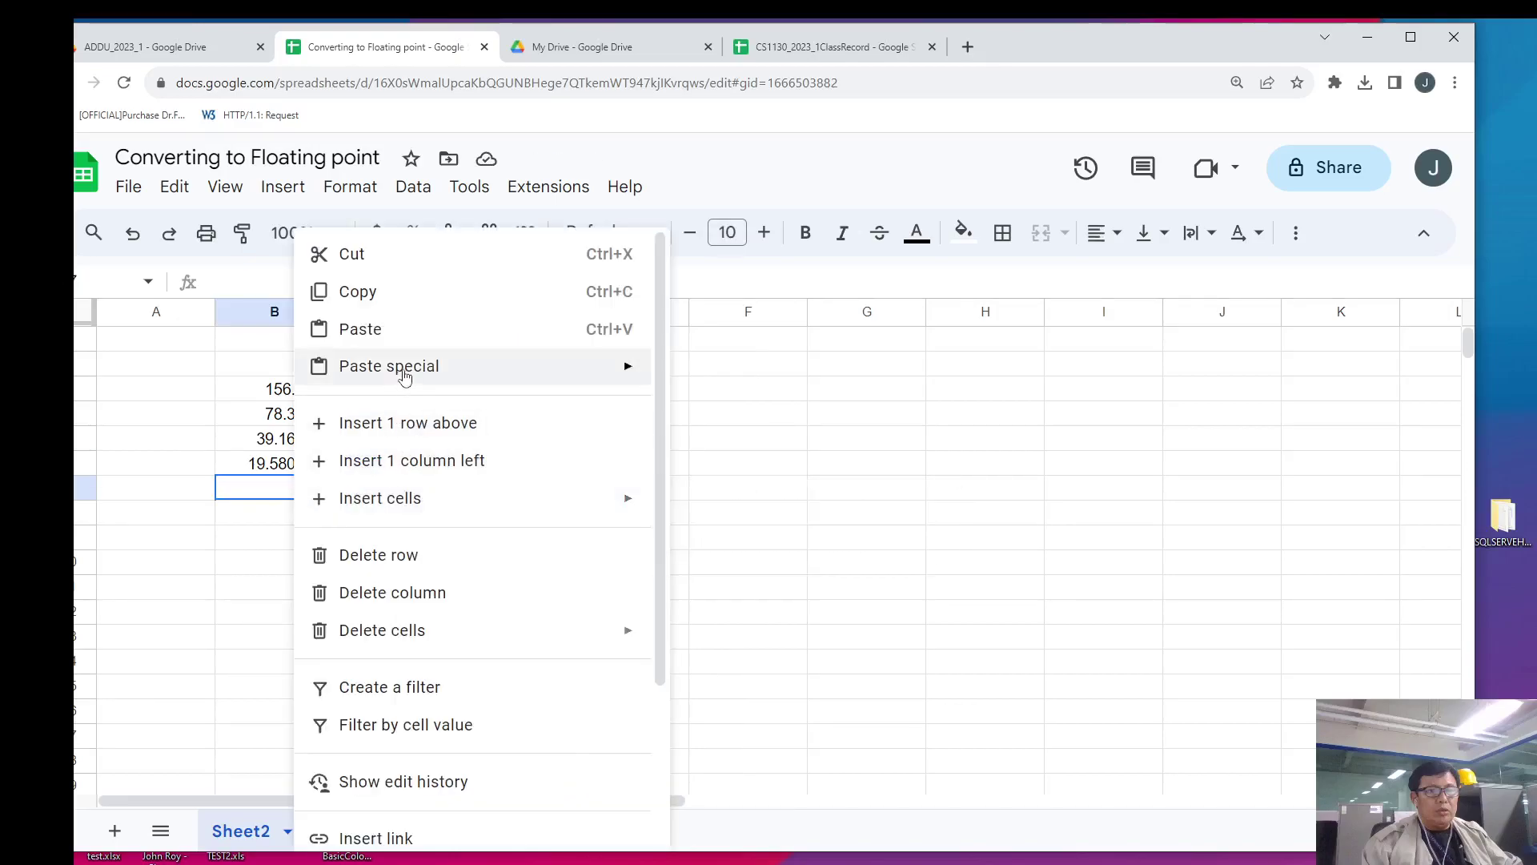
pyautogui.moveTo(422, 367)
pyautogui.click(687, 392)
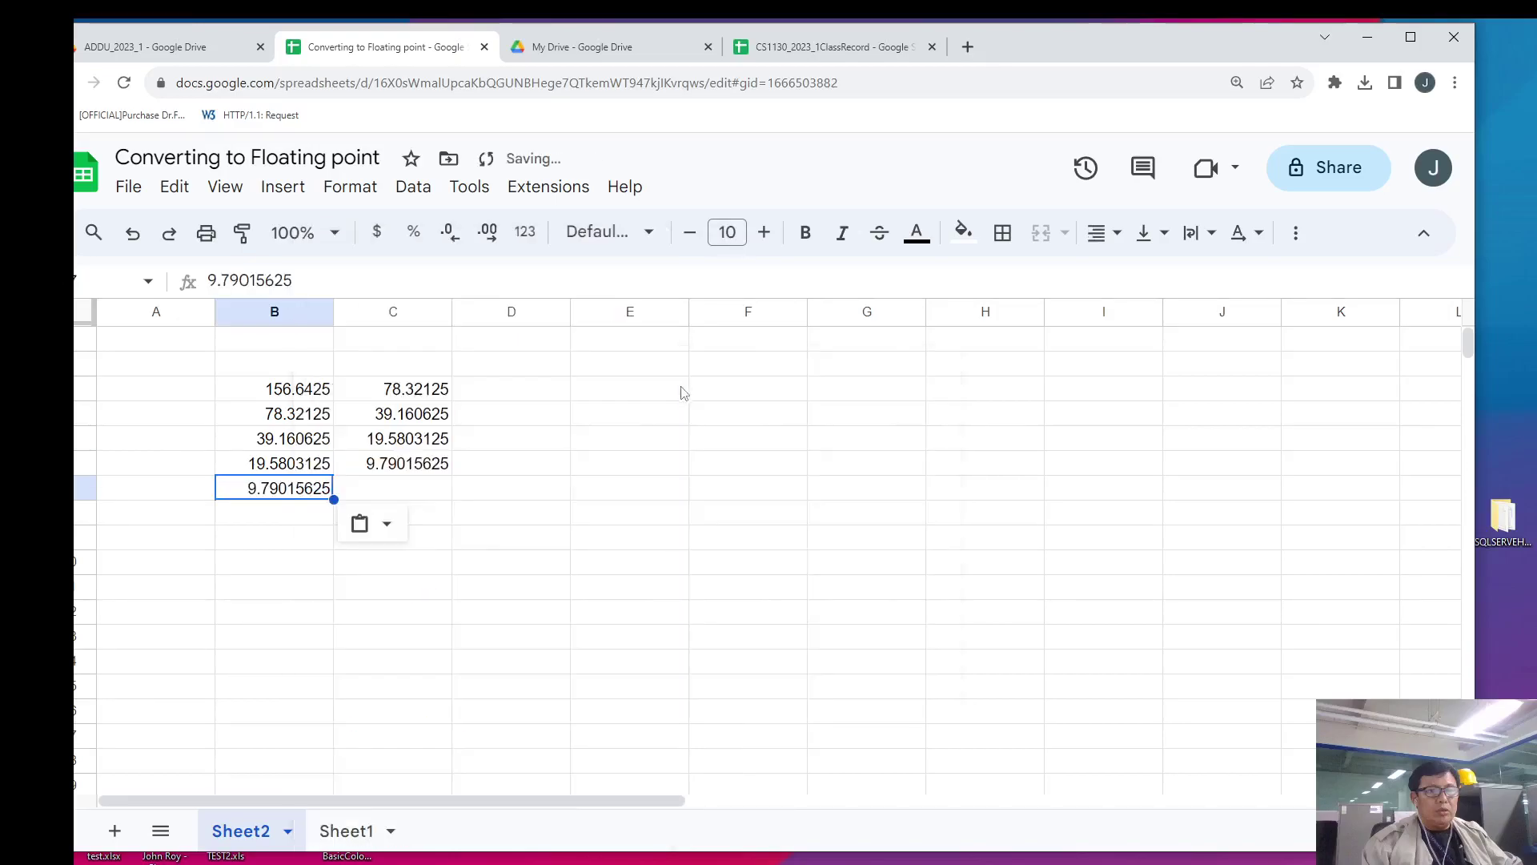
# - Carry the halving formula down into C7, giving 4.895078125
pyautogui.click(418, 473)
pyautogui.press('Down')
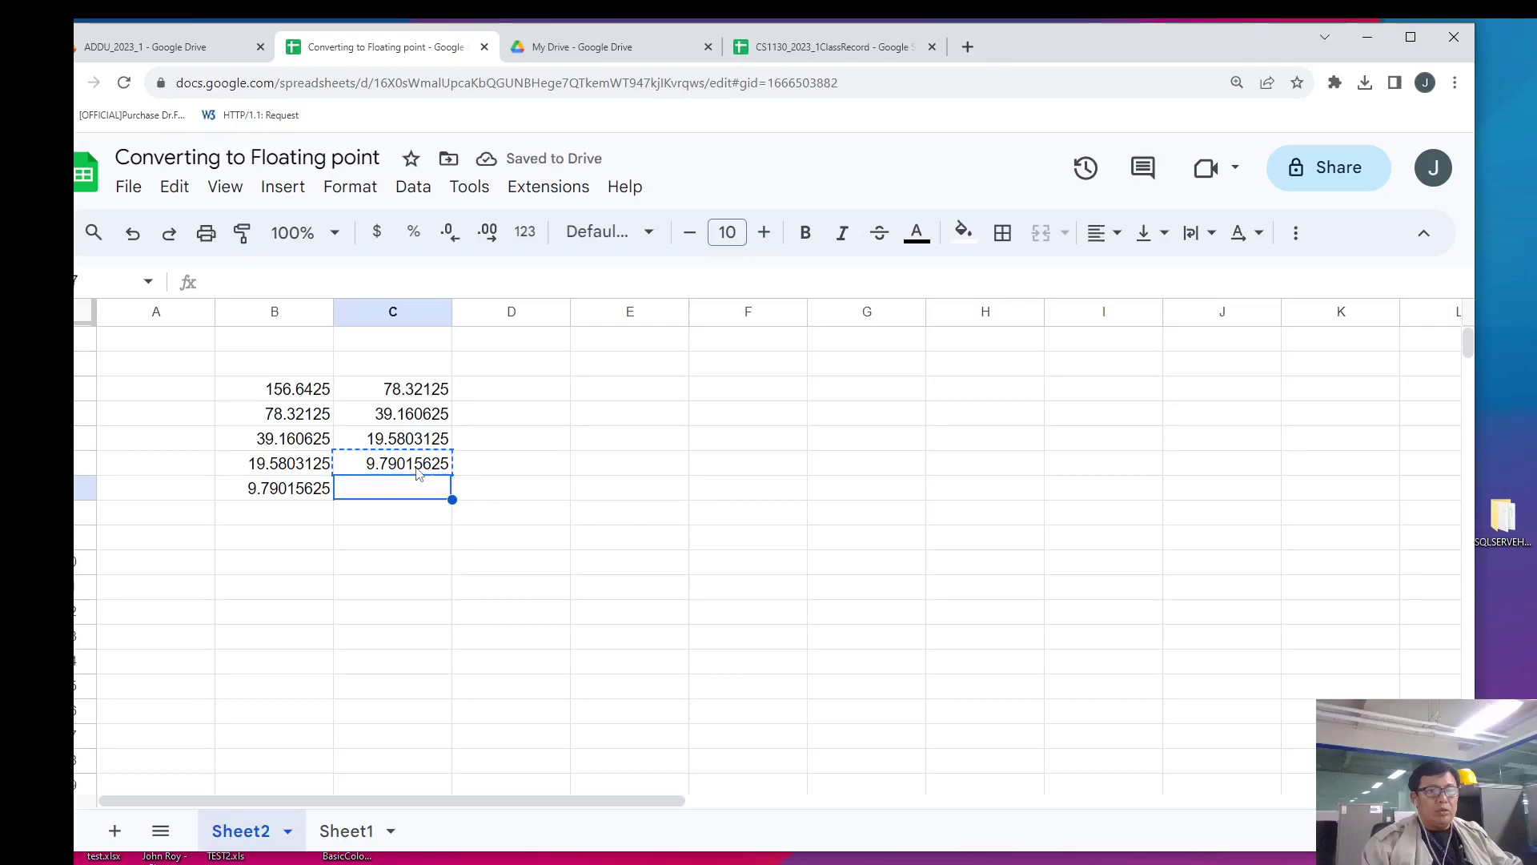
pyautogui.hotkey('ctrl', 'v')
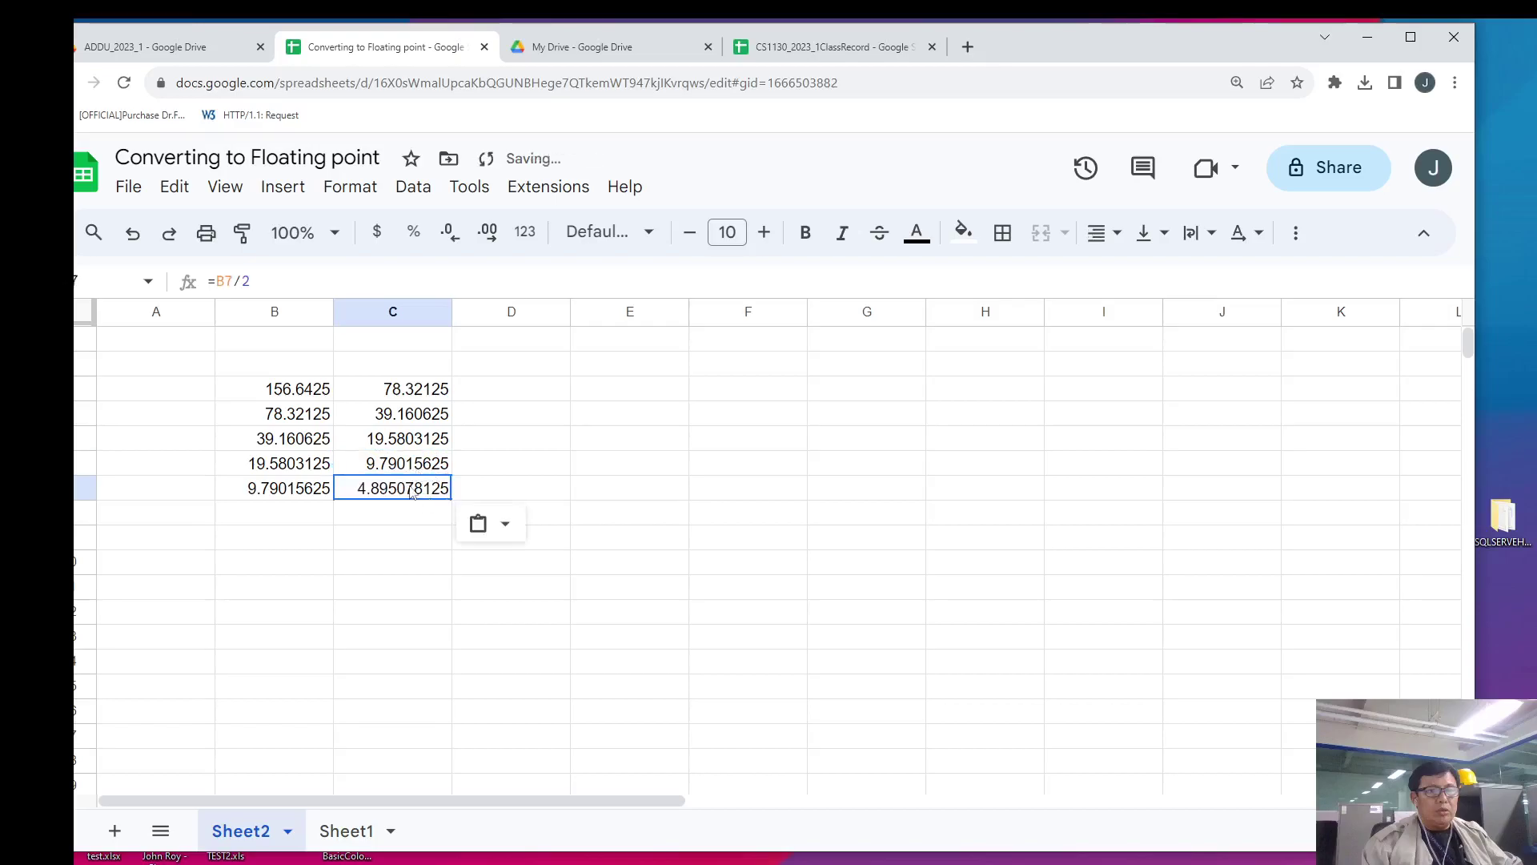
# - Paste C7's value 4.895078125 into B8 as a plain value
pyautogui.rightClick(416, 490)
pyautogui.click(470, 292)
pyautogui.click(304, 516)
pyautogui.rightClick(304, 517)
pyautogui.moveTo(567, 367)
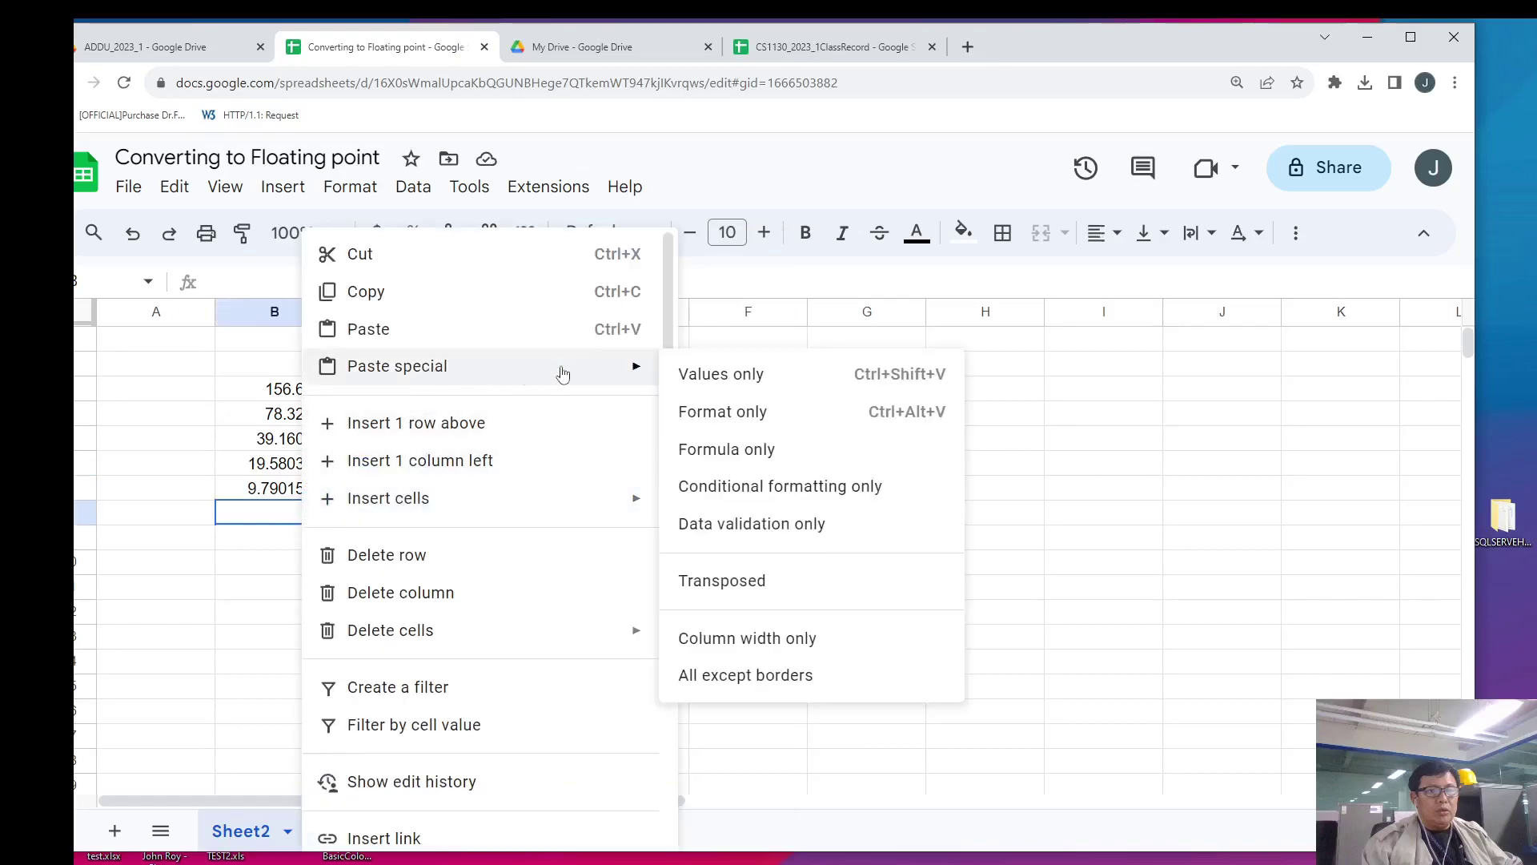
pyautogui.click(718, 374)
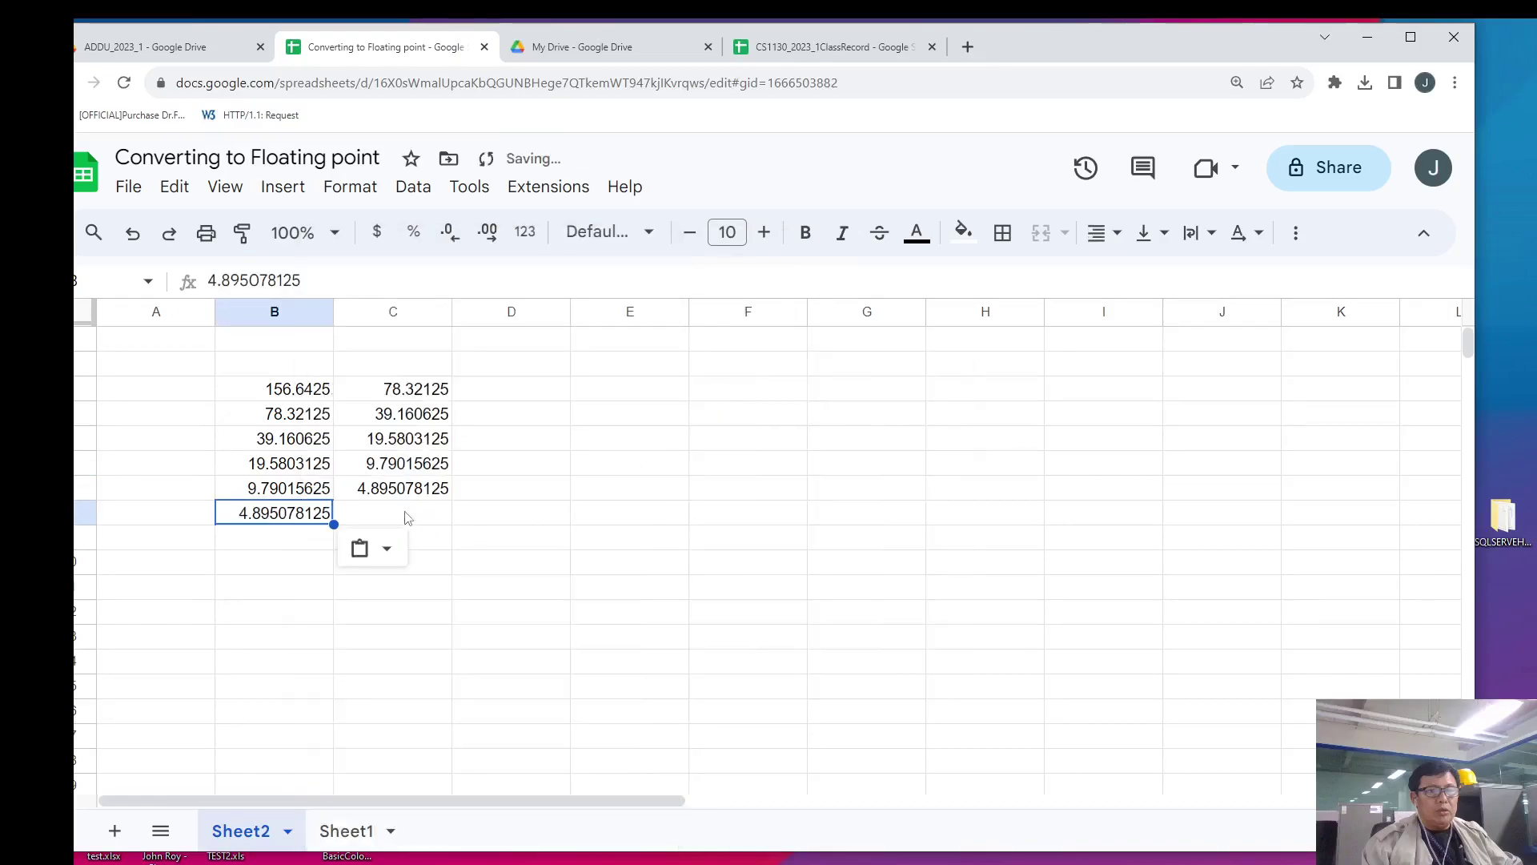
# - Halve into C8 and paste its value 2.447539063 into B9
pyautogui.click(403, 494)
pyautogui.hotkey('ctrl', 'c')
pyautogui.press('Down')
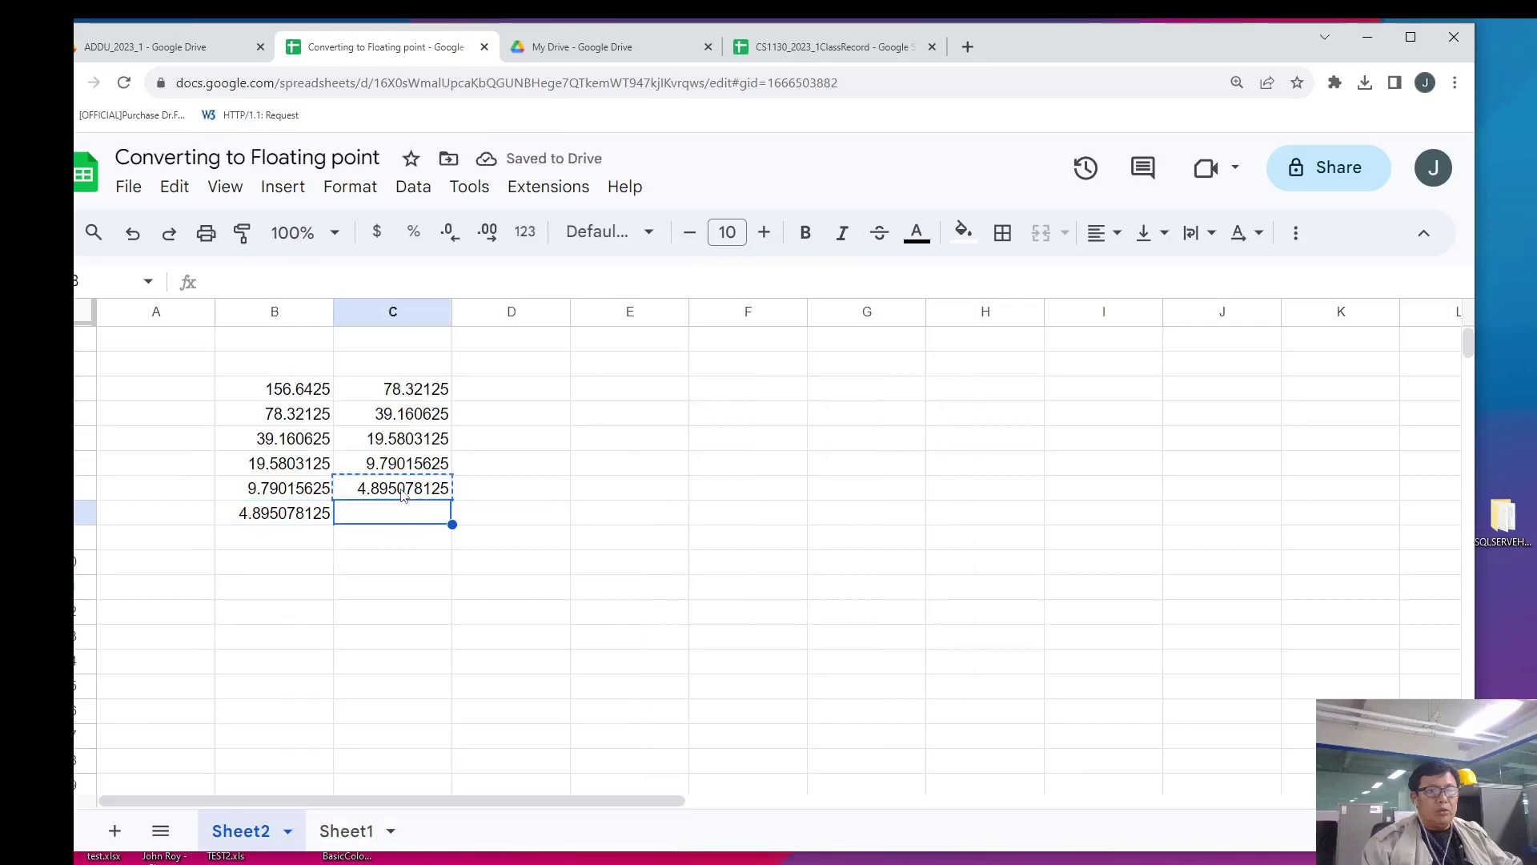
pyautogui.hotkey('ctrl', 'v')
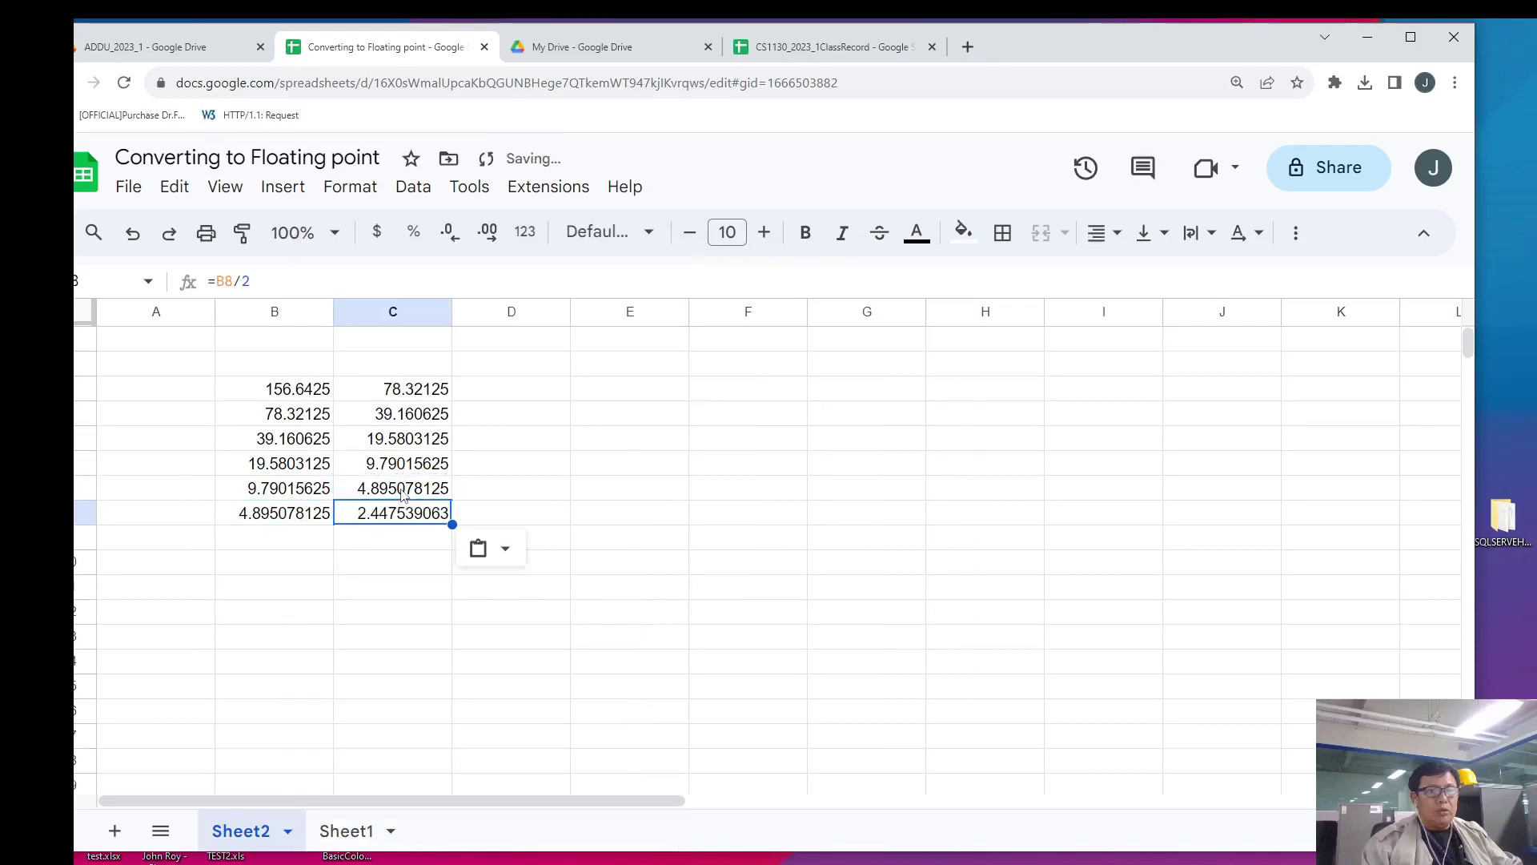
pyautogui.rightClick(442, 516)
pyautogui.moveTo(487, 518)
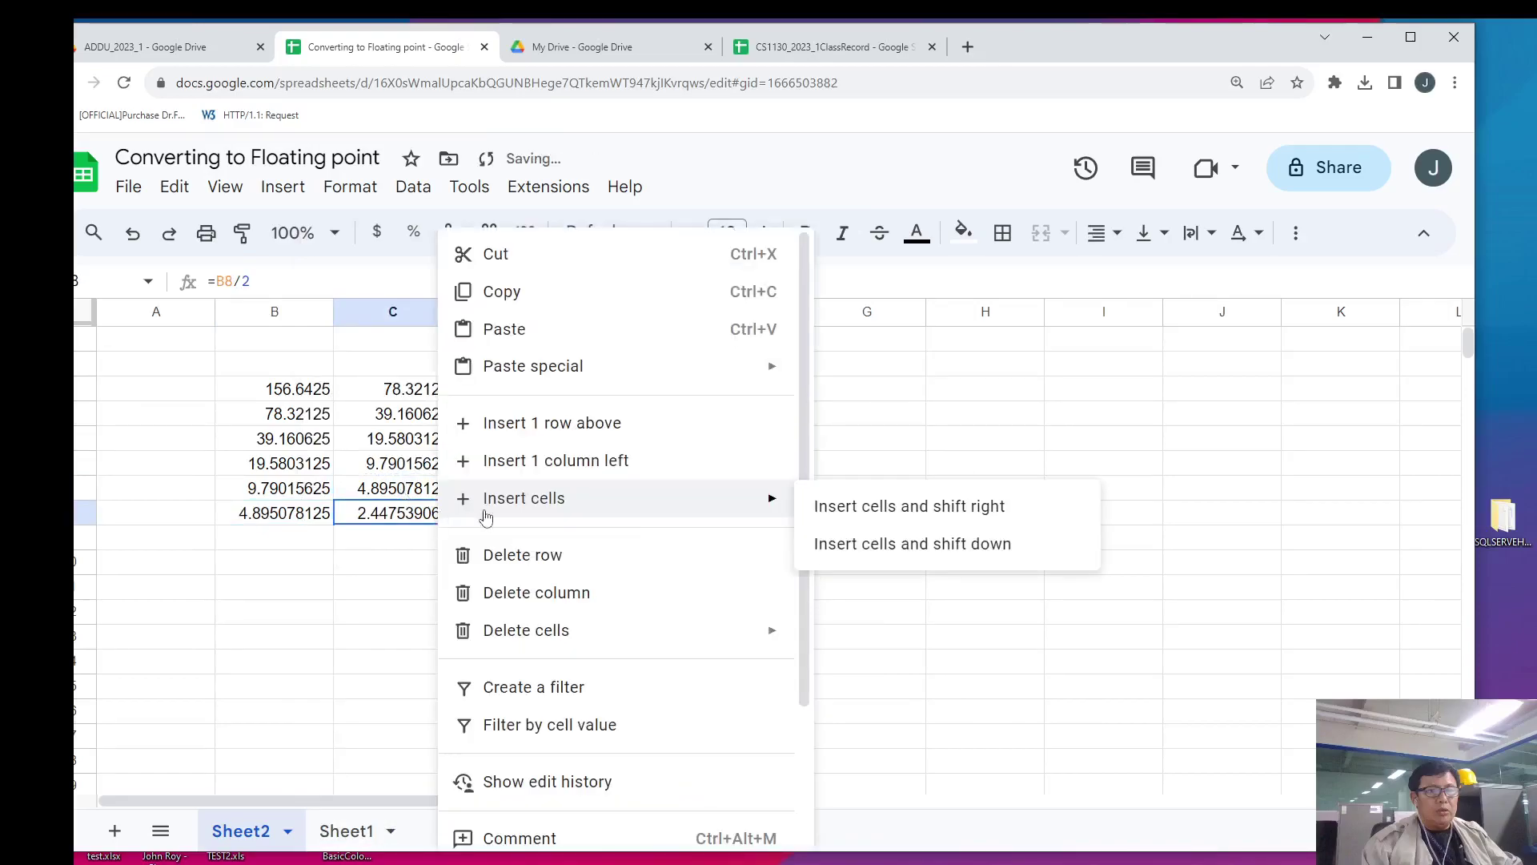
pyautogui.click(517, 298)
pyautogui.click(309, 538)
pyautogui.rightClick(309, 538)
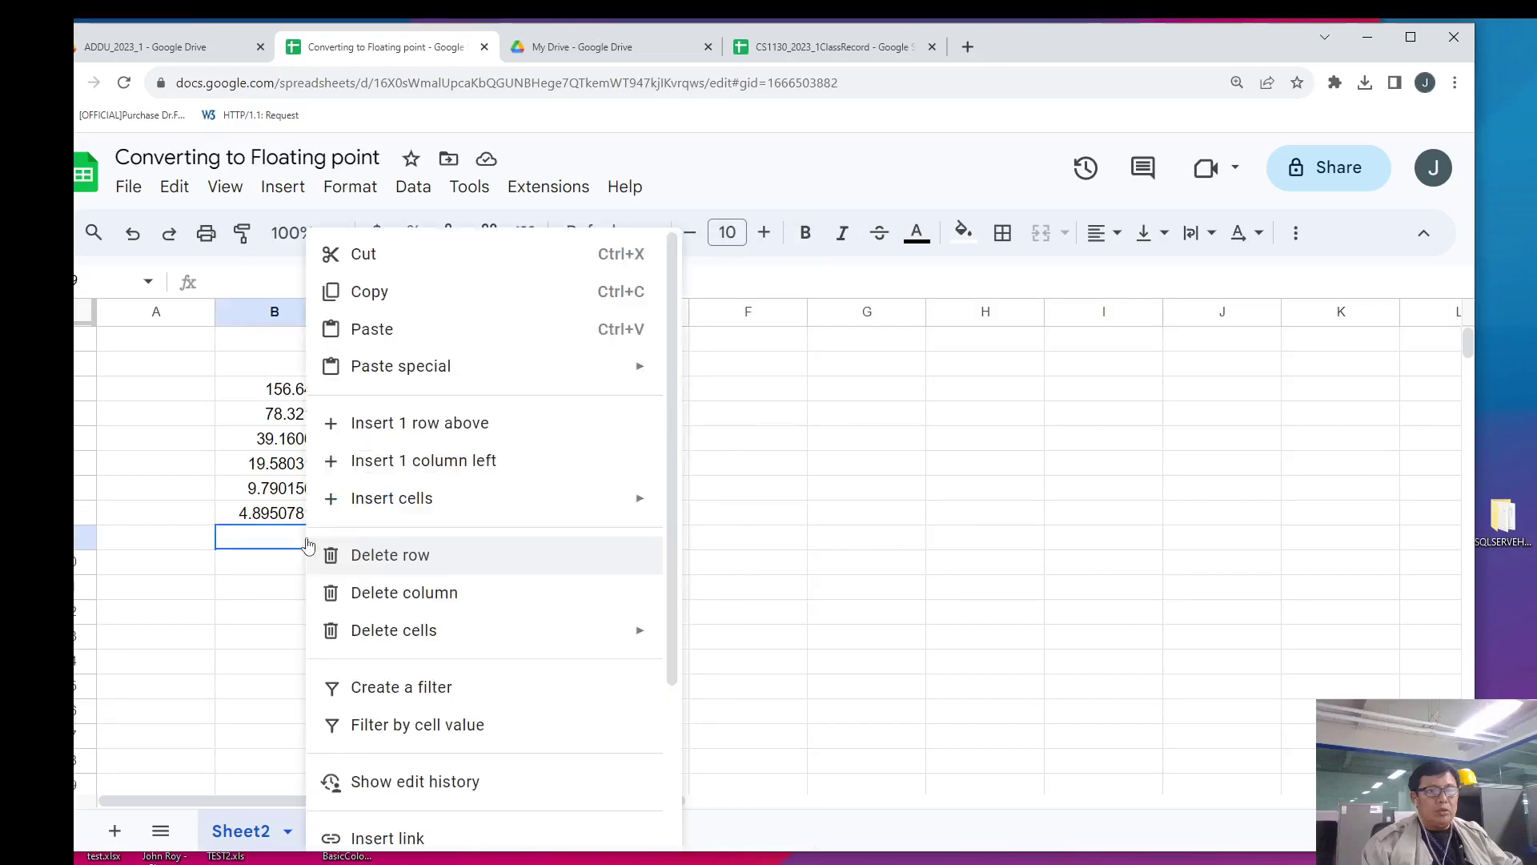
pyautogui.moveTo(473, 368)
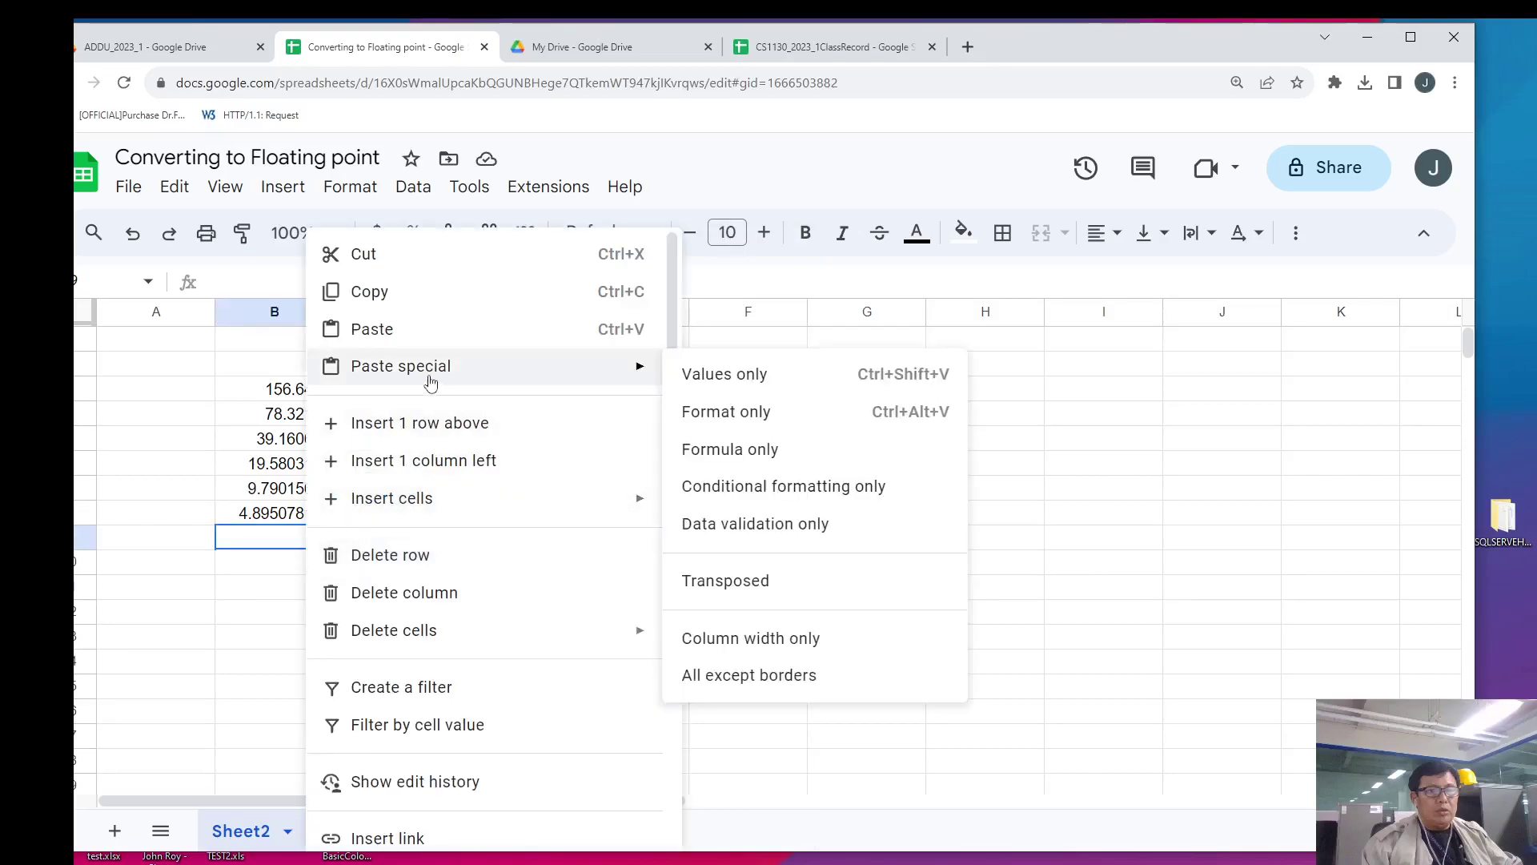
pyautogui.click(703, 374)
# - Halve into C9, paste 1.223769531 into B10, and carry the formula into C10
pyautogui.click(407, 517)
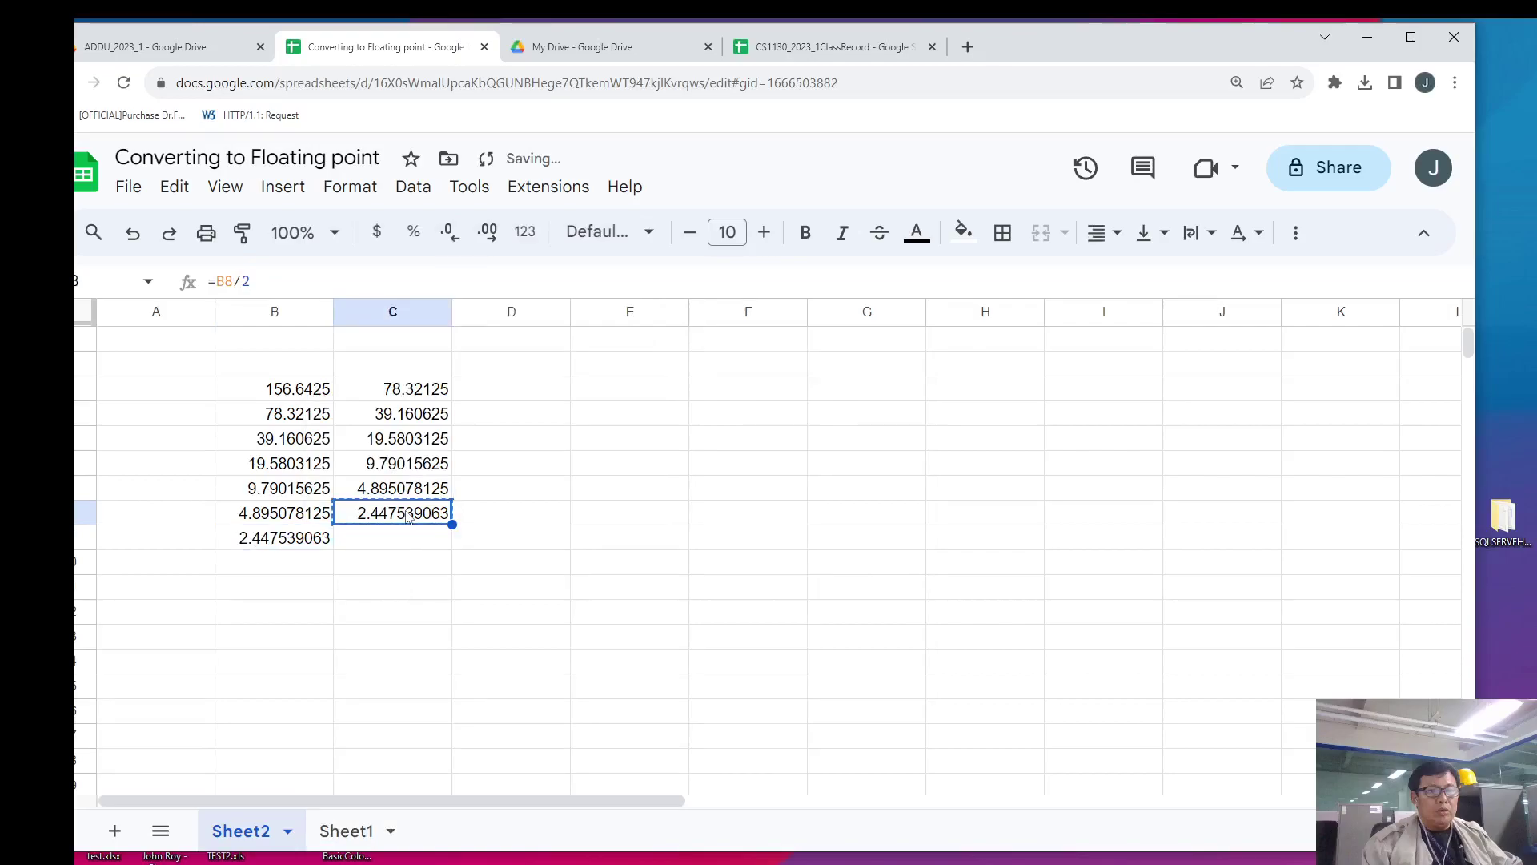
pyautogui.click(410, 538)
pyautogui.hotkey('ctrl', 'v')
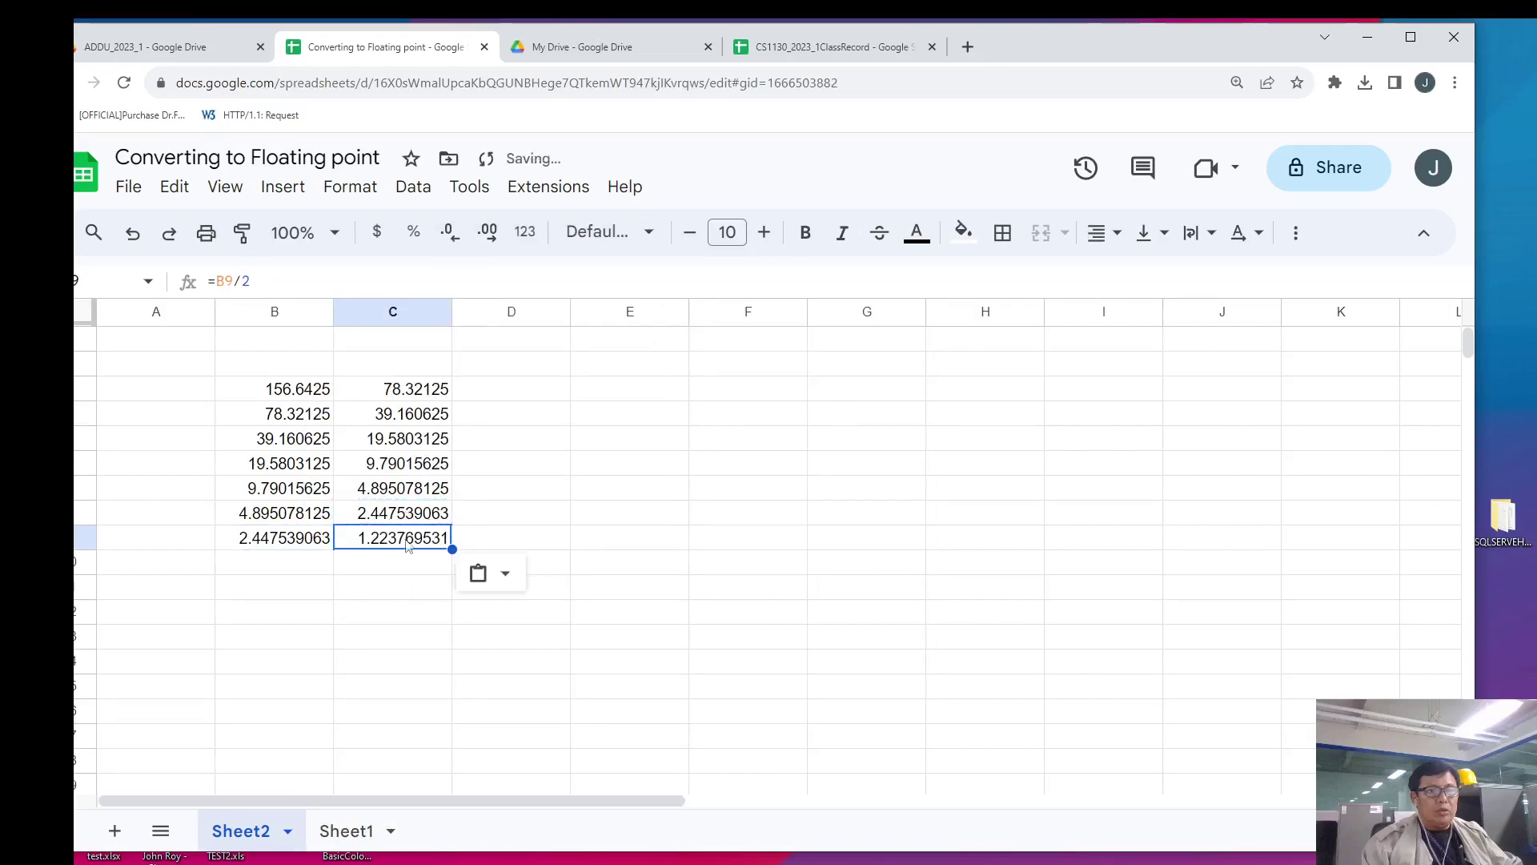
pyautogui.rightClick(411, 539)
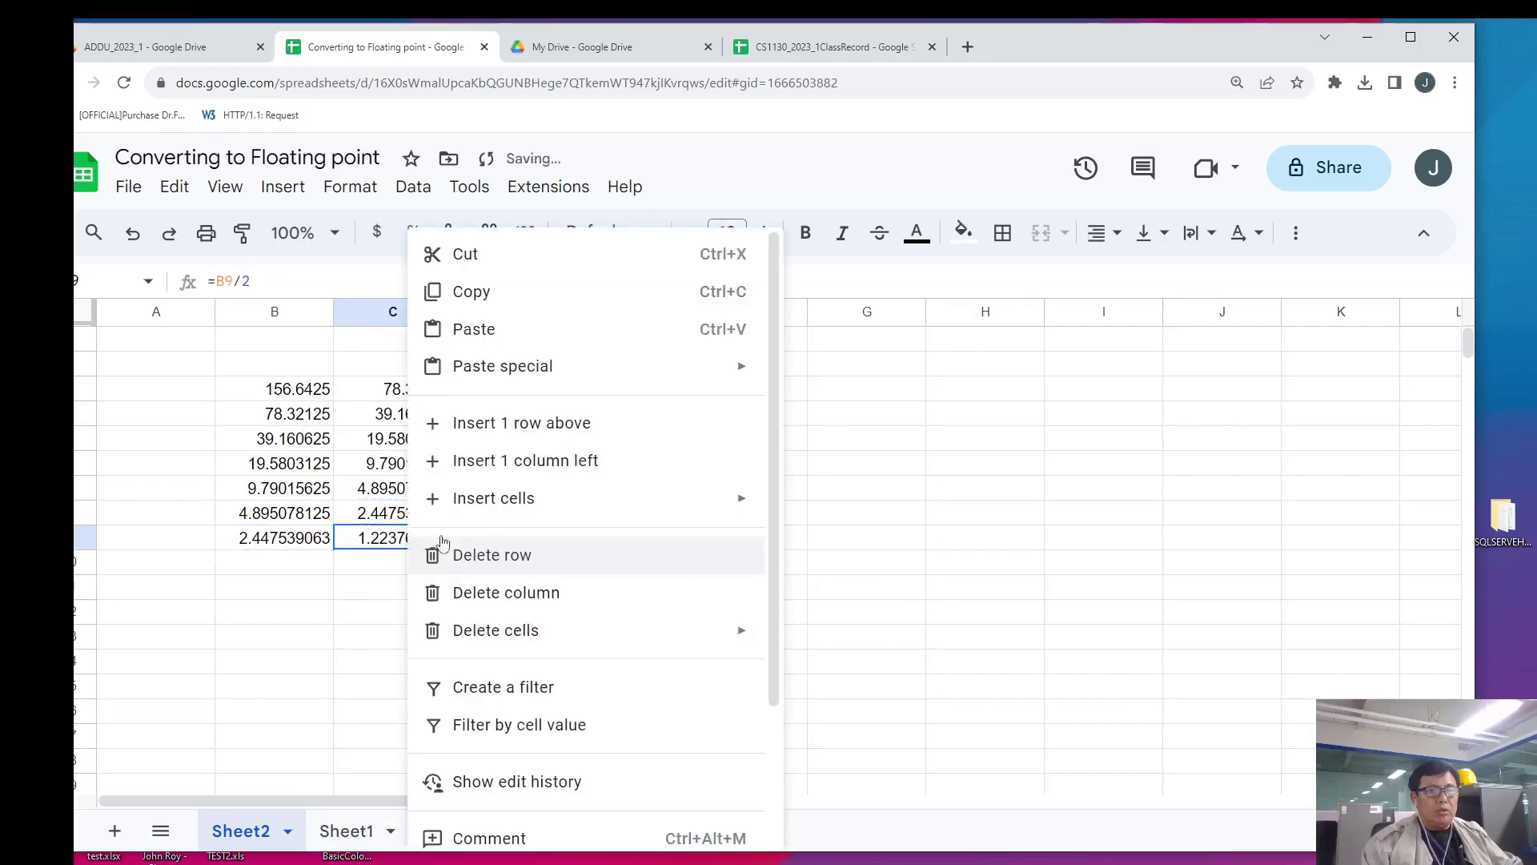
pyautogui.click(472, 305)
pyautogui.click(314, 563)
pyautogui.rightClick(311, 565)
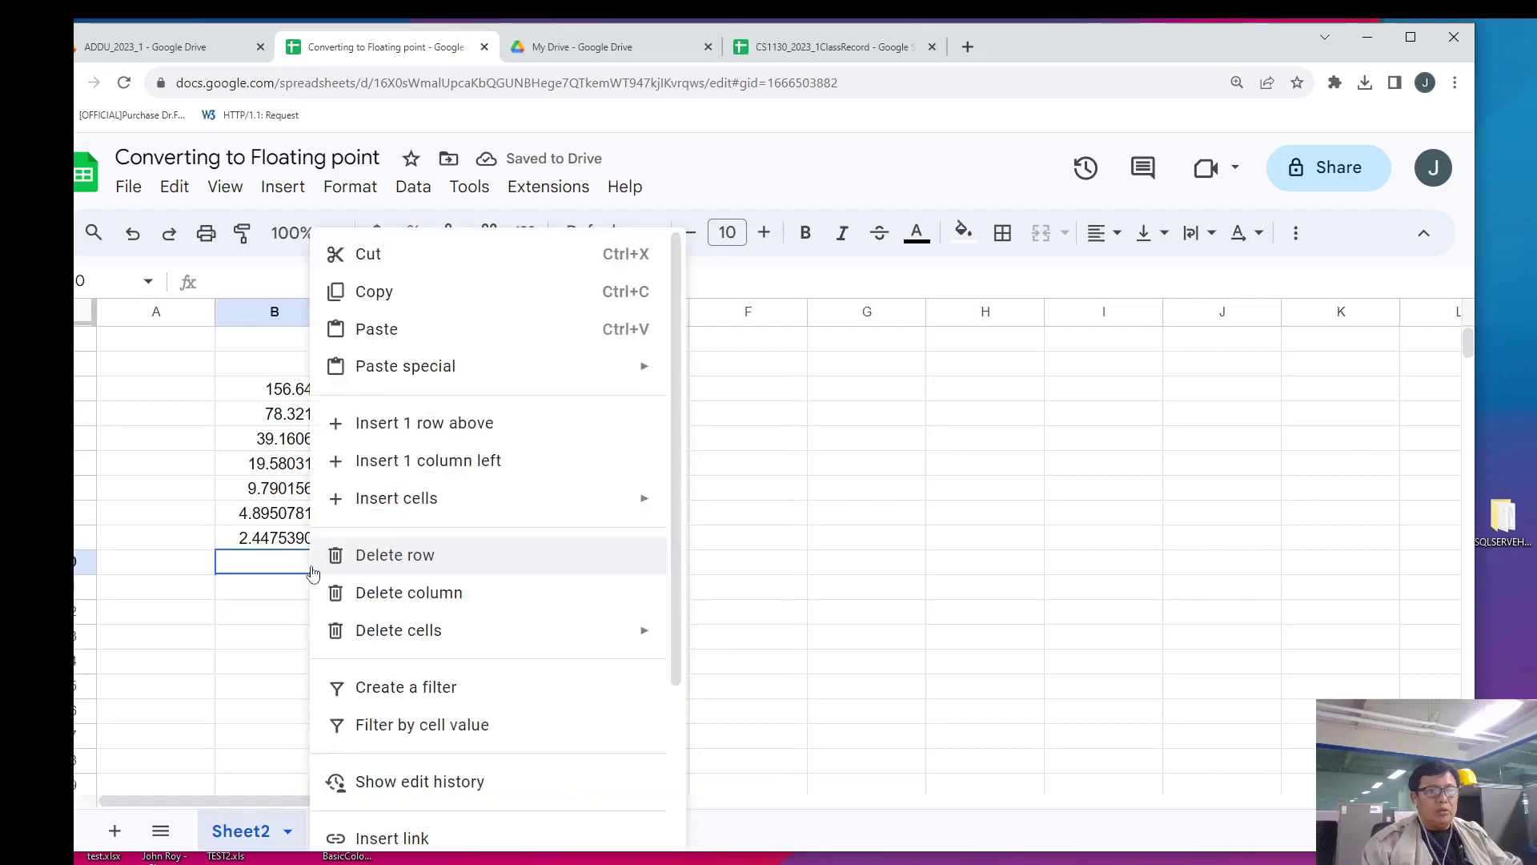
pyautogui.moveTo(416, 369)
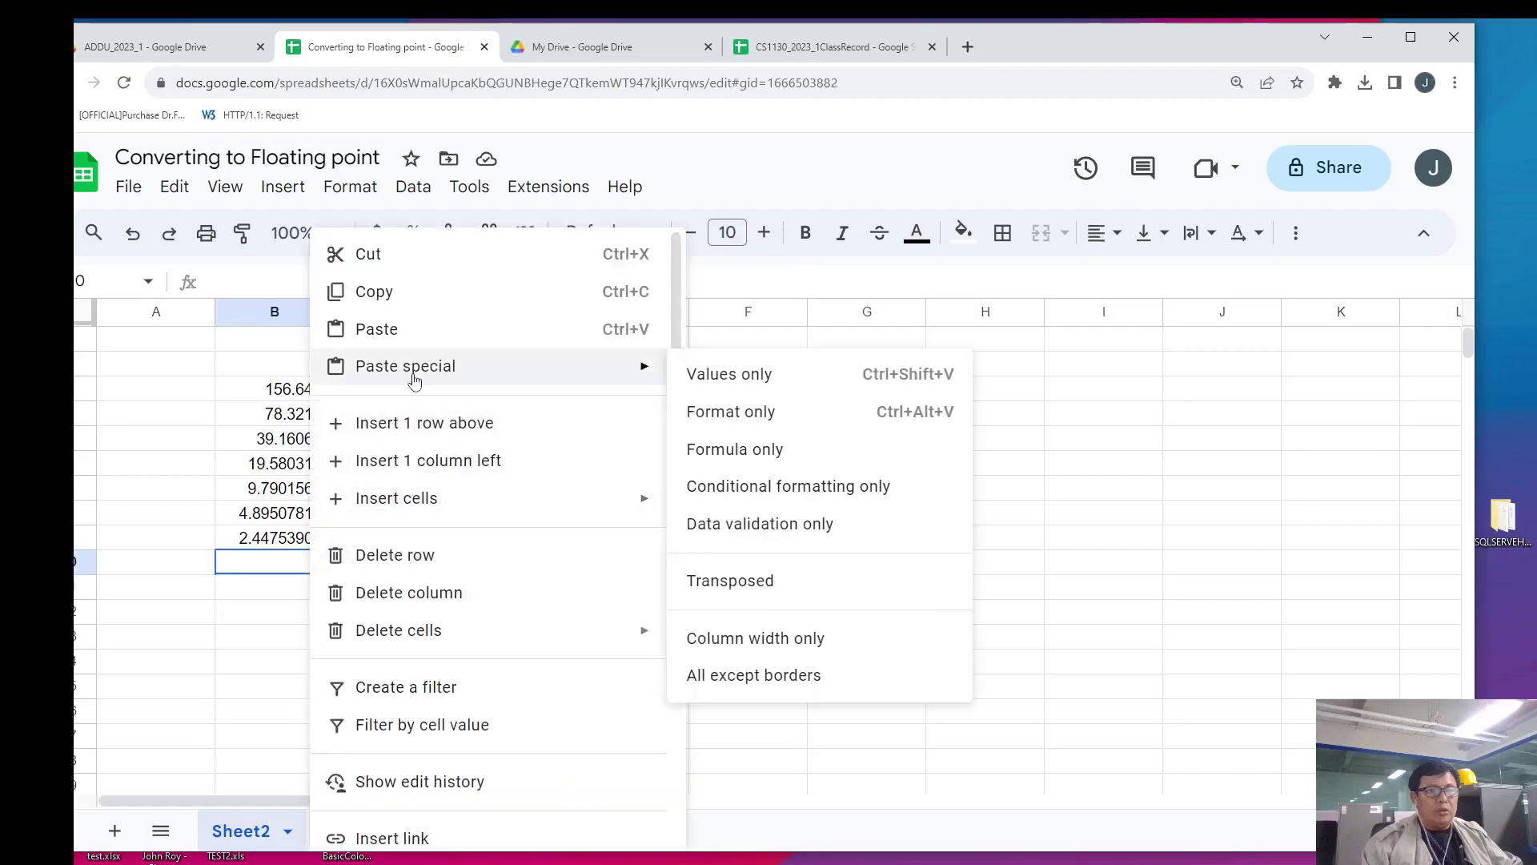
pyautogui.click(701, 373)
pyautogui.click(392, 544)
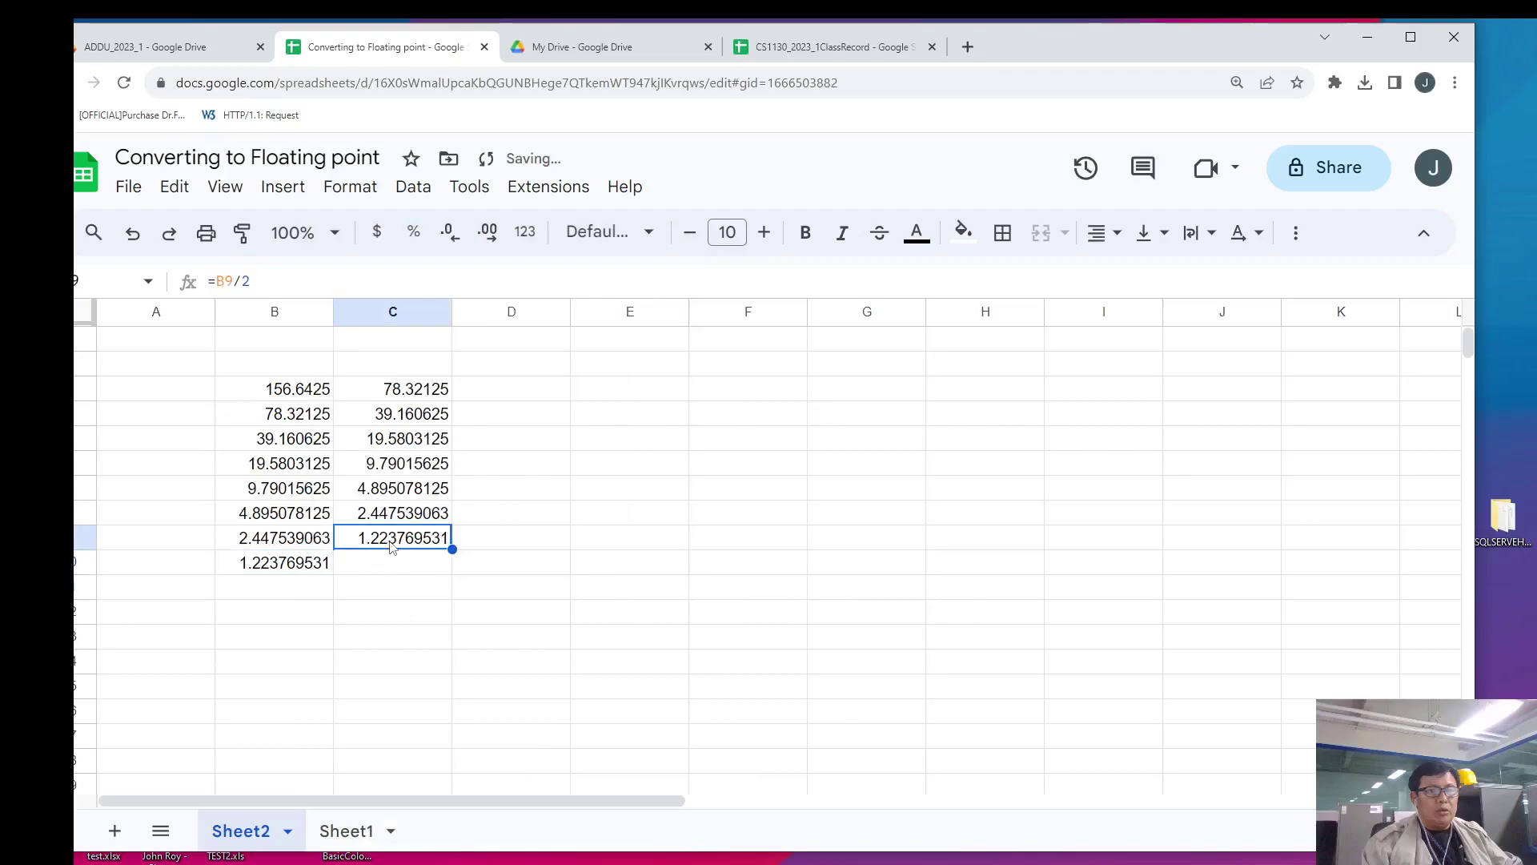
pyautogui.press('Down')
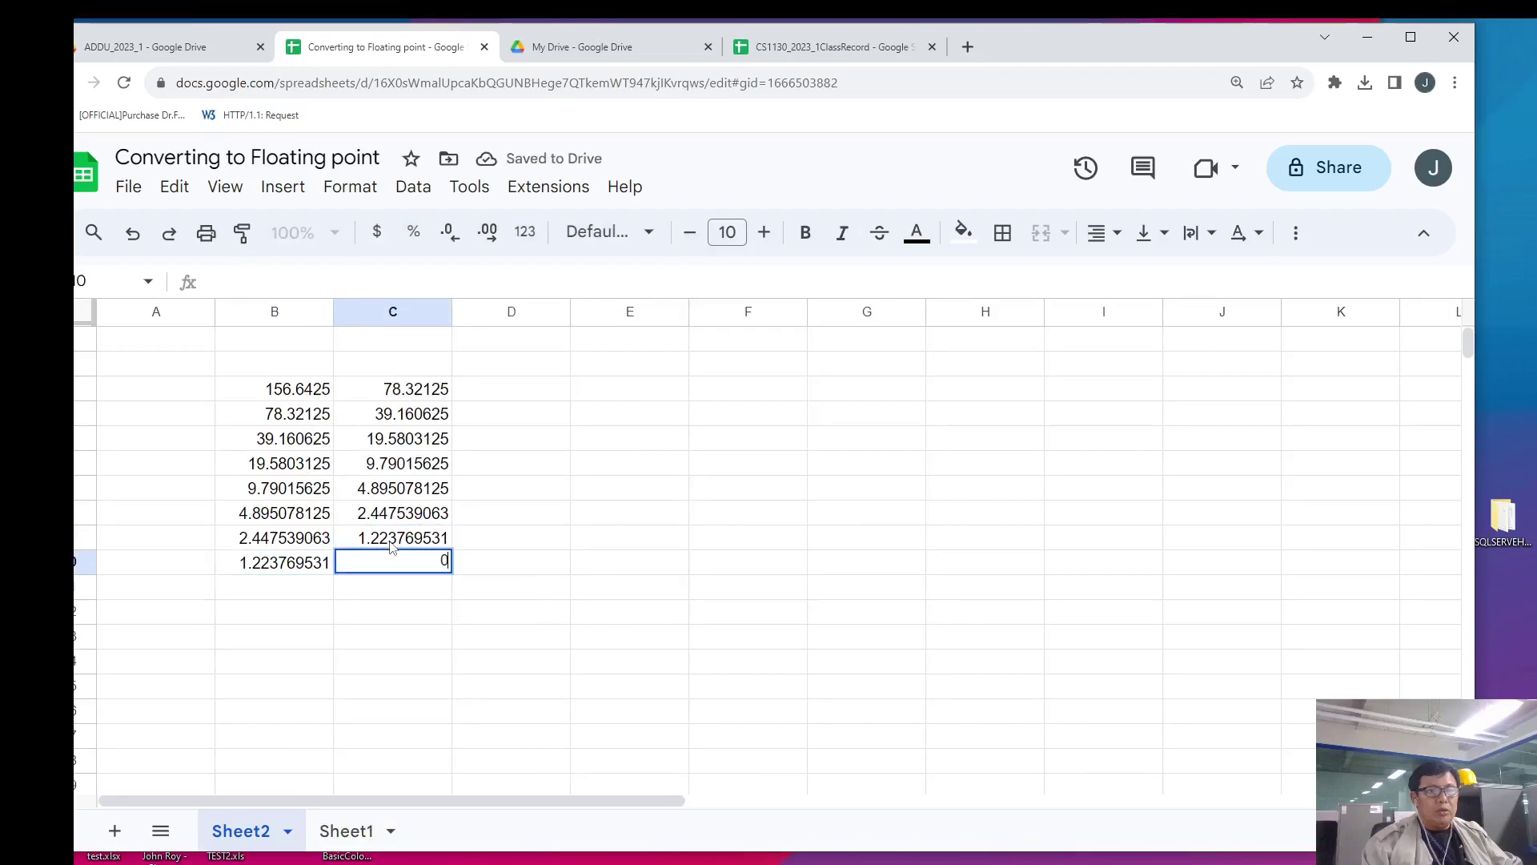
# - Enter step number 1 in A3
pyautogui.press('Left')
pyautogui.press('Left')
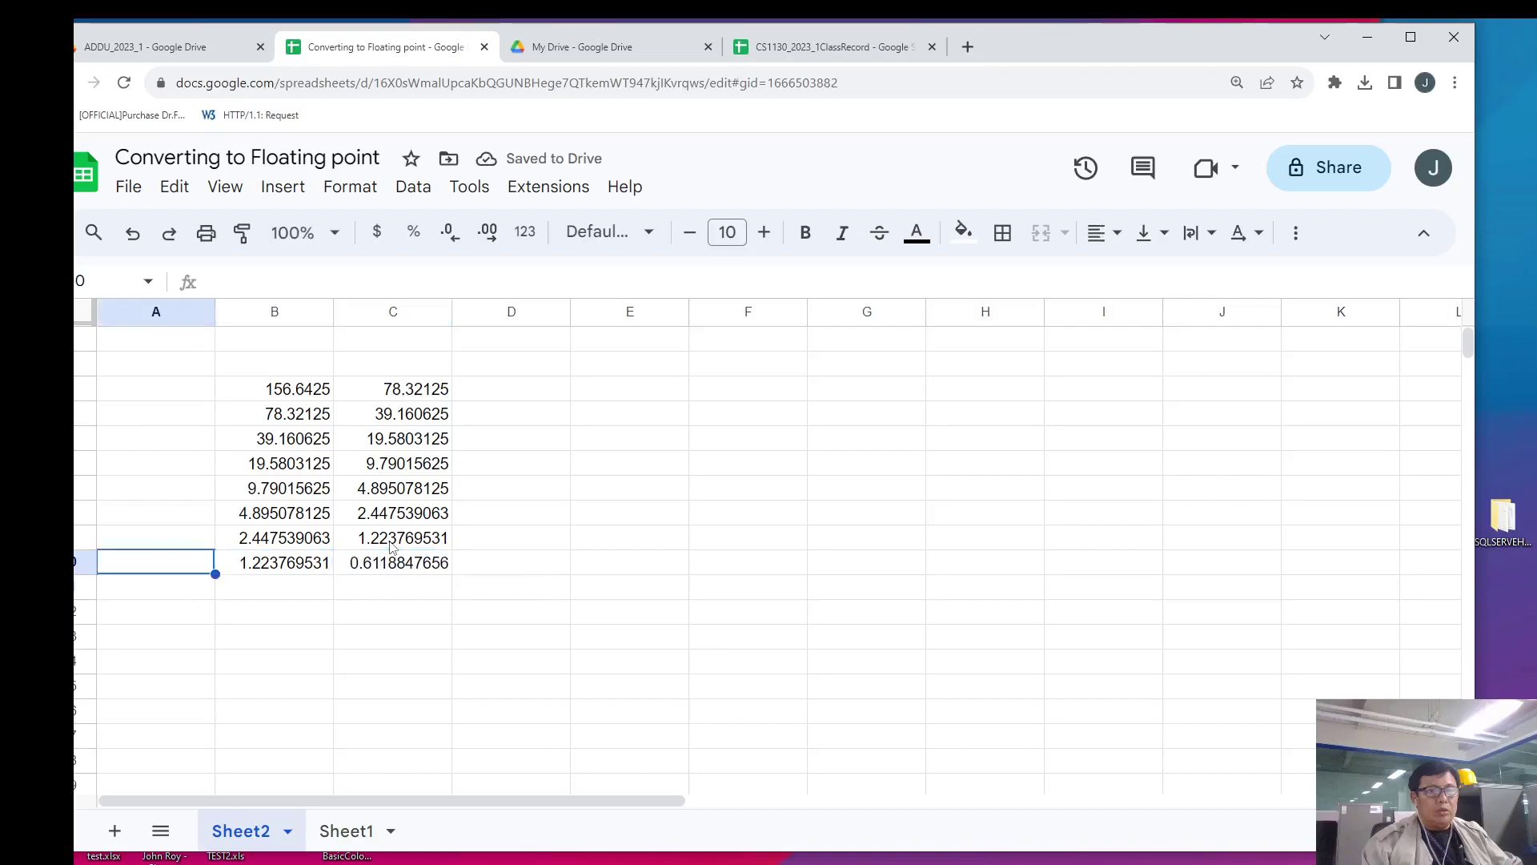
pyautogui.press('Up')
pyautogui.press('Up')
pyautogui.press('Up')
pyautogui.press('Up')
pyautogui.press('Up')
pyautogui.press('Up')
pyautogui.press('Up')
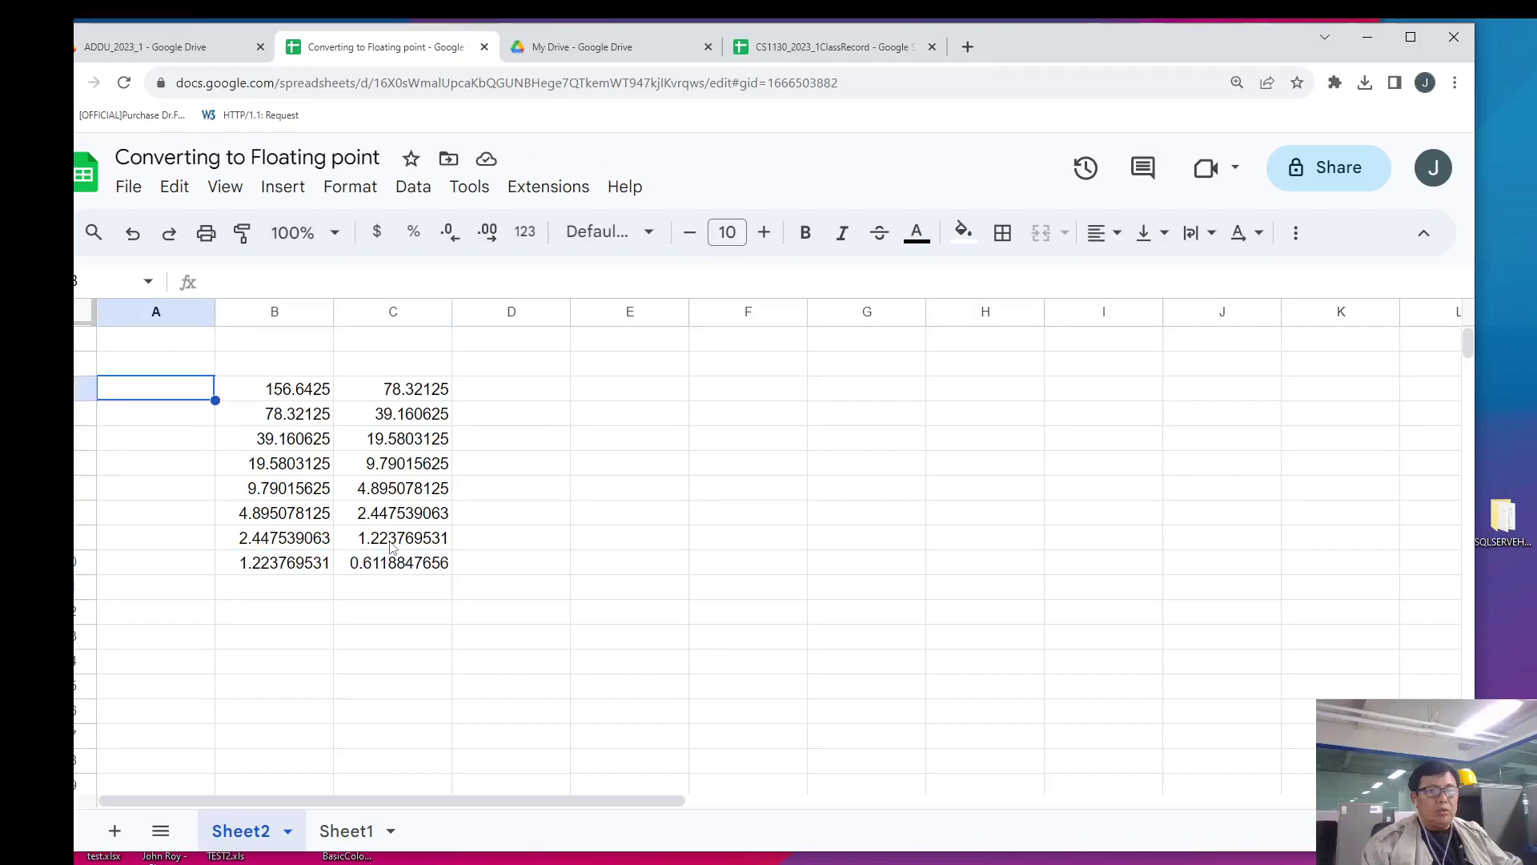
pyautogui.write('1')
pyautogui.press('Return')
# - Enter 2 in A4 and auto-fill the numbering down to 8 in A10
pyautogui.write('2')
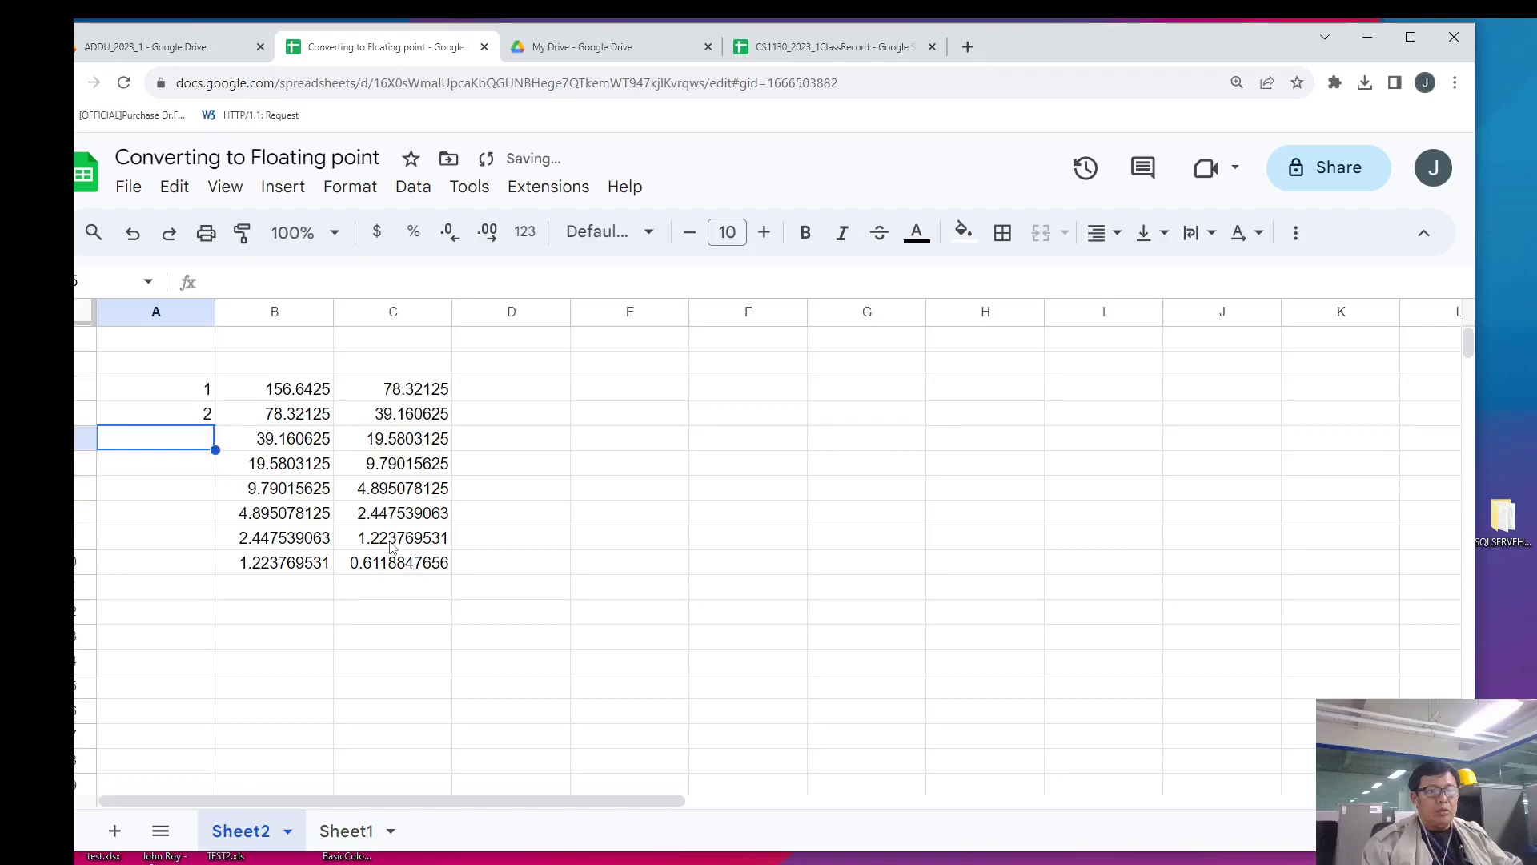
pyautogui.press('Up')
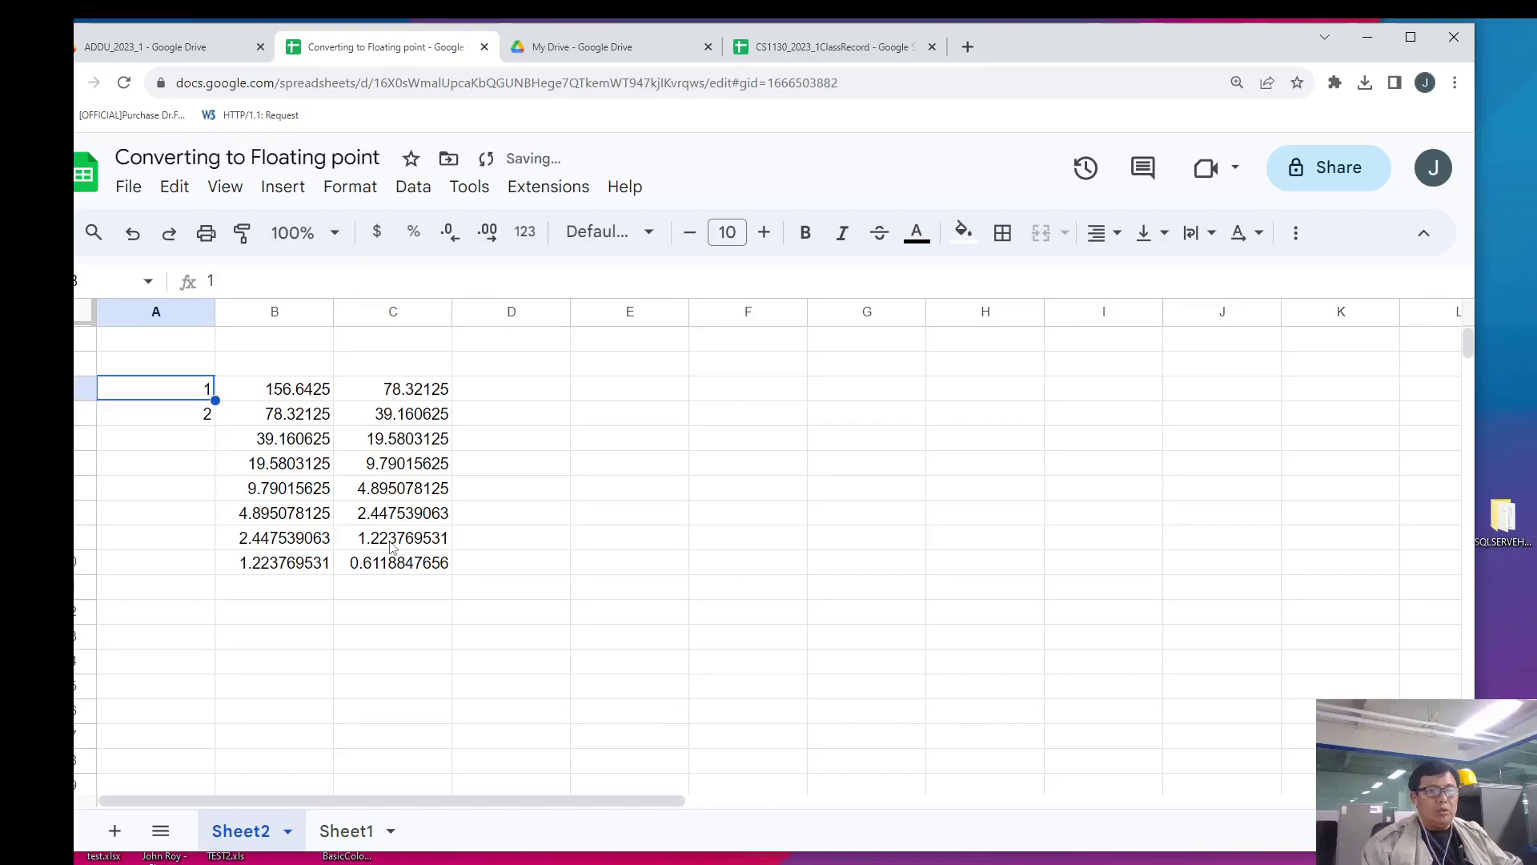
pyautogui.hotkey('shift', 'Down')
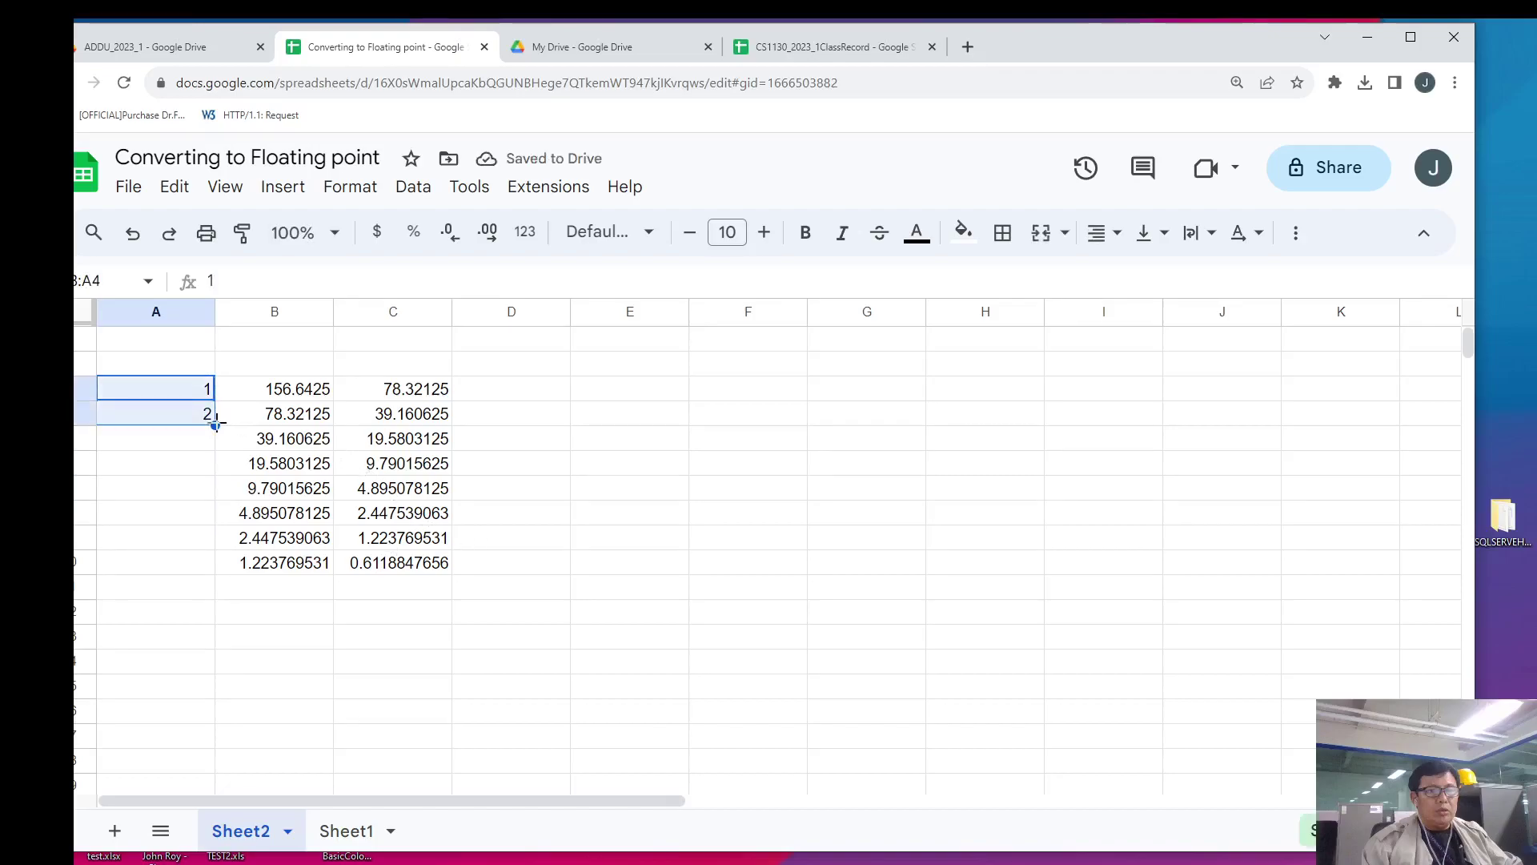
pyautogui.moveTo(216, 424); pyautogui.dragTo(224, 558)
pyautogui.click(196, 636)
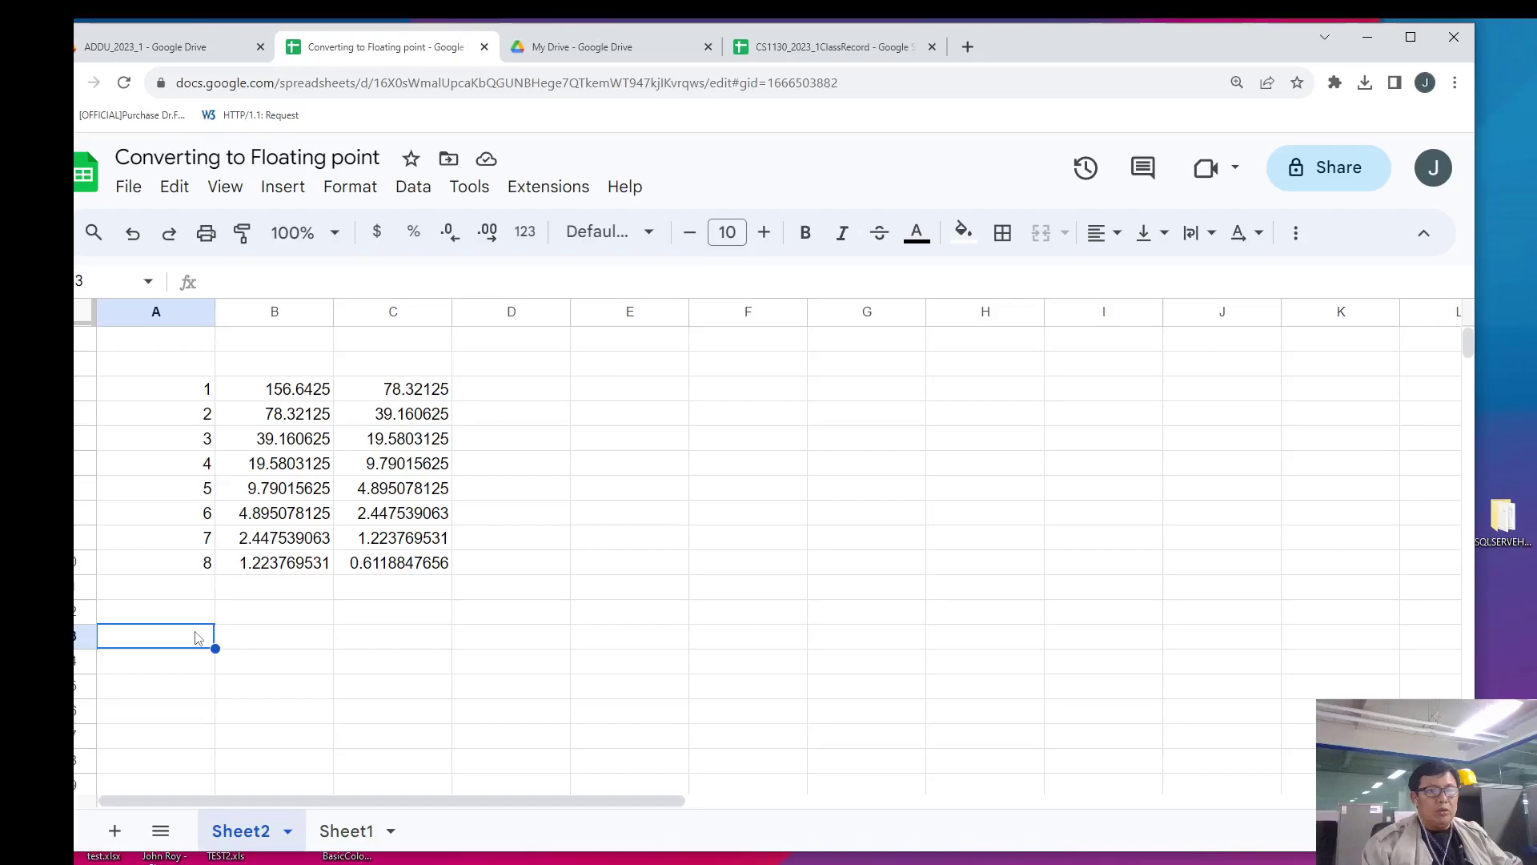
# - Label A13 'Exponent (5)' and enter 8 in B13
pyautogui.write('E')
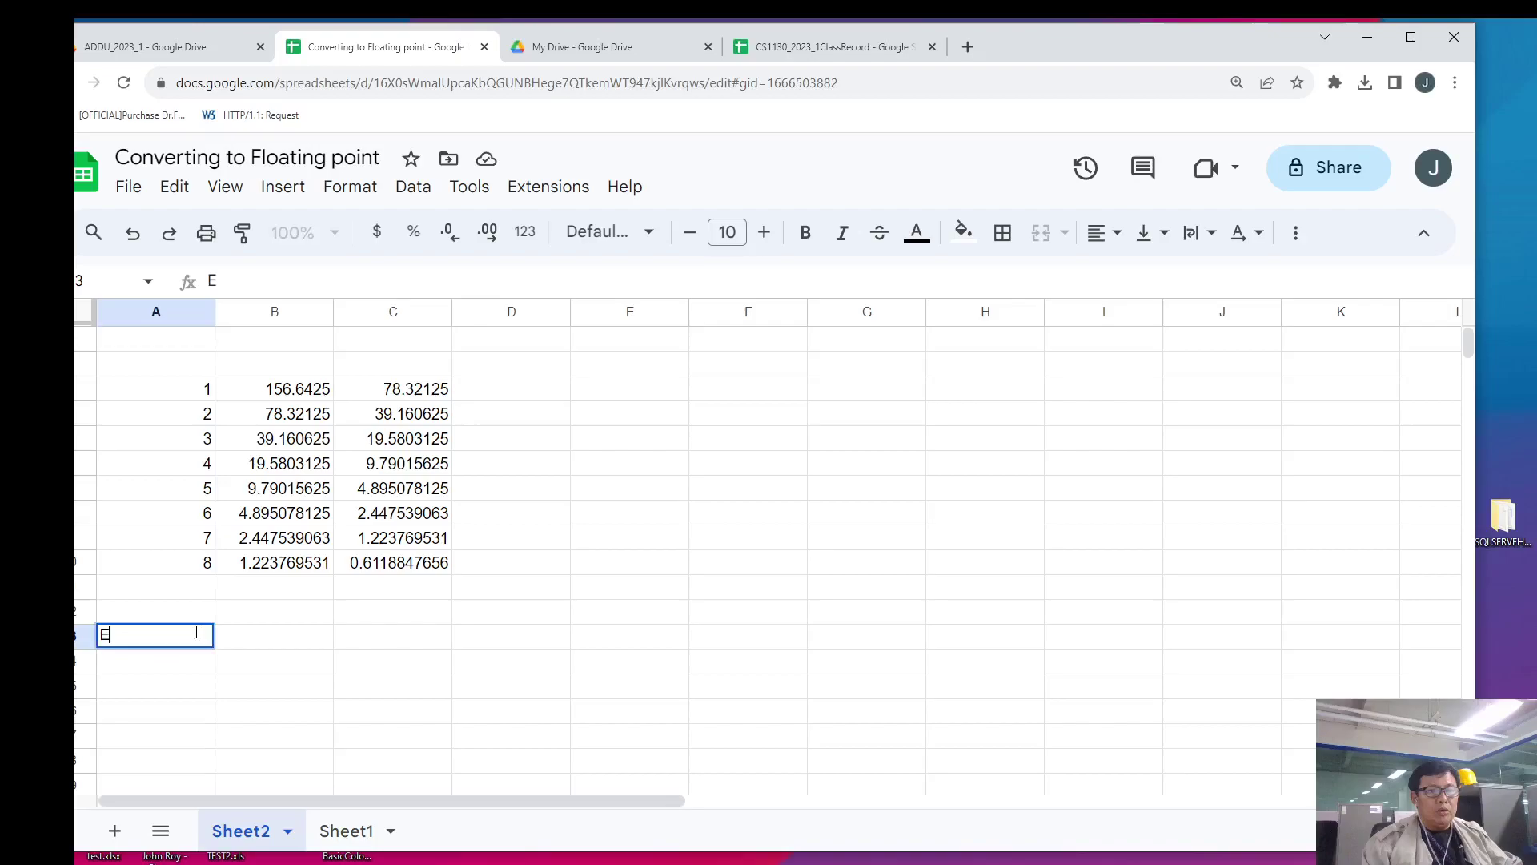
pyautogui.write('xponent (5)')
pyautogui.press('Return')
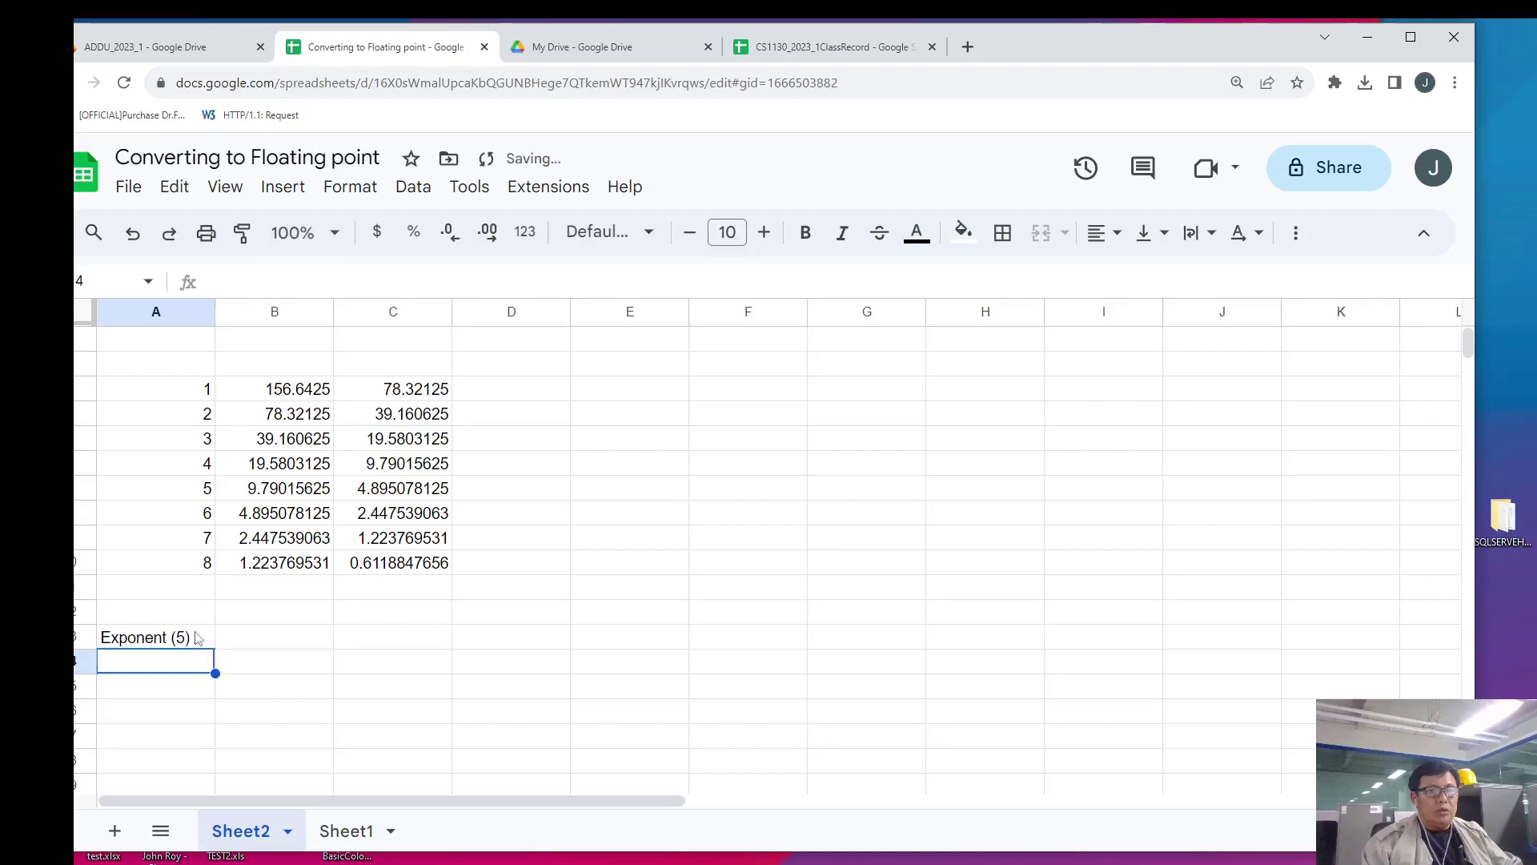
pyautogui.press('Up')
pyautogui.press('Right')
pyautogui.write('8')
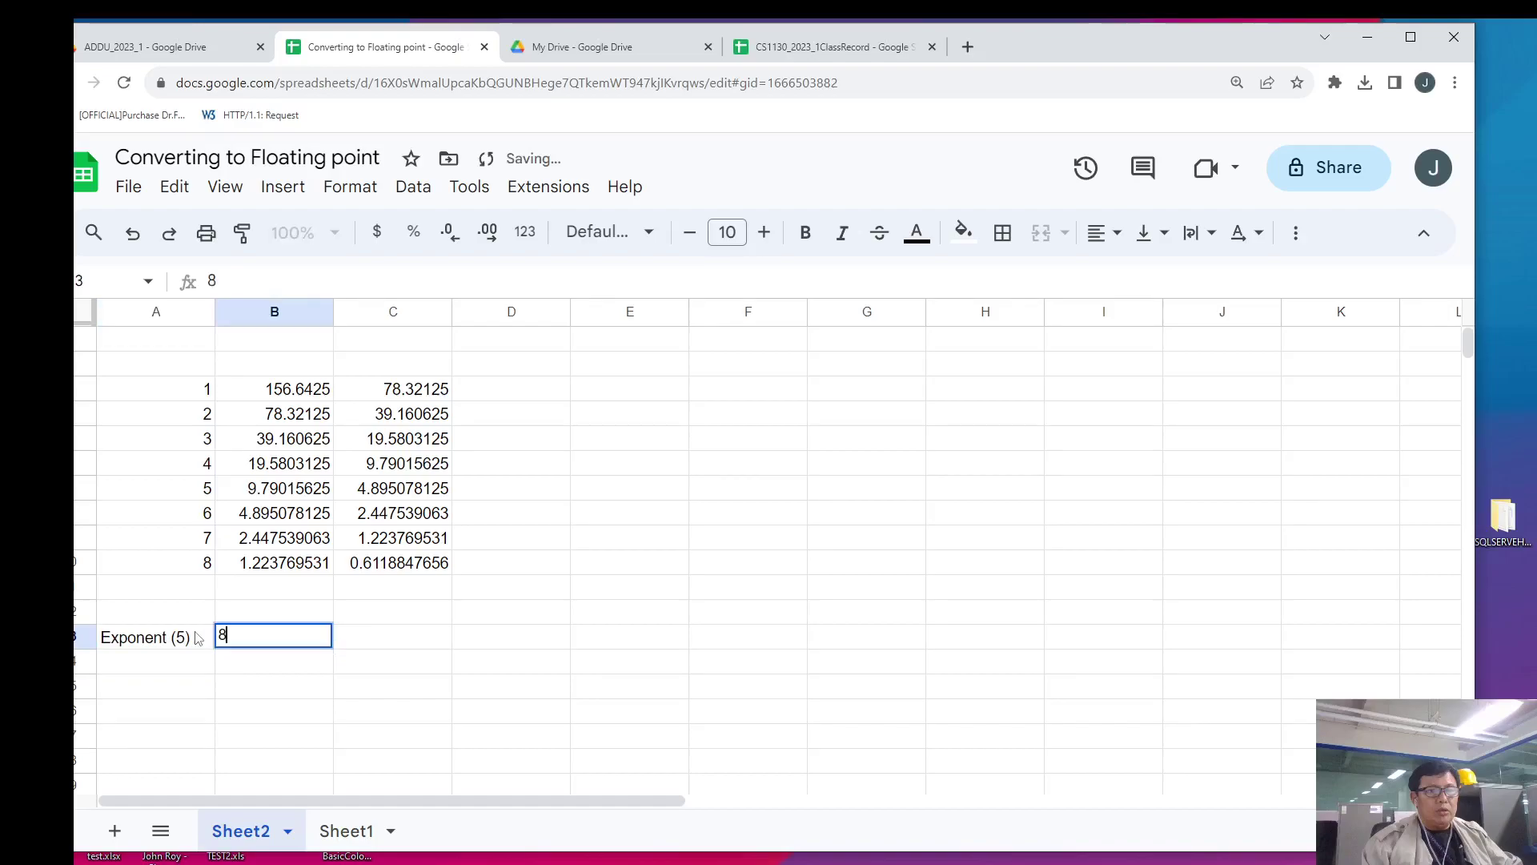
pyautogui.press('Return')
# - Enter the exponent bits 00100 as text in C13
pyautogui.press('Up')
pyautogui.press('Right')
pyautogui.write("'")
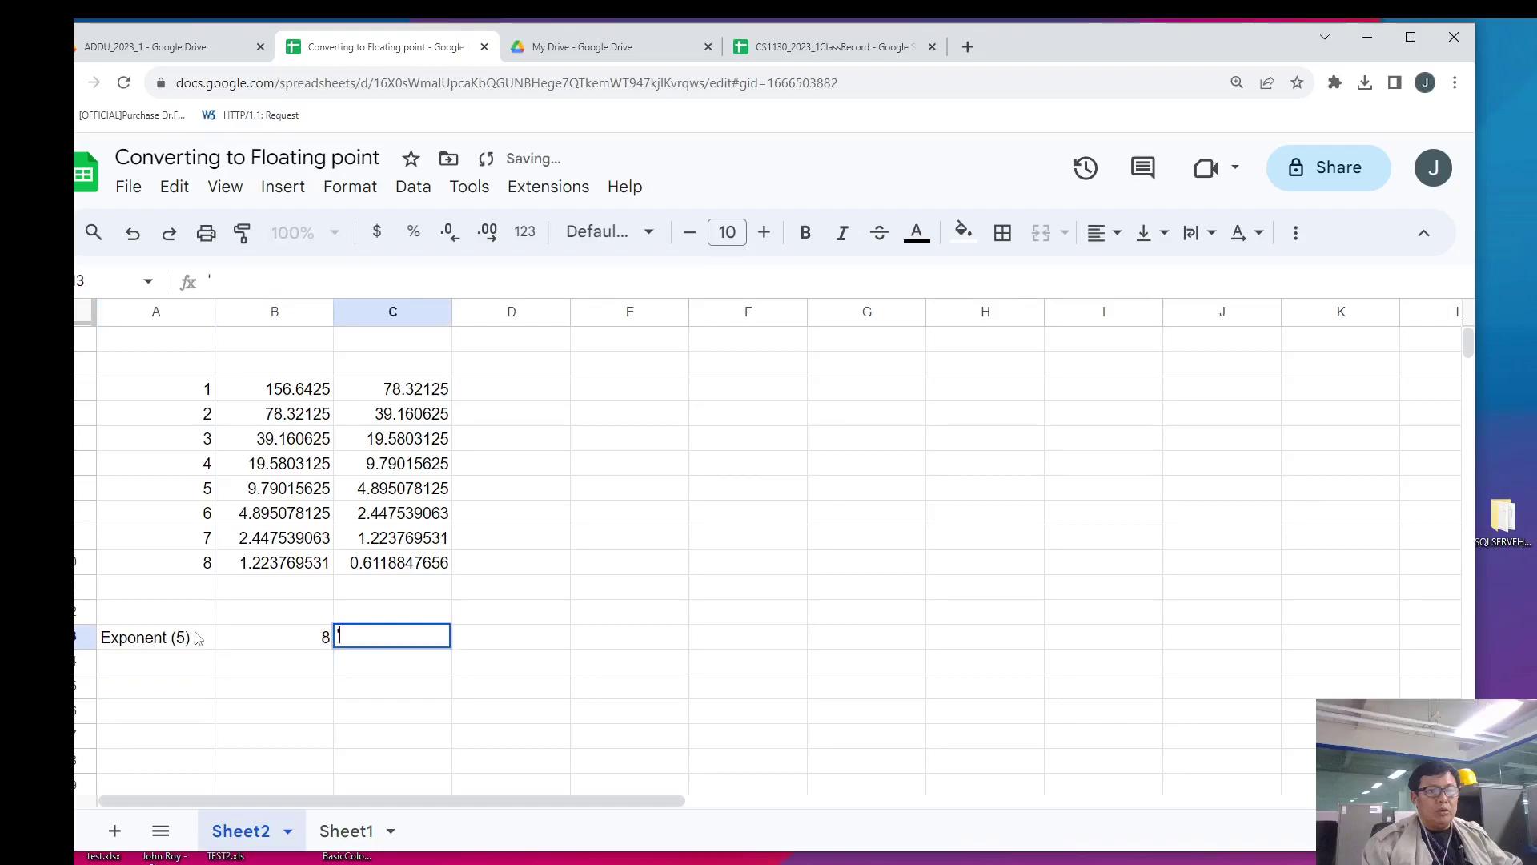
pyautogui.write('00')
pyautogui.press('BackSpace')
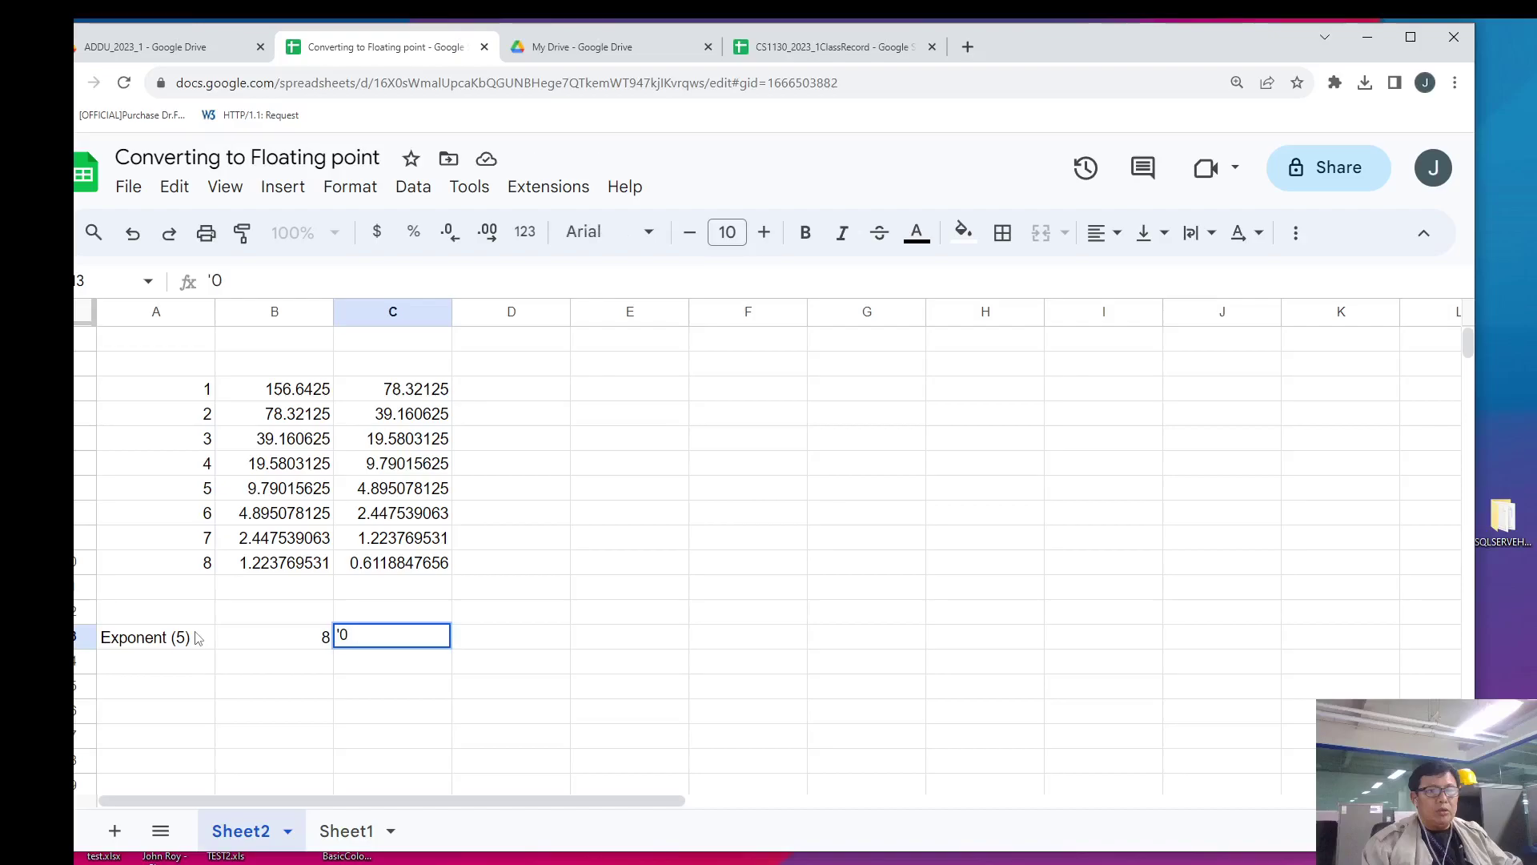
pyautogui.write('02')
pyautogui.press('BackSpace')
pyautogui.write('100')
pyautogui.press('Return')
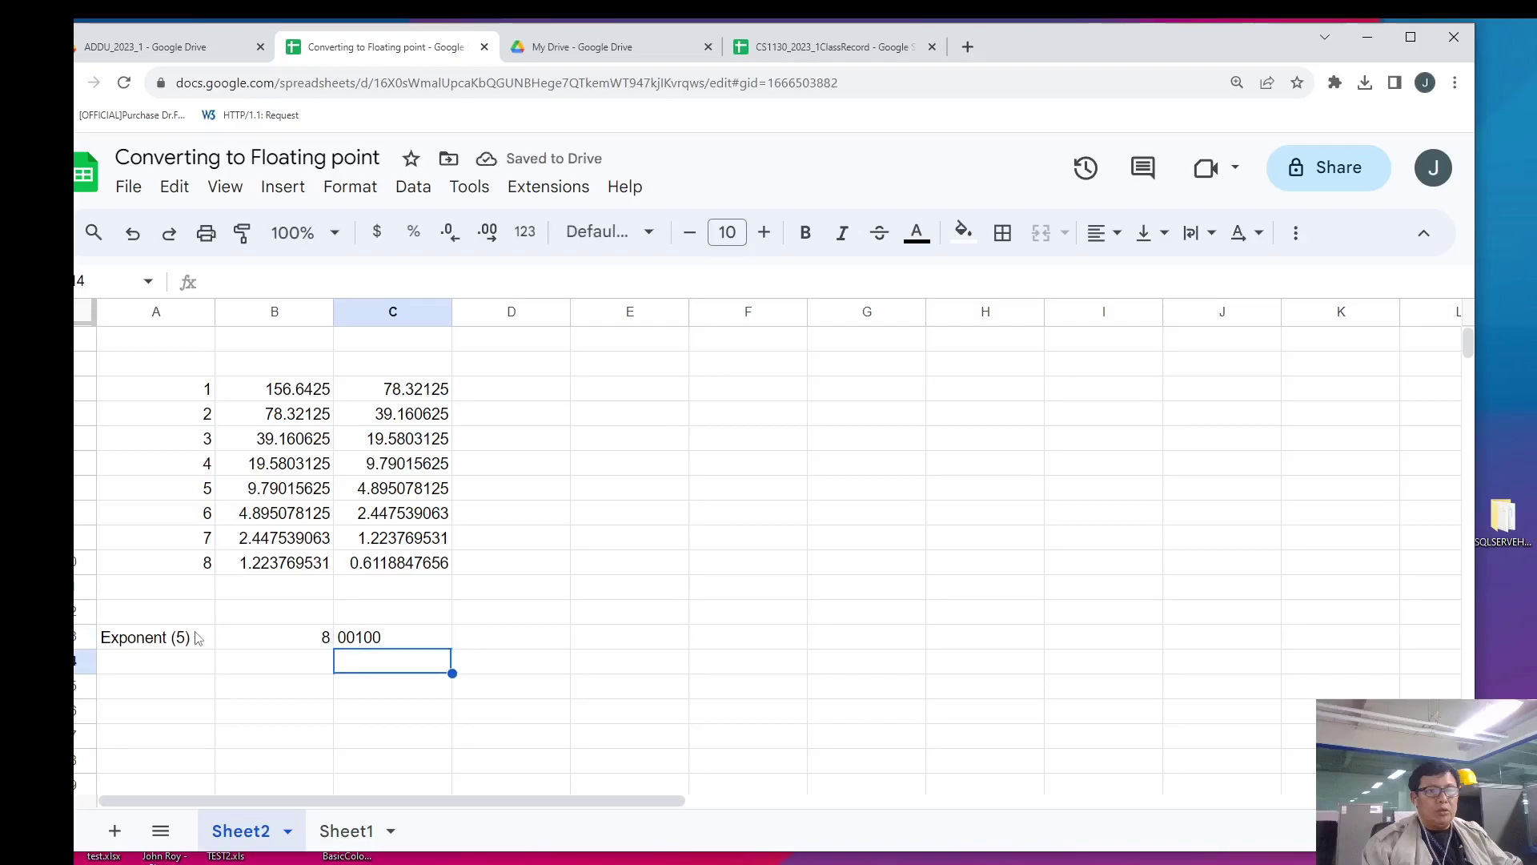
# - Label A14 'Mantissa (10)'
pyautogui.press('Left')
pyautogui.press('Left')
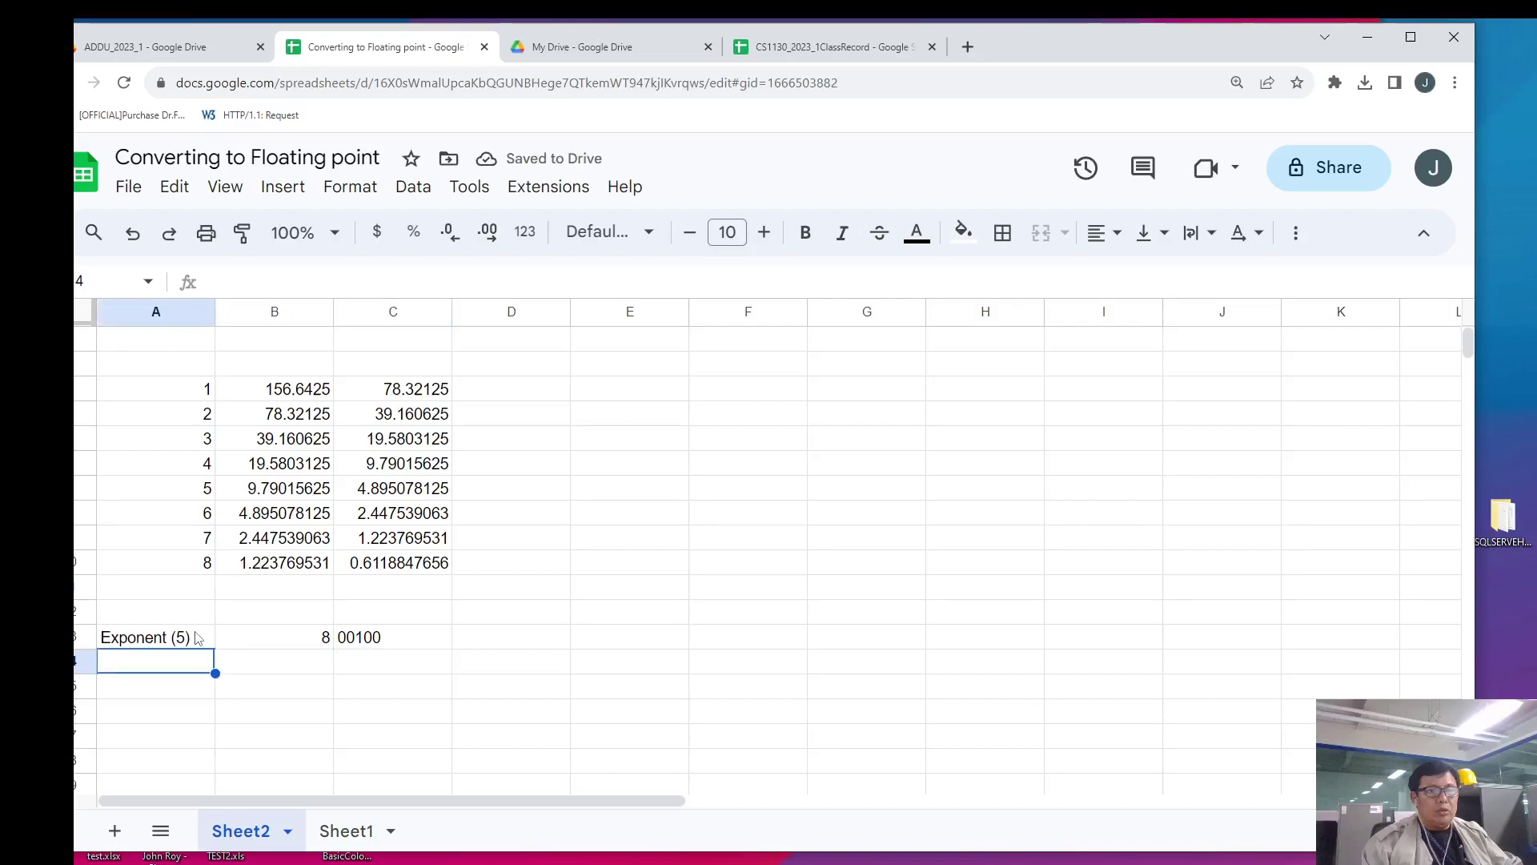
pyautogui.write('Mantissa')
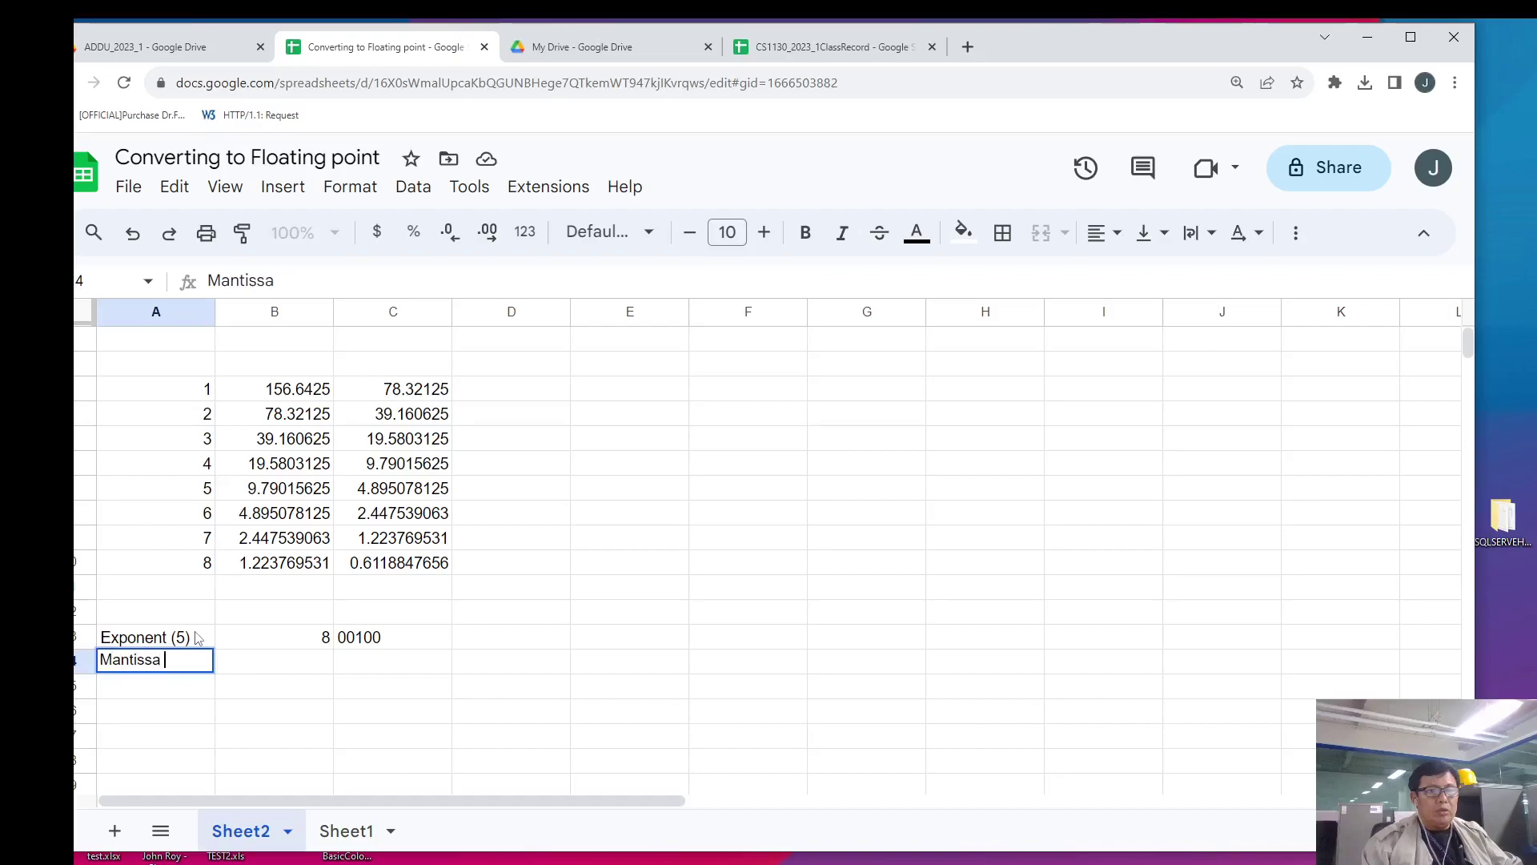
pyautogui.write(' (10)')
pyautogui.press('Return')
pyautogui.press('Up')
pyautogui.press('Up')
pyautogui.press('Right')
pyautogui.press('Right')
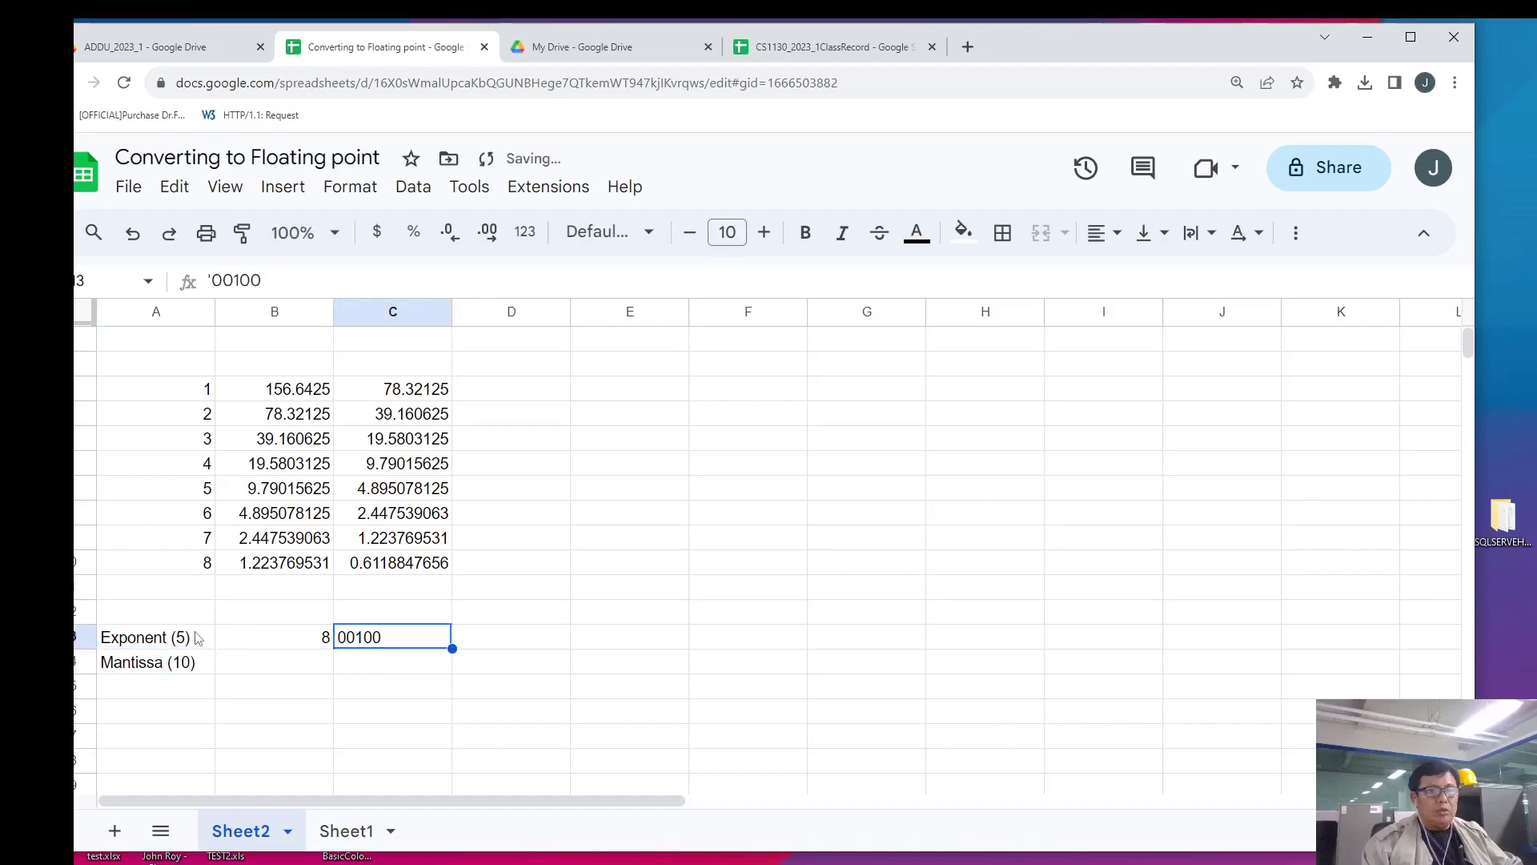
# - Copy 0.6118847656 from C10 into B14 as a values-only paste
pyautogui.press('Up')
pyautogui.press('Up')
pyautogui.press('Up')
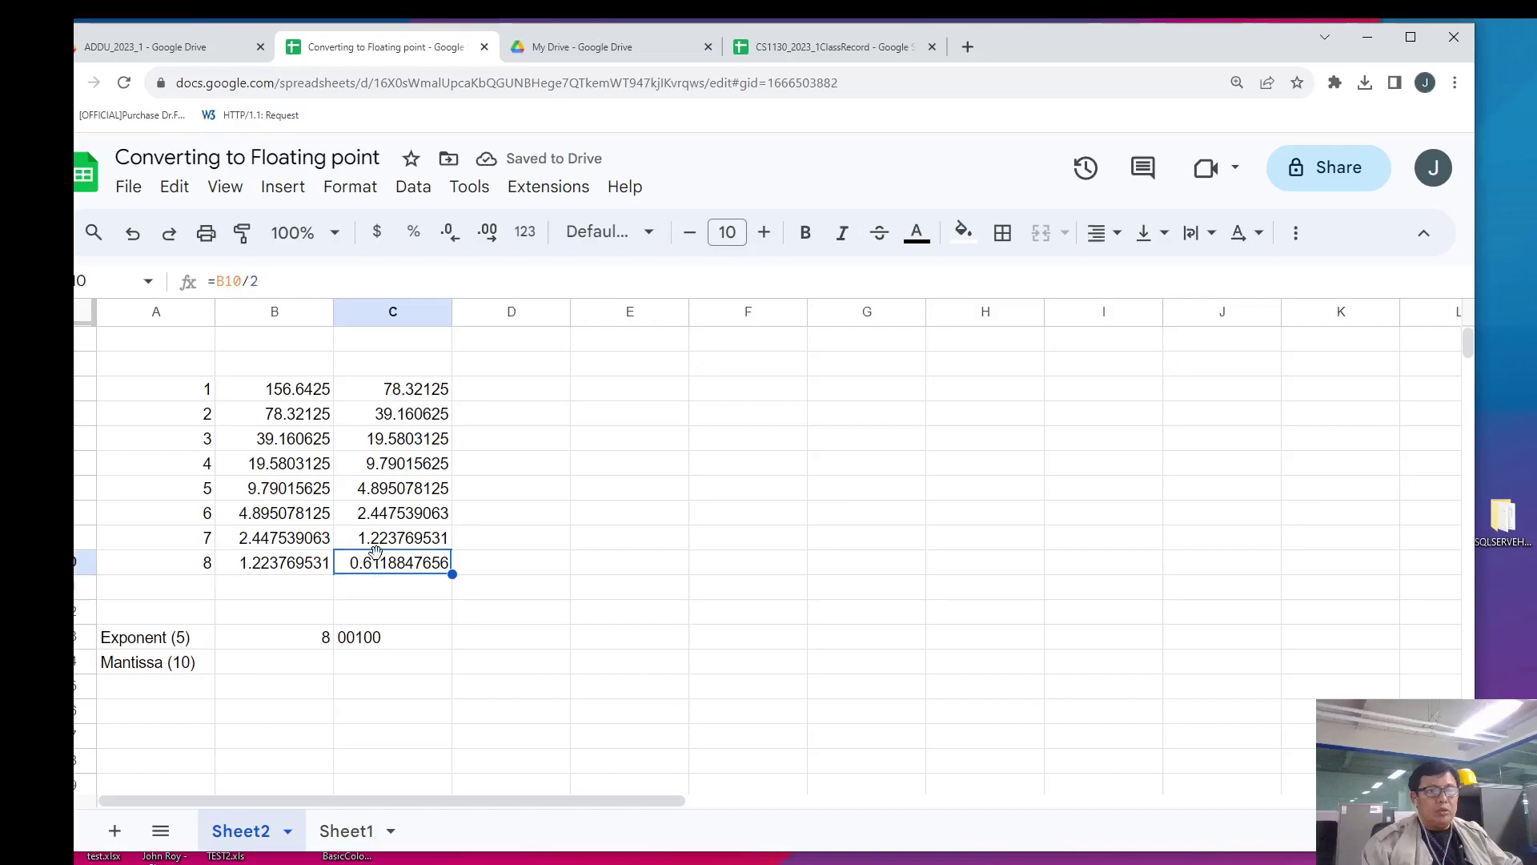
pyautogui.rightClick(383, 571)
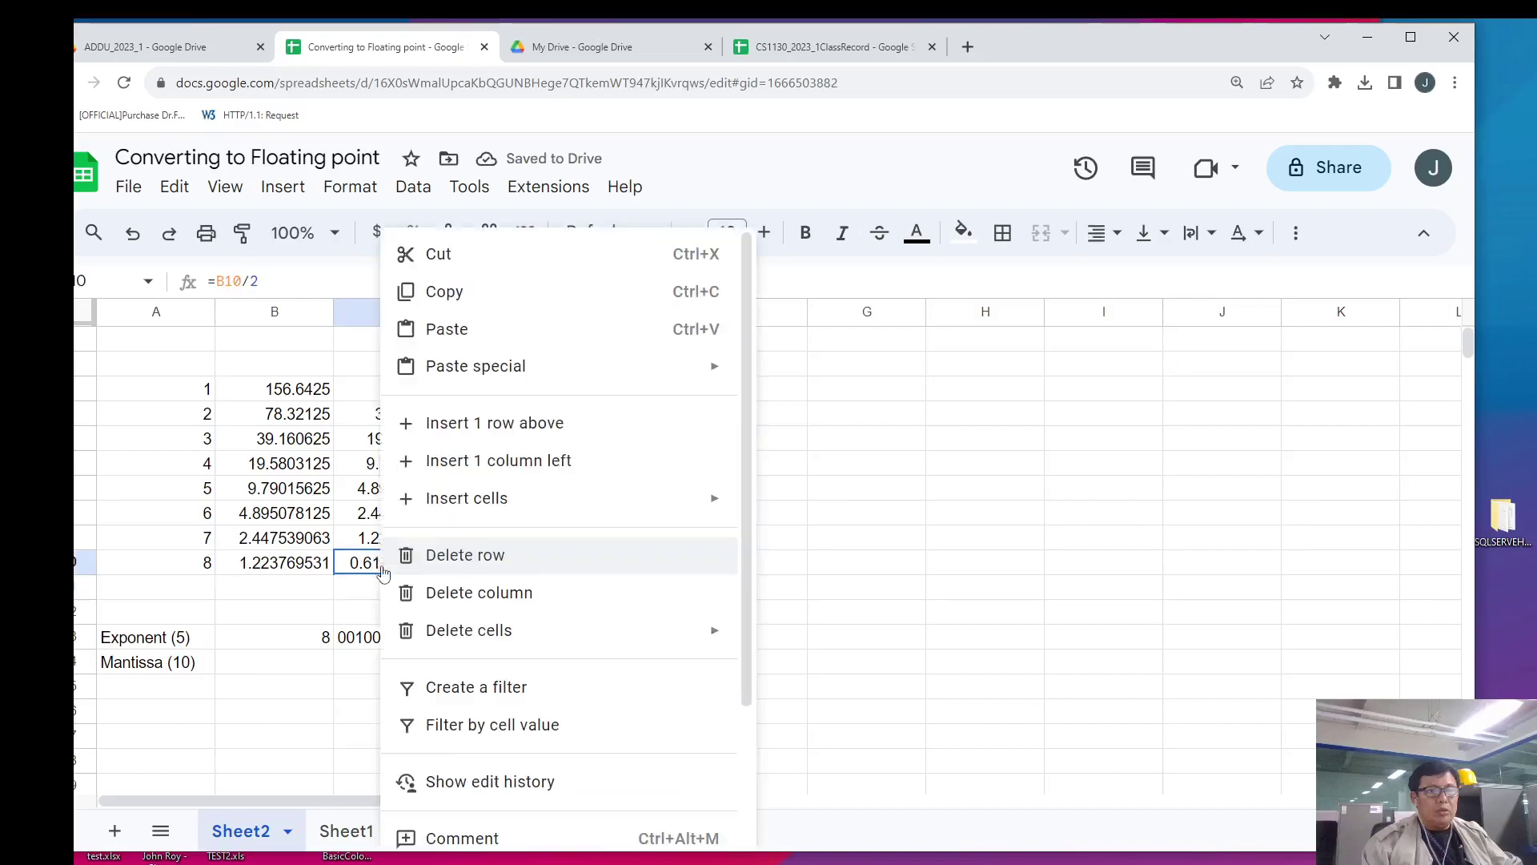
pyautogui.click(468, 295)
pyautogui.click(297, 669)
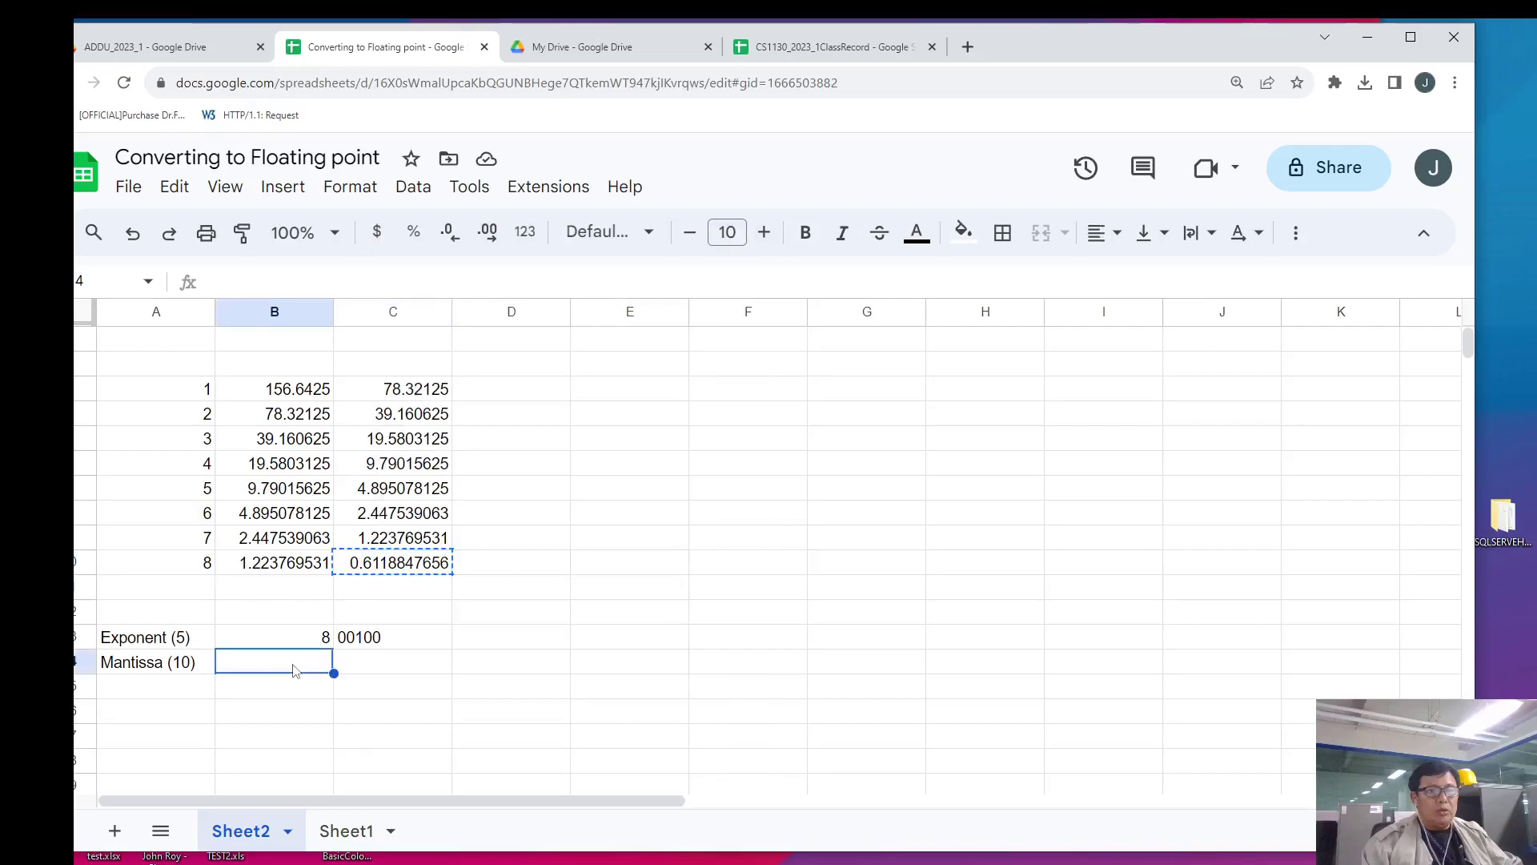
pyautogui.rightClick(294, 668)
pyautogui.moveTo(397, 387)
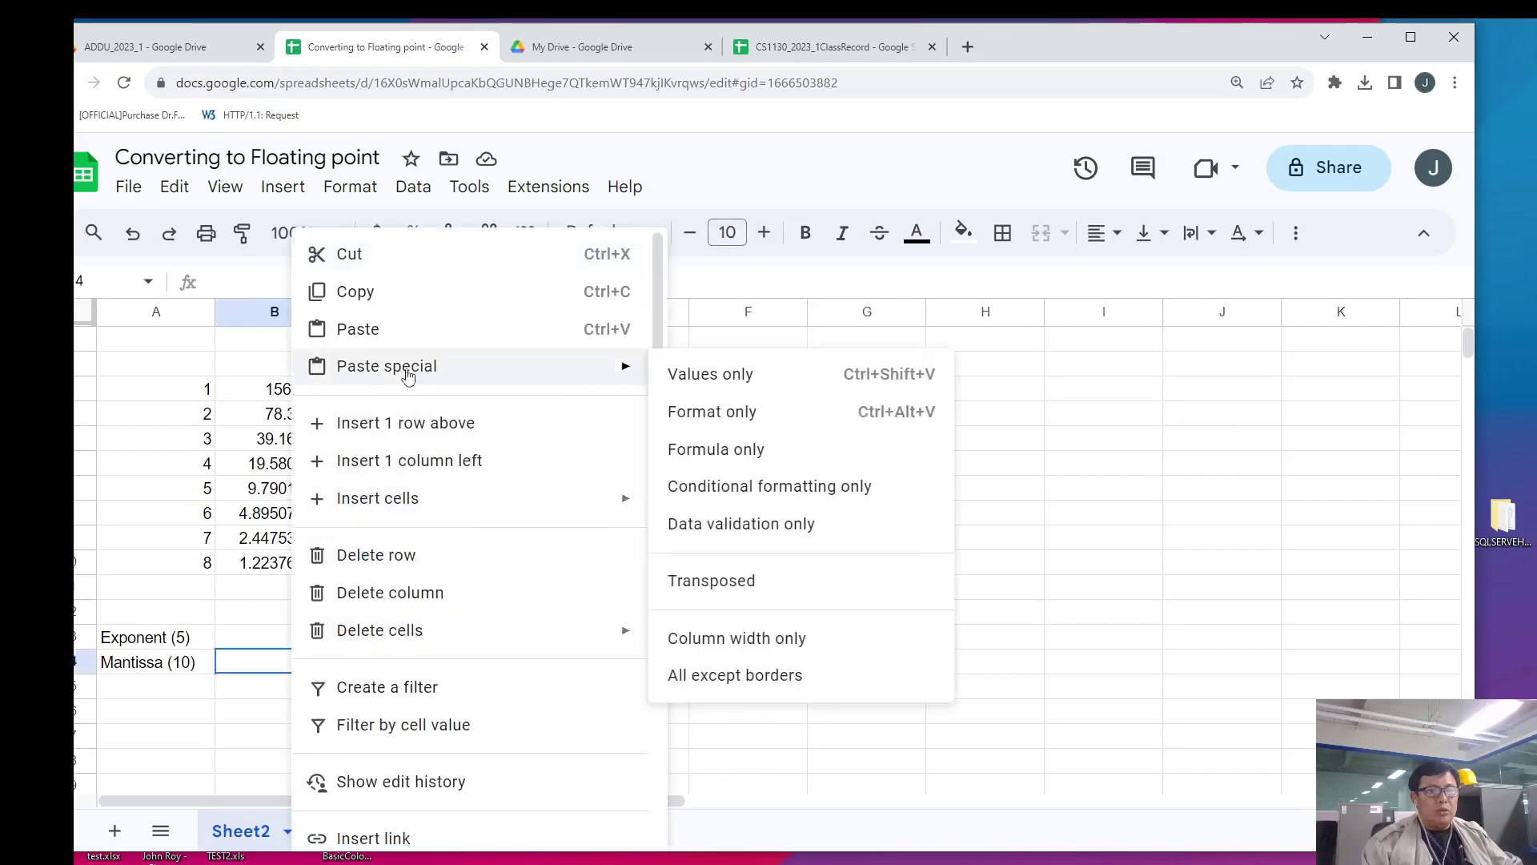
pyautogui.click(686, 374)
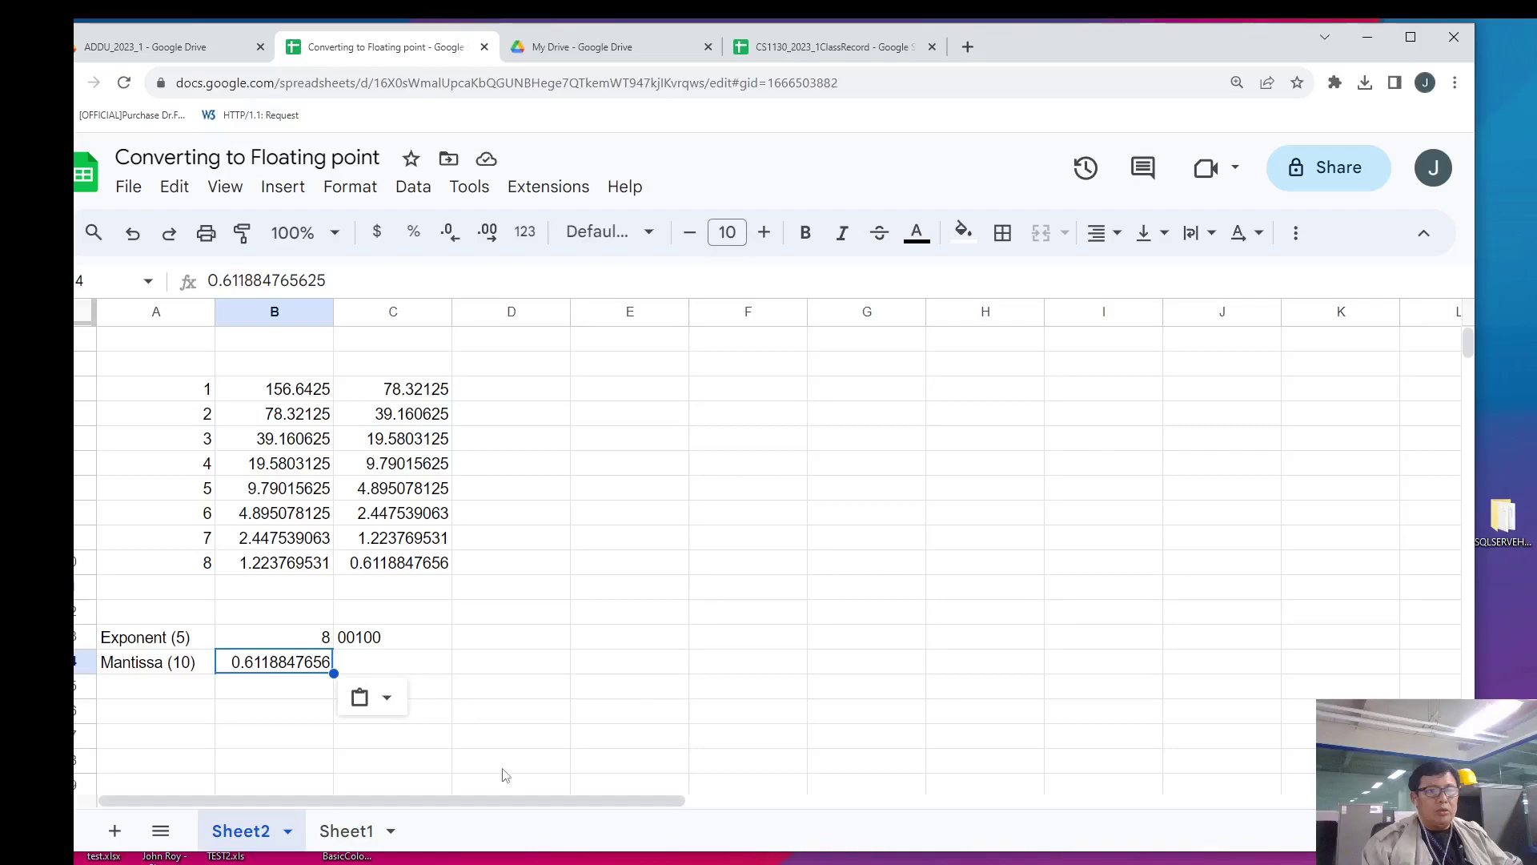
# - Copy Sheet1's bit-position table E10:N13
pyautogui.click(346, 832)
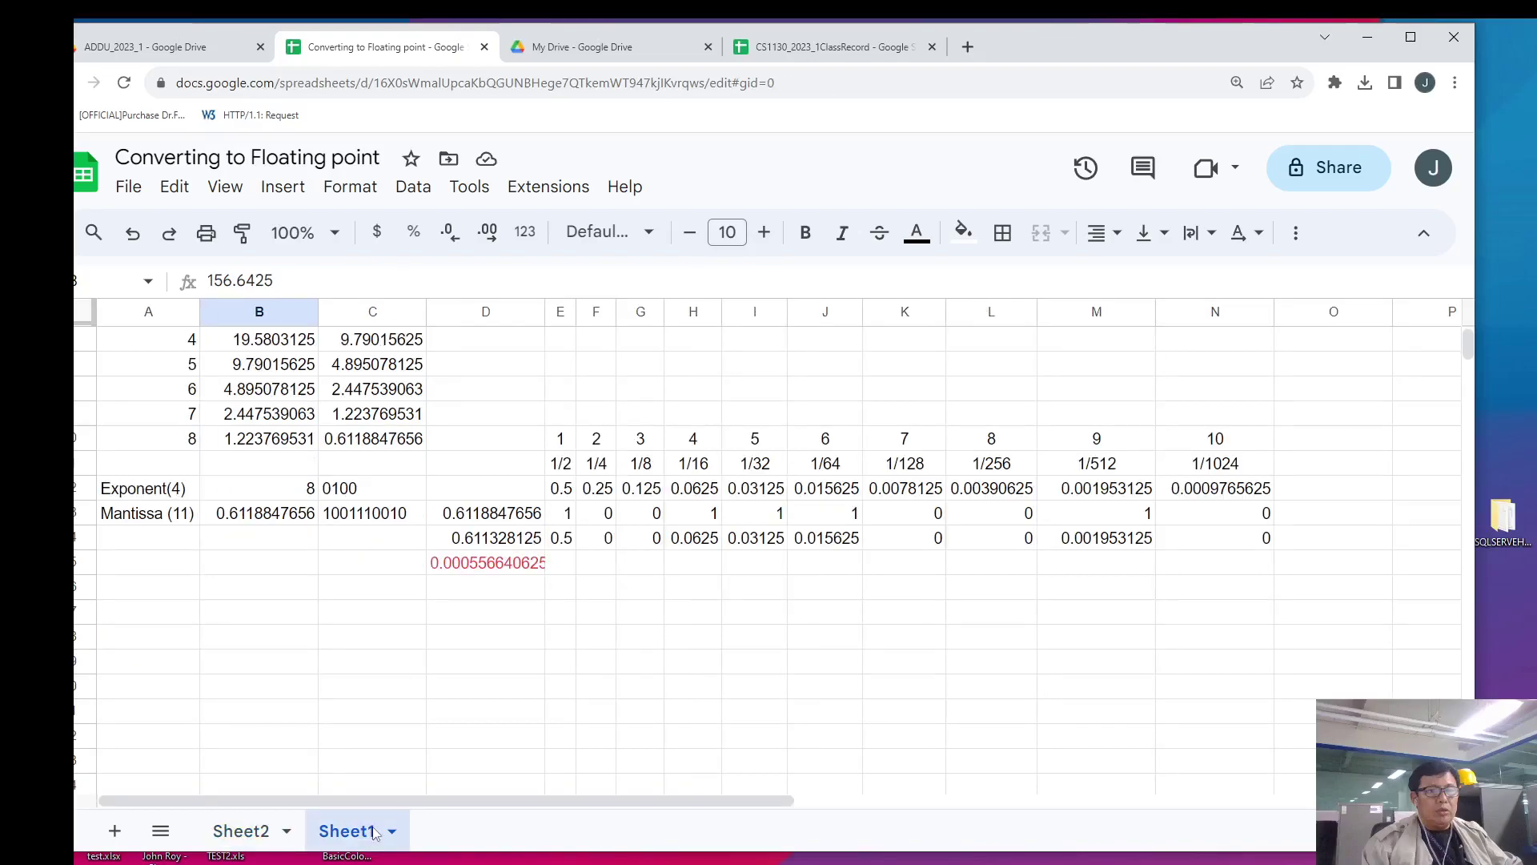
pyautogui.click(562, 439)
pyautogui.press('Down')
pyautogui.press('Down')
pyautogui.press('Down')
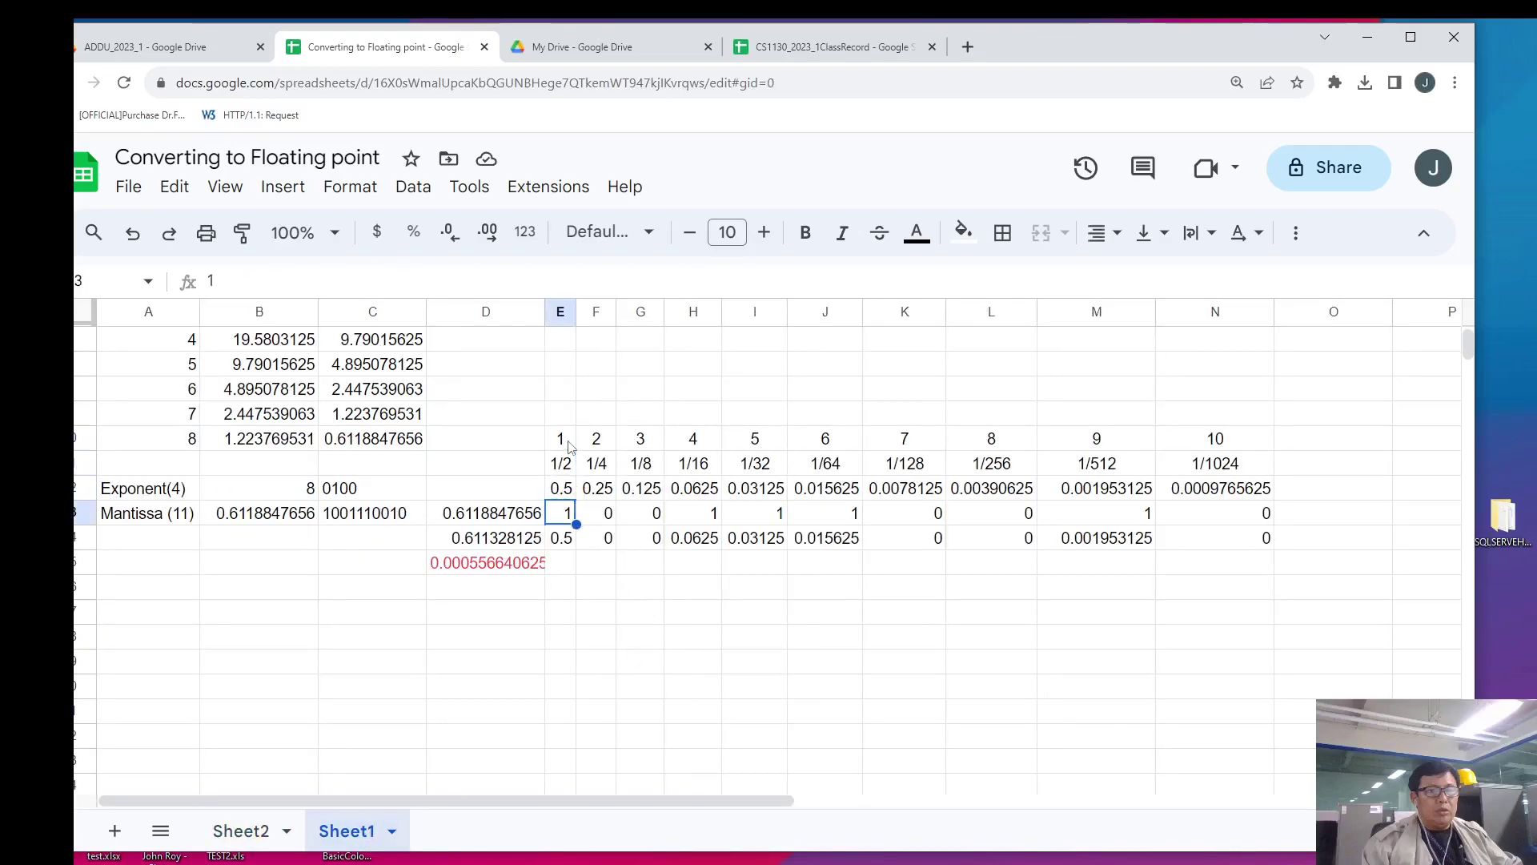
pyautogui.press('Right')
pyautogui.press('Up')
pyautogui.press('Up')
pyautogui.press('Up')
pyautogui.press('Left')
pyautogui.hotkey('shift', 'Down')
pyautogui.hotkey('shift', 'Down')
pyautogui.hotkey('shift', 'Down')
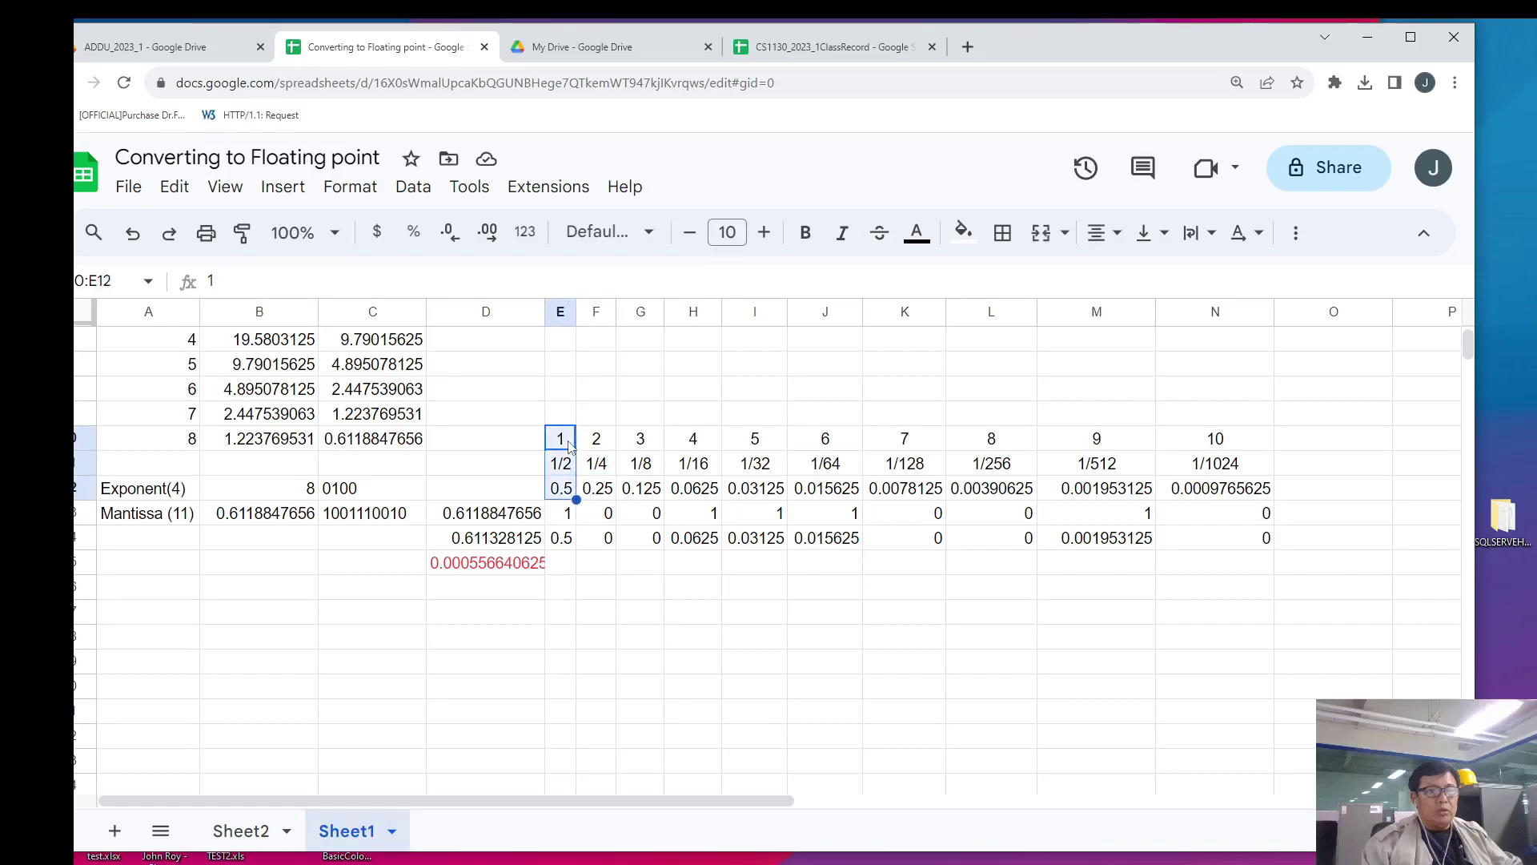
pyautogui.hotkey('shift', 'Right')
pyautogui.hotkey('ctrl', 'shift', 'Right')
pyautogui.hscroll(2, 569, 447)
pyautogui.hotkey('shift', 'Left')
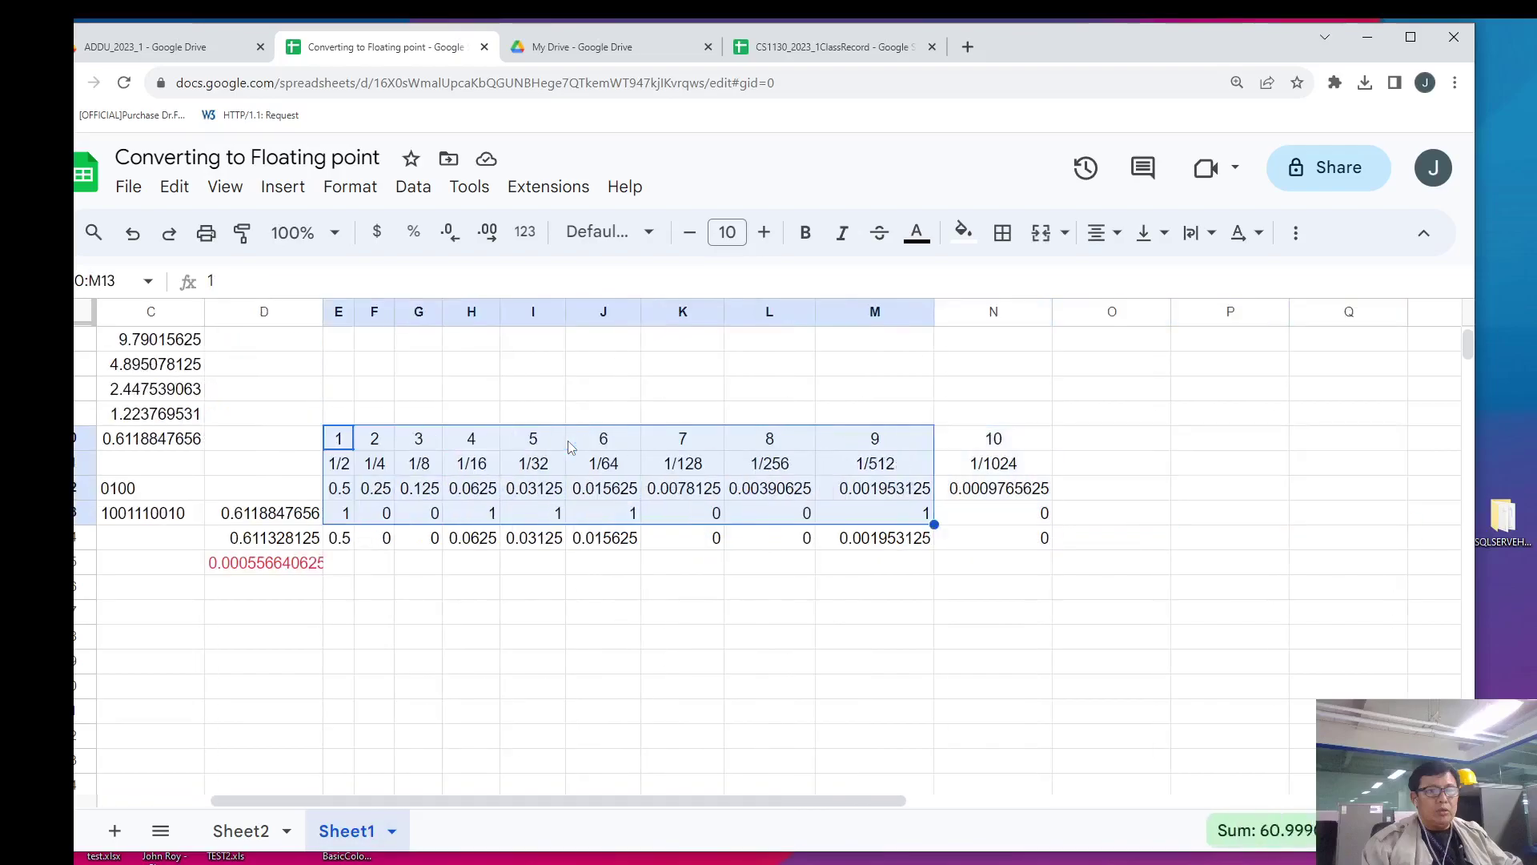
pyautogui.hotkey('shift', 'Right')
pyautogui.hotkey('ctrl', 'c')
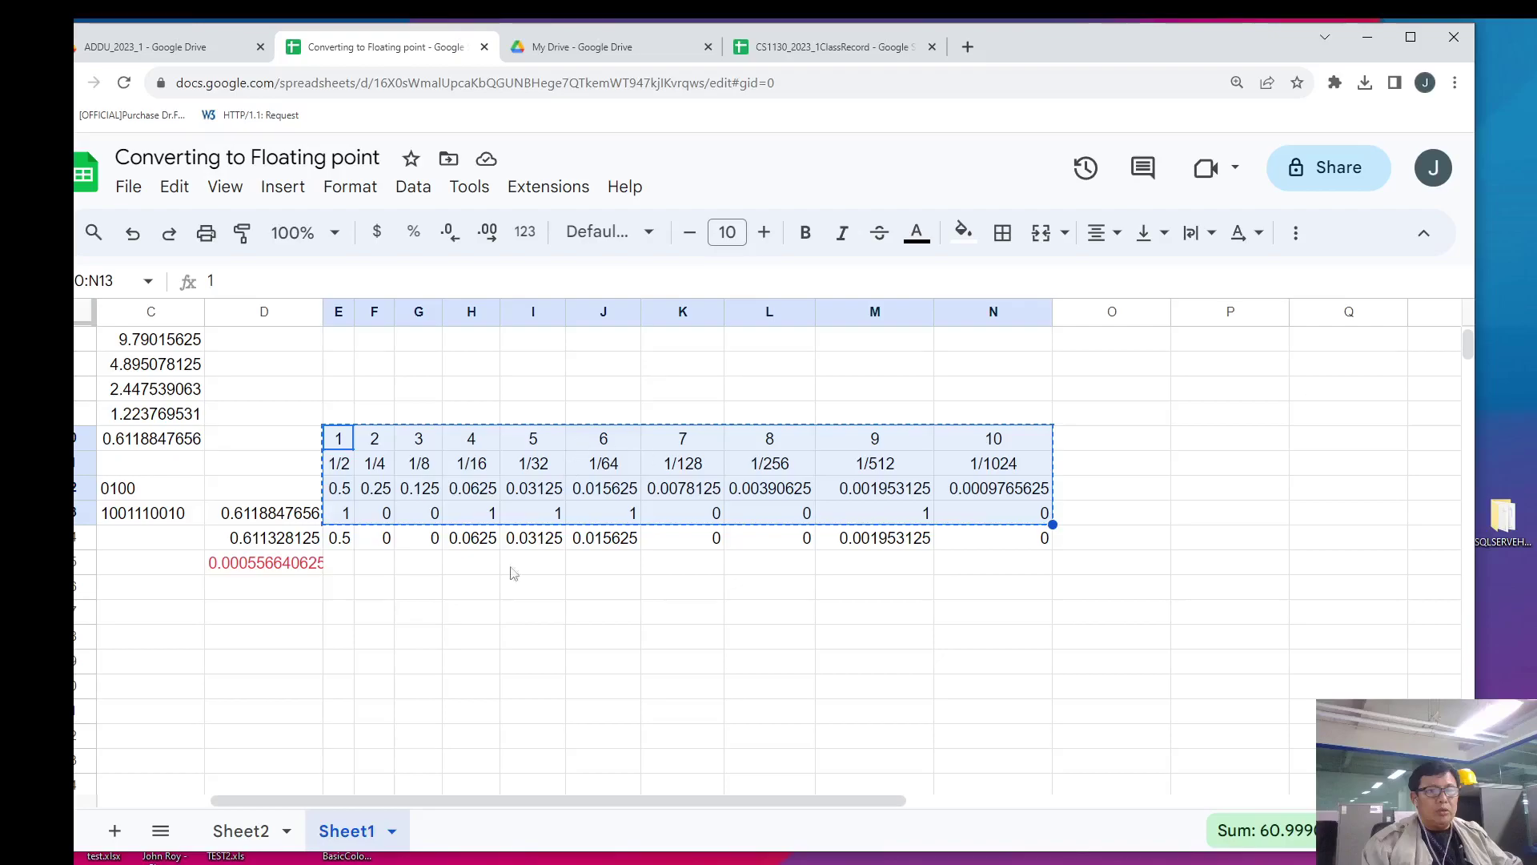
# - Paste the position table into Sheet2 starting at E13
pyautogui.click(256, 833)
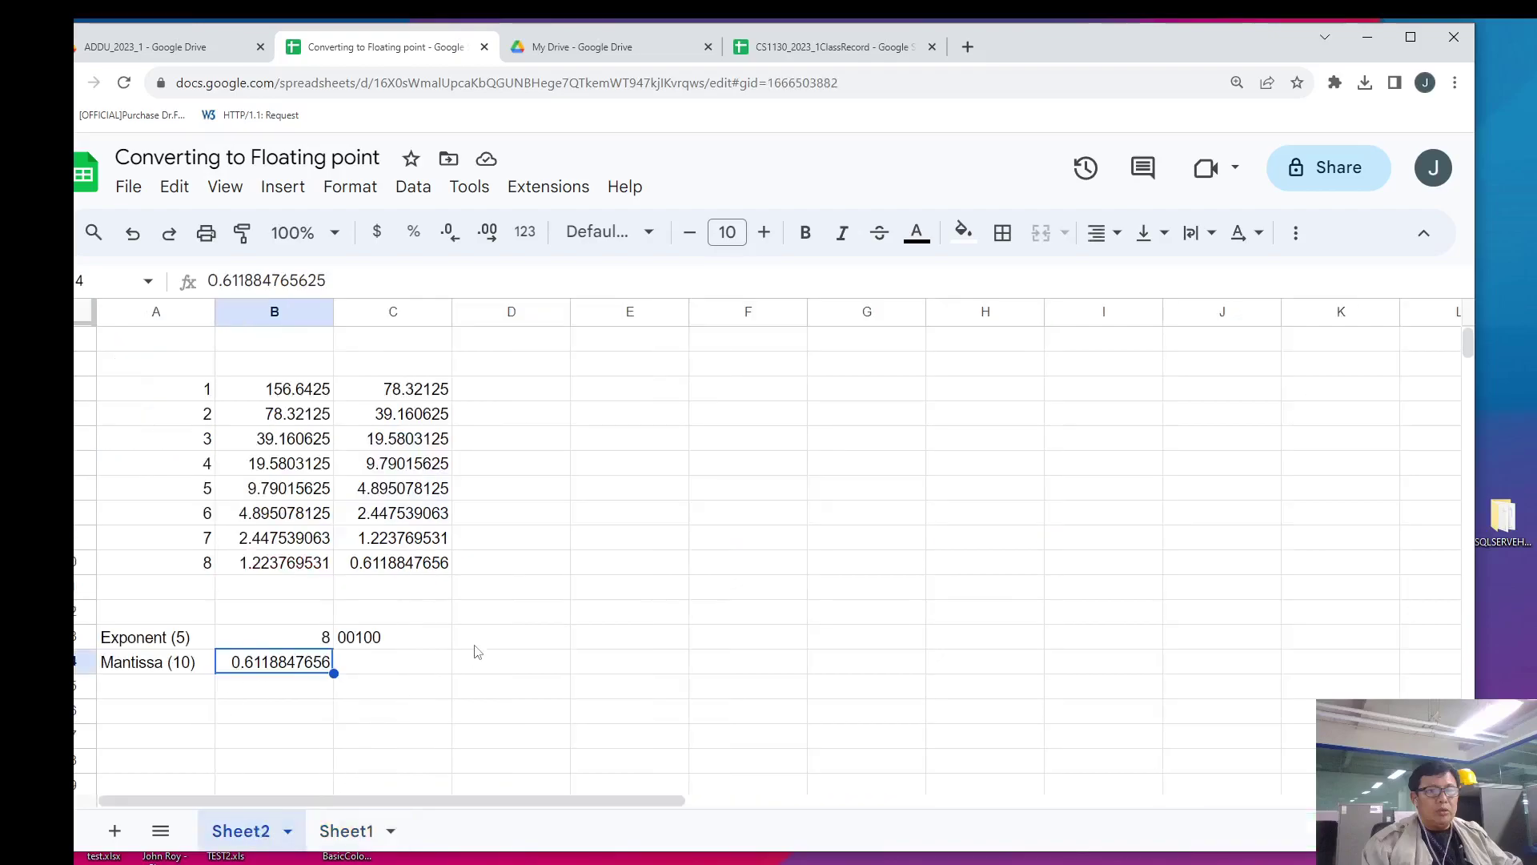
pyautogui.click(491, 630)
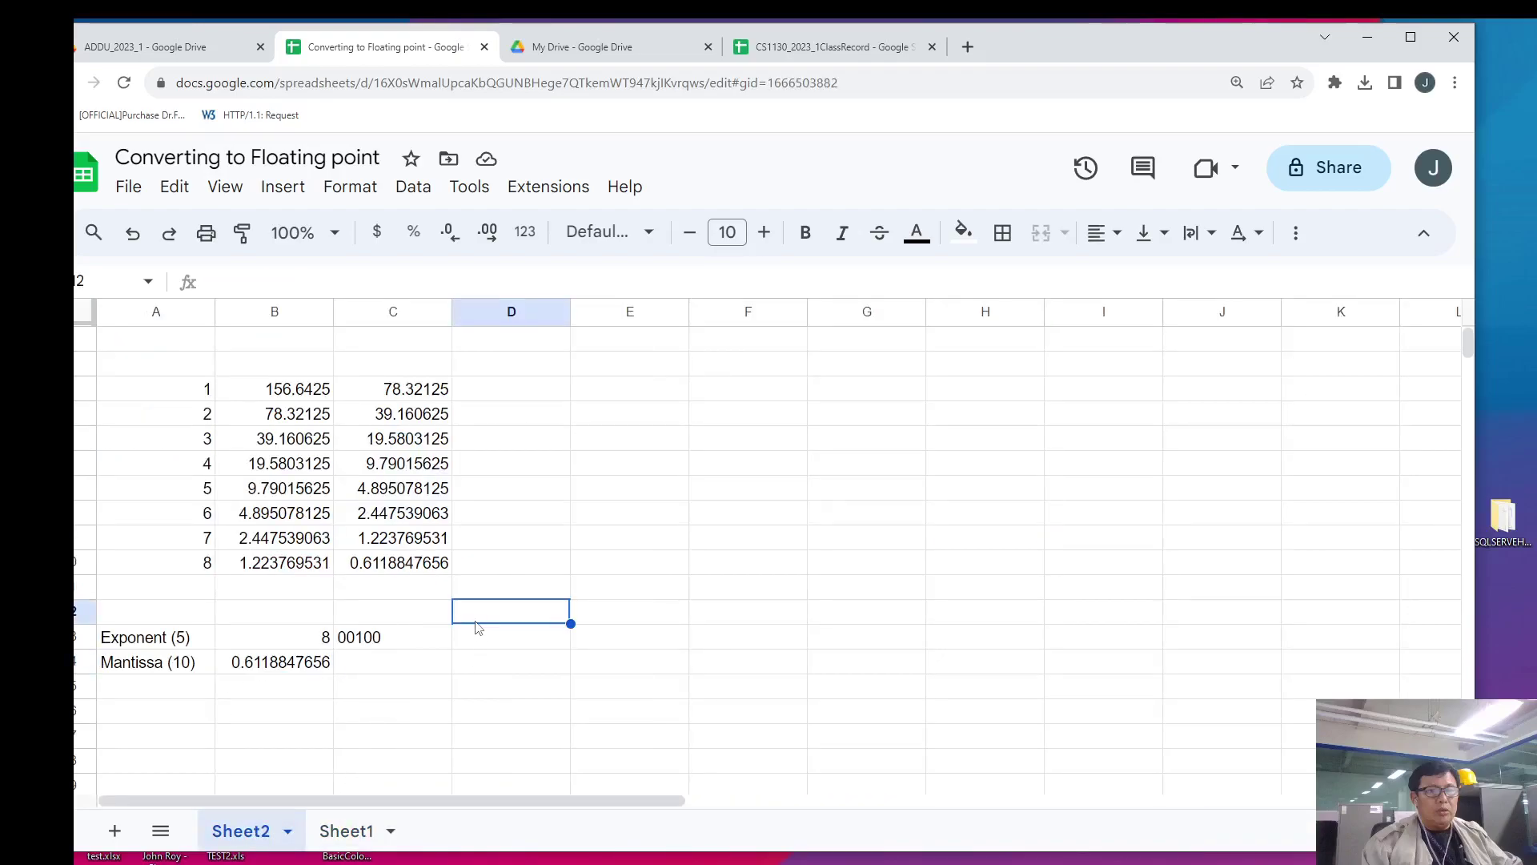
pyautogui.click(597, 645)
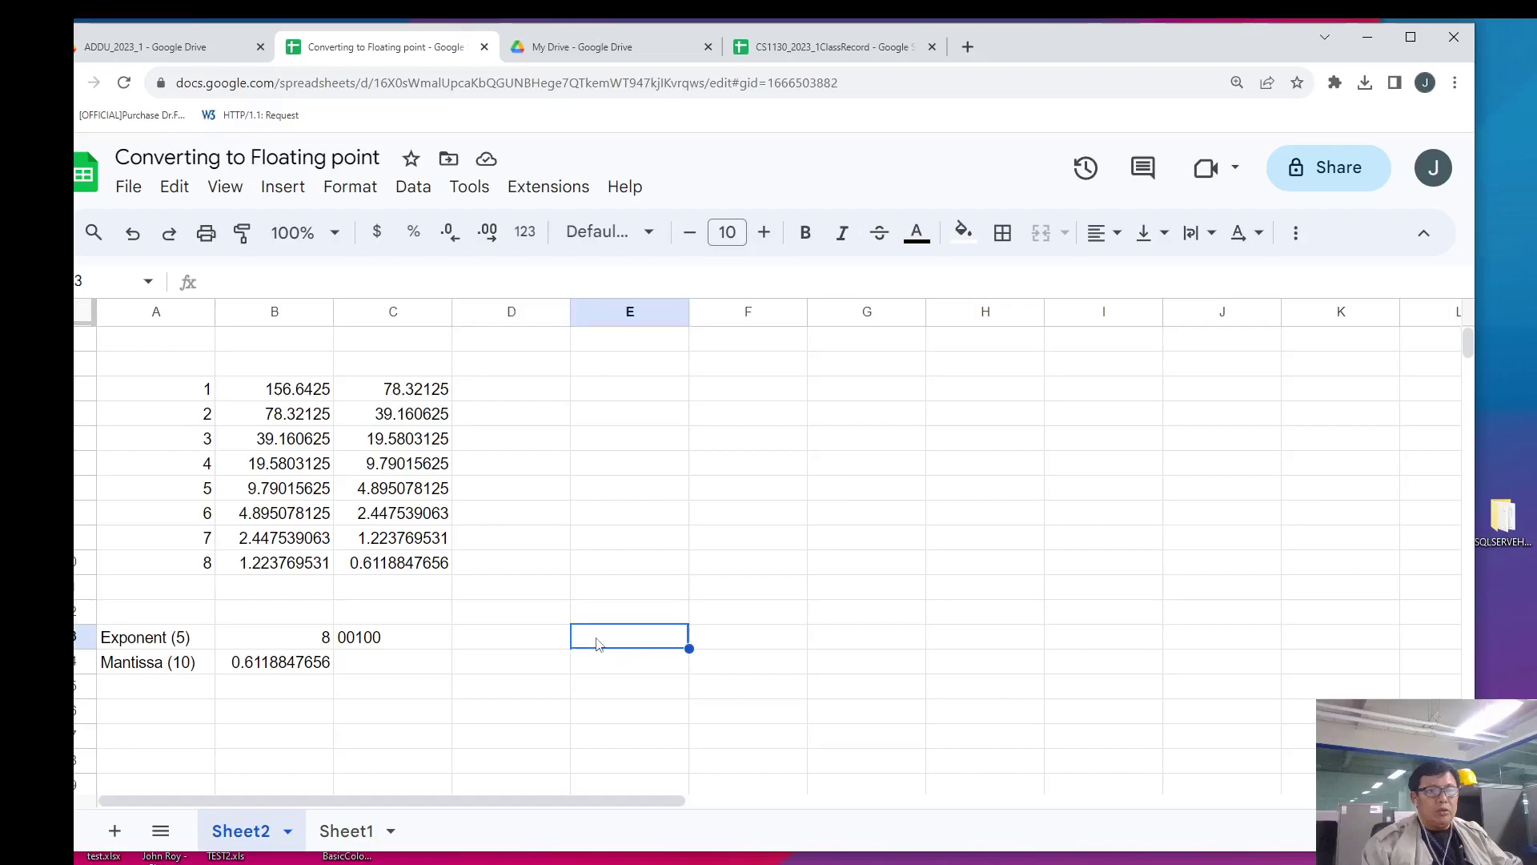
pyautogui.hotkey('ctrl', 'v')
pyautogui.press('Down')
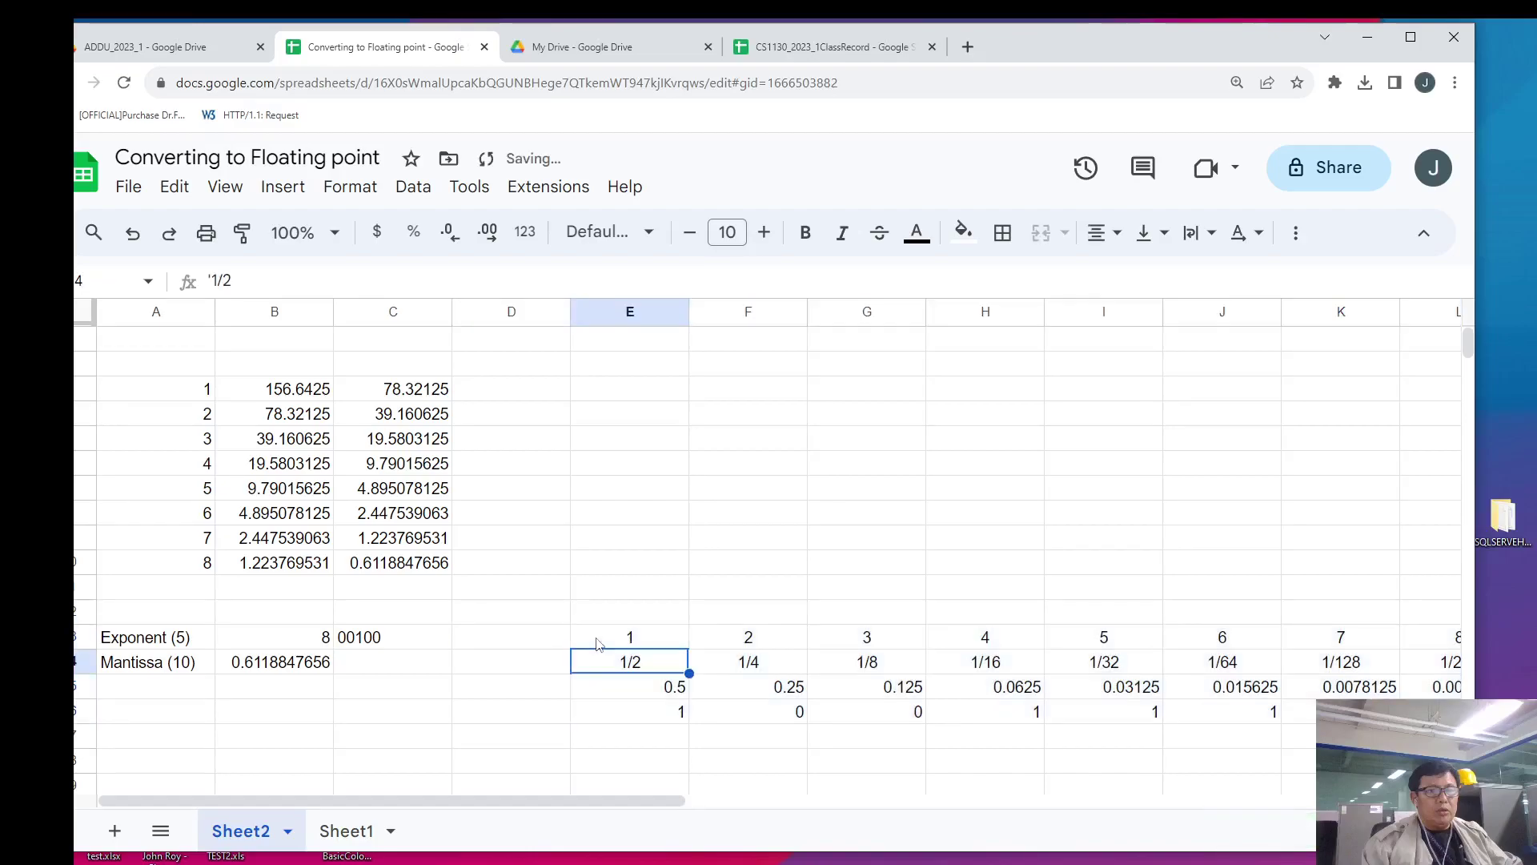
# - Clear the copied bits from row 16 of the pasted table
pyautogui.press('Down')
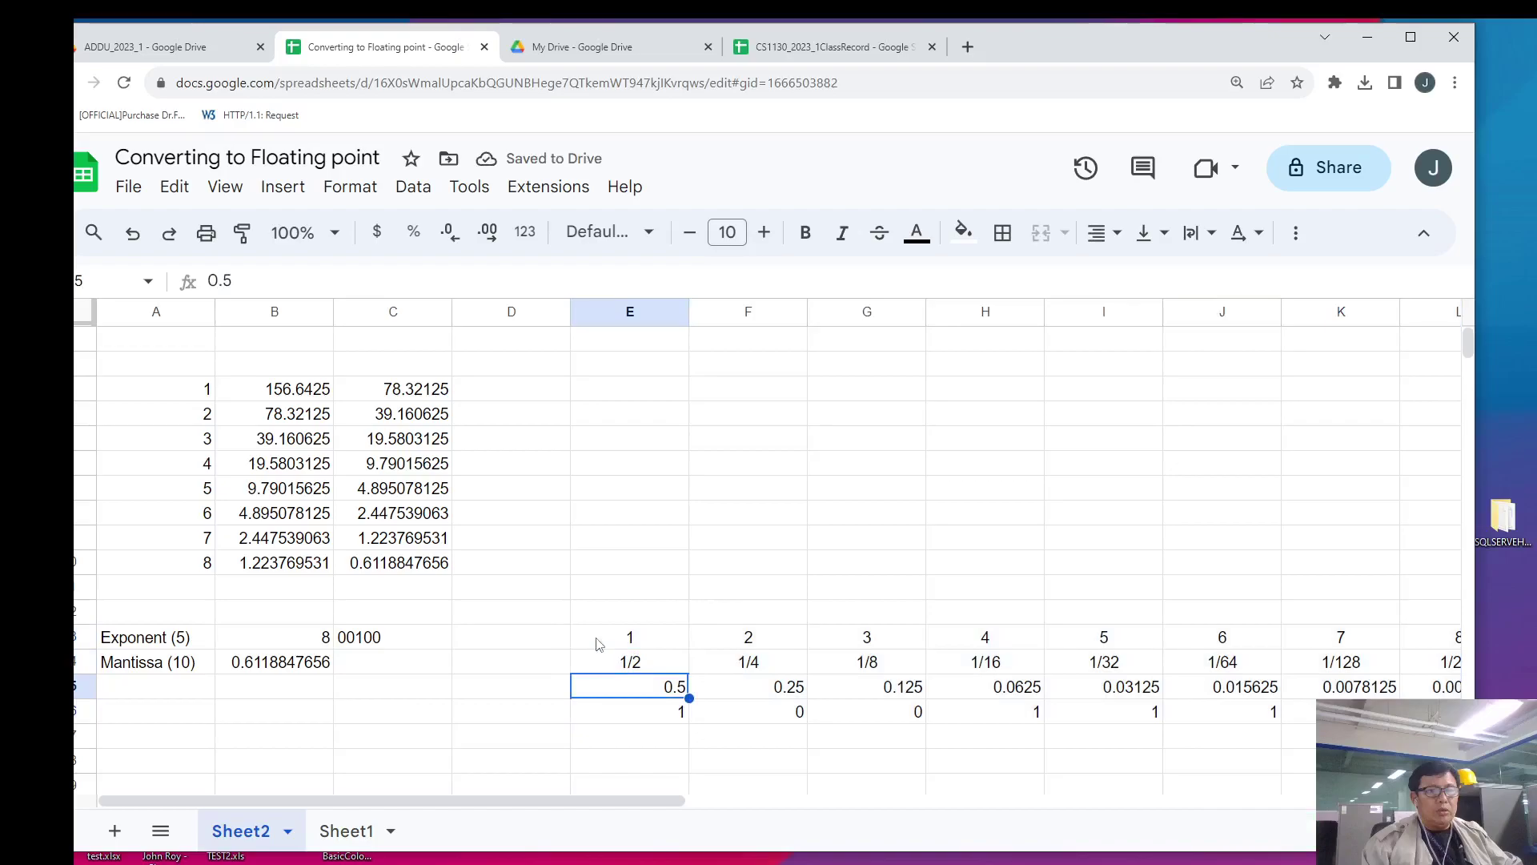
pyautogui.press('Down')
pyautogui.hotkey('shift', 'Right')
pyautogui.hotkey('shift', 'Right')
pyautogui.hotkey('shift', 'Right')
pyautogui.hotkey('shift', 'Right')
pyautogui.hotkey('shift', 'Right')
pyautogui.hotkey('shift', 'Right')
pyautogui.hotkey('shift', 'Right')
pyautogui.hotkey('shift', 'Right')
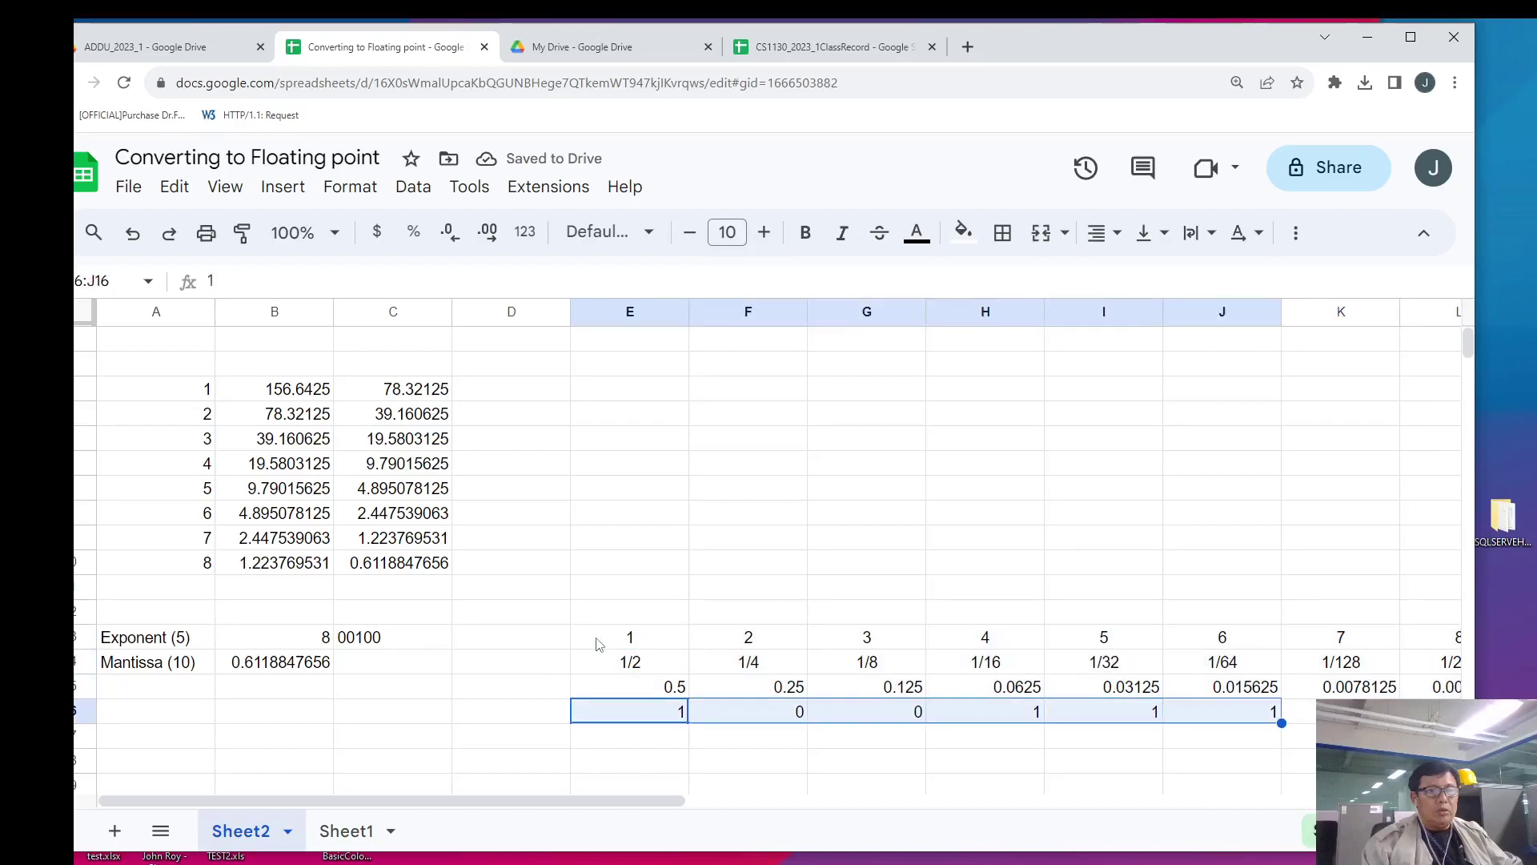
pyautogui.hotkey('shift', 'Right')
pyautogui.hotkey('shift', 'Right')
pyautogui.press('Delete')
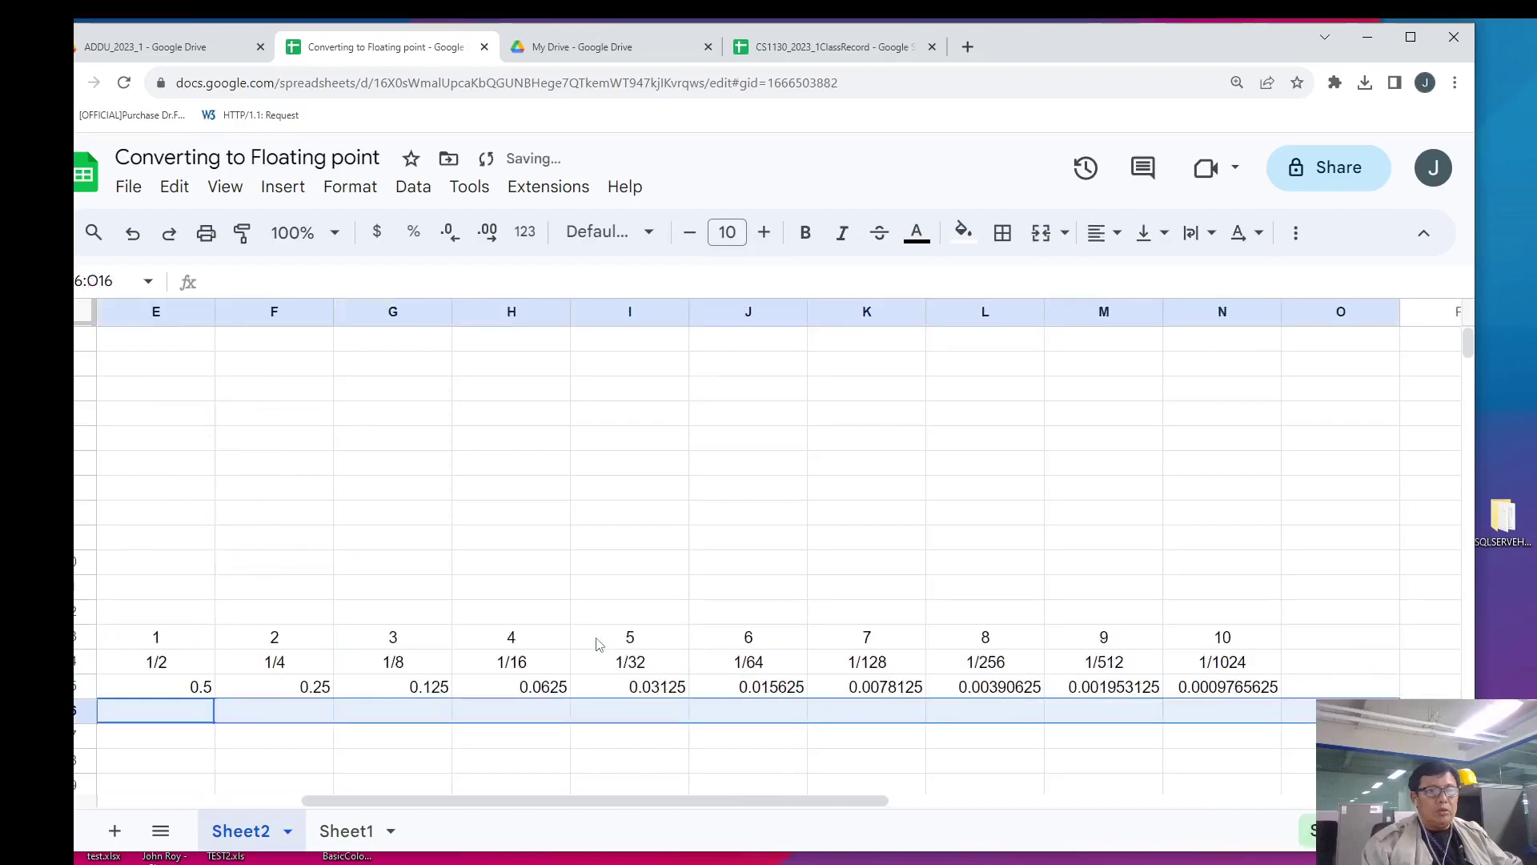
pyautogui.press('Home')
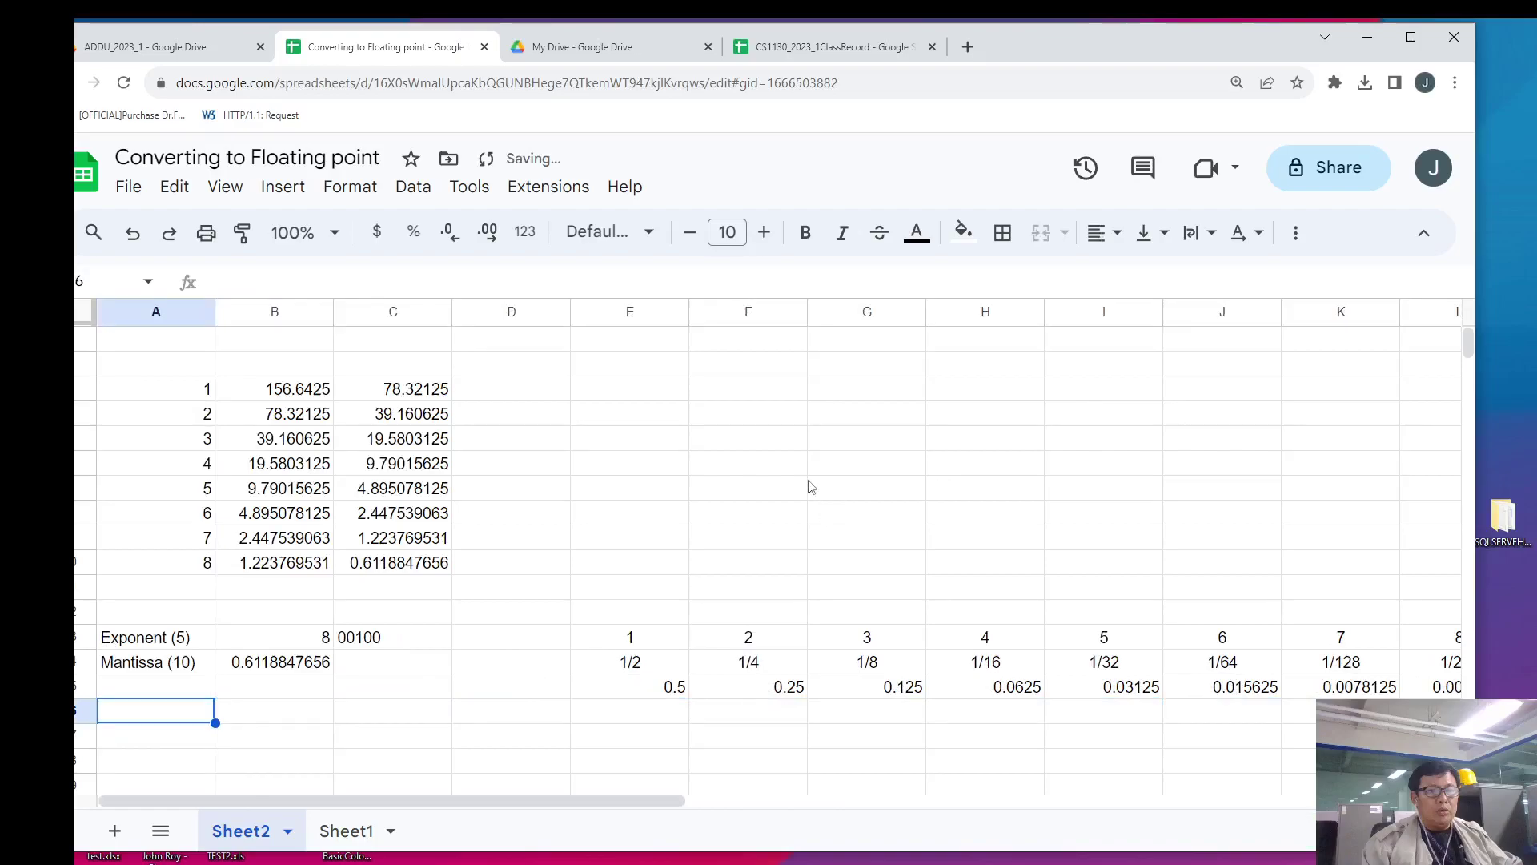
# - Auto-fit columns E and F, then columns G through N, to their contents
pyautogui.moveTo(689, 312); pyautogui.dragTo(688, 311)
pyautogui.doubleClick(689, 312)
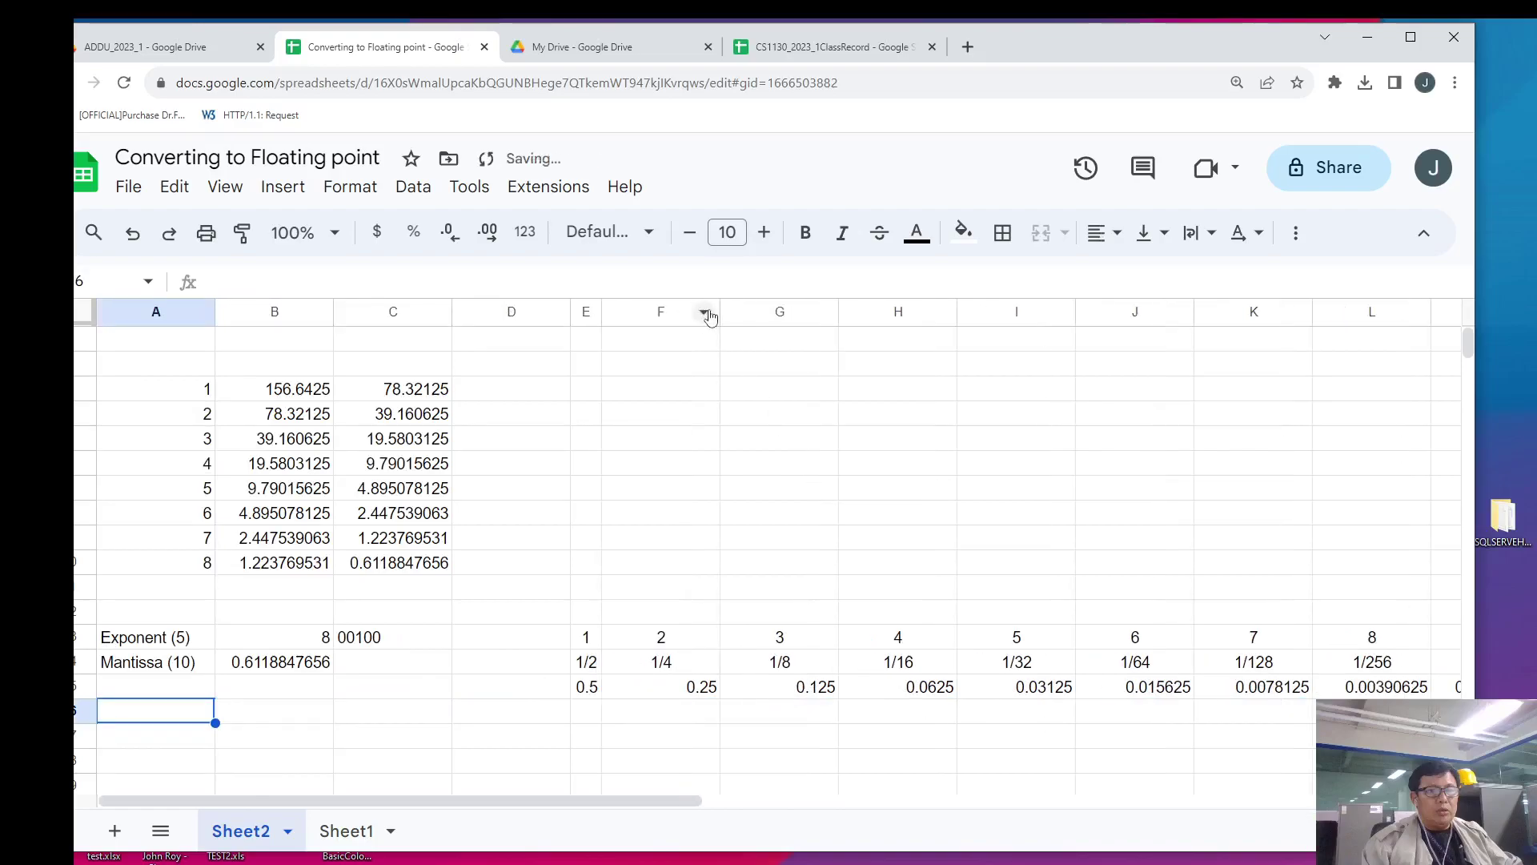
pyautogui.doubleClick(718, 312)
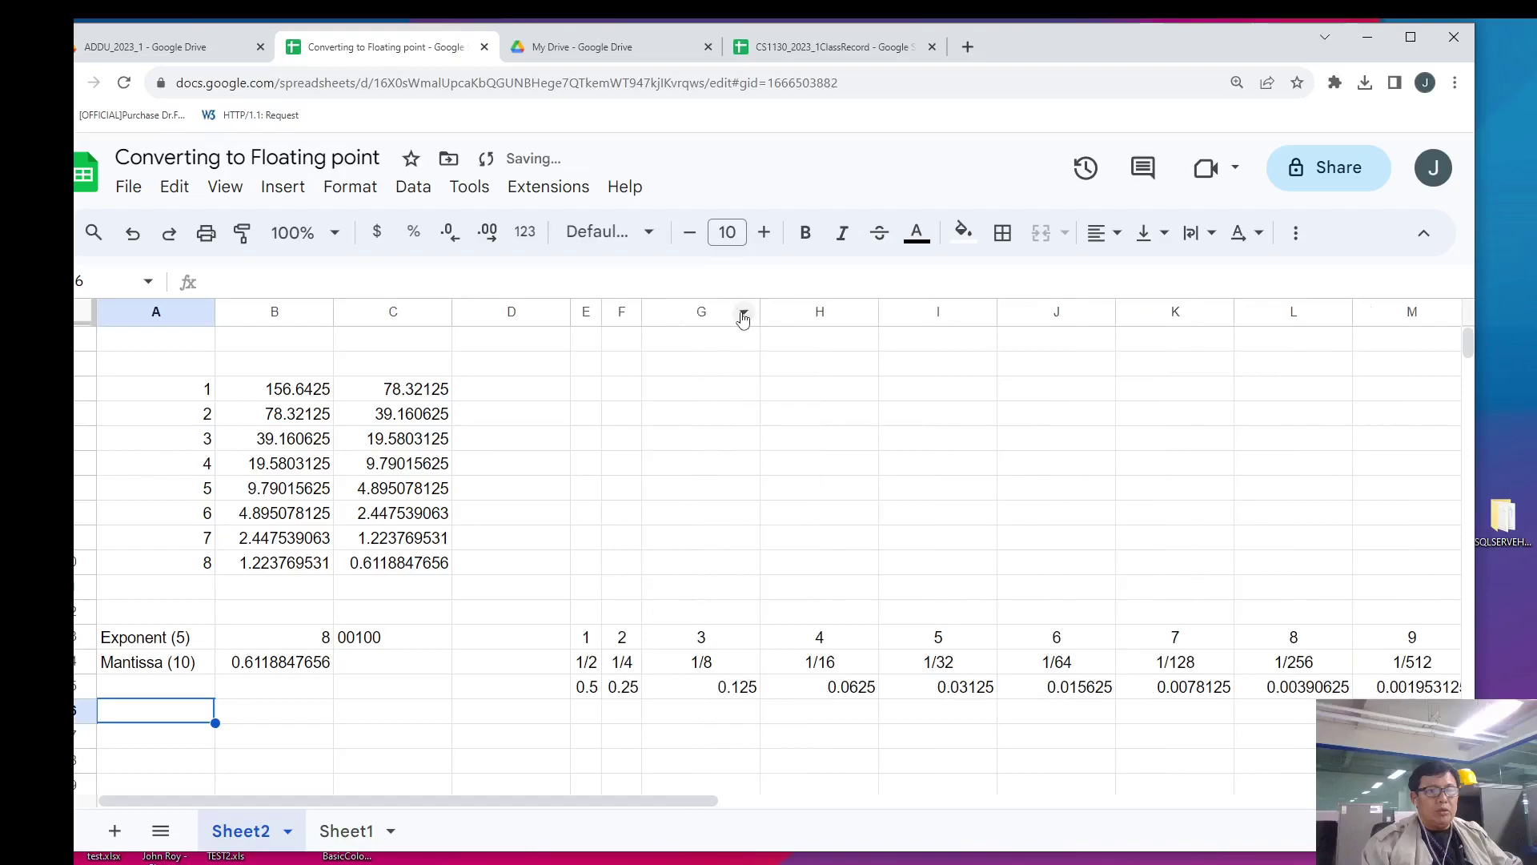
pyautogui.rightClick(734, 312)
pyautogui.click(710, 312)
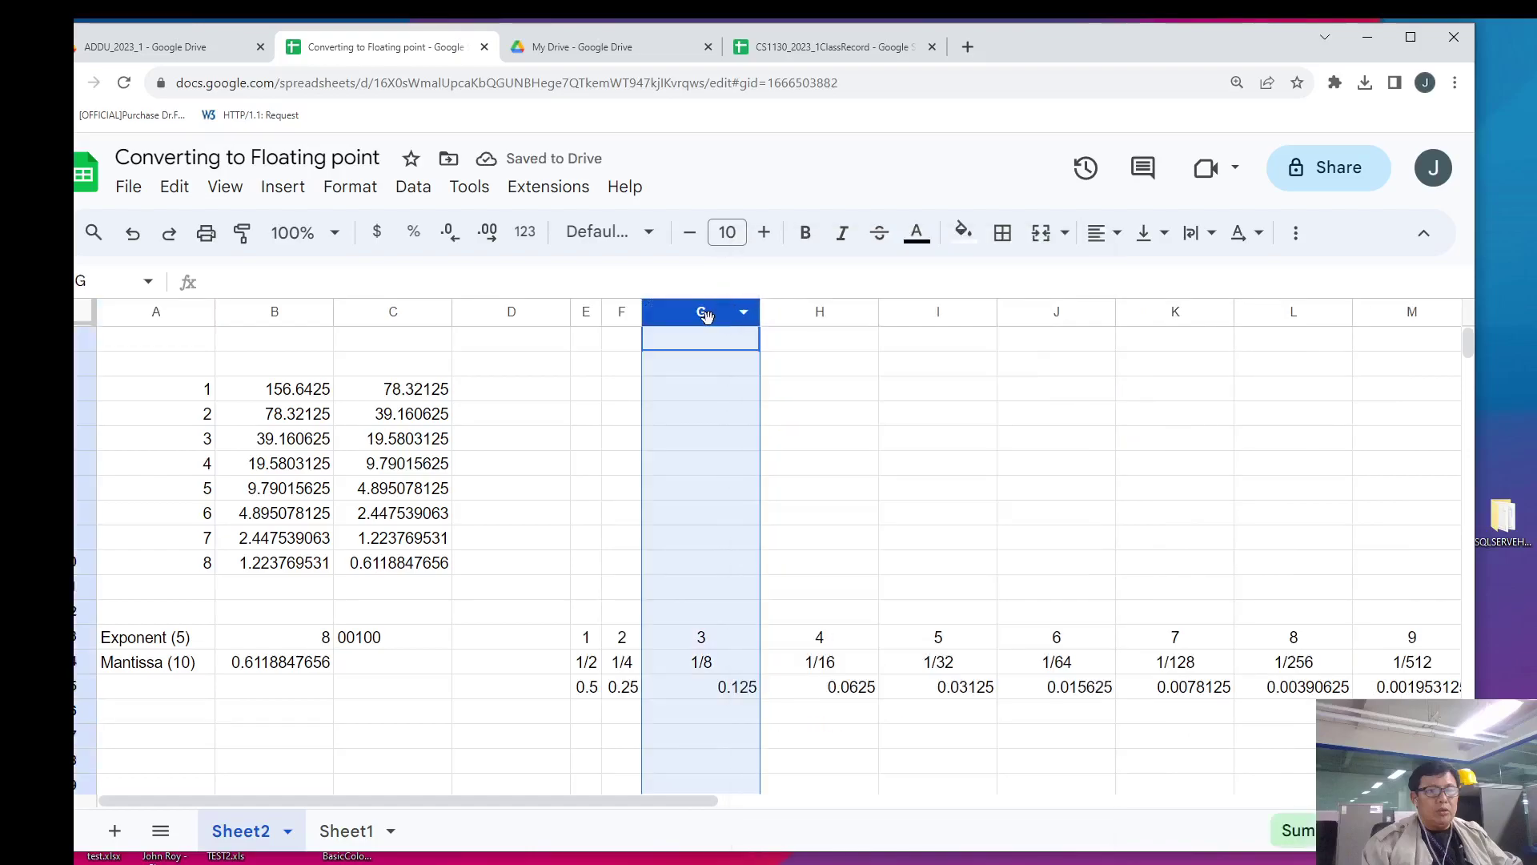
pyautogui.hotkey('shift', 'Right')
pyautogui.hotkey('shift', 'Right')
pyautogui.hotkey('shift', 'Right')
pyautogui.hotkey('shift', 'Right')
pyautogui.hotkey('shift', 'Right')
pyautogui.hotkey('shift', 'Right')
pyautogui.hotkey('shift', 'Right')
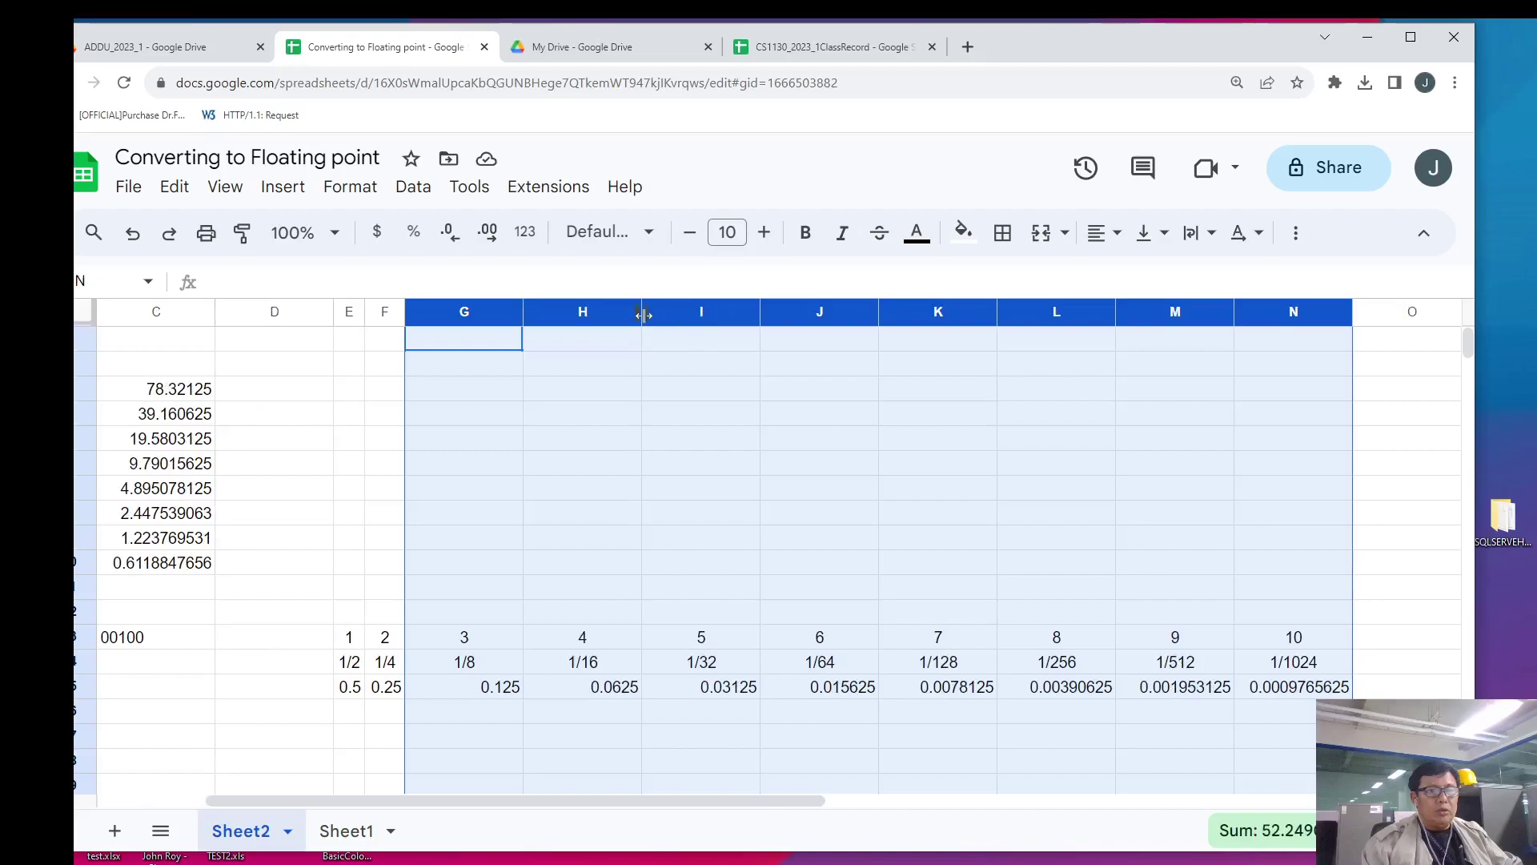
pyautogui.doubleClick(642, 315)
# - Move the selection to cell E17, below the first bit of the table
pyautogui.click(658, 414)
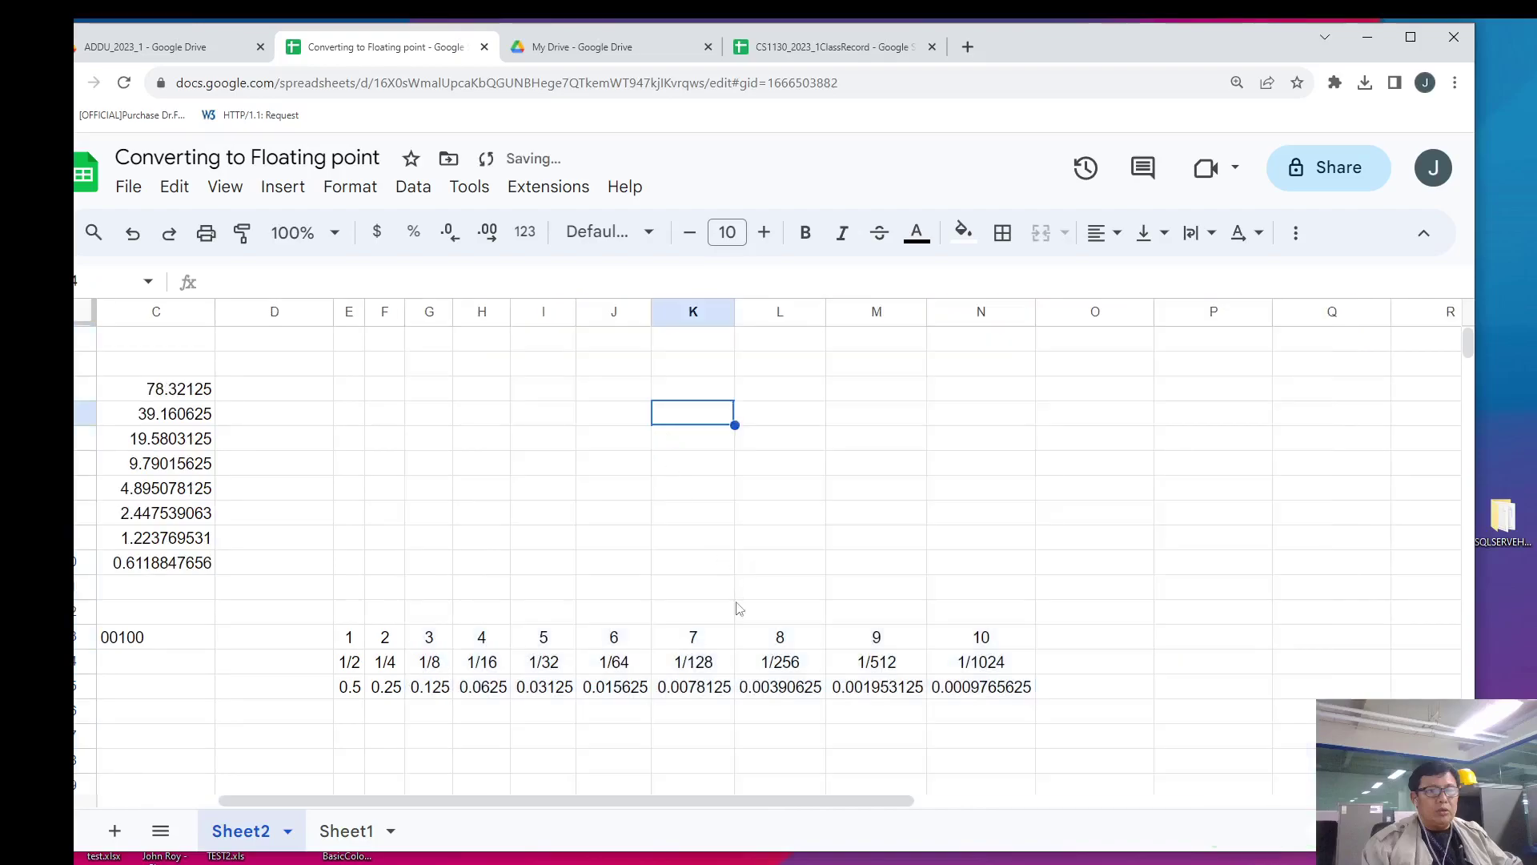
pyautogui.click(542, 717)
pyautogui.press('Left')
pyautogui.press('Left')
pyautogui.press('Left')
pyautogui.press('Left')
pyautogui.press('Left')
pyautogui.press('Left')
pyautogui.press('Left')
pyautogui.press('Left')
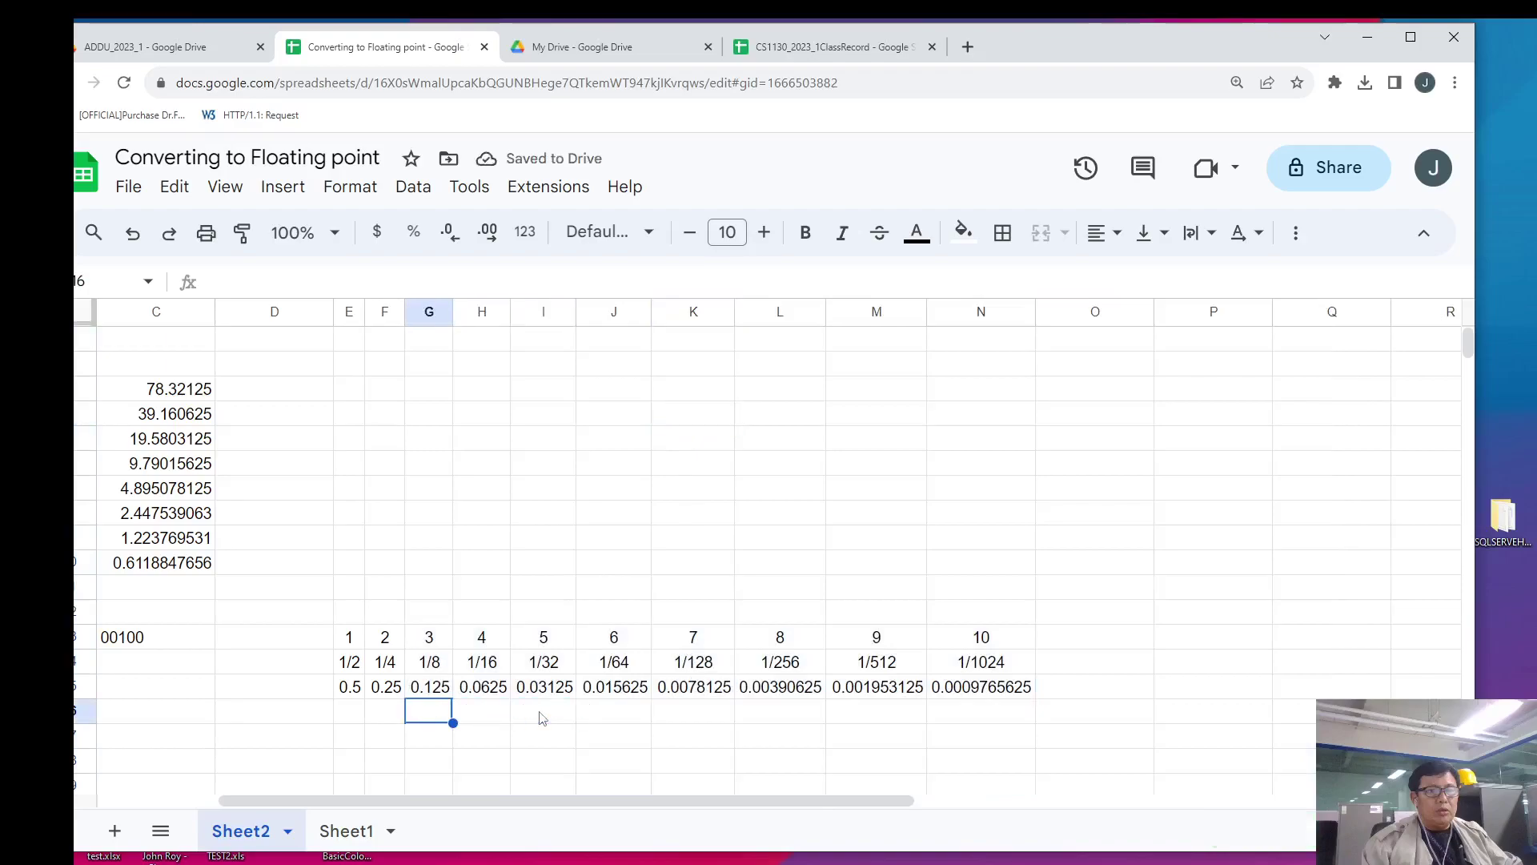
pyautogui.press('Right')
pyautogui.press('Right')
pyautogui.press('Right')
pyautogui.press('Right')
pyautogui.press('Right')
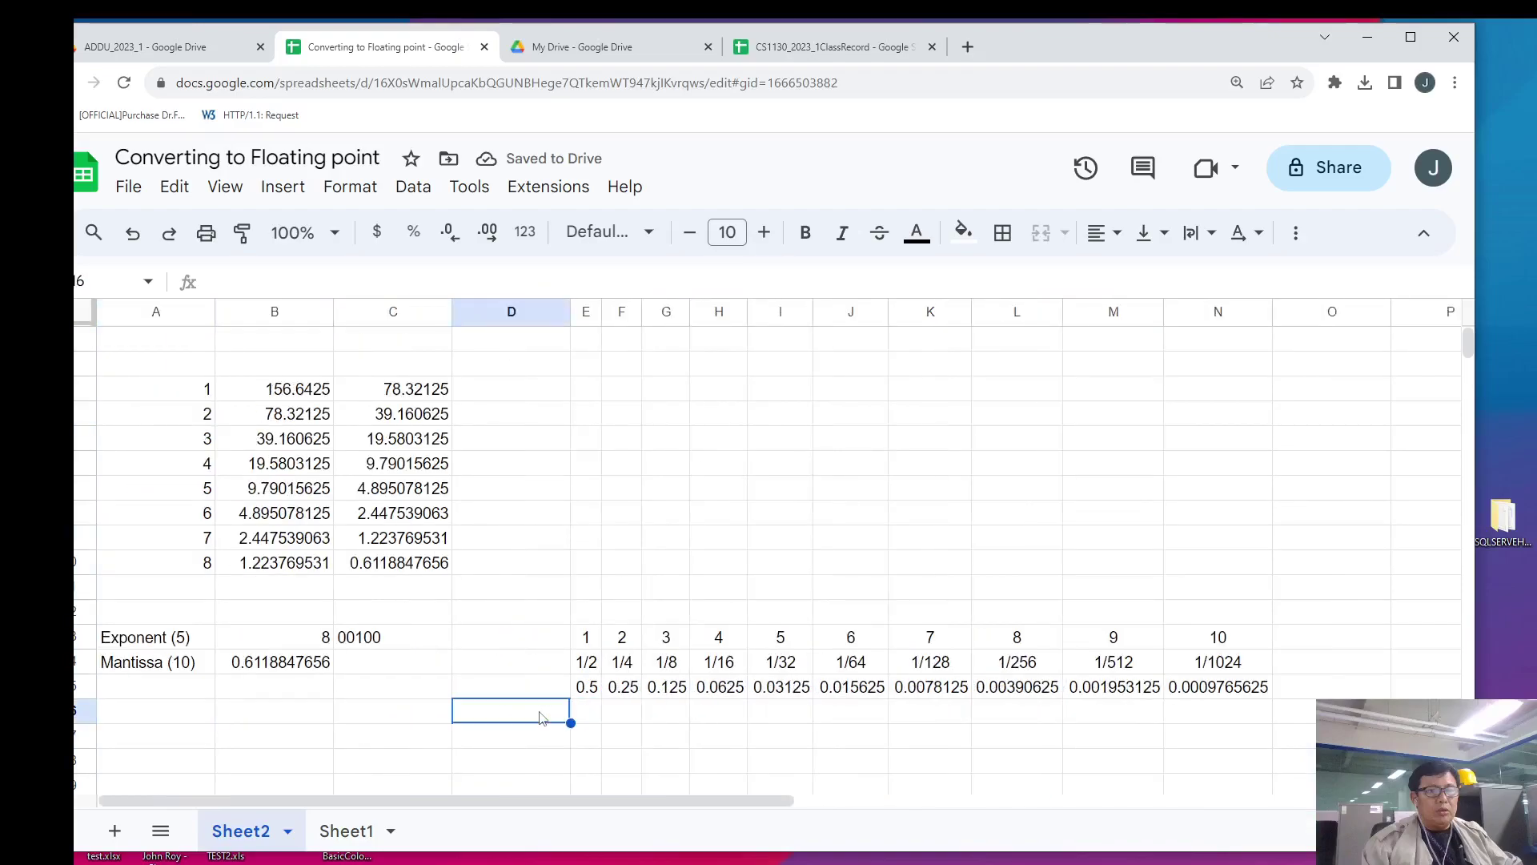
pyautogui.press('Down')
pyautogui.press('Left')
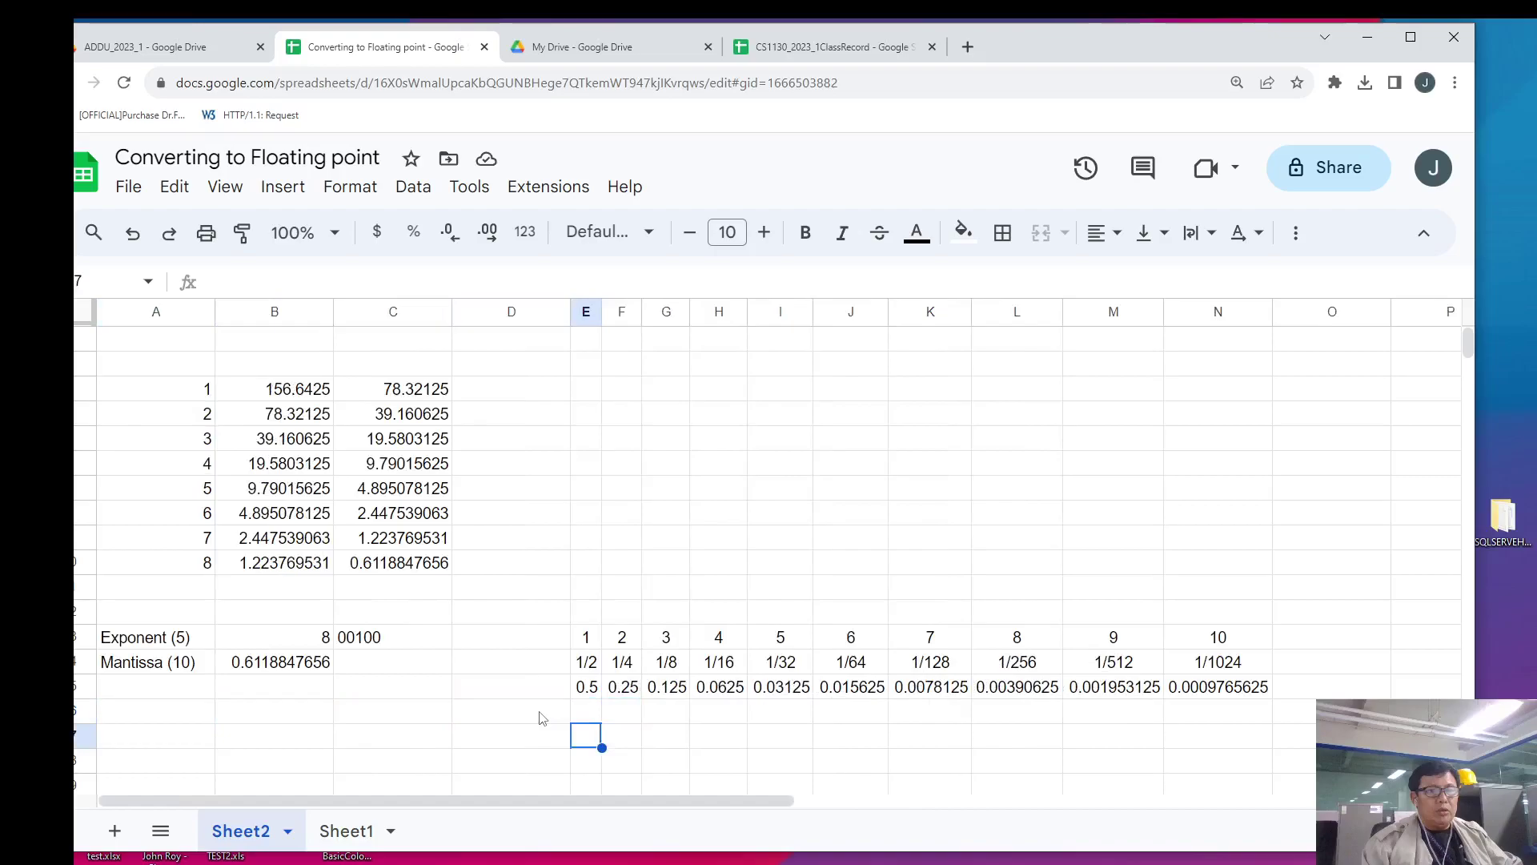
# - Replace a stray asterisk in E17 with the formula =E16*E15
pyautogui.write('*')
pyautogui.press('Up')
pyautogui.press('Up')
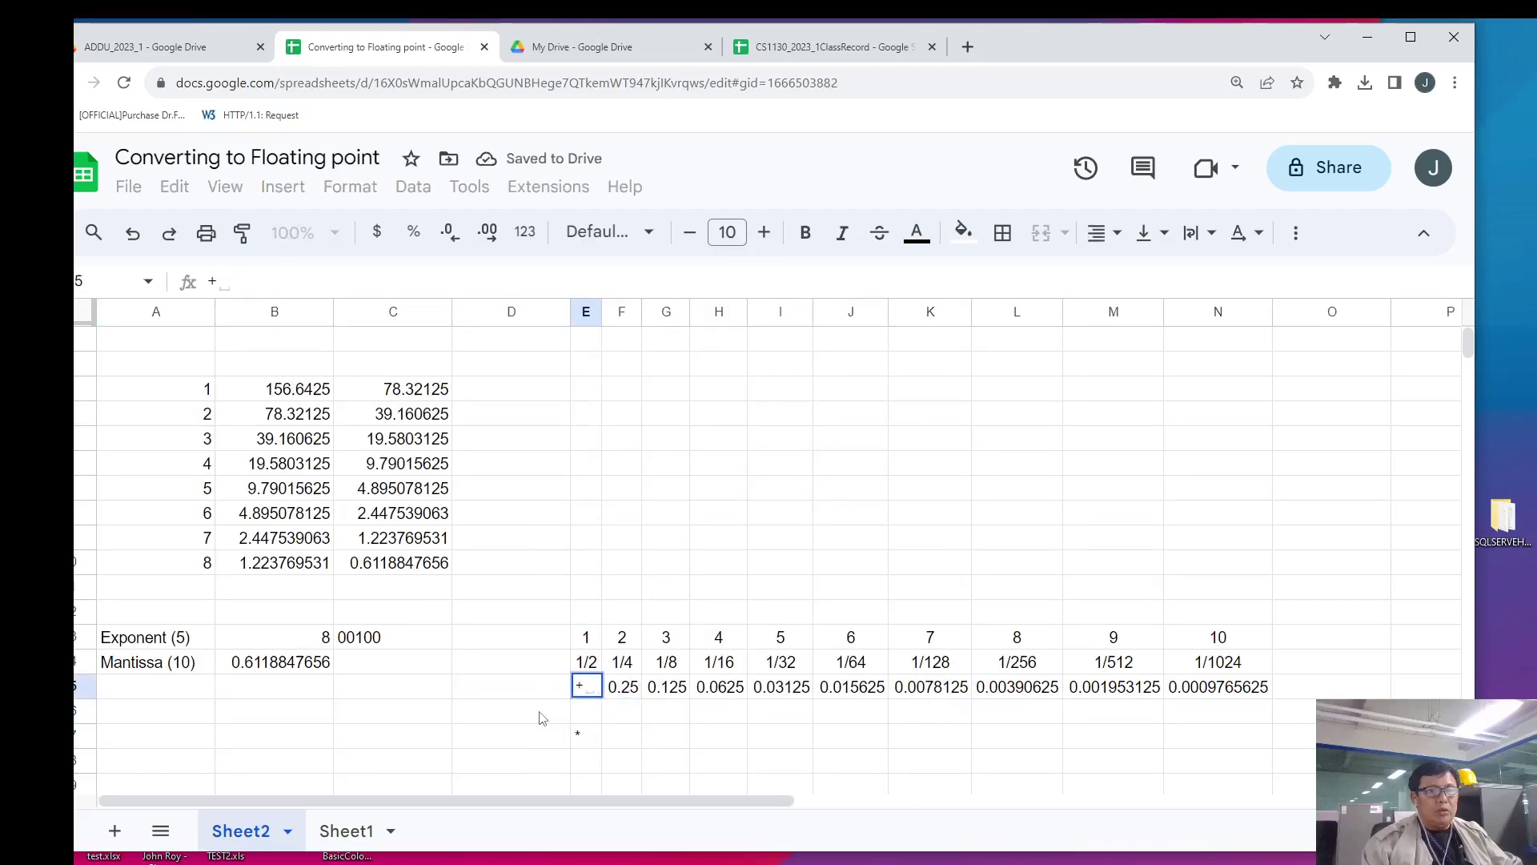
pyautogui.press('Down')
pyautogui.press('Down')
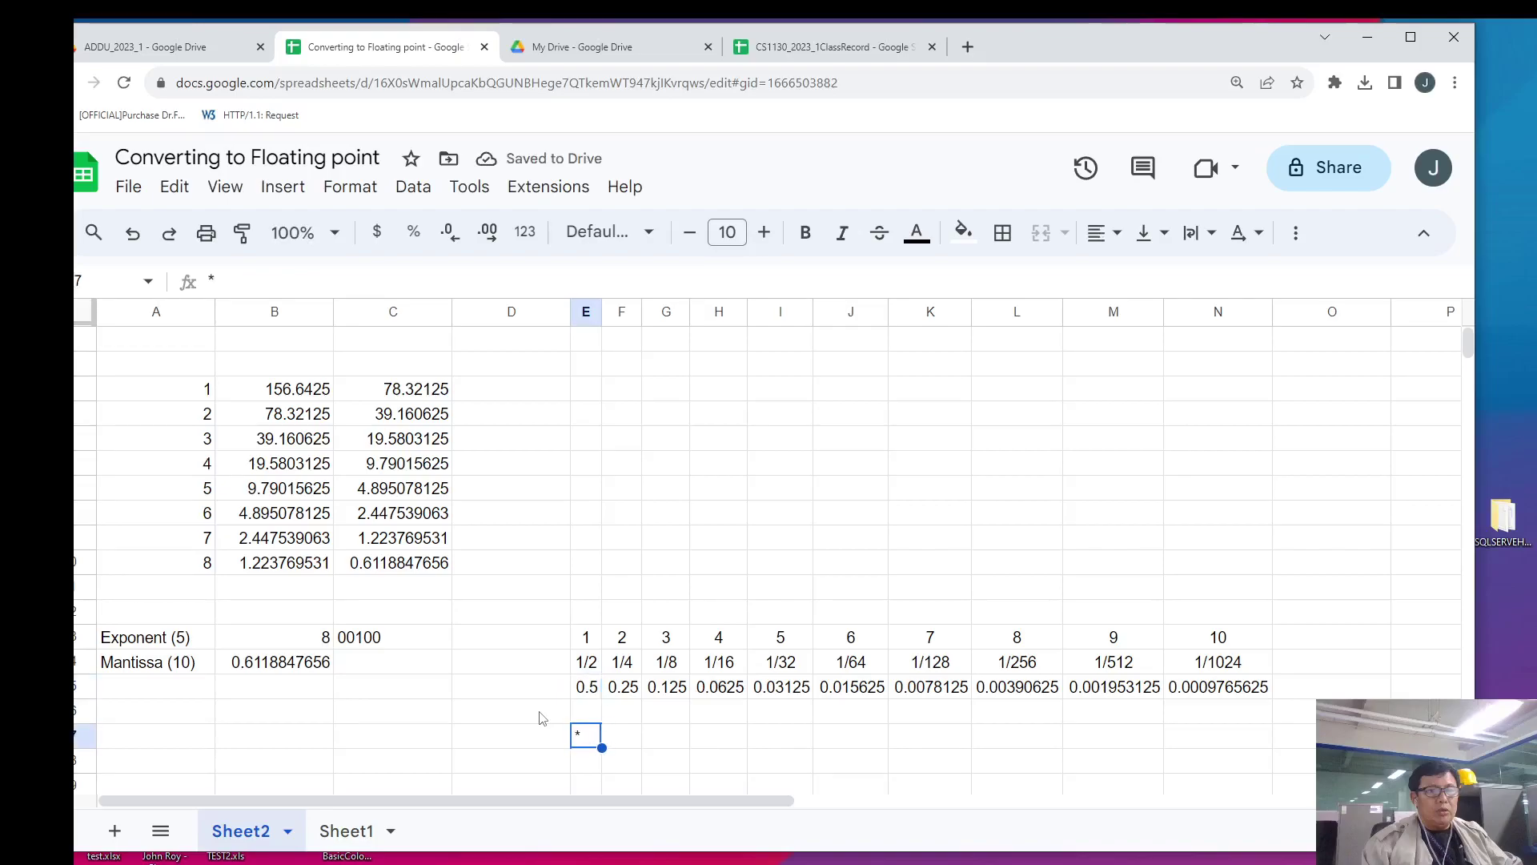
pyautogui.press('Delete')
pyautogui.write('=')
pyautogui.press('Up')
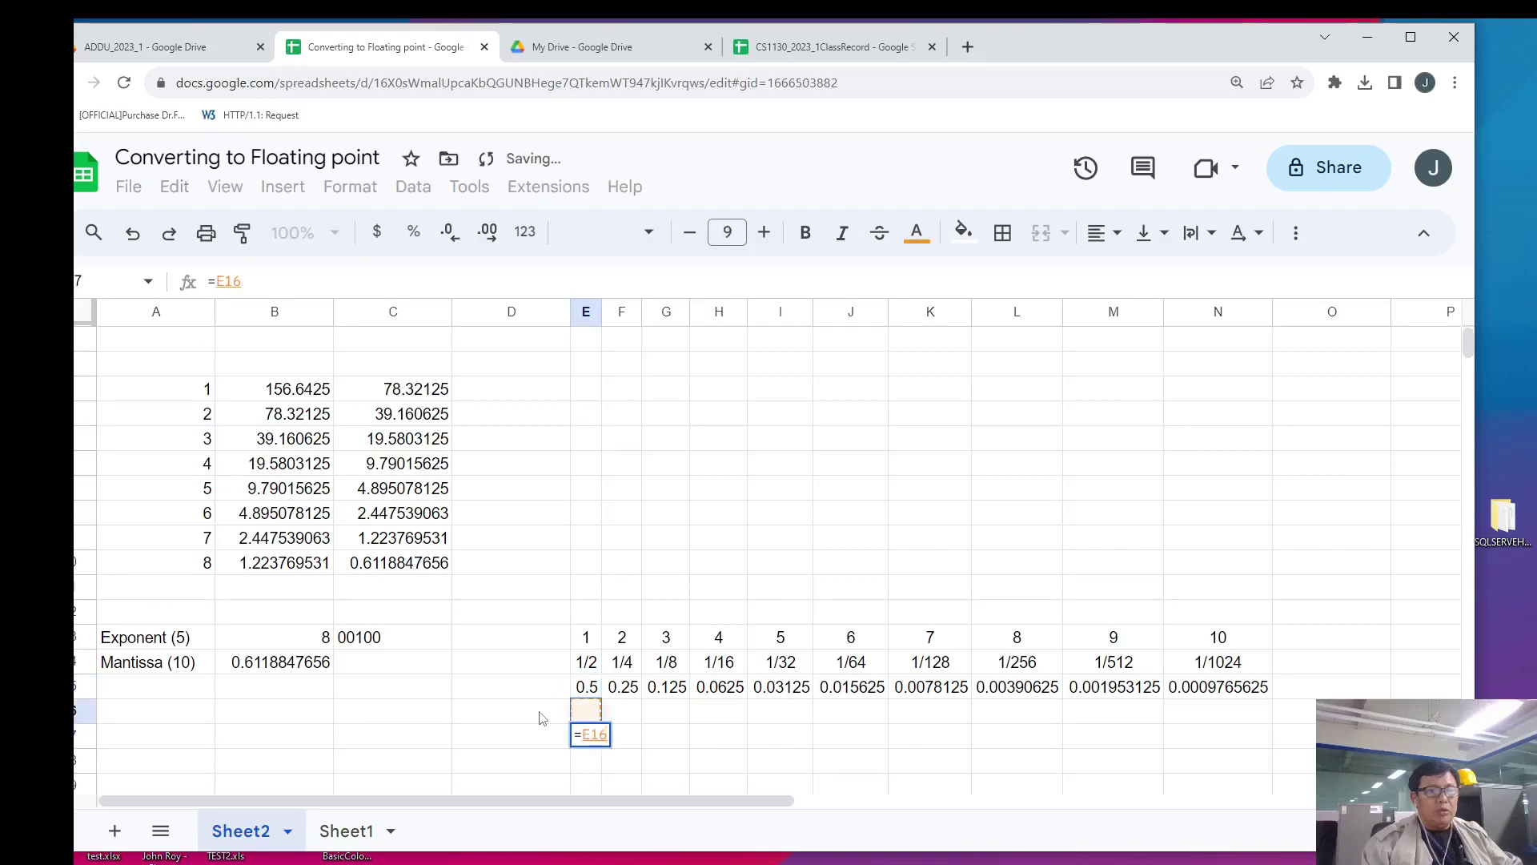
pyautogui.write('*')
pyautogui.press('Up')
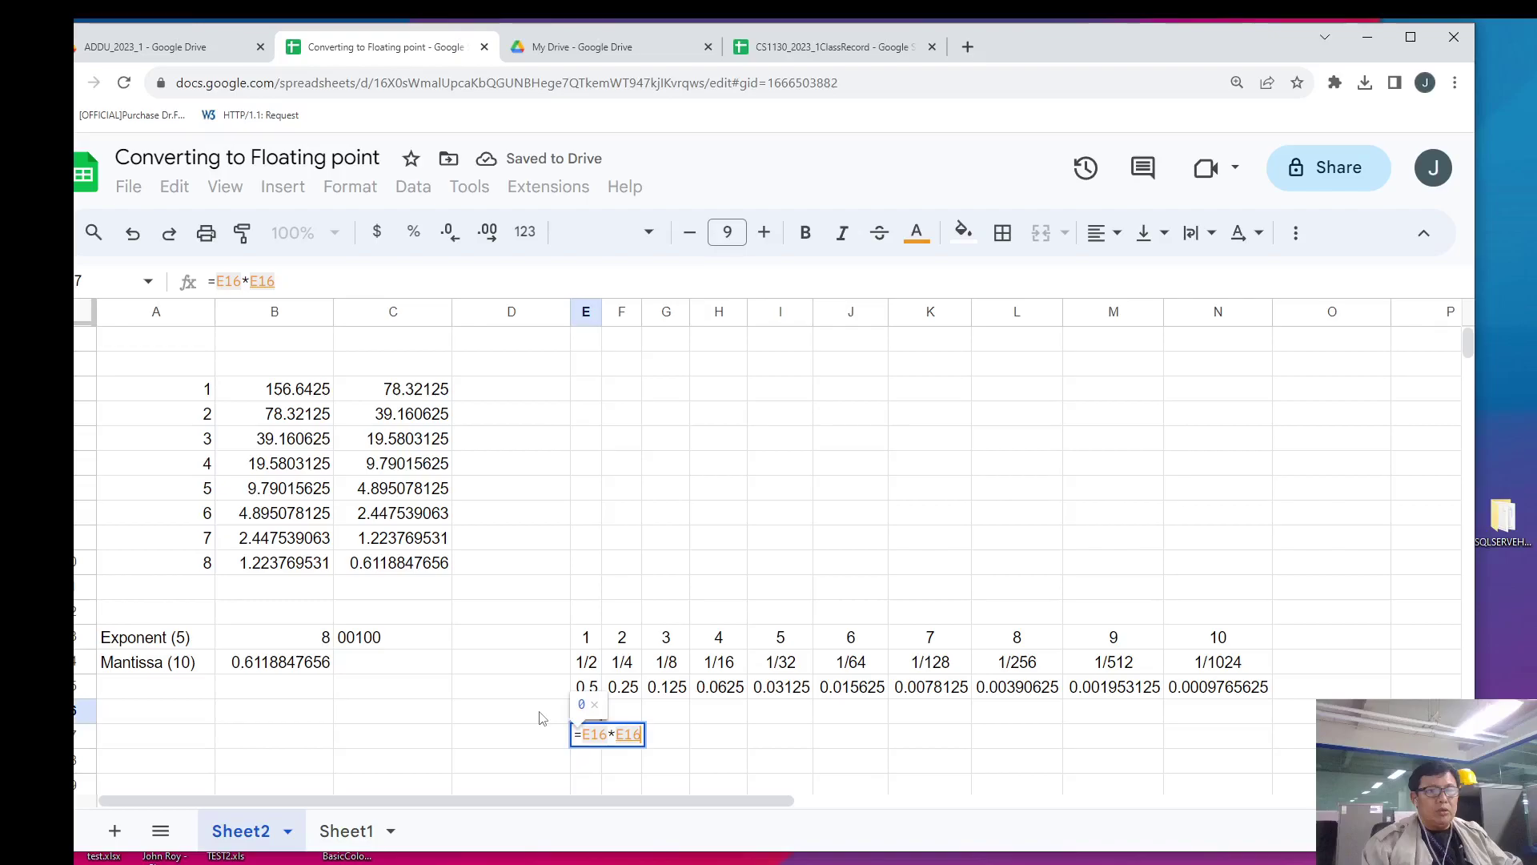
pyautogui.press('Up')
pyautogui.press('Return')
pyautogui.press('Up')
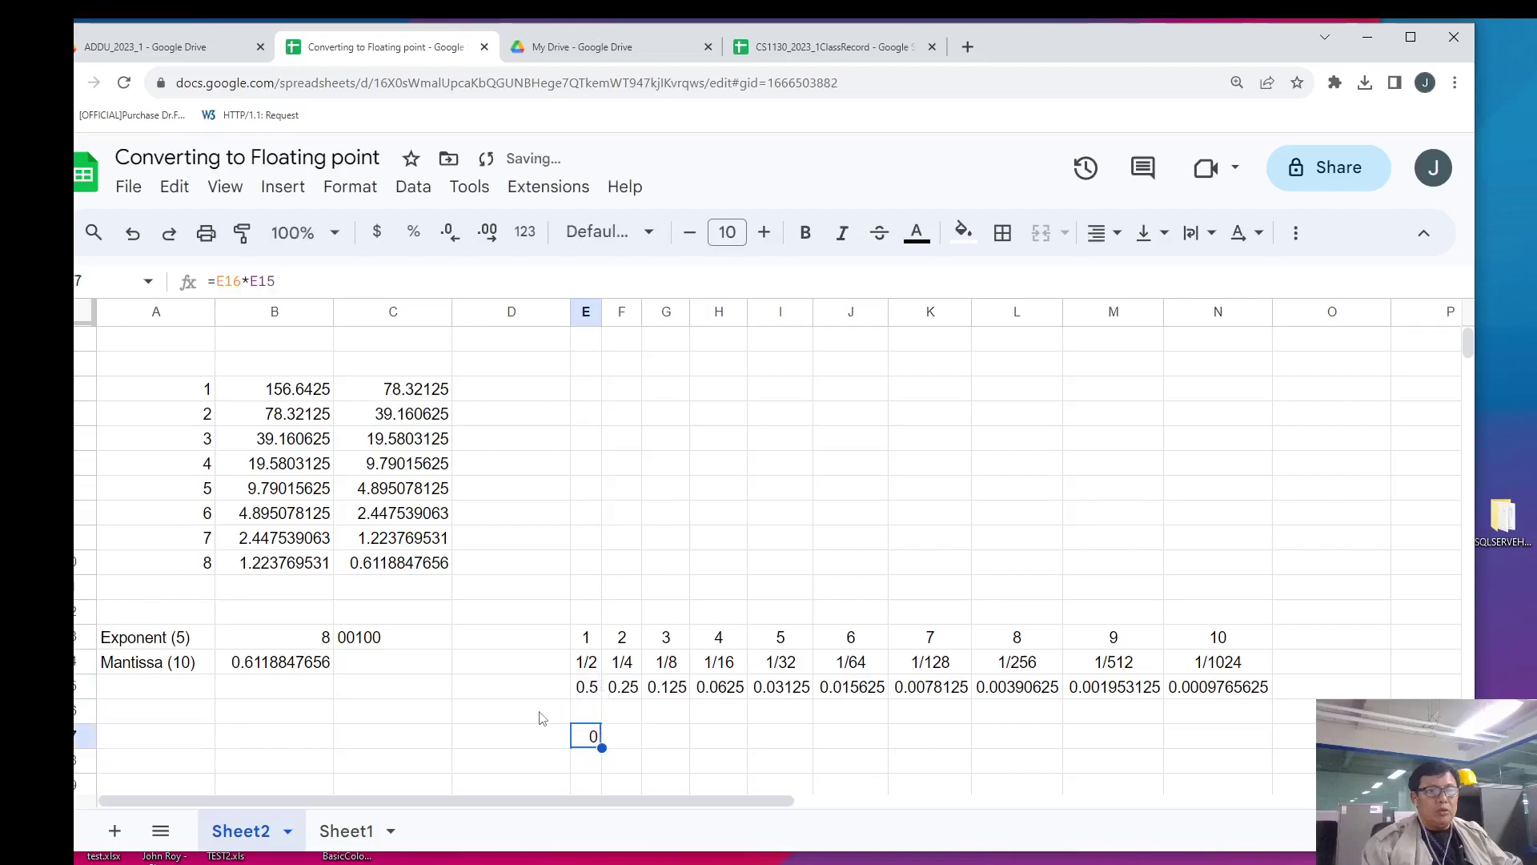
# - Copy E17's product formula across F17:N17
pyautogui.hotkey('ctrl', 'c')
pyautogui.press('Right')
pyautogui.hotkey('shift', 'Right')
pyautogui.hotkey('shift', 'Right')
pyautogui.hotkey('shift', 'Right')
pyautogui.hotkey('shift', 'Right')
pyautogui.hotkey('shift', 'Right')
pyautogui.hotkey('shift', 'Right')
pyautogui.hotkey('shift', 'Right')
pyautogui.hotkey('shift', 'Right')
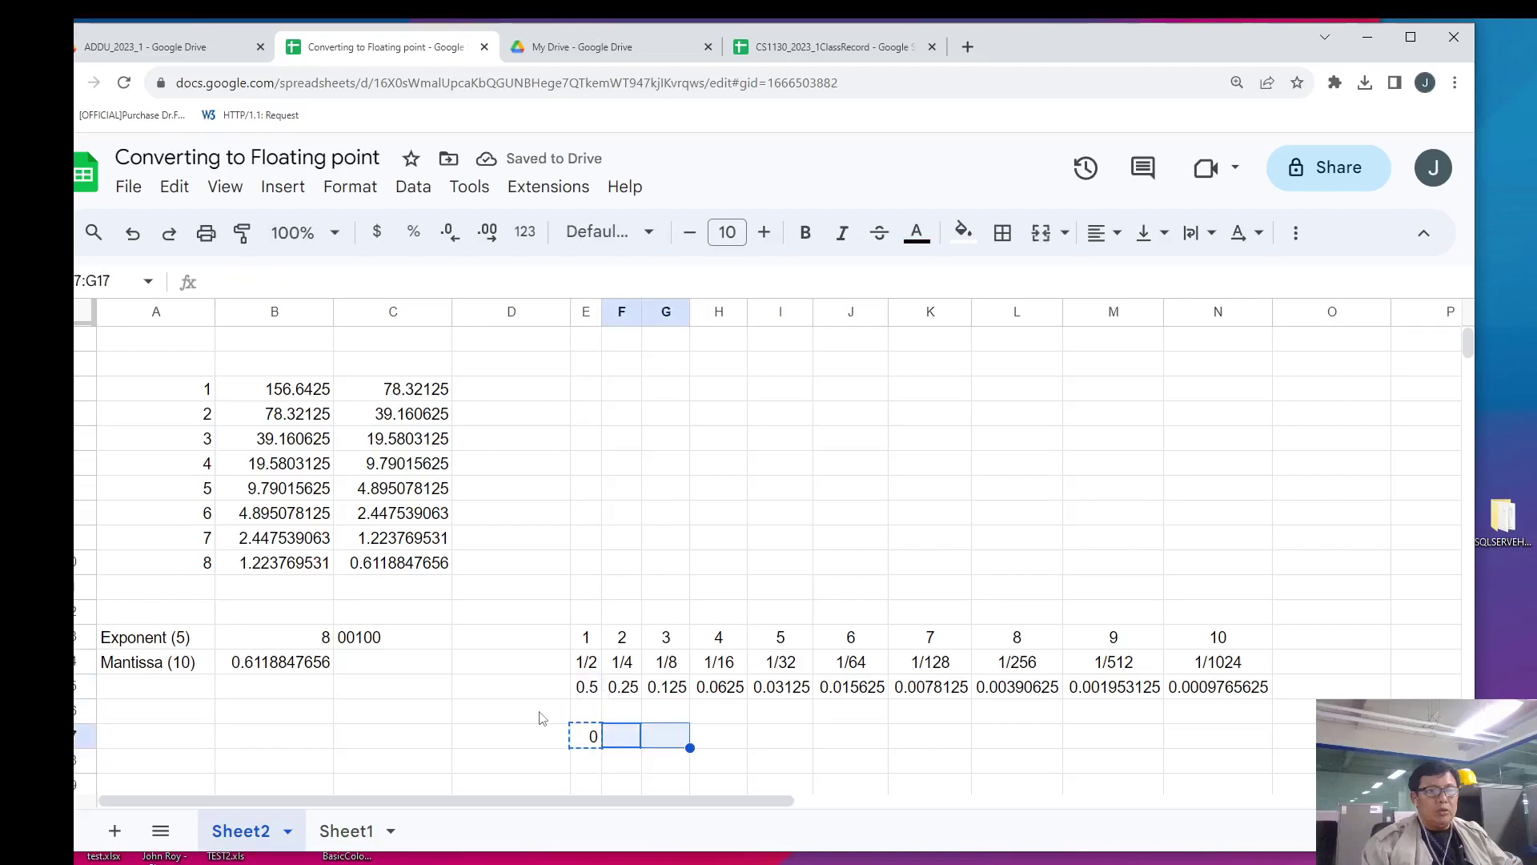
pyautogui.hotkey('ctrl', 'v')
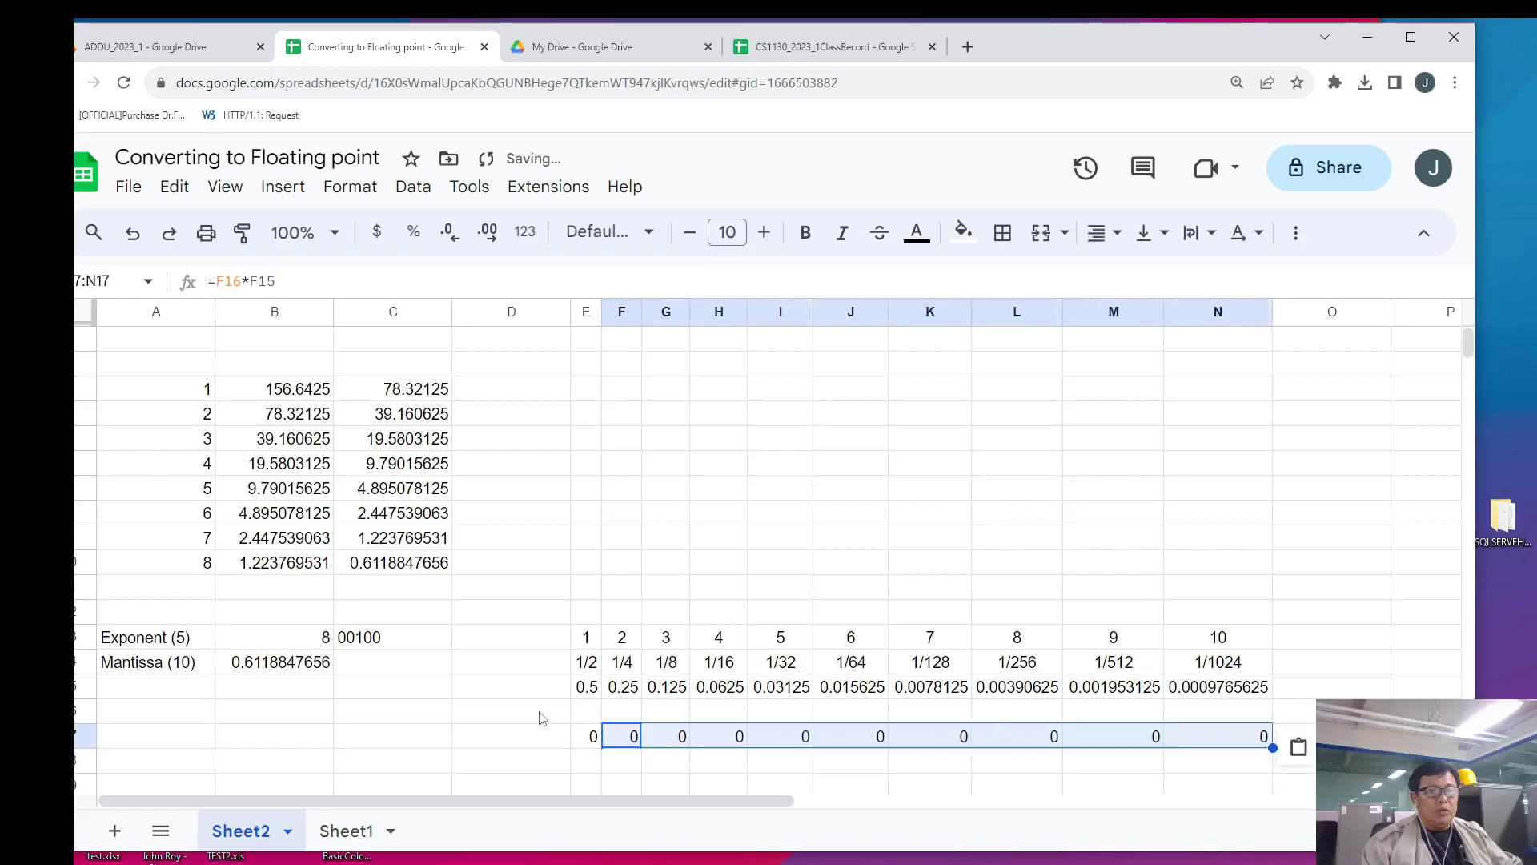
# - Copy the mantissa value 0.6118847656 from B14 and return to D16
pyautogui.press('Left')
pyautogui.press('Left')
pyautogui.press('Up')
pyautogui.press('Up')
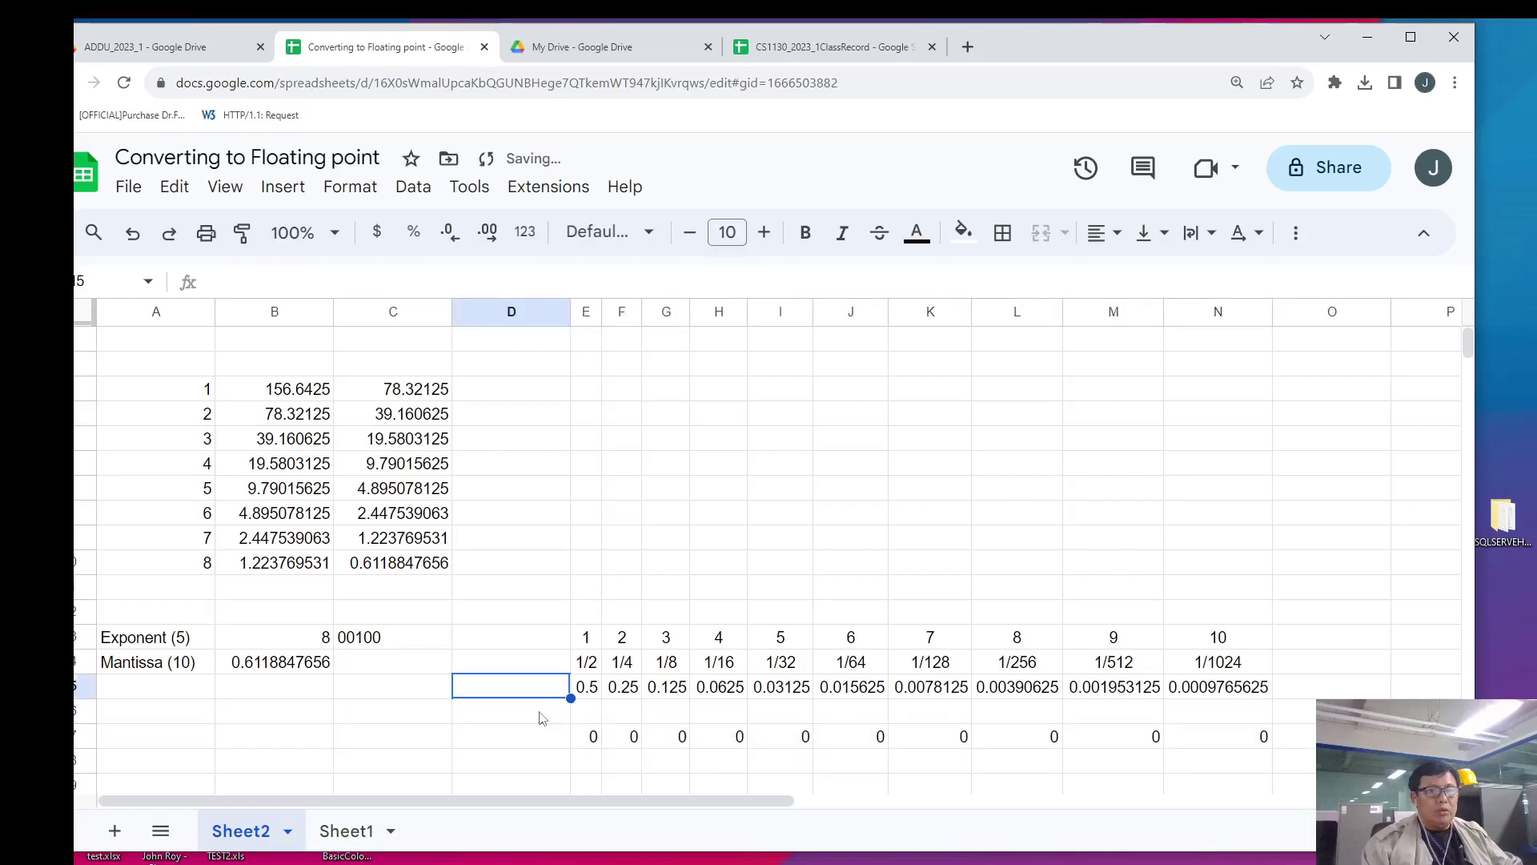
pyautogui.press('Left')
pyautogui.press('Left')
pyautogui.press('Right')
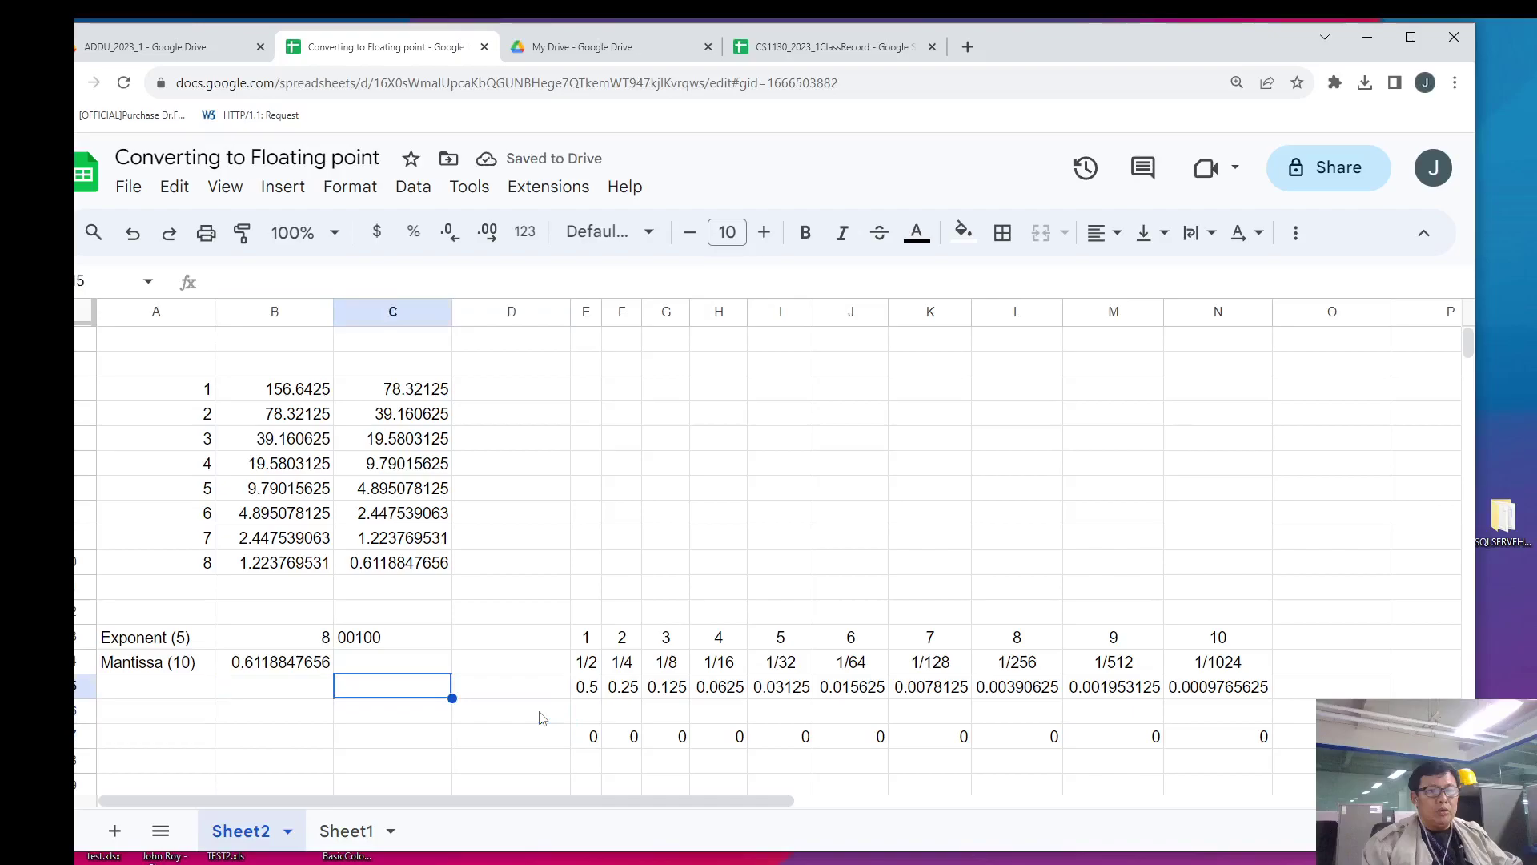
pyautogui.press('Right')
pyautogui.press('Up')
pyautogui.press('Left')
pyautogui.press('Left')
pyautogui.hotkey('ctrl', 'c')
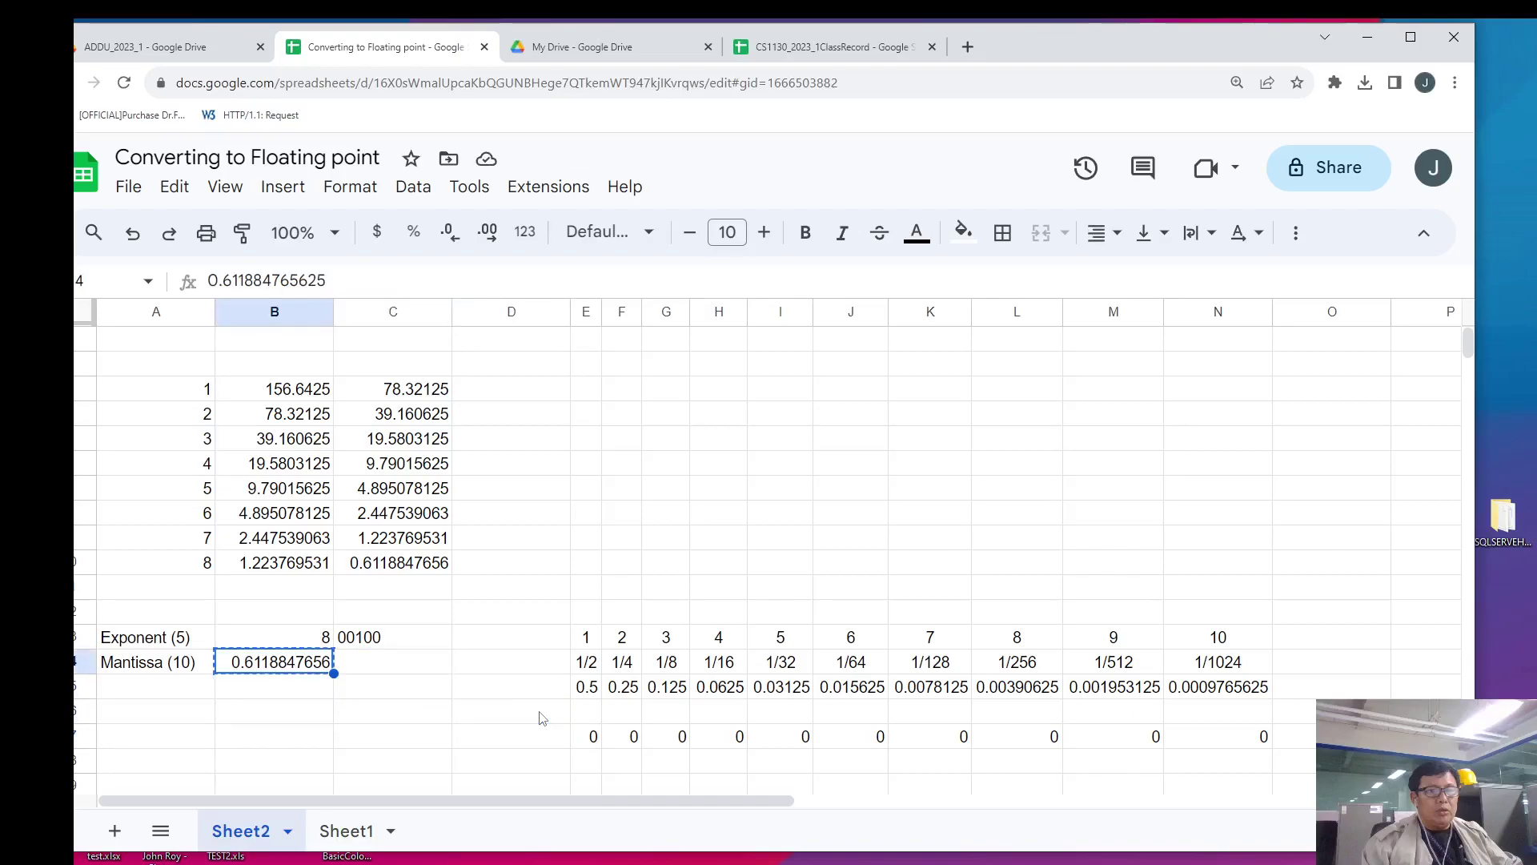
pyautogui.press('Down')
pyautogui.press('Right')
pyautogui.press('Down')
pyautogui.press('Right')
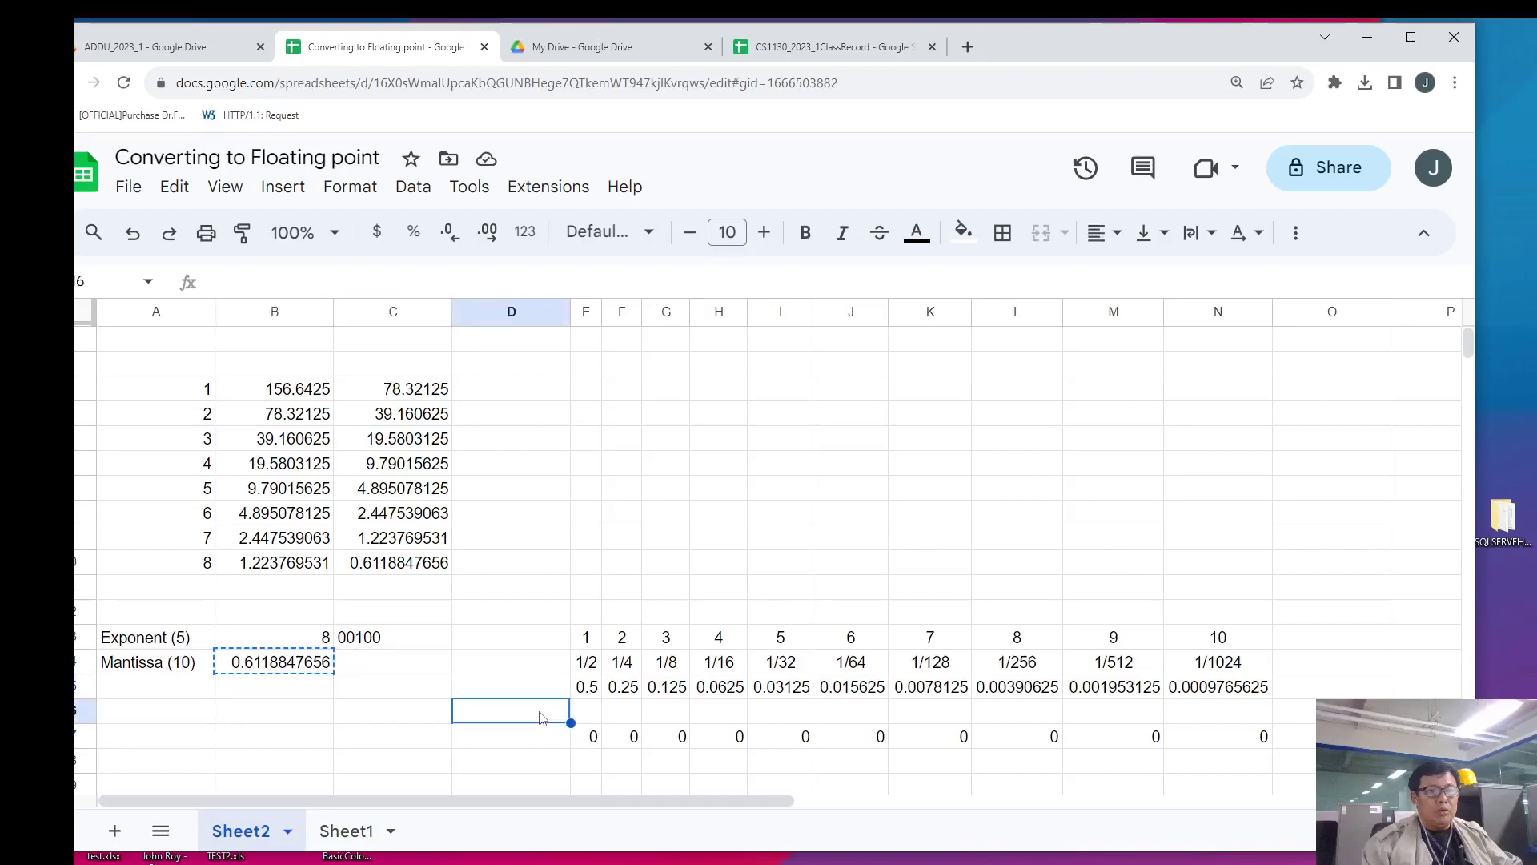
# - Paste the mantissa into D16 and total E17:N17 with =SUM(E17:N17) in D17
pyautogui.hotkey('ctrl', 'v')
pyautogui.press('Down')
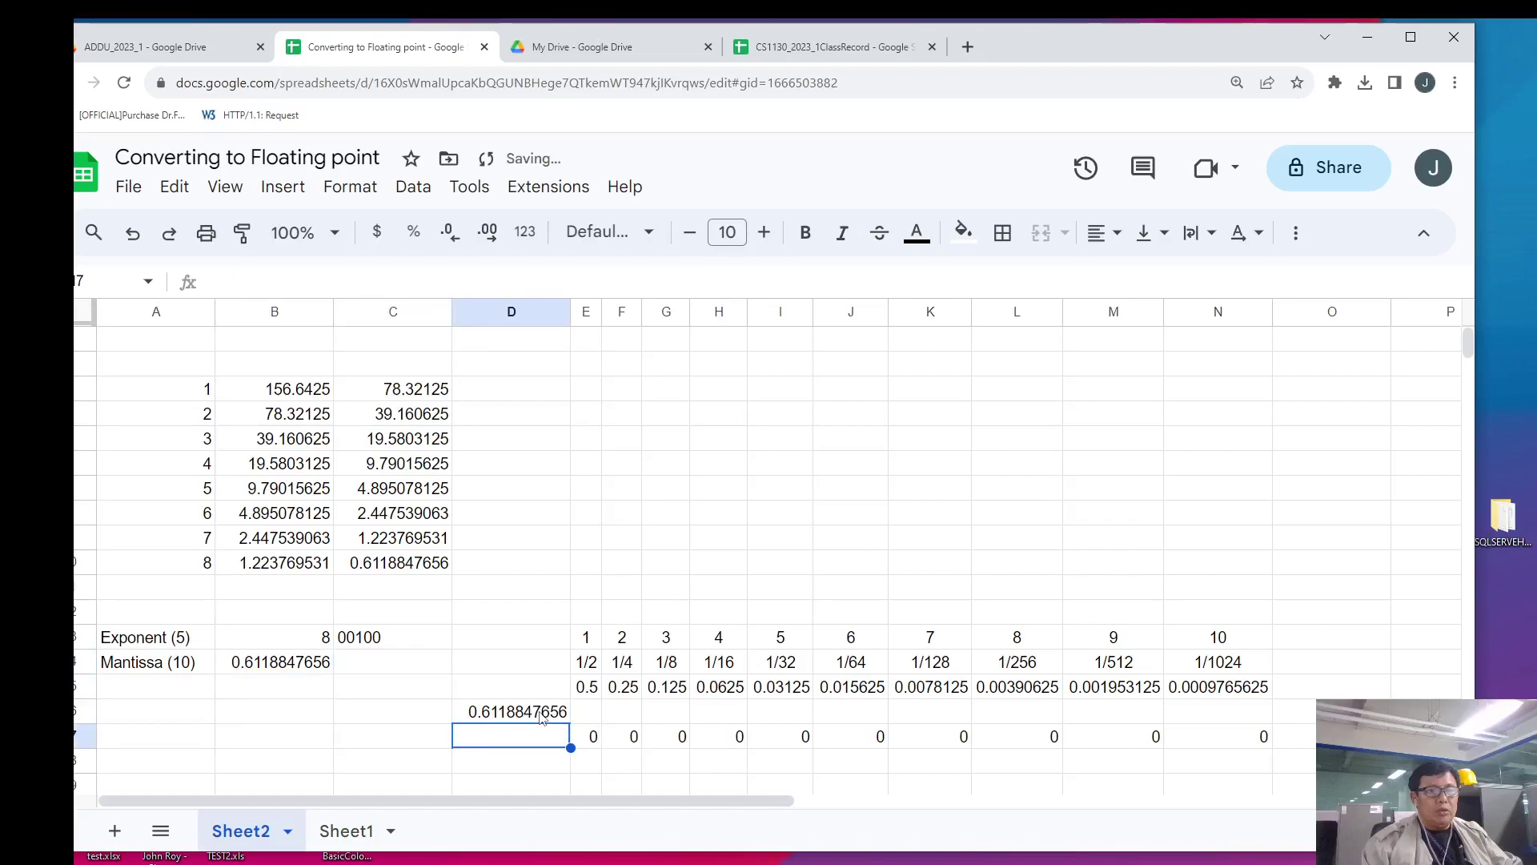
pyautogui.write('=S')
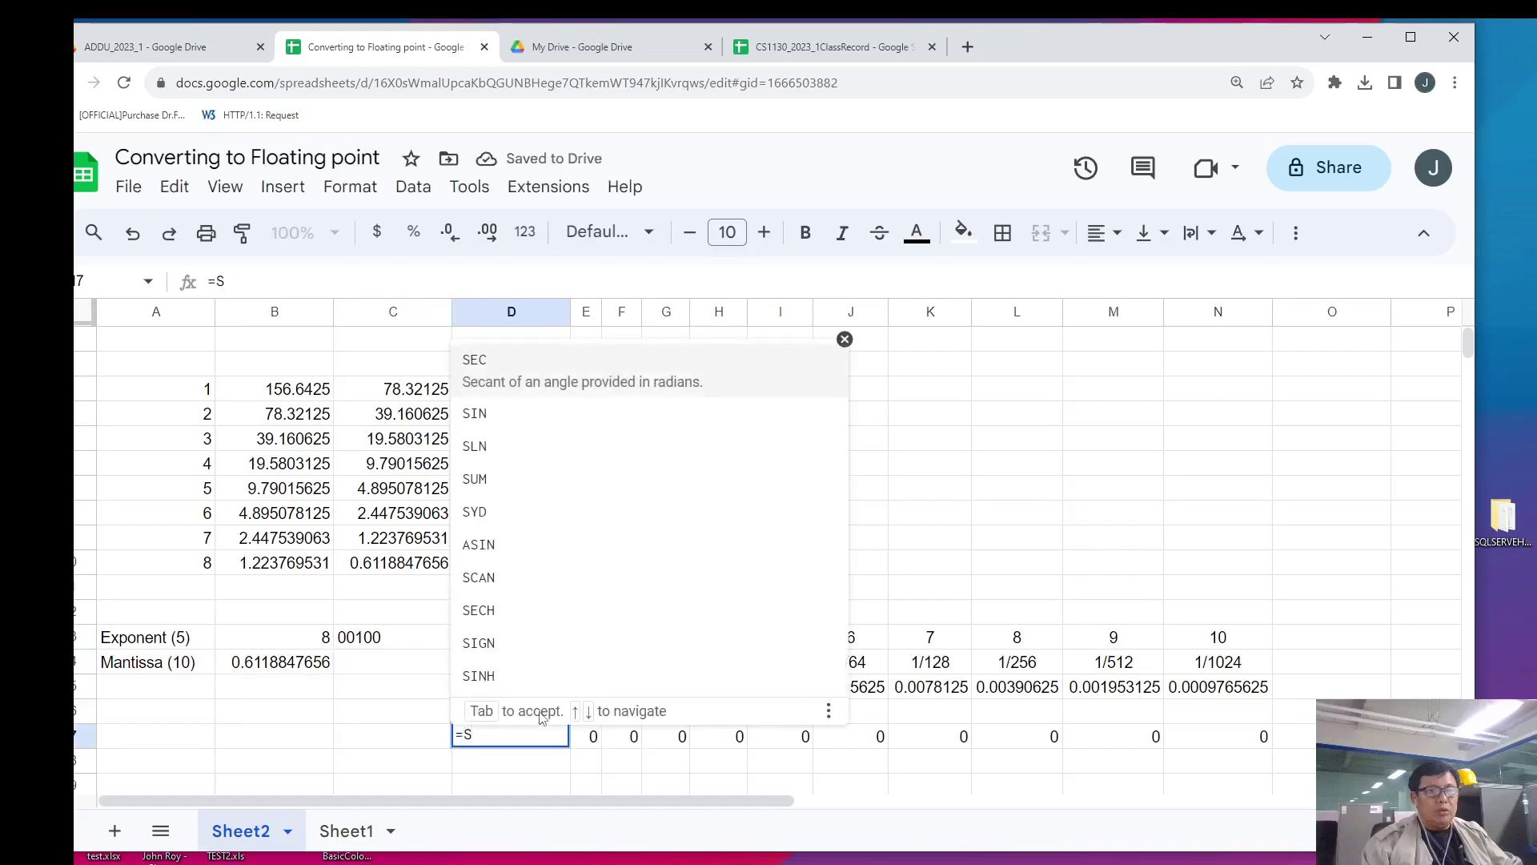
pyautogui.write('UM(')
pyautogui.press('Right')
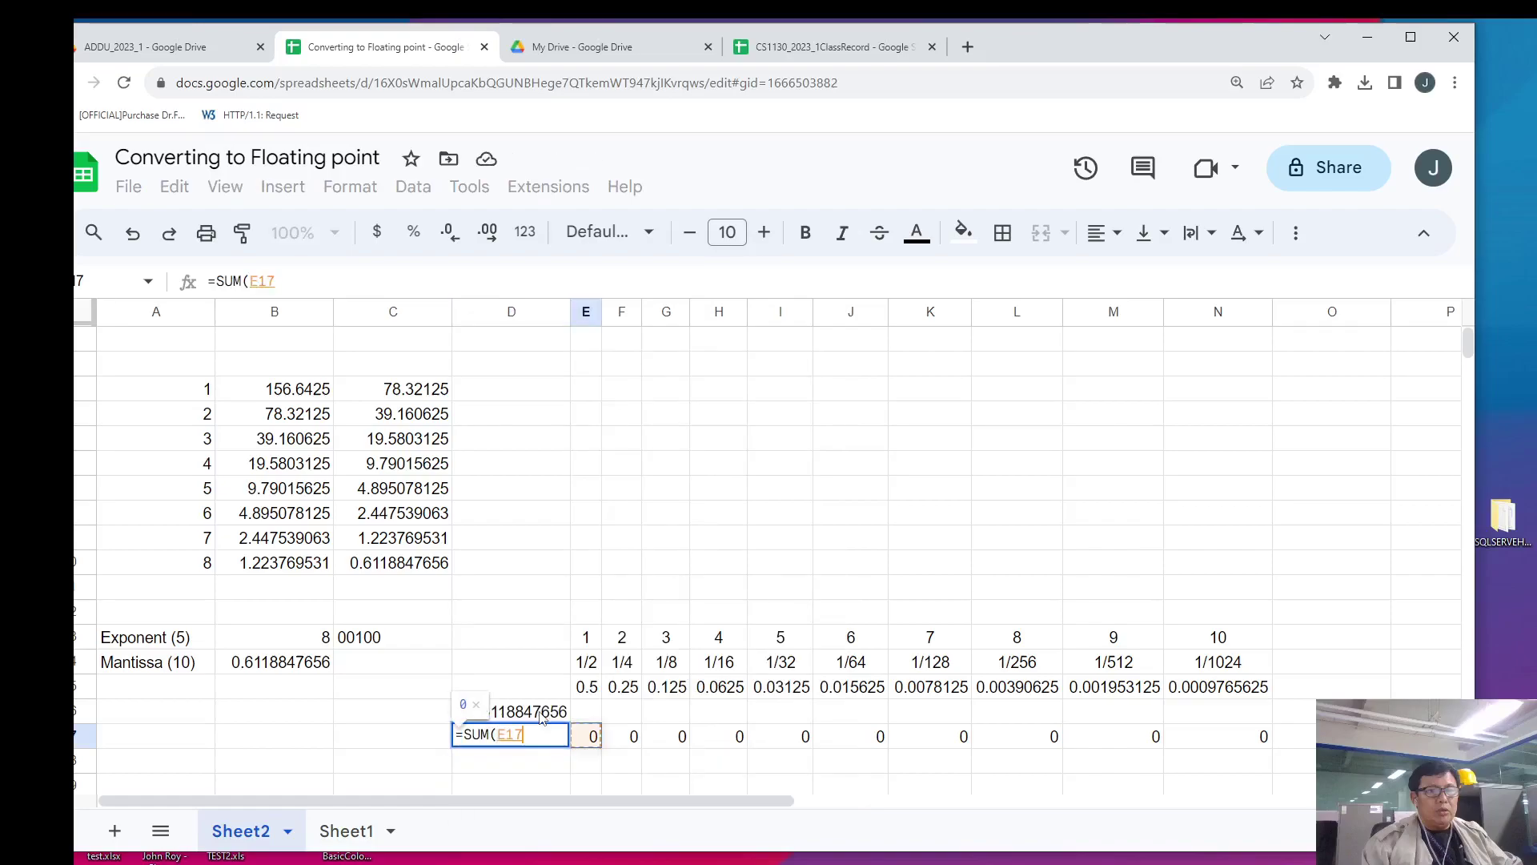
pyautogui.hotkey('shift', 'Right')
pyautogui.hotkey('shift', 'Right')
pyautogui.hotkey('shift', 'Right')
pyautogui.hotkey('shift', 'Right')
pyautogui.hotkey('shift', 'Right')
pyautogui.hotkey('shift', 'Right')
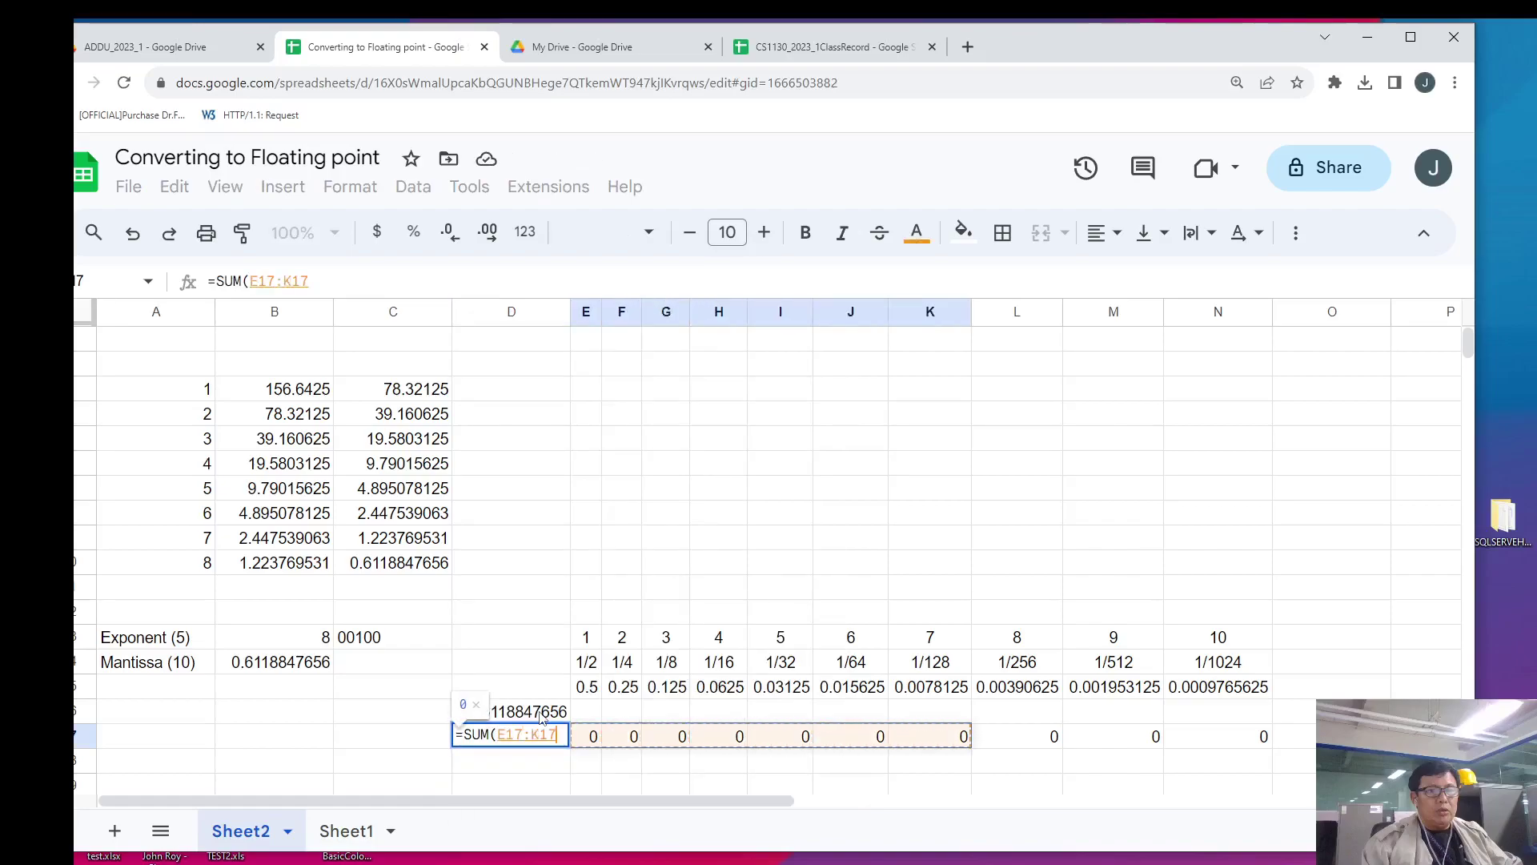
pyautogui.hotkey('shift', 'Right')
pyautogui.hotkey('shift', 'Right')
pyautogui.hotkey('shift', 'Right')
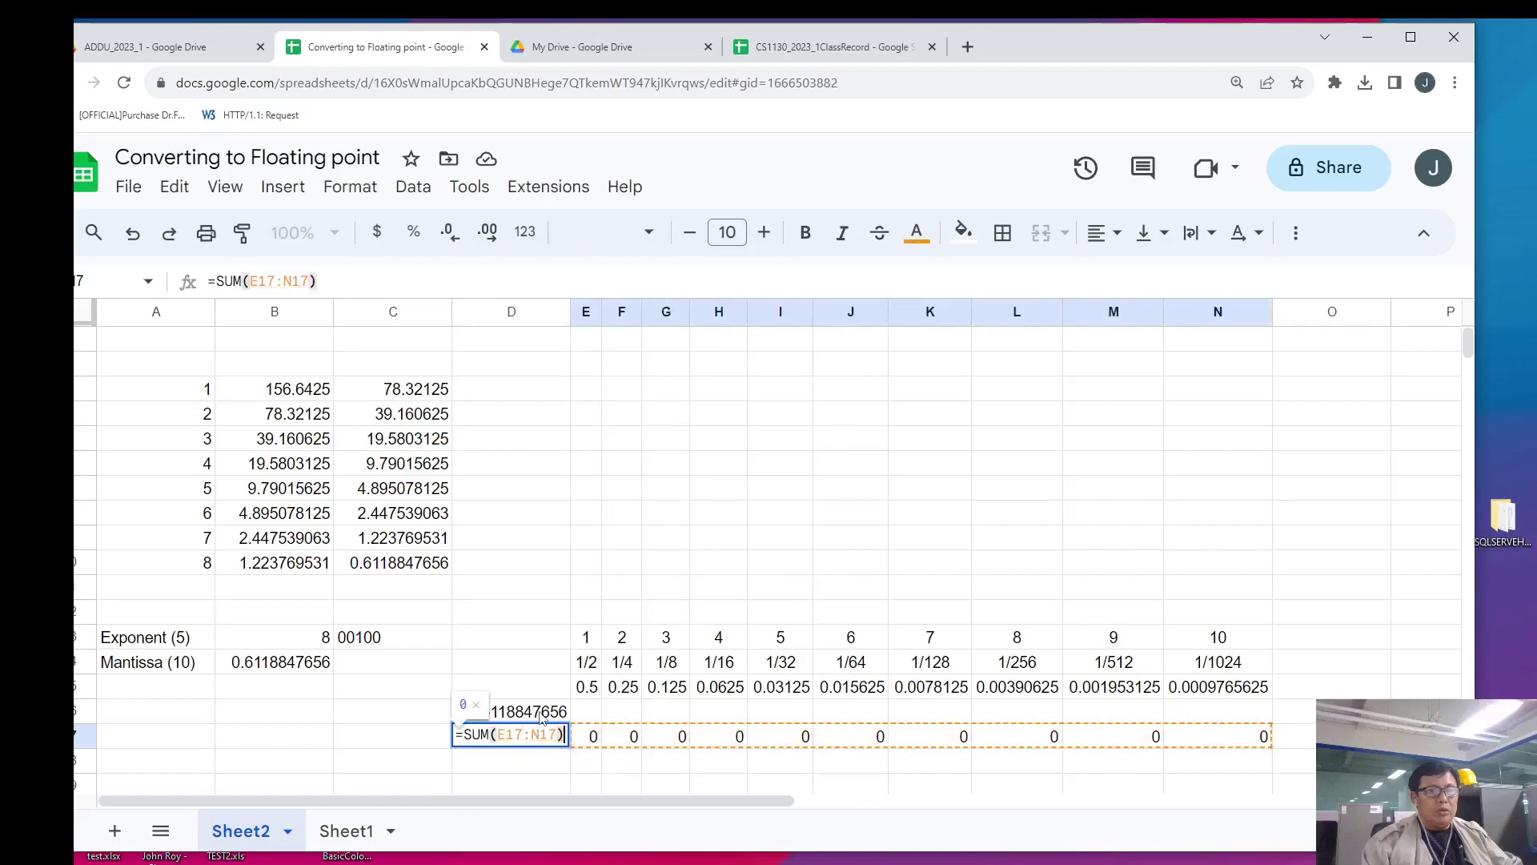
pyautogui.press('Return')
# - Enter the remainder formula =D16-D17 in D18
pyautogui.write('=')
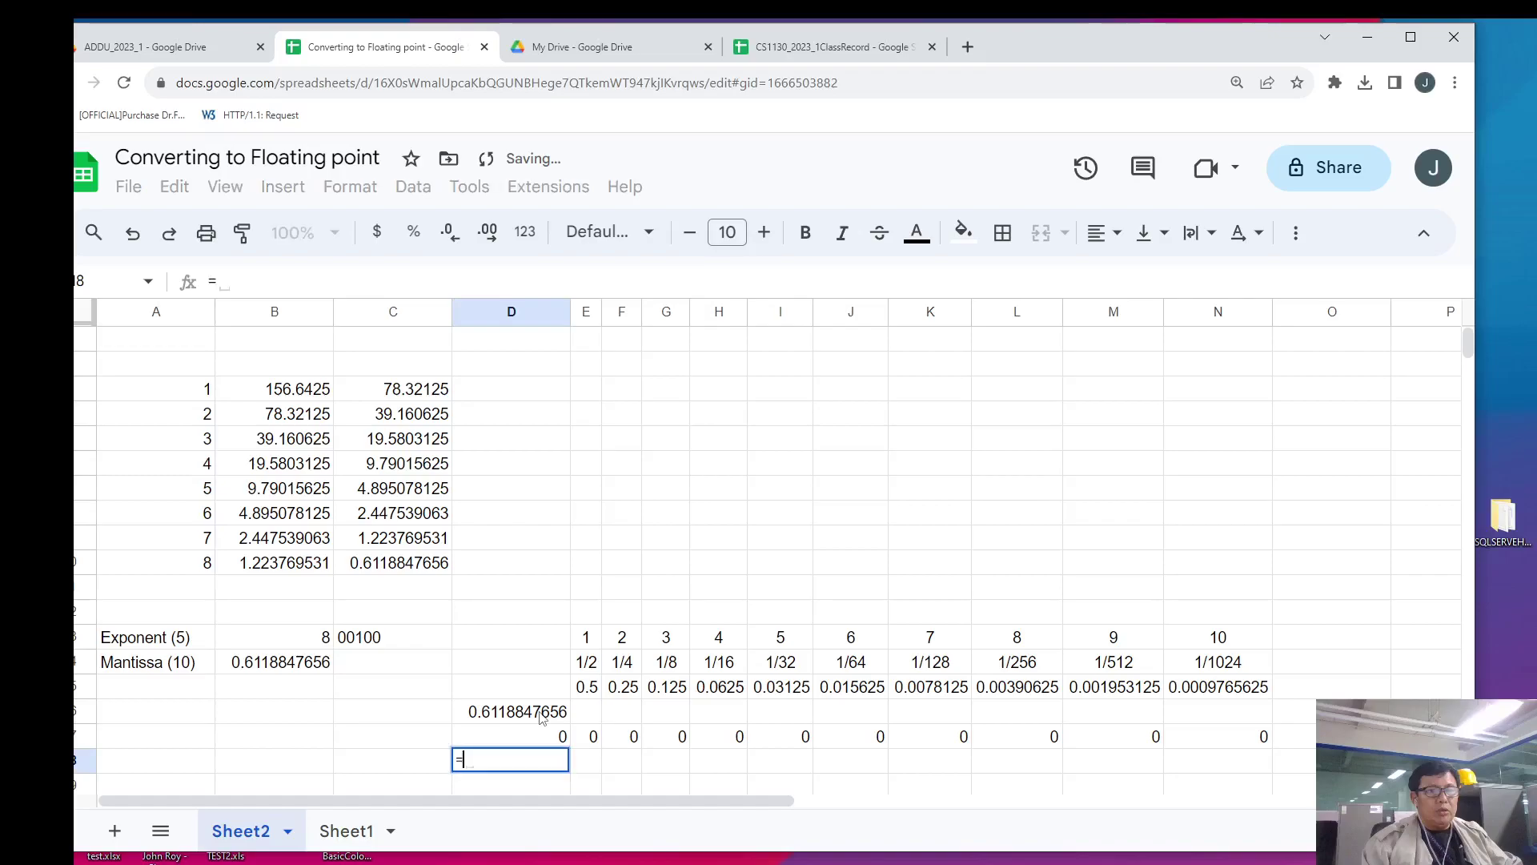
pyautogui.click(542, 713)
pyautogui.write('-')
pyautogui.press('Up')
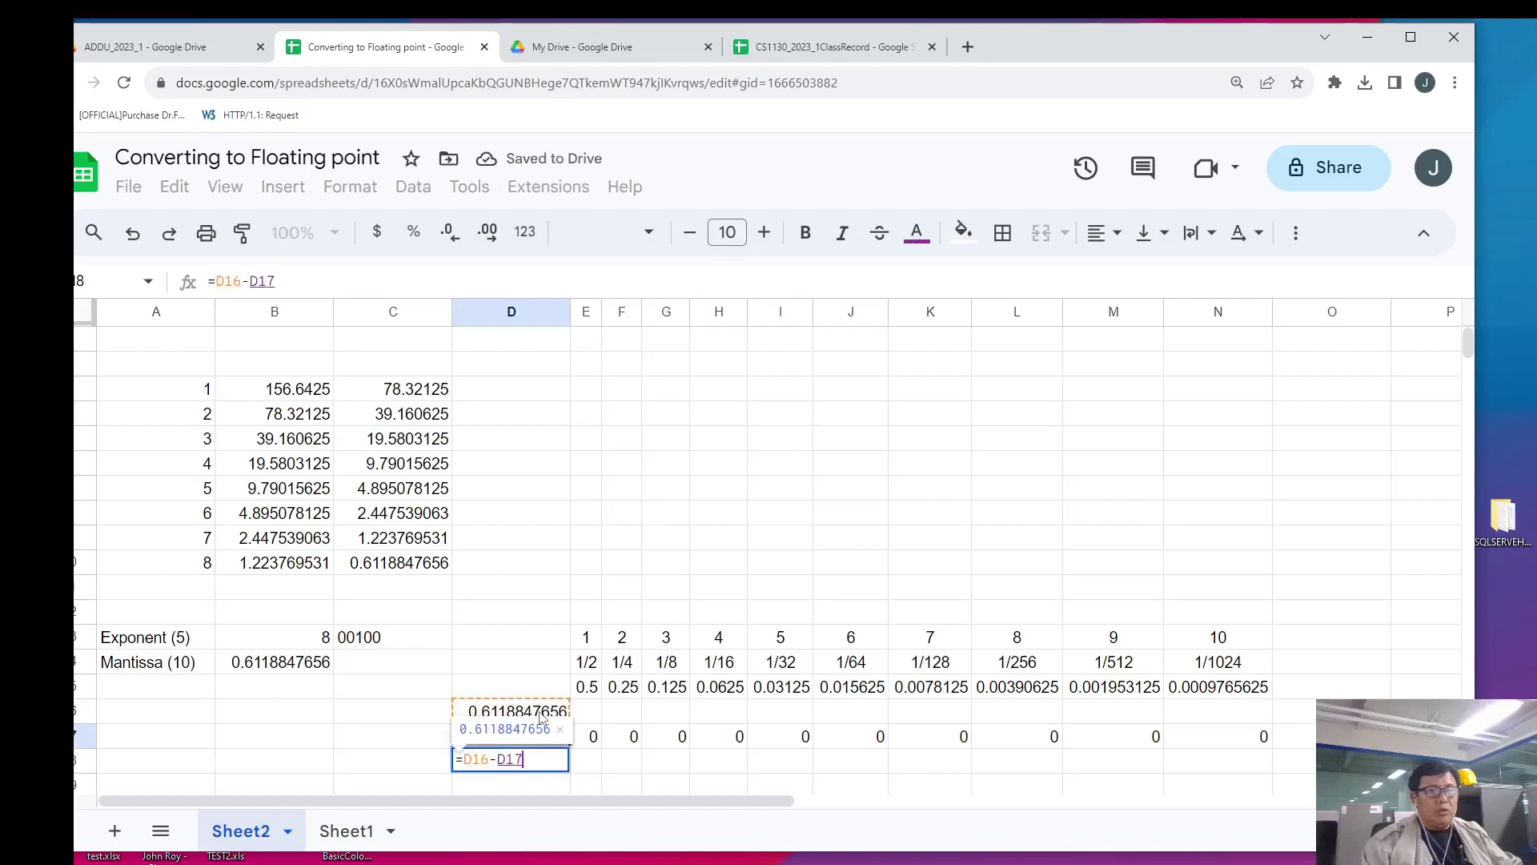
pyautogui.press('Return')
# - Colour the remainder in D18 red
pyautogui.press('Up')
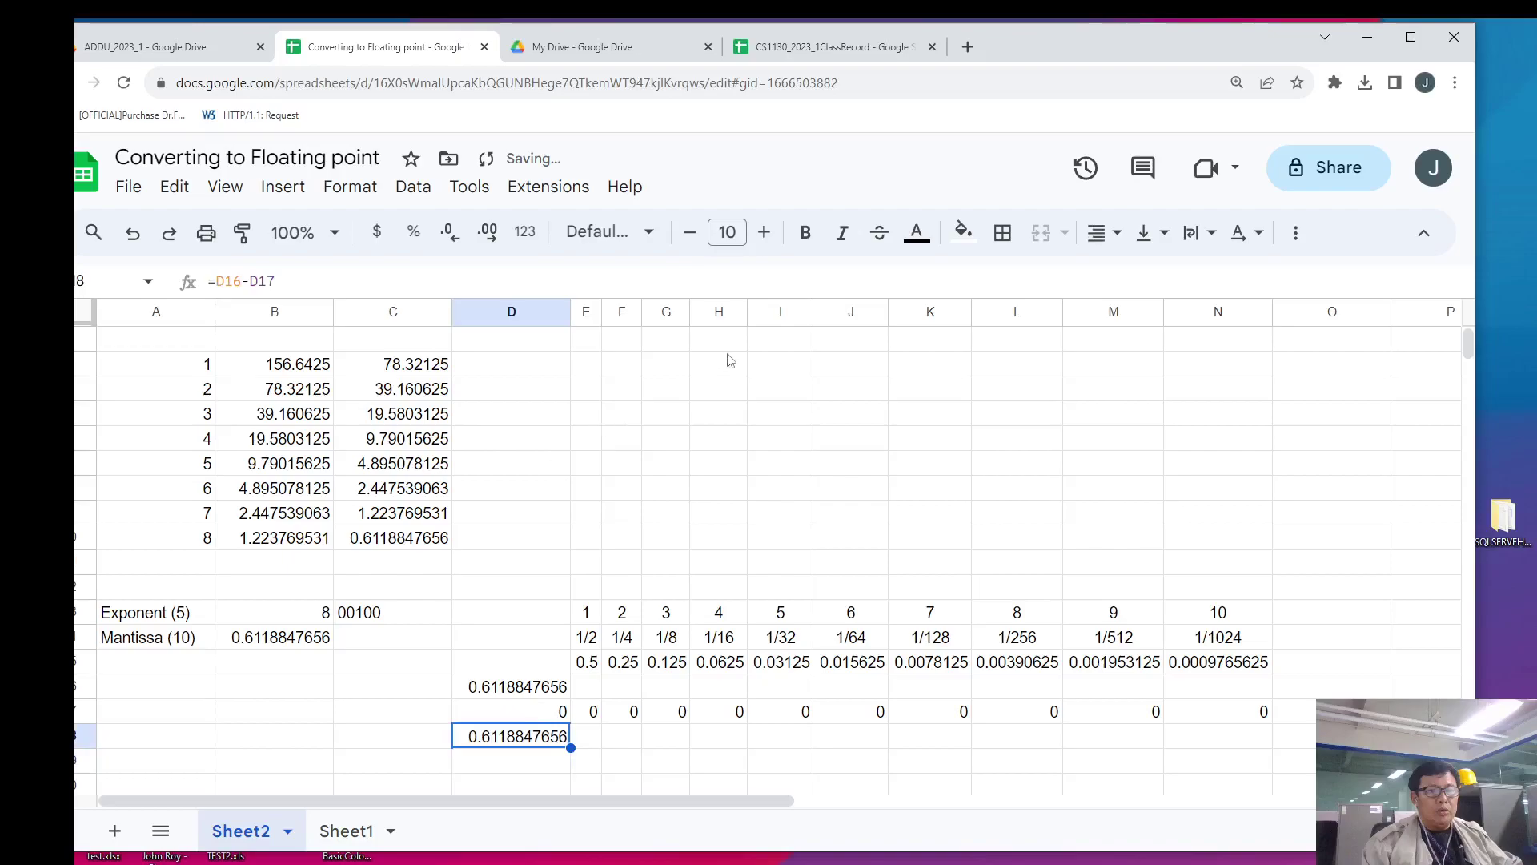
pyautogui.click(917, 232)
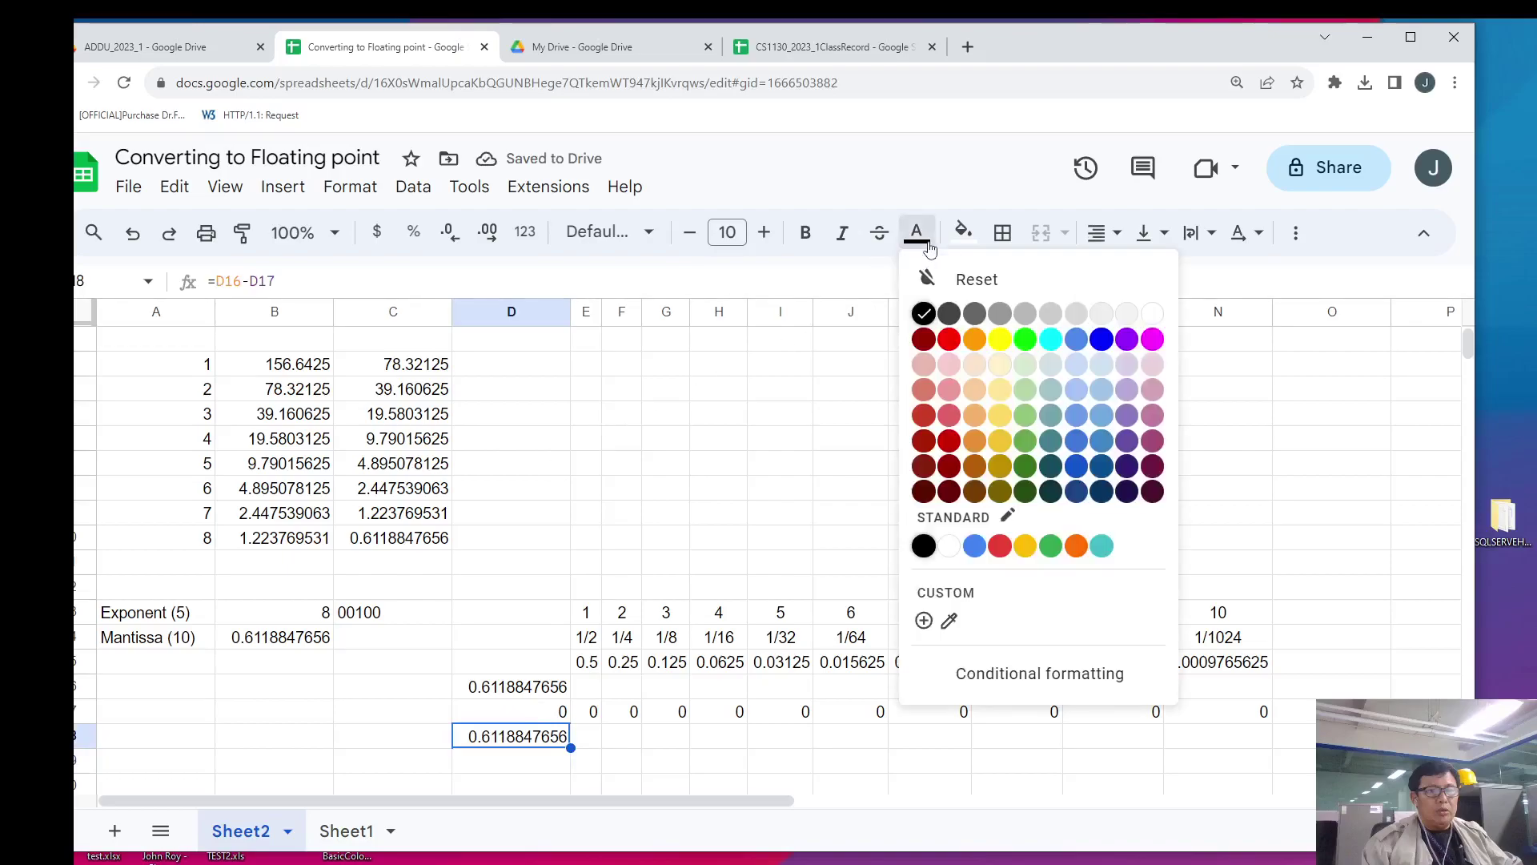
pyautogui.click(1000, 559)
pyautogui.click(945, 742)
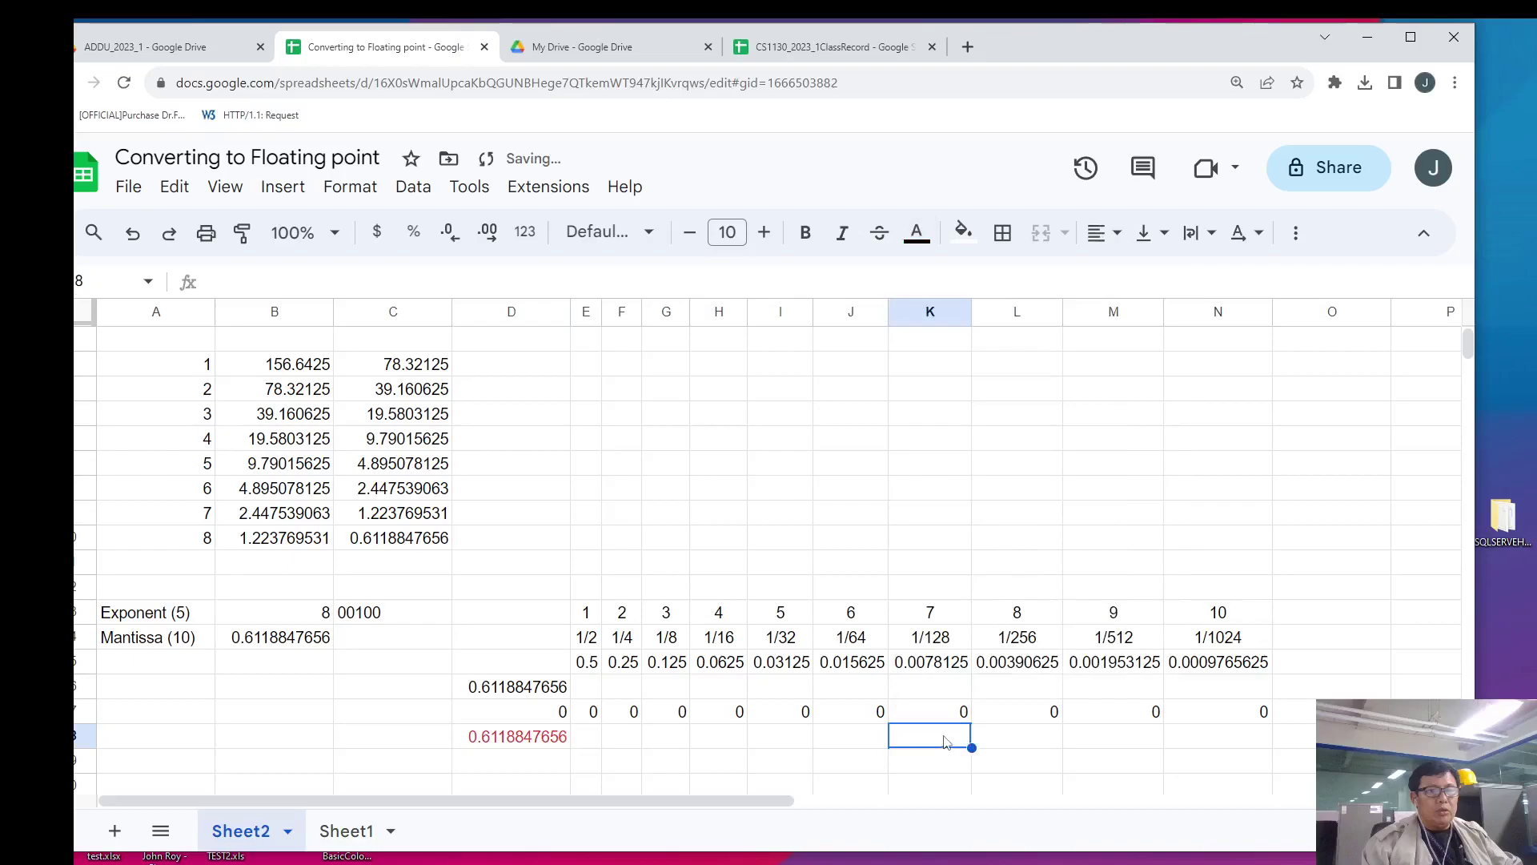
# - Mark 1s in E16, F16, H16 and I16, removing the trial 1 from G16
pyautogui.click(597, 690)
pyautogui.write('1')
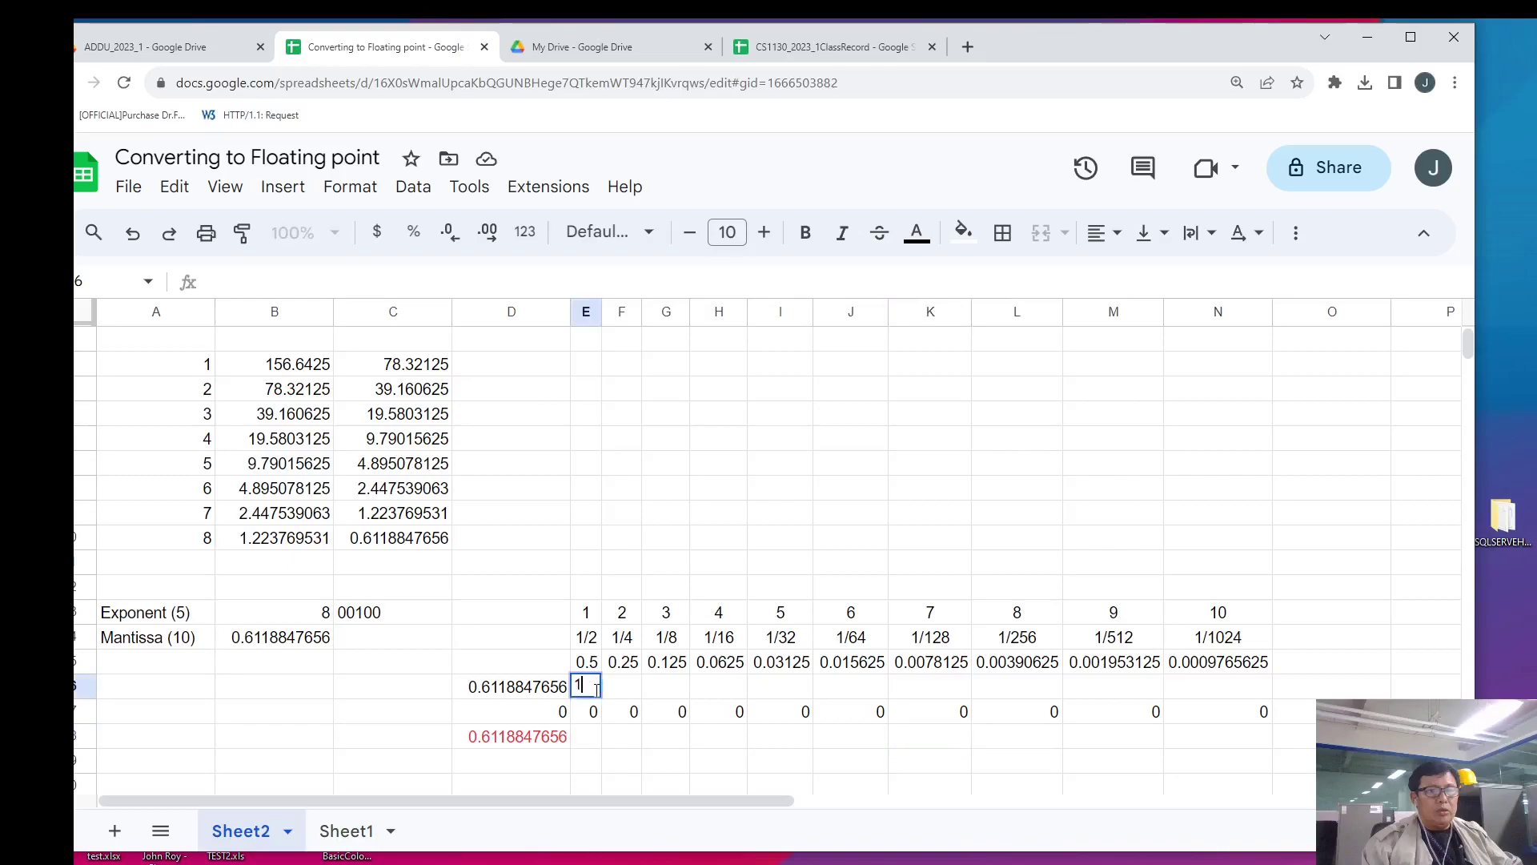
pyautogui.click(597, 692)
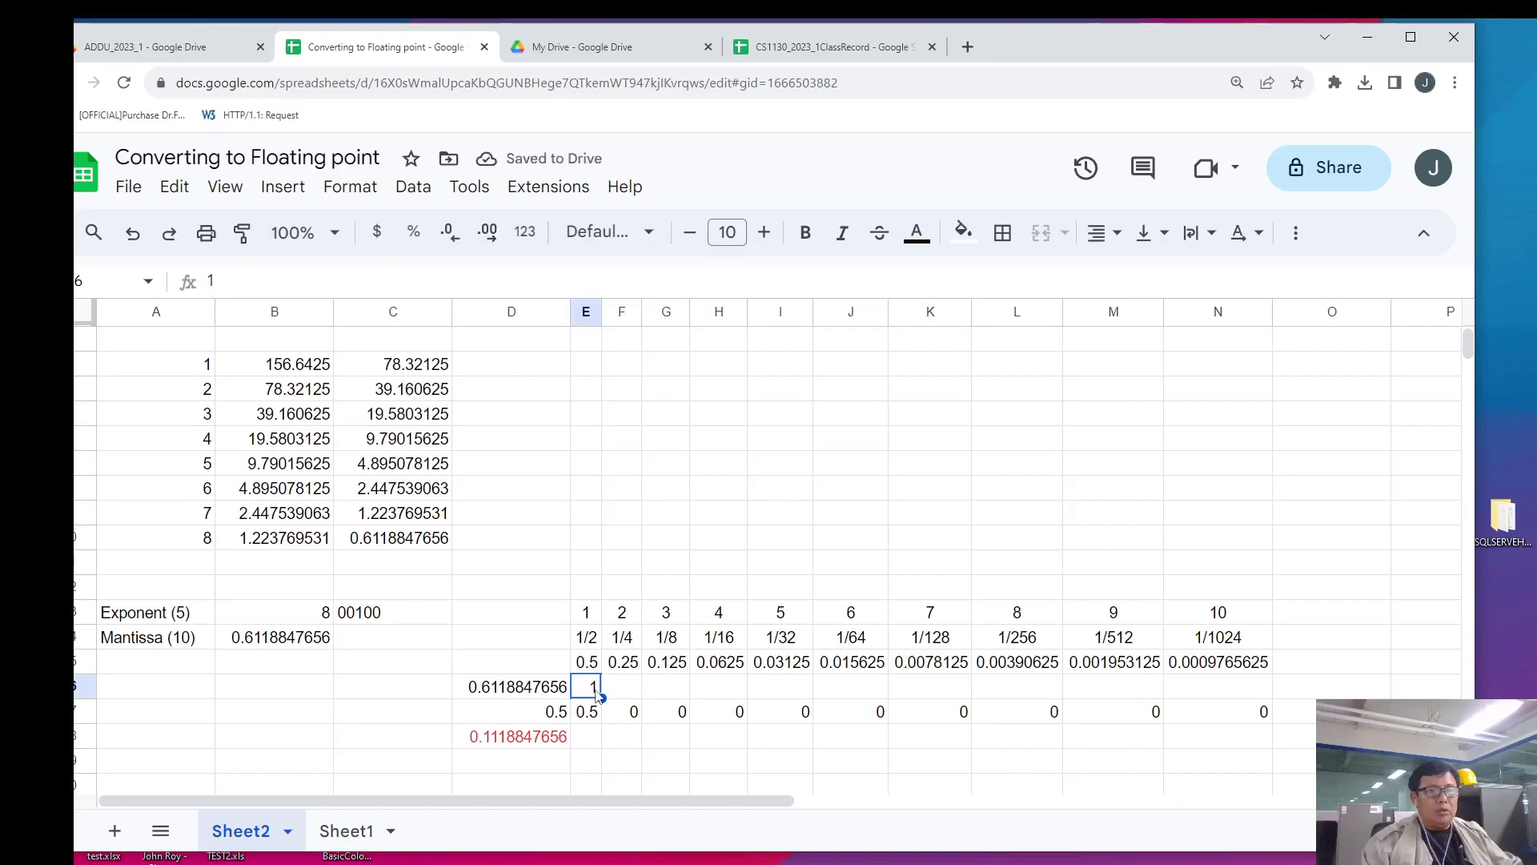
pyautogui.press('Right')
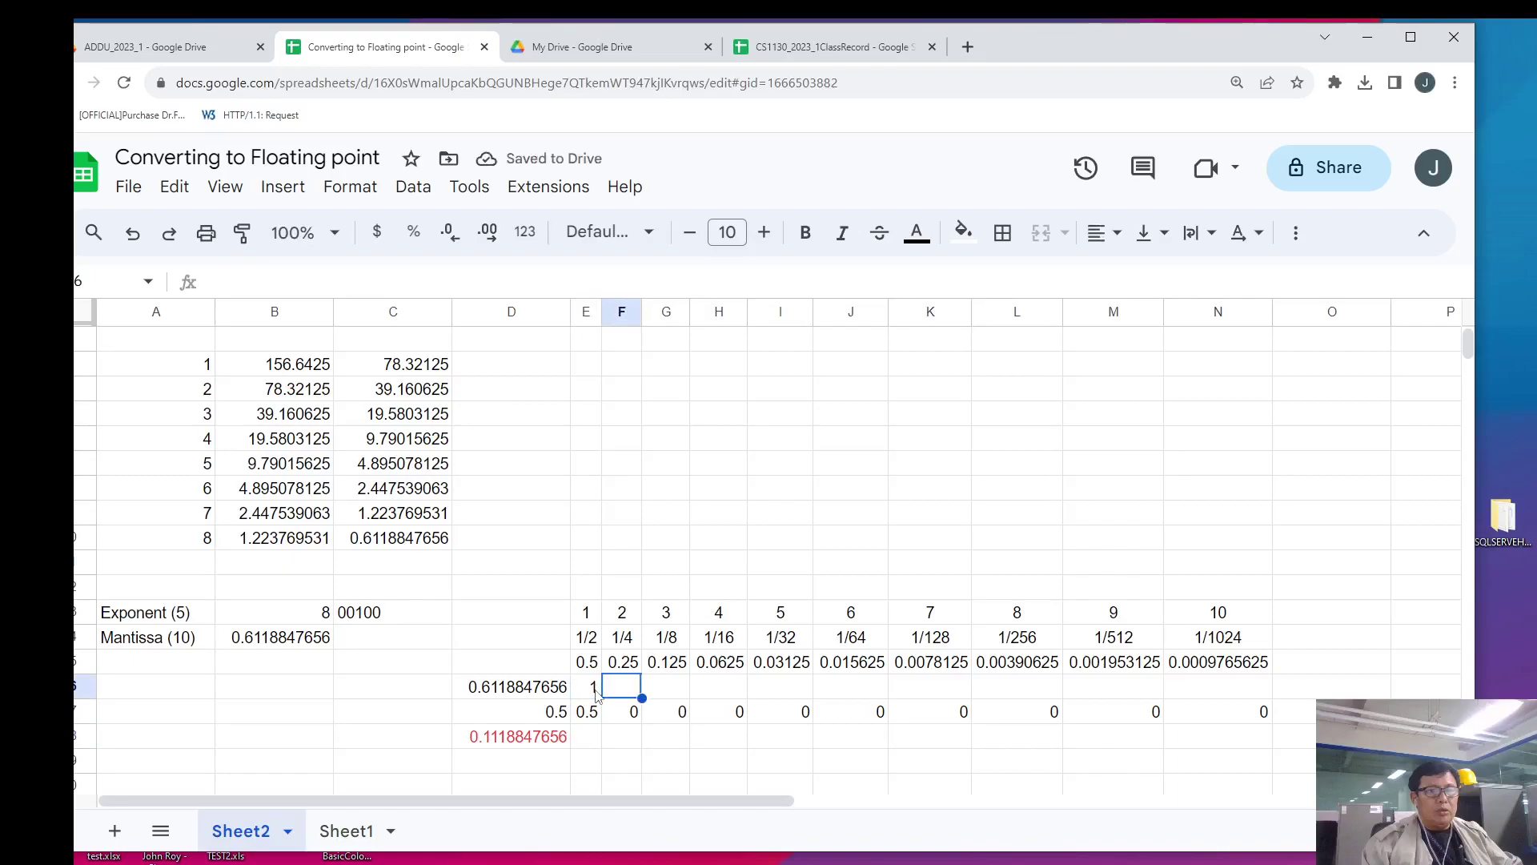
pyautogui.write('1')
pyautogui.press('Return')
pyautogui.press('Up')
pyautogui.press('Right')
pyautogui.write('1')
pyautogui.press('Return')
pyautogui.press('Up')
pyautogui.press('Delete')
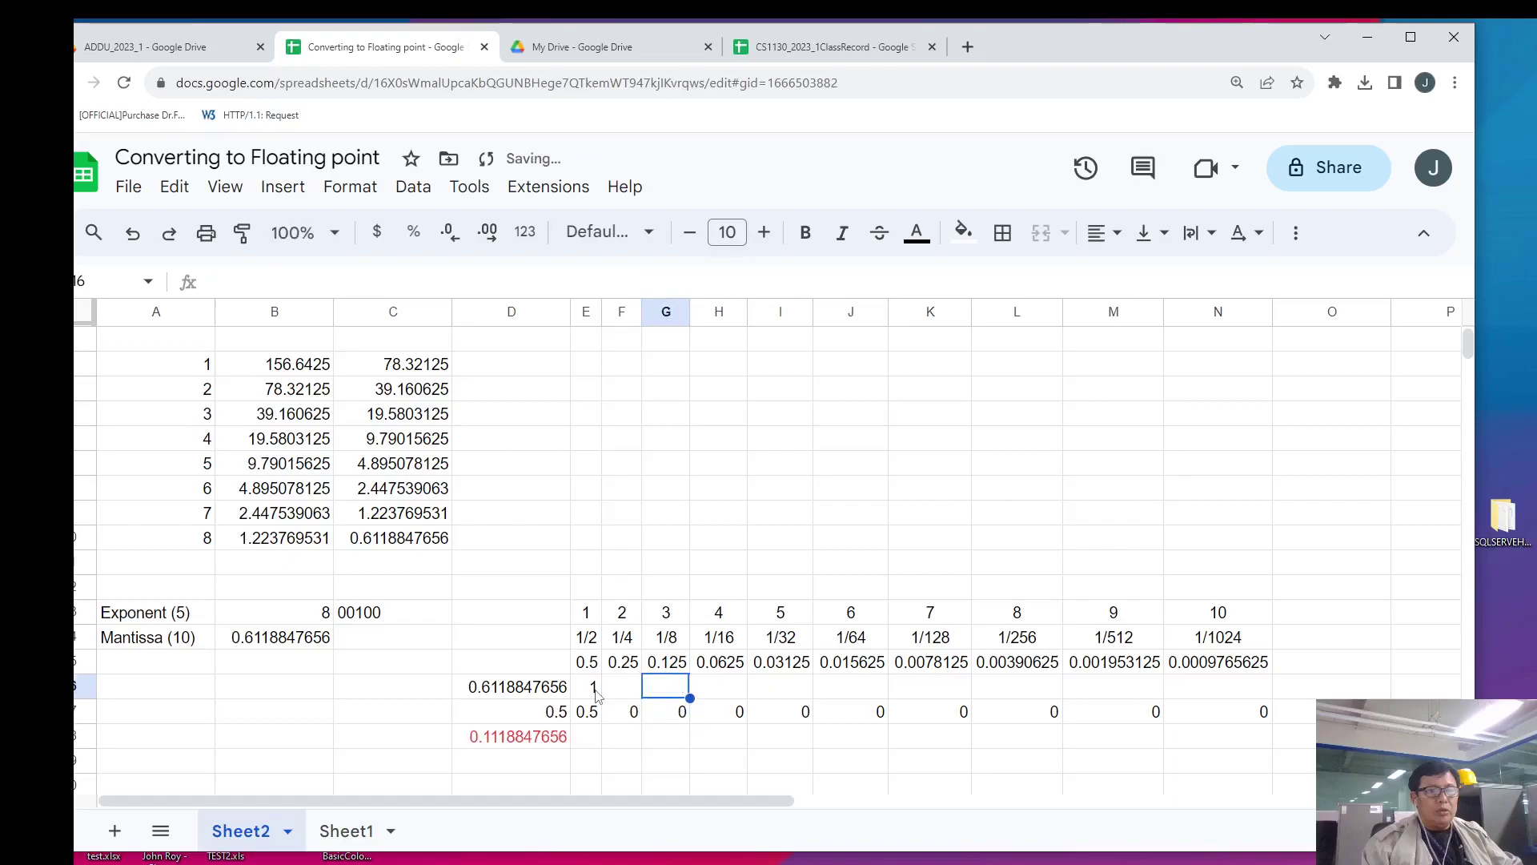
pyautogui.press('Right')
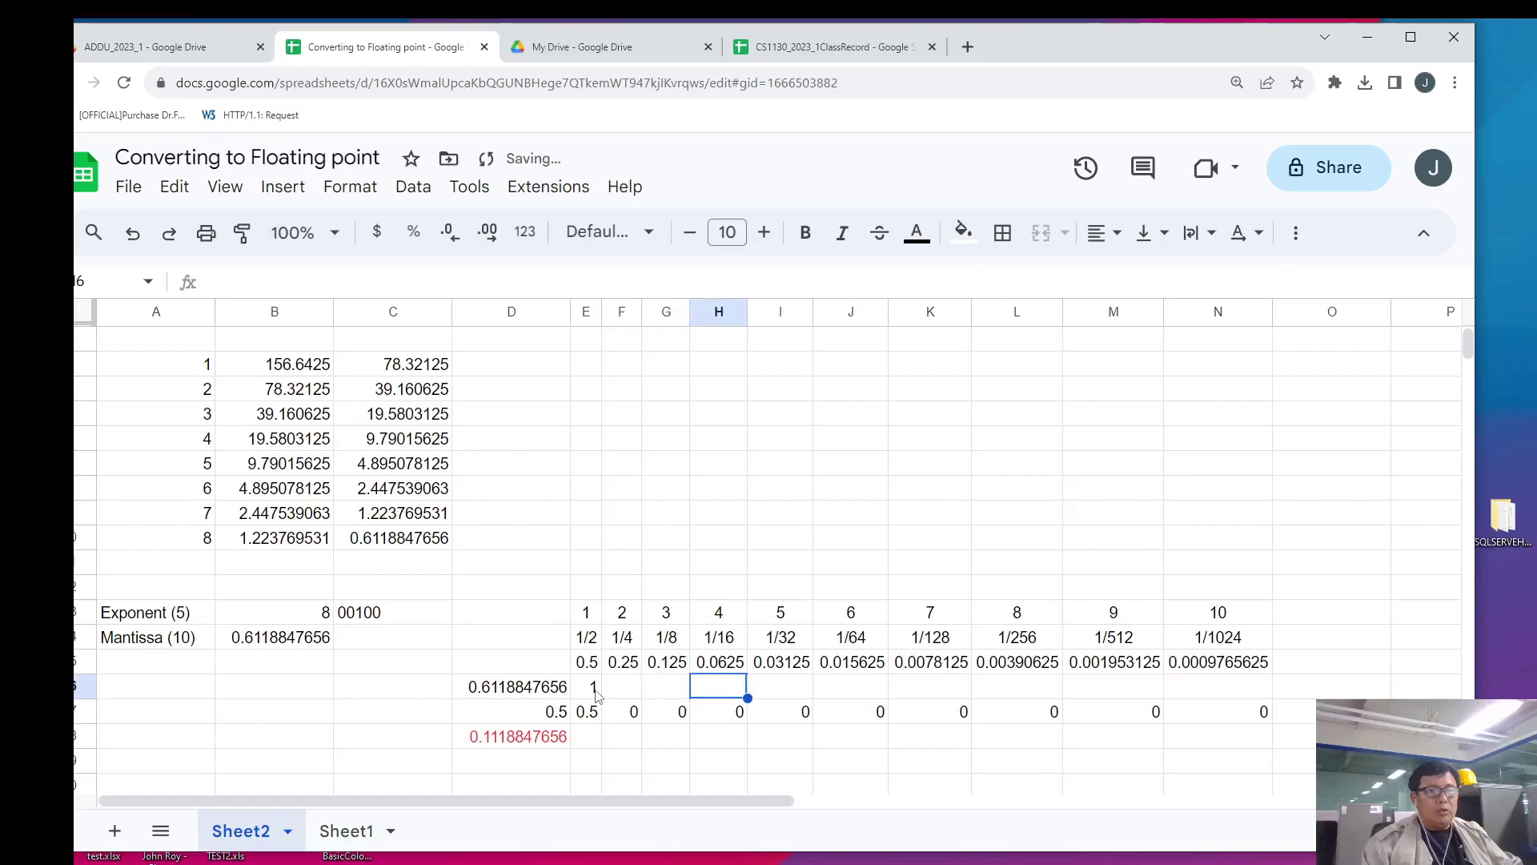
pyautogui.write('1')
pyautogui.press('Return')
pyautogui.press('Up')
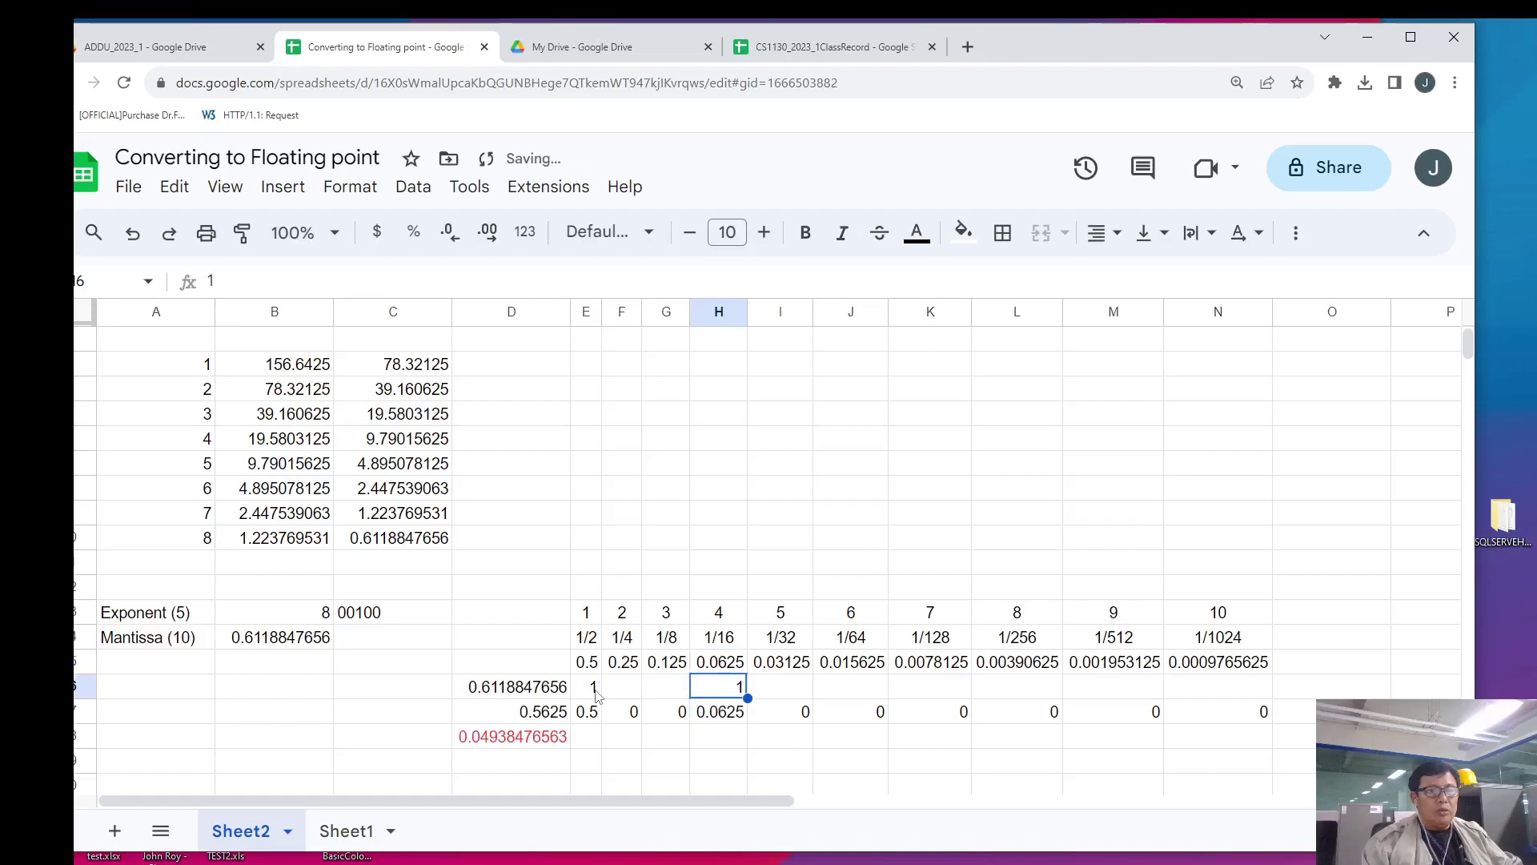
pyautogui.press('Right')
pyautogui.write('1')
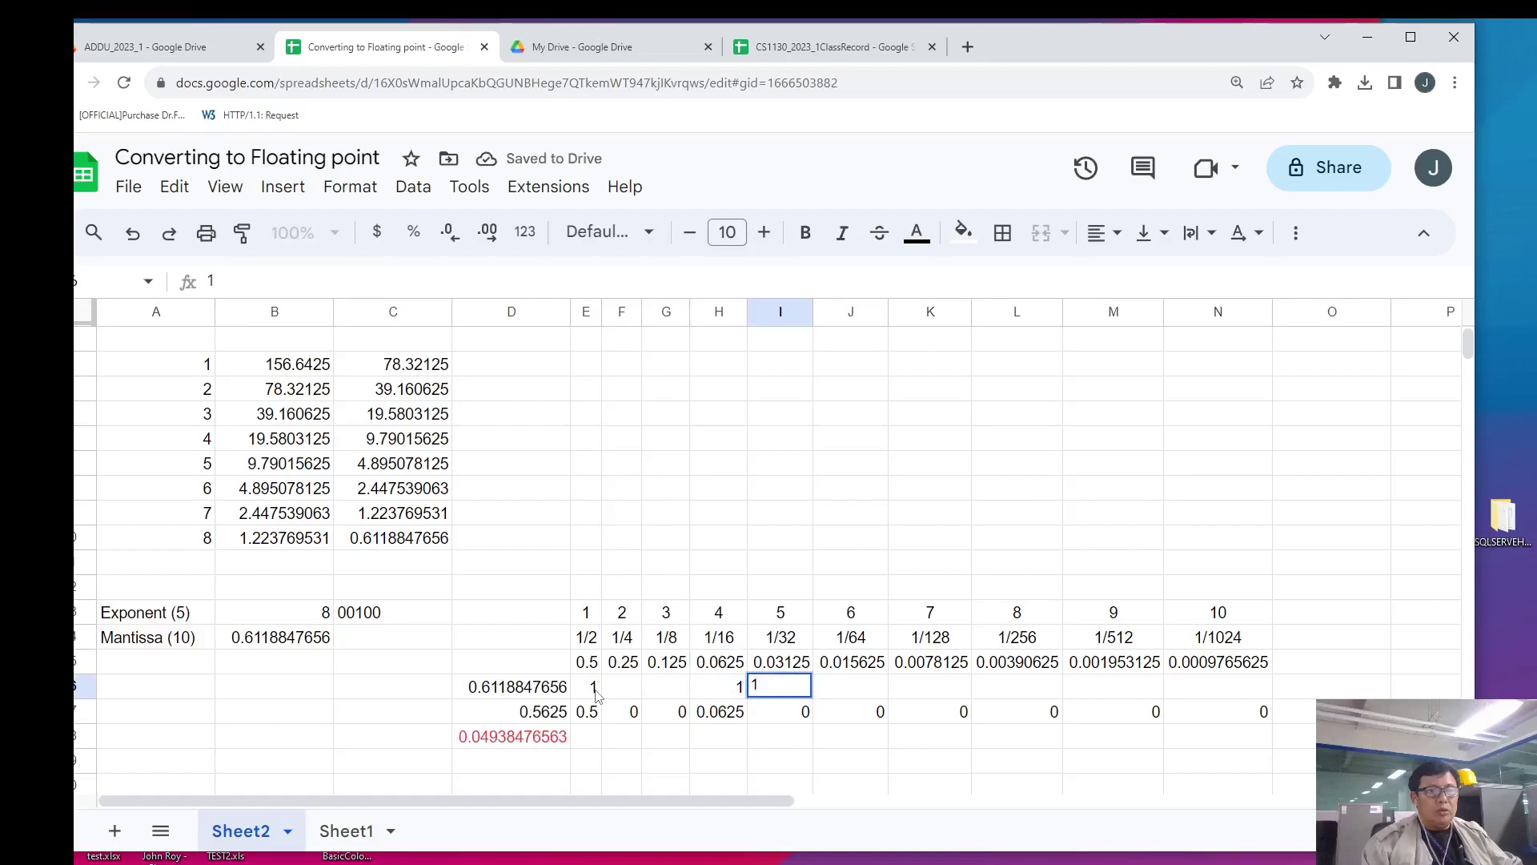
pyautogui.press('Return')
pyautogui.press('Up')
# - Mark 1s in J16 and M16, clearing the trial 1s from K16 and N16
pyautogui.press('Right')
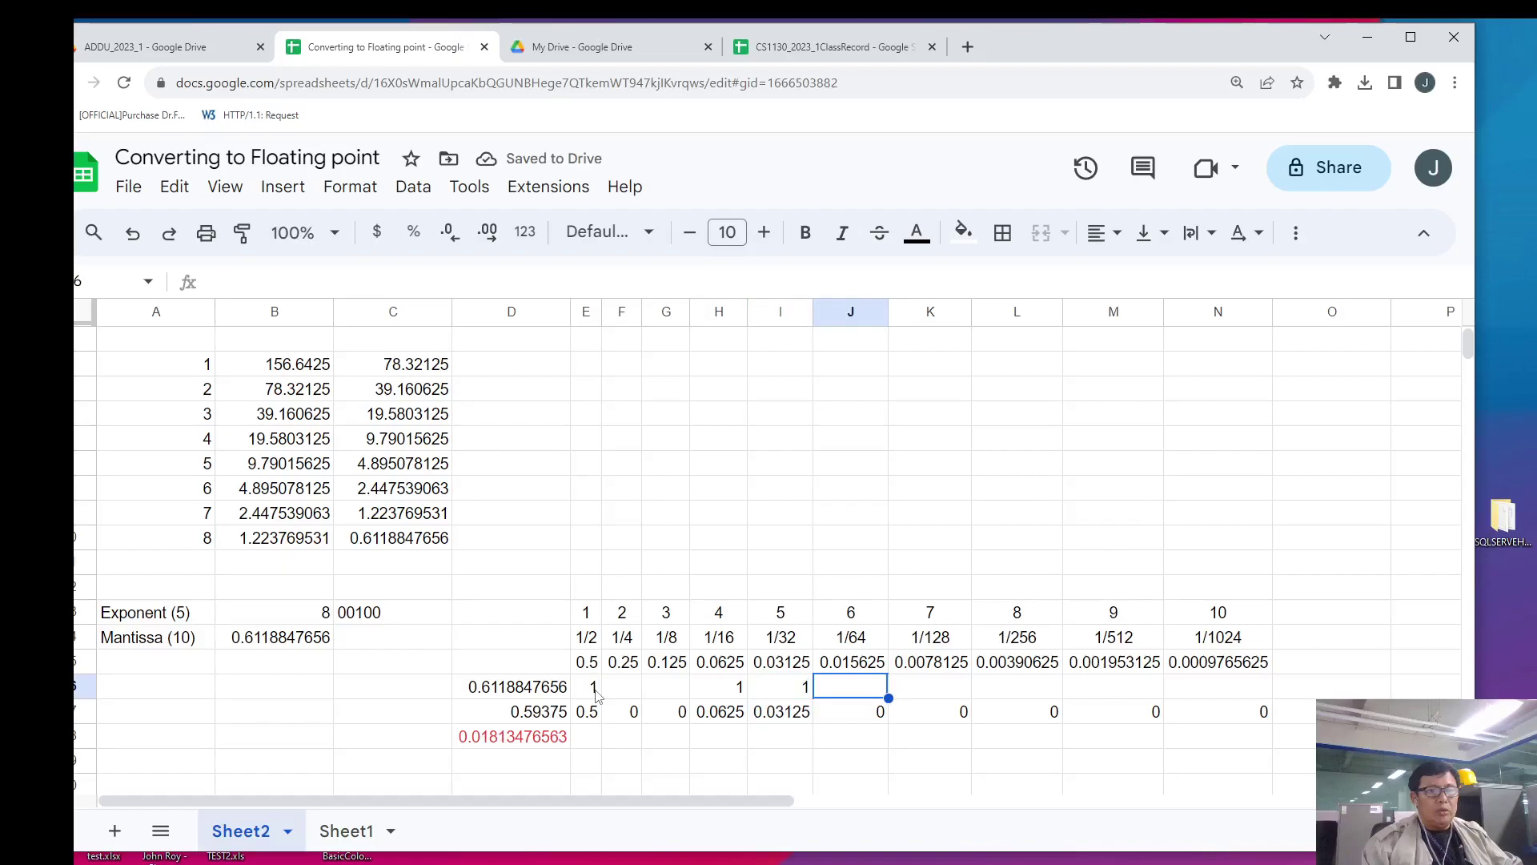
pyautogui.write('1')
pyautogui.press('Return')
pyautogui.press('Up')
pyautogui.press('Right')
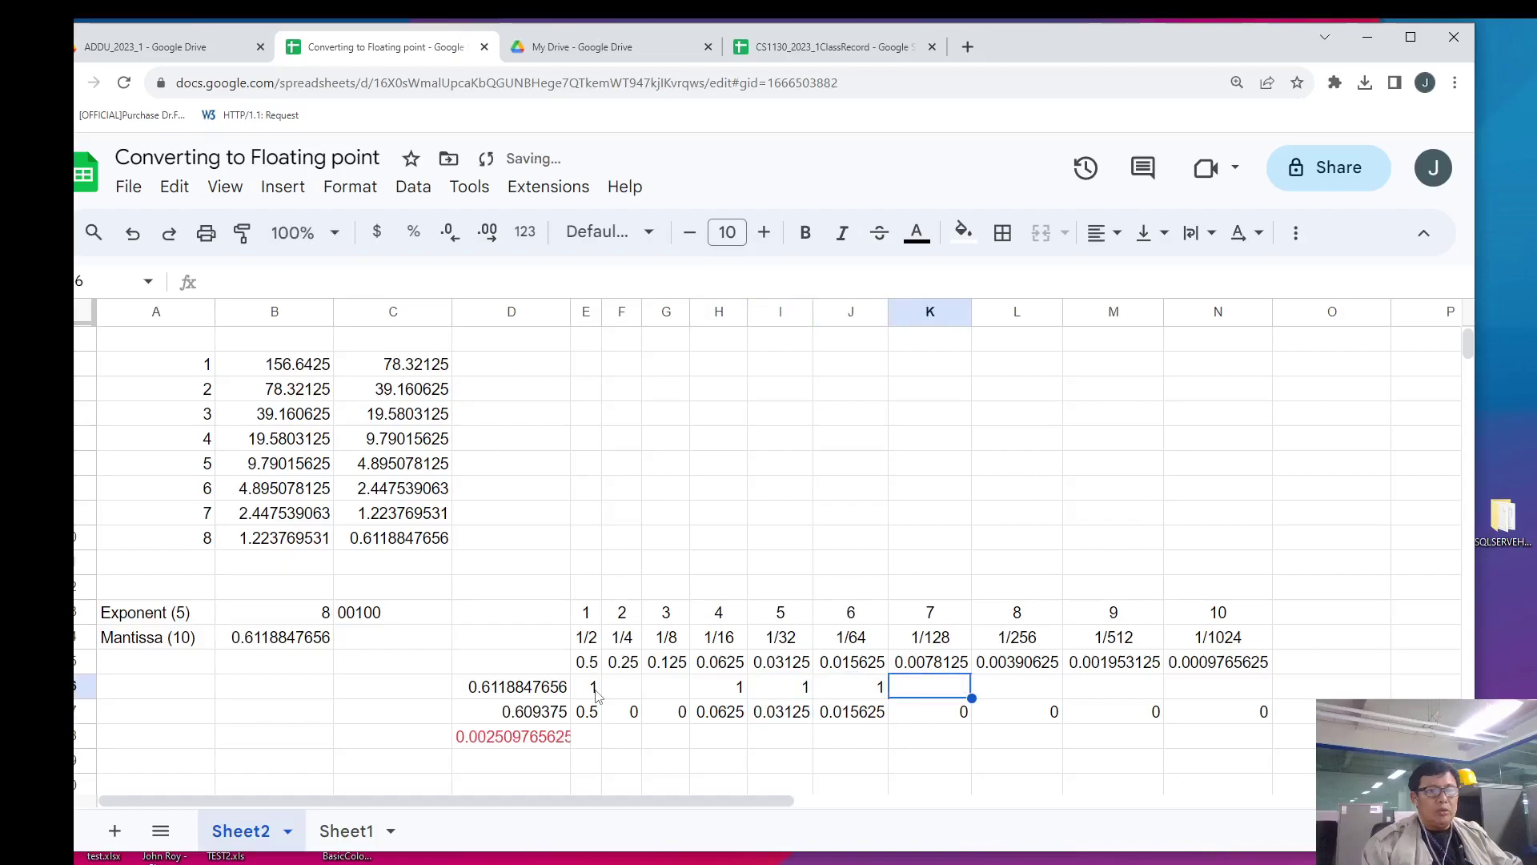
pyautogui.press('Up')
pyautogui.press('Delete')
pyautogui.press('Right')
pyautogui.press('Right')
pyautogui.write('1')
pyautogui.press('Return')
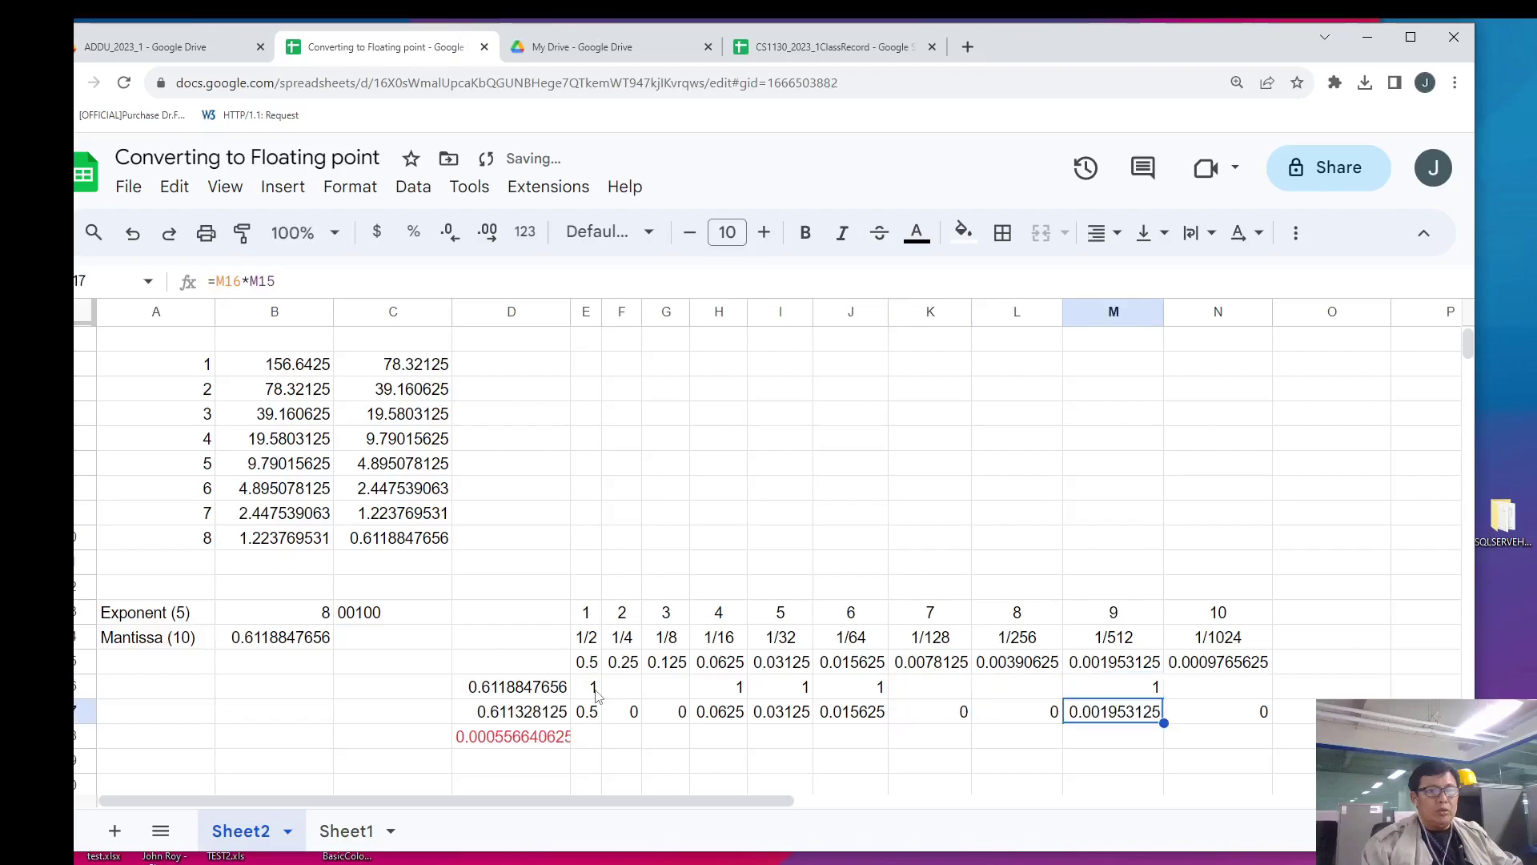
pyautogui.press('Up')
pyautogui.press('Right')
pyautogui.write('1')
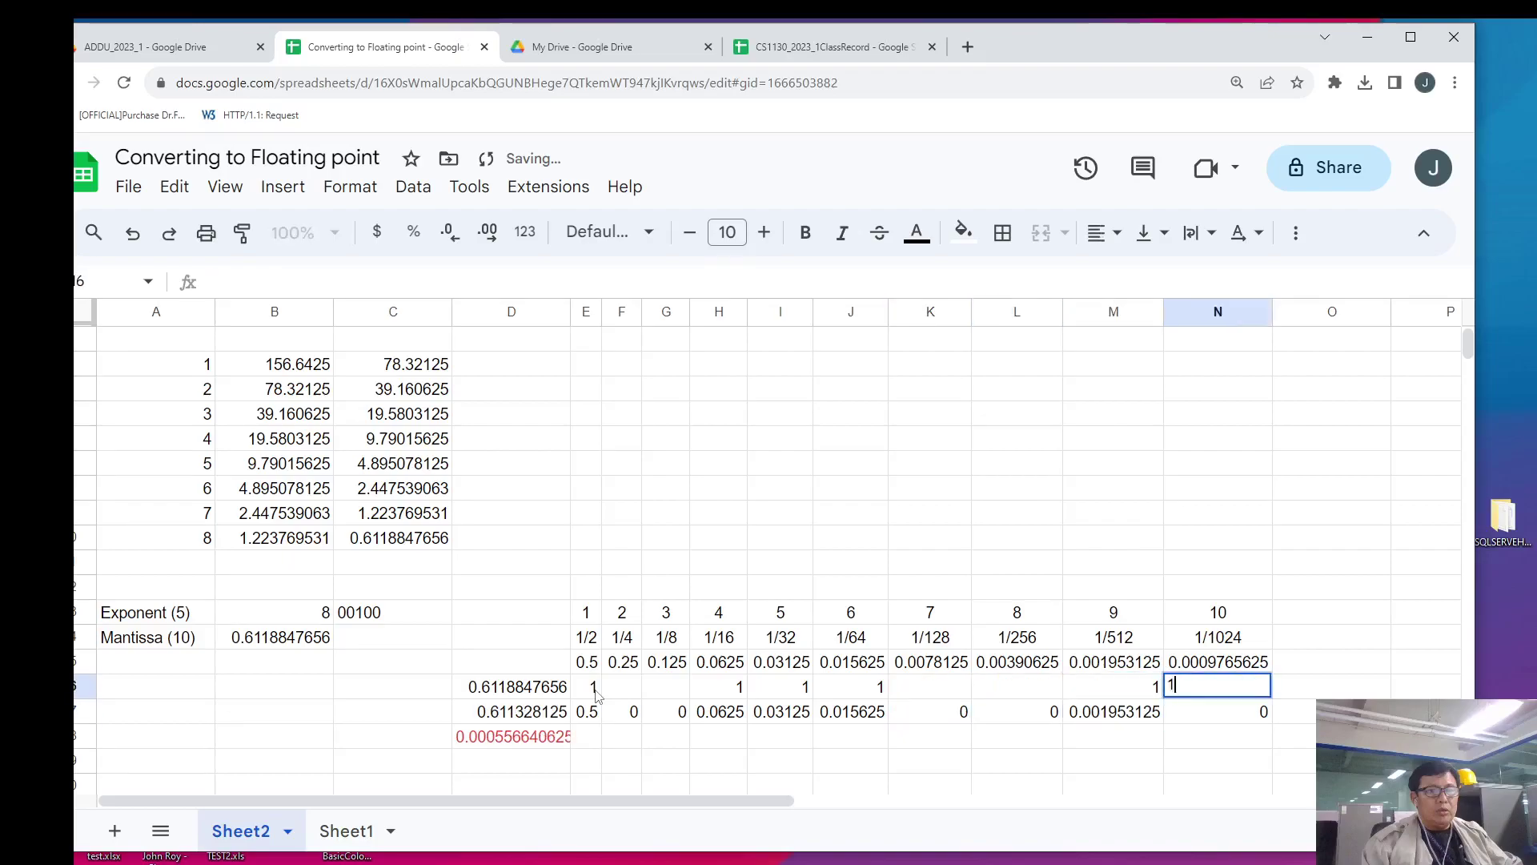
pyautogui.press('Return')
pyautogui.press('Up')
pyautogui.press('Delete')
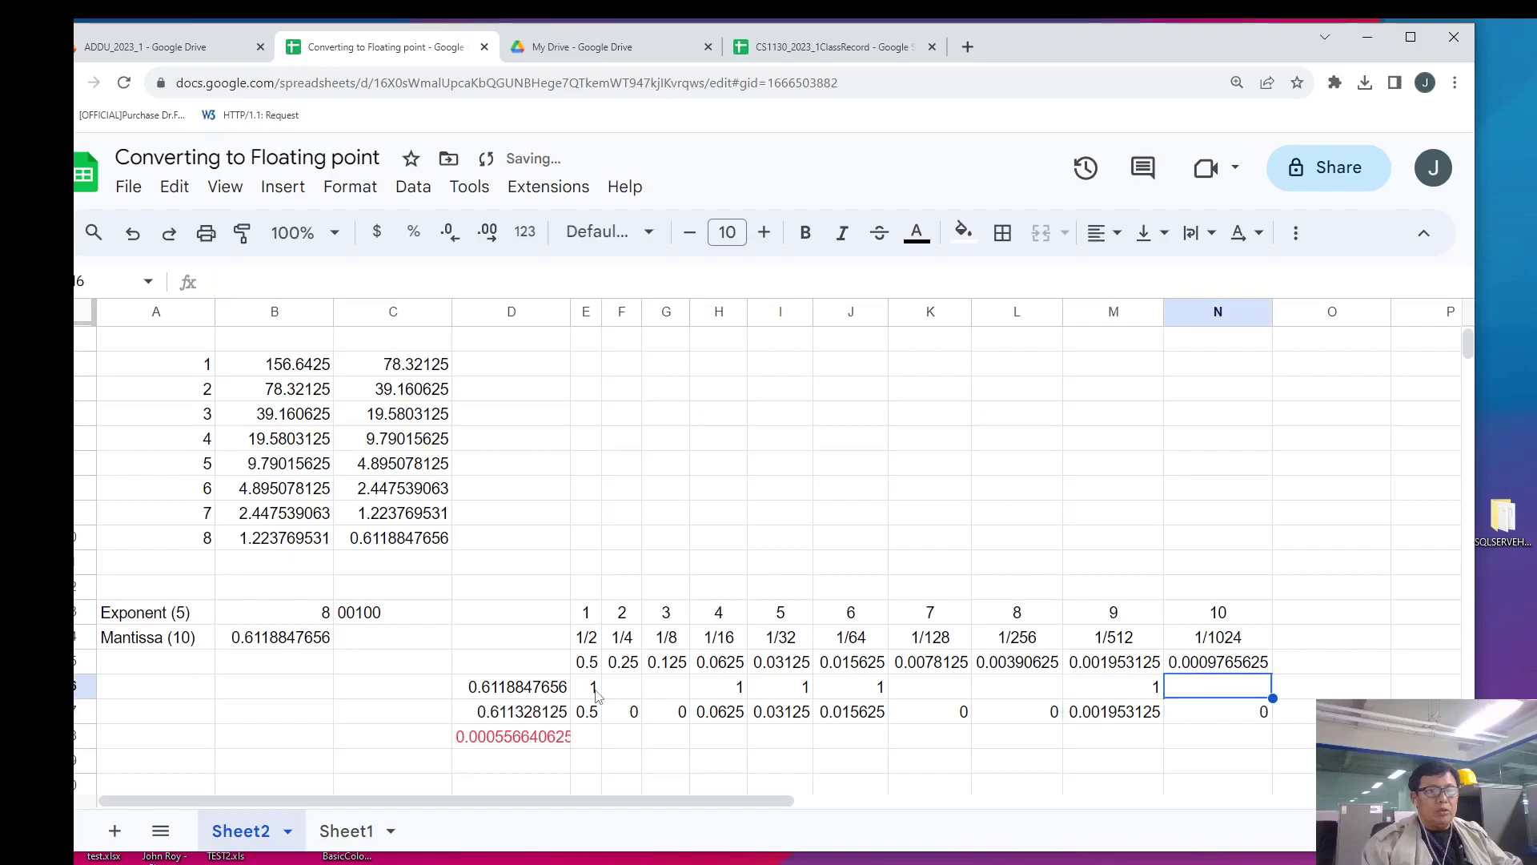
pyautogui.write('0')
pyautogui.press('Left')
pyautogui.press('Left')
pyautogui.write('0')
pyautogui.press('Left')
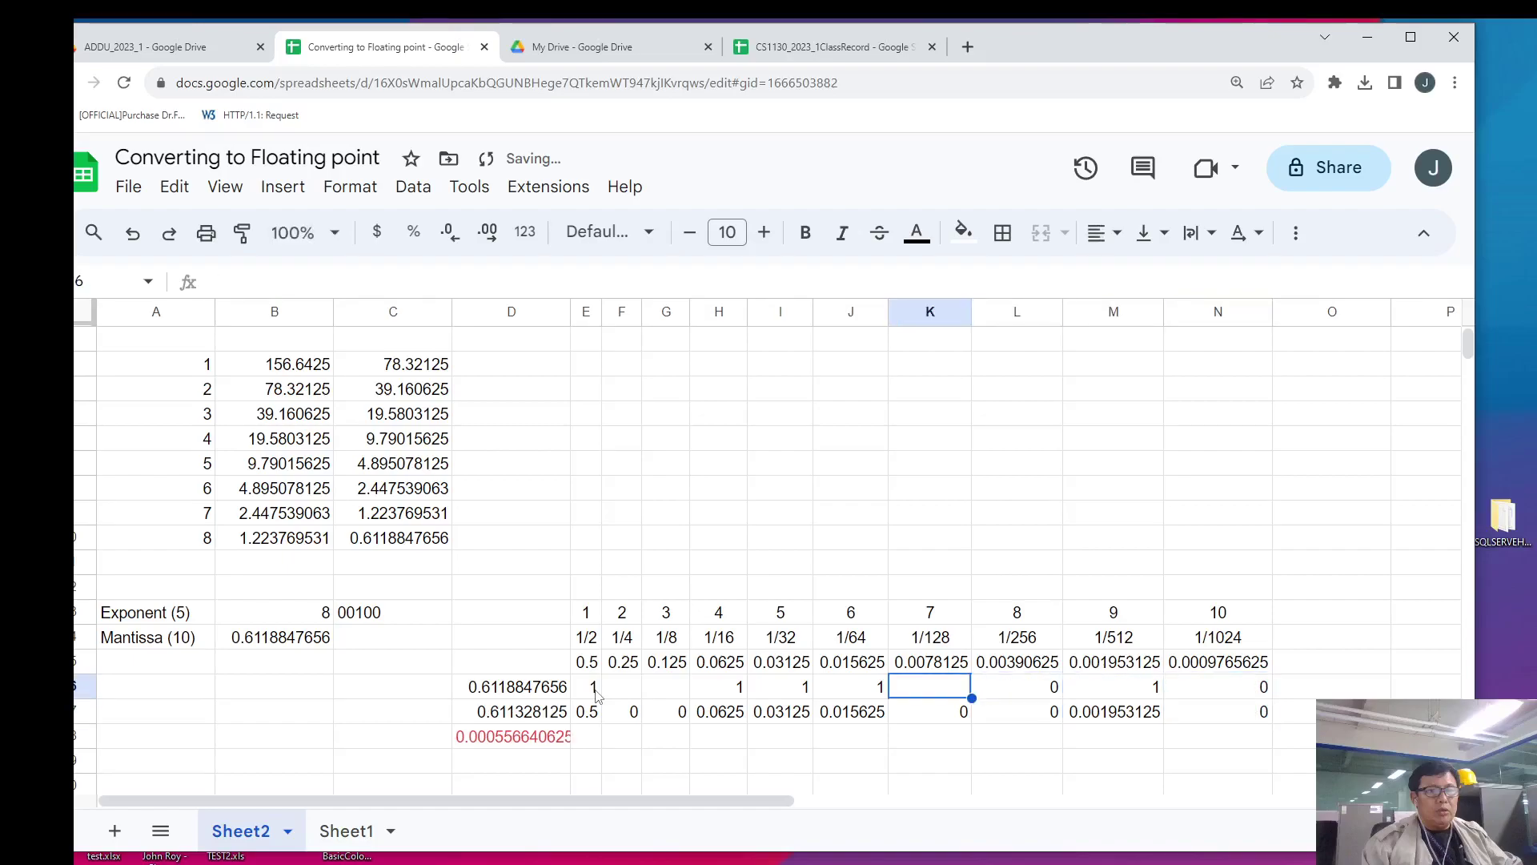
pyautogui.write('0')
pyautogui.press('Left')
pyautogui.press('Left')
pyautogui.press('Left')
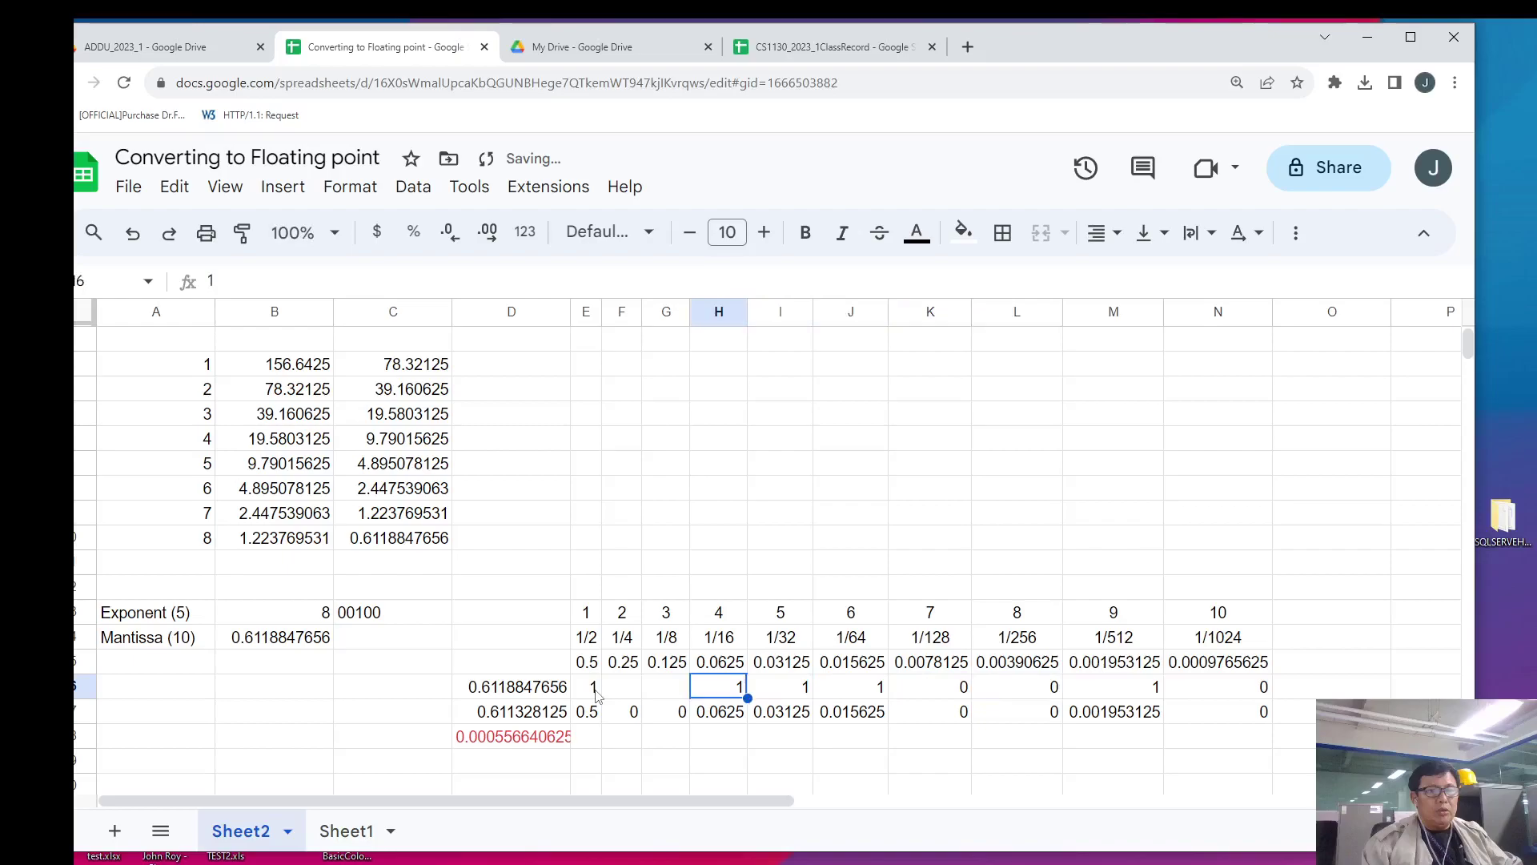
pyautogui.press('Left')
pyautogui.write('0')
pyautogui.press('Left')
pyautogui.write('0')
pyautogui.press('Left')
pyautogui.press('Left')
pyautogui.press('Left')
pyautogui.press('Left')
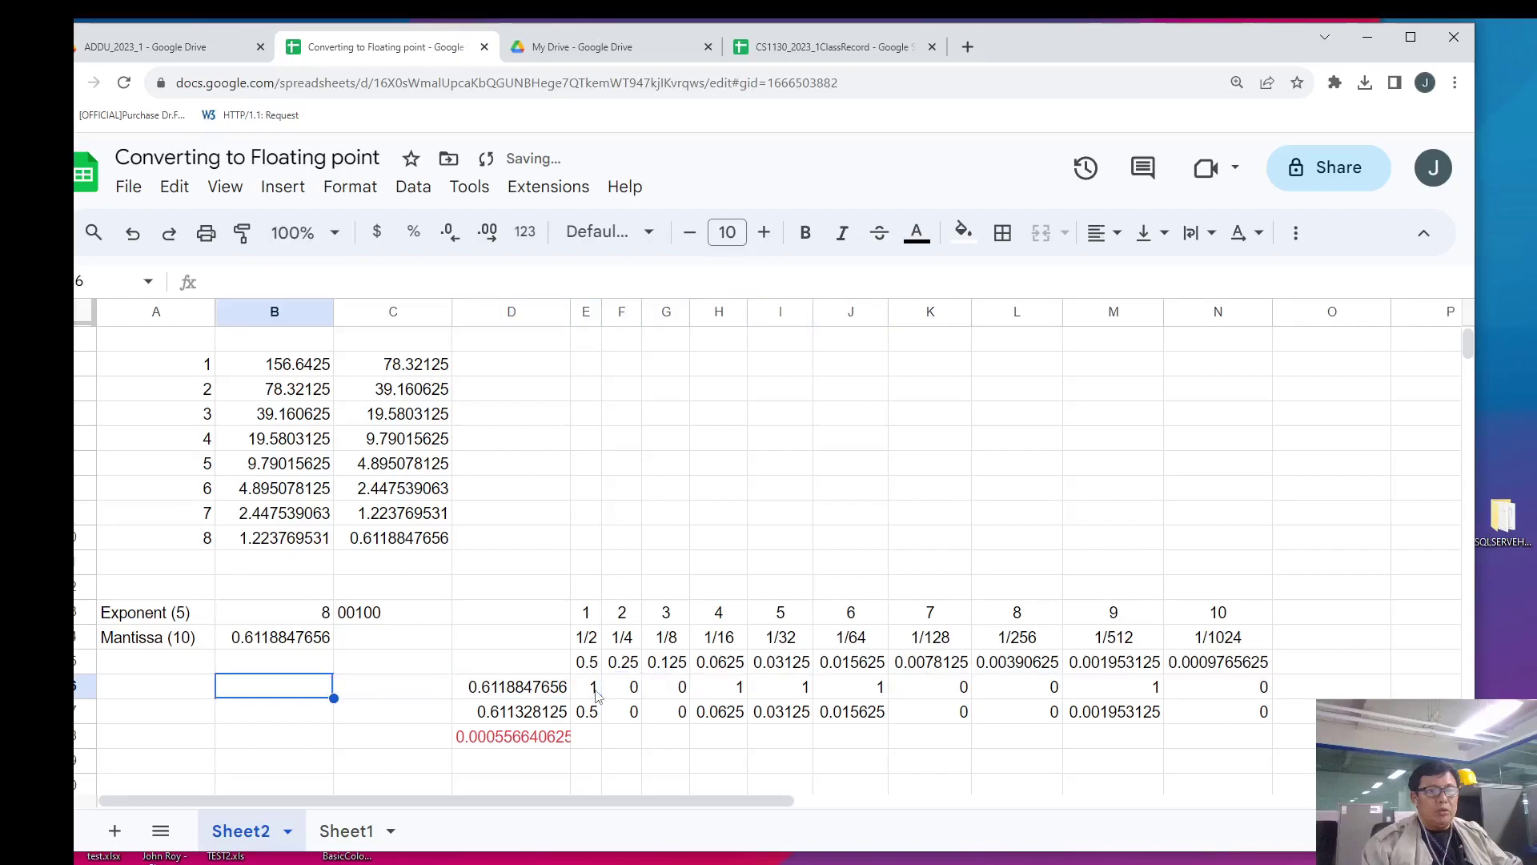
pyautogui.press('Up')
pyautogui.press('Up')
pyautogui.press('Right')
pyautogui.write("'")
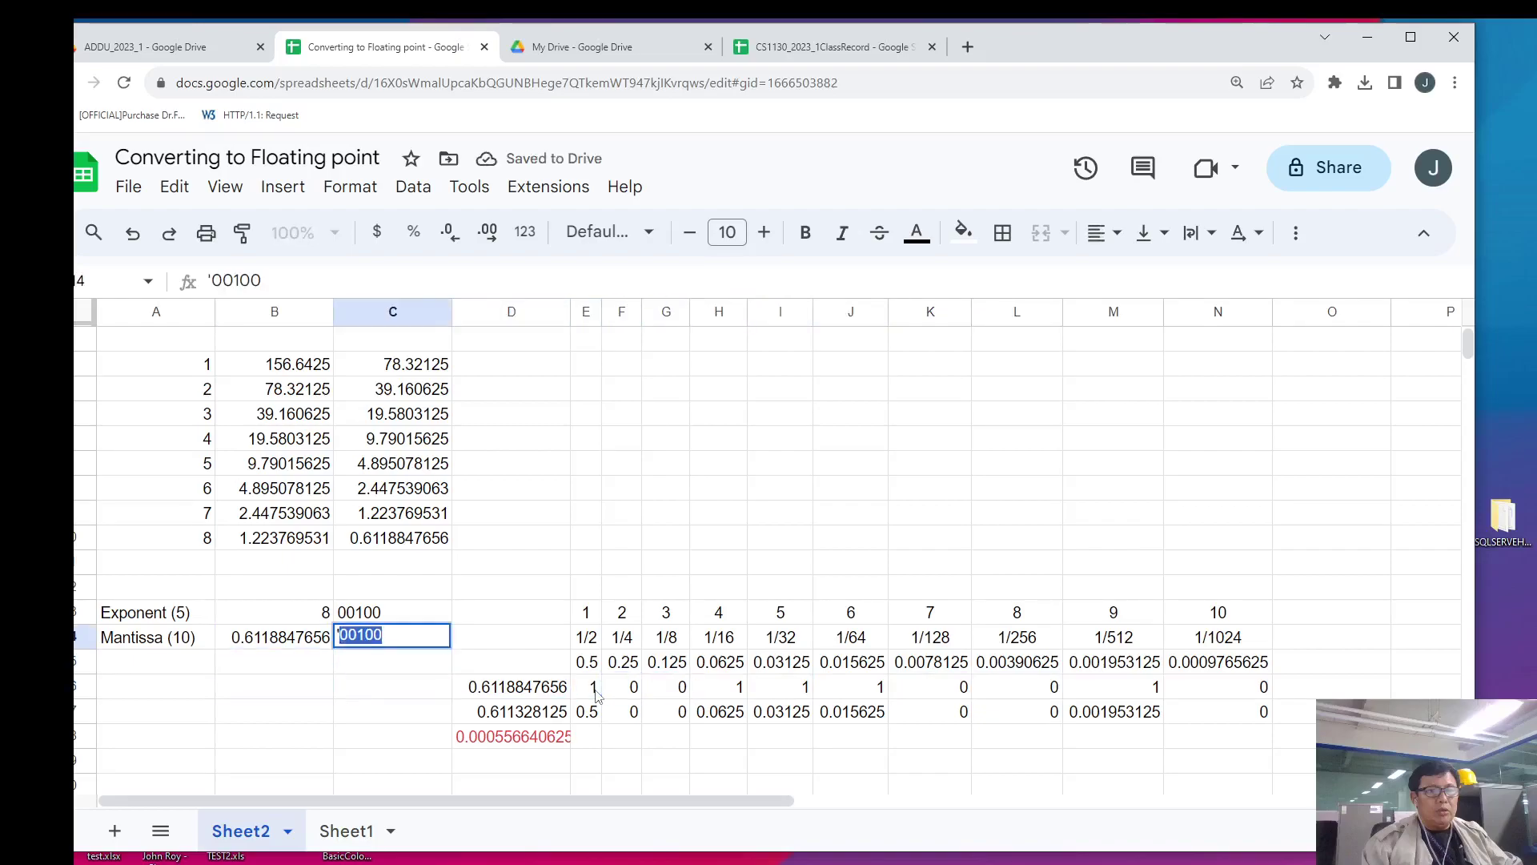
pyautogui.write('100')
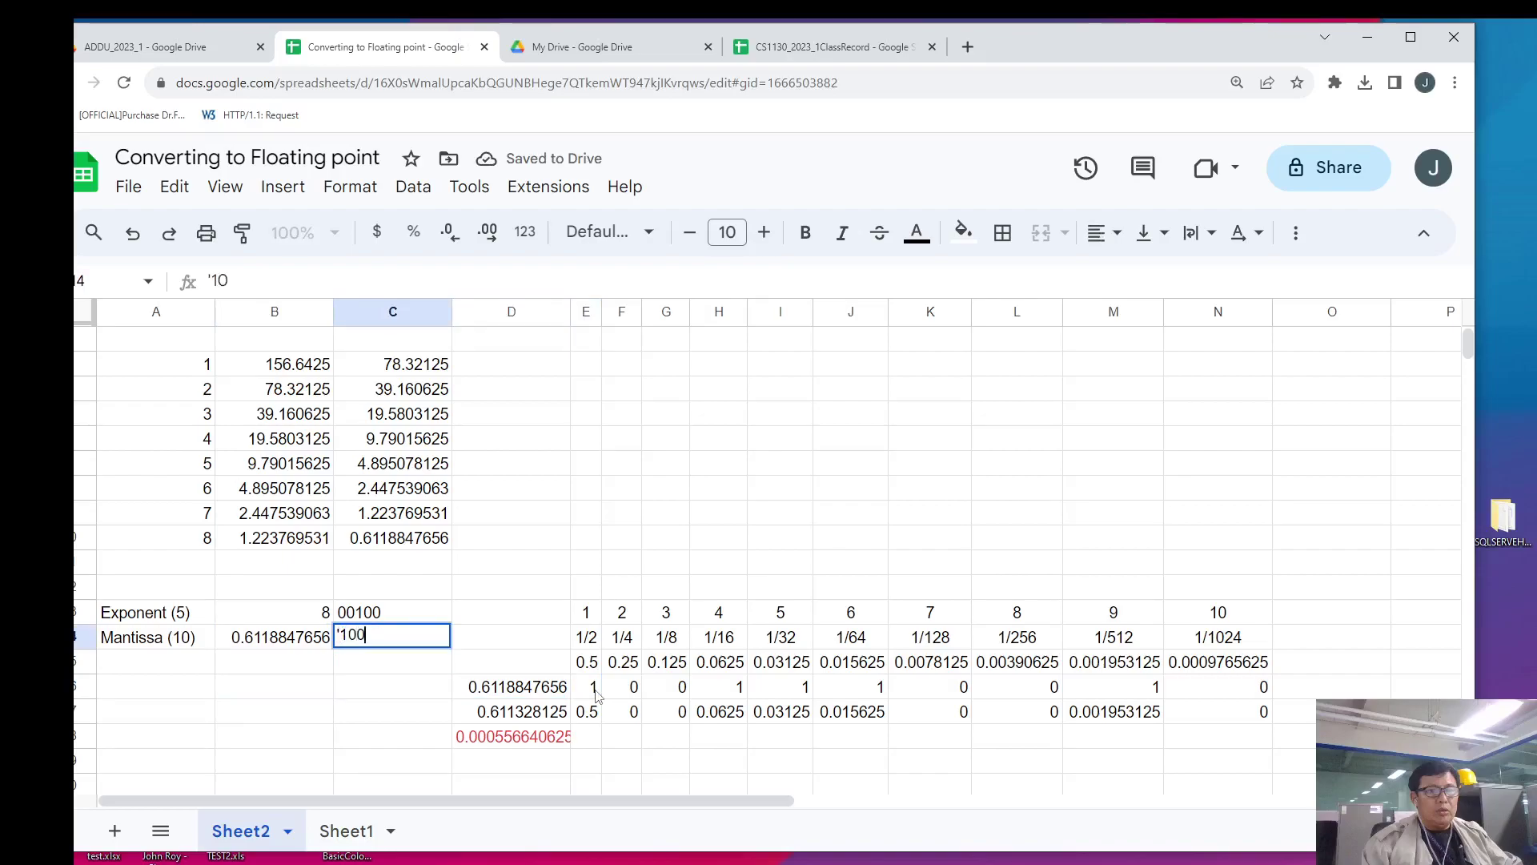
pyautogui.write('111')
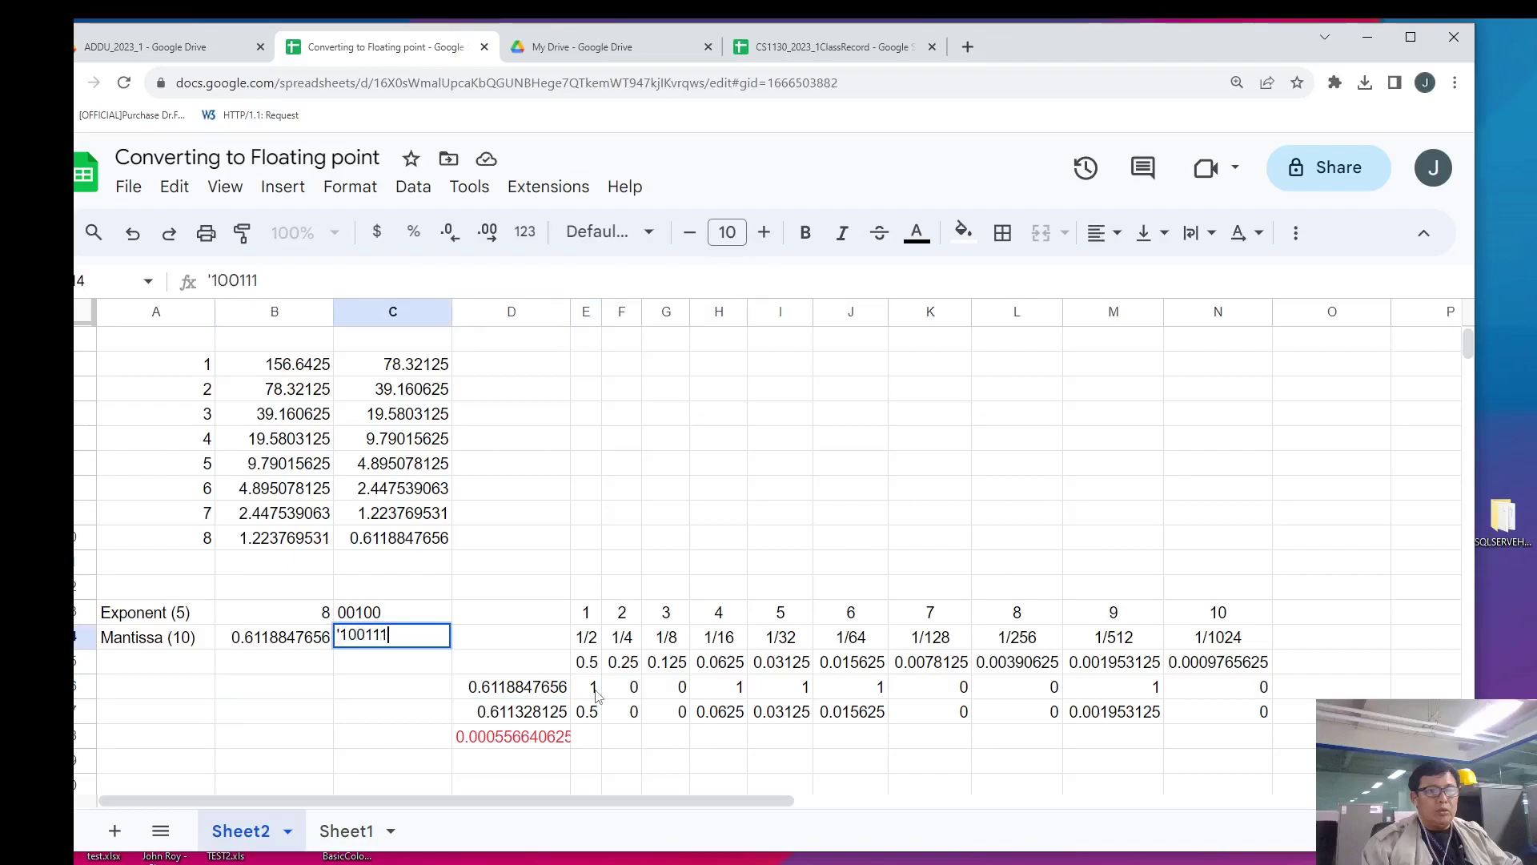
pyautogui.write('00')
pyautogui.write('10')
pyautogui.press('Return')
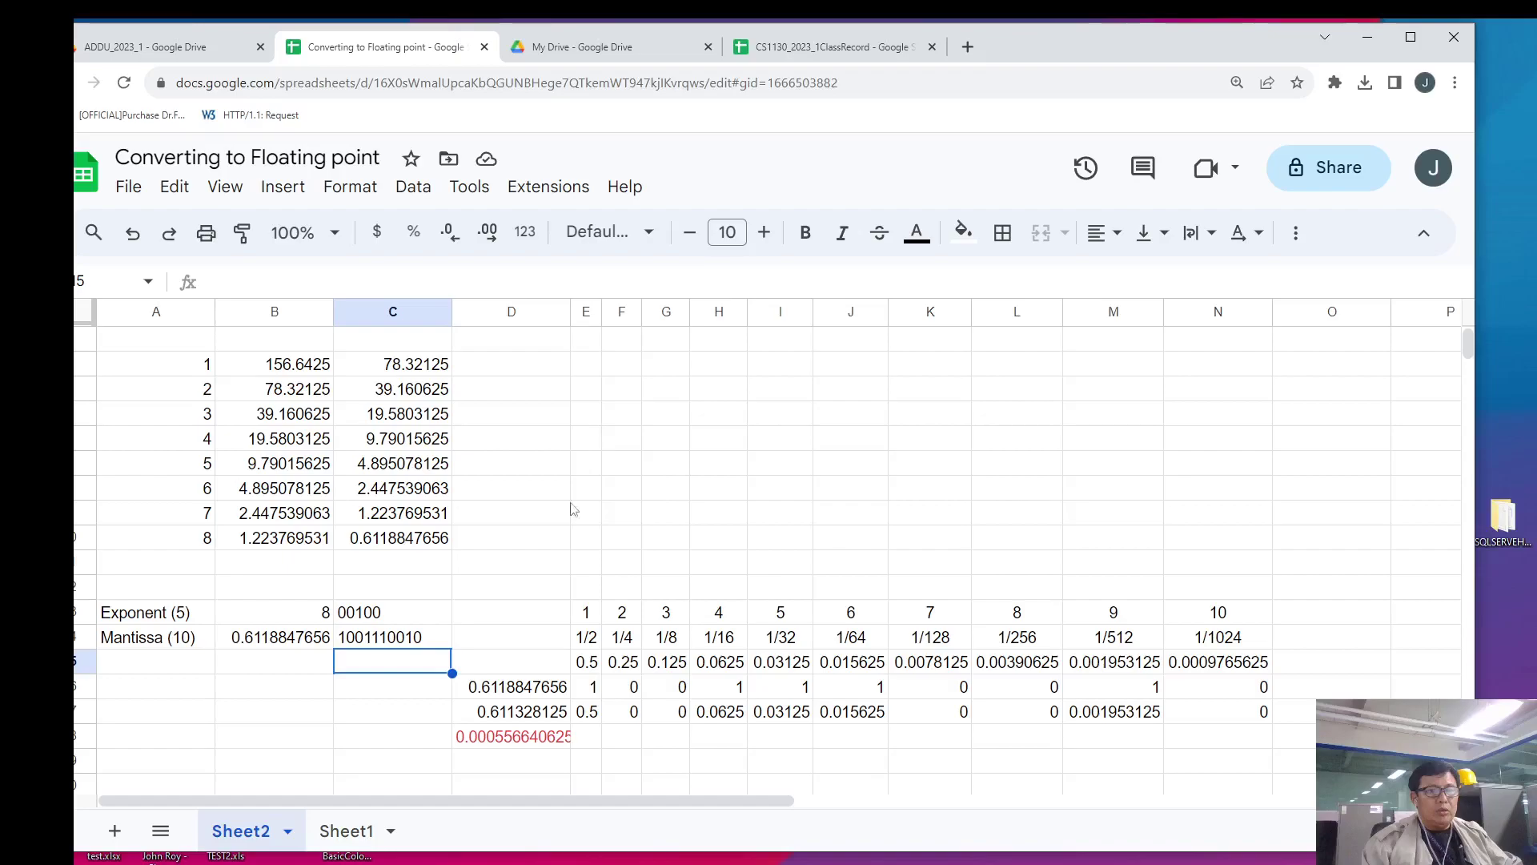
# - On a new sheet, enter 35.62 in B2 and the halving formula =B2/2 in C2
pyautogui.click(115, 833)
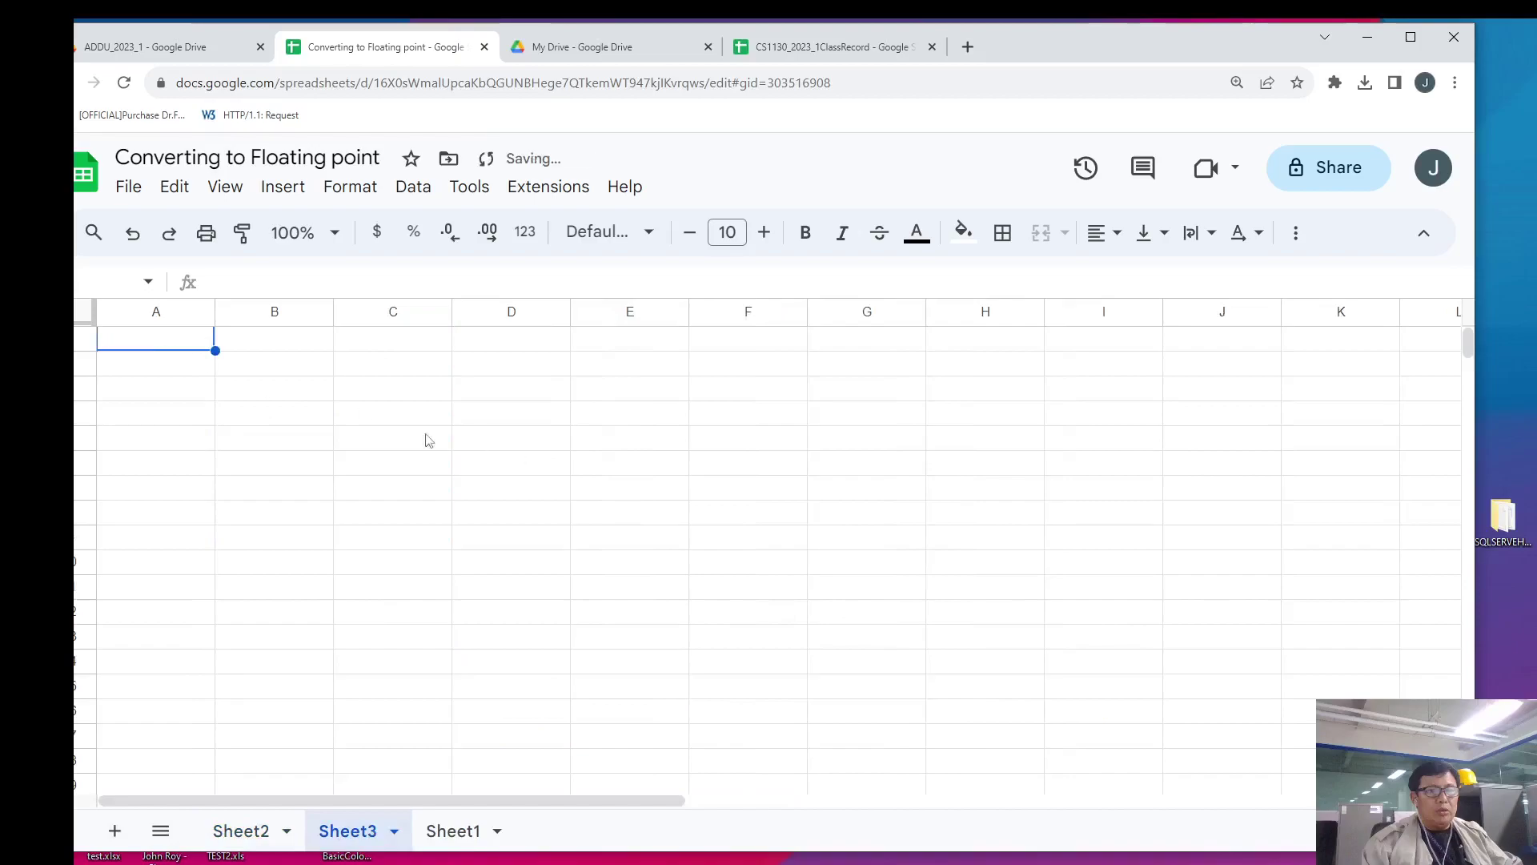
pyautogui.click(238, 374)
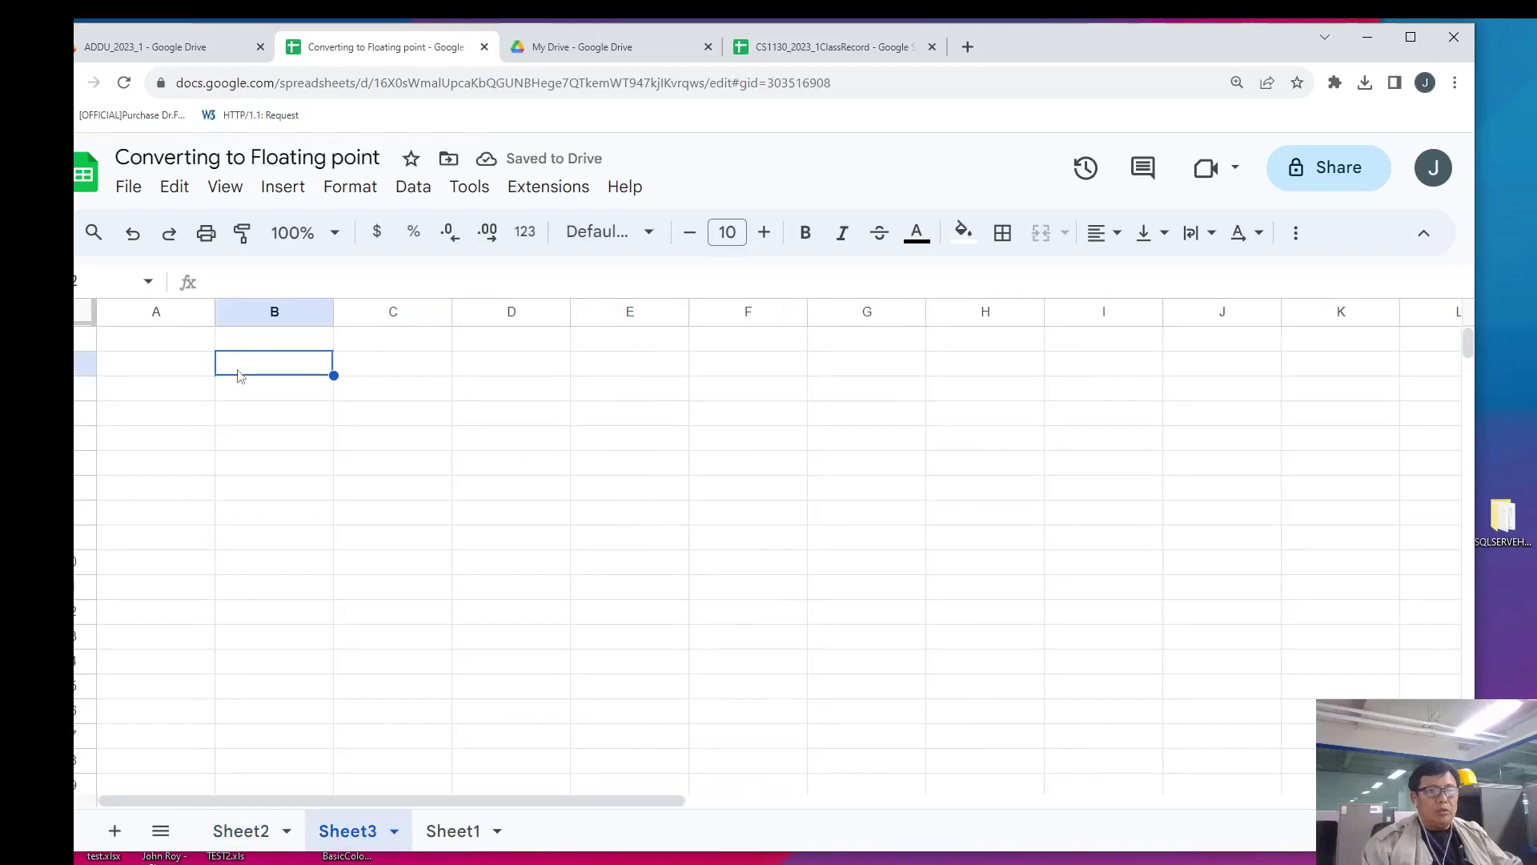
pyautogui.write('35')
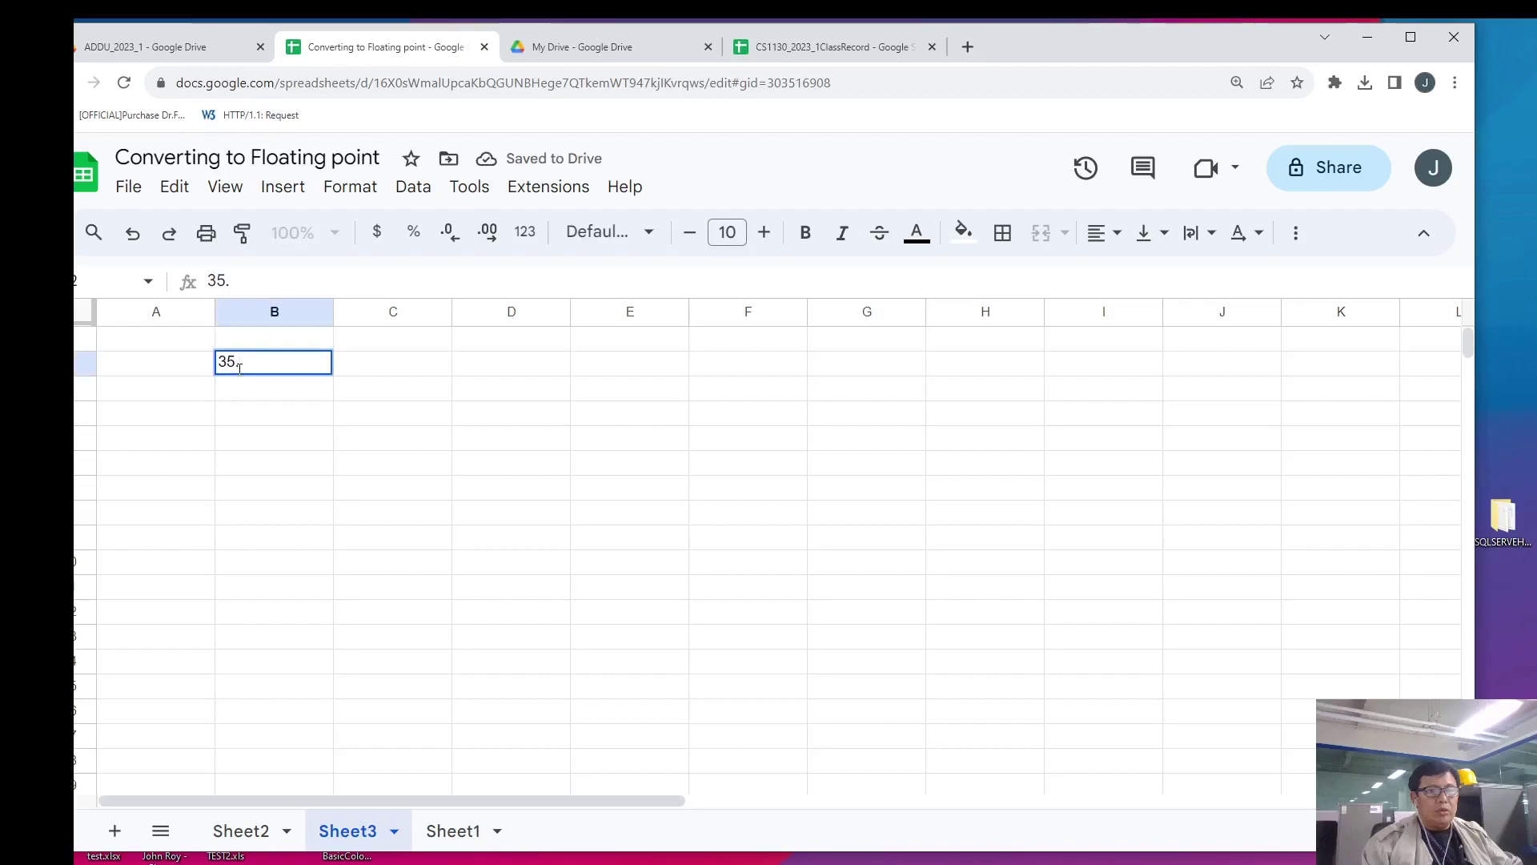
pyautogui.write('.62')
pyautogui.press('Return')
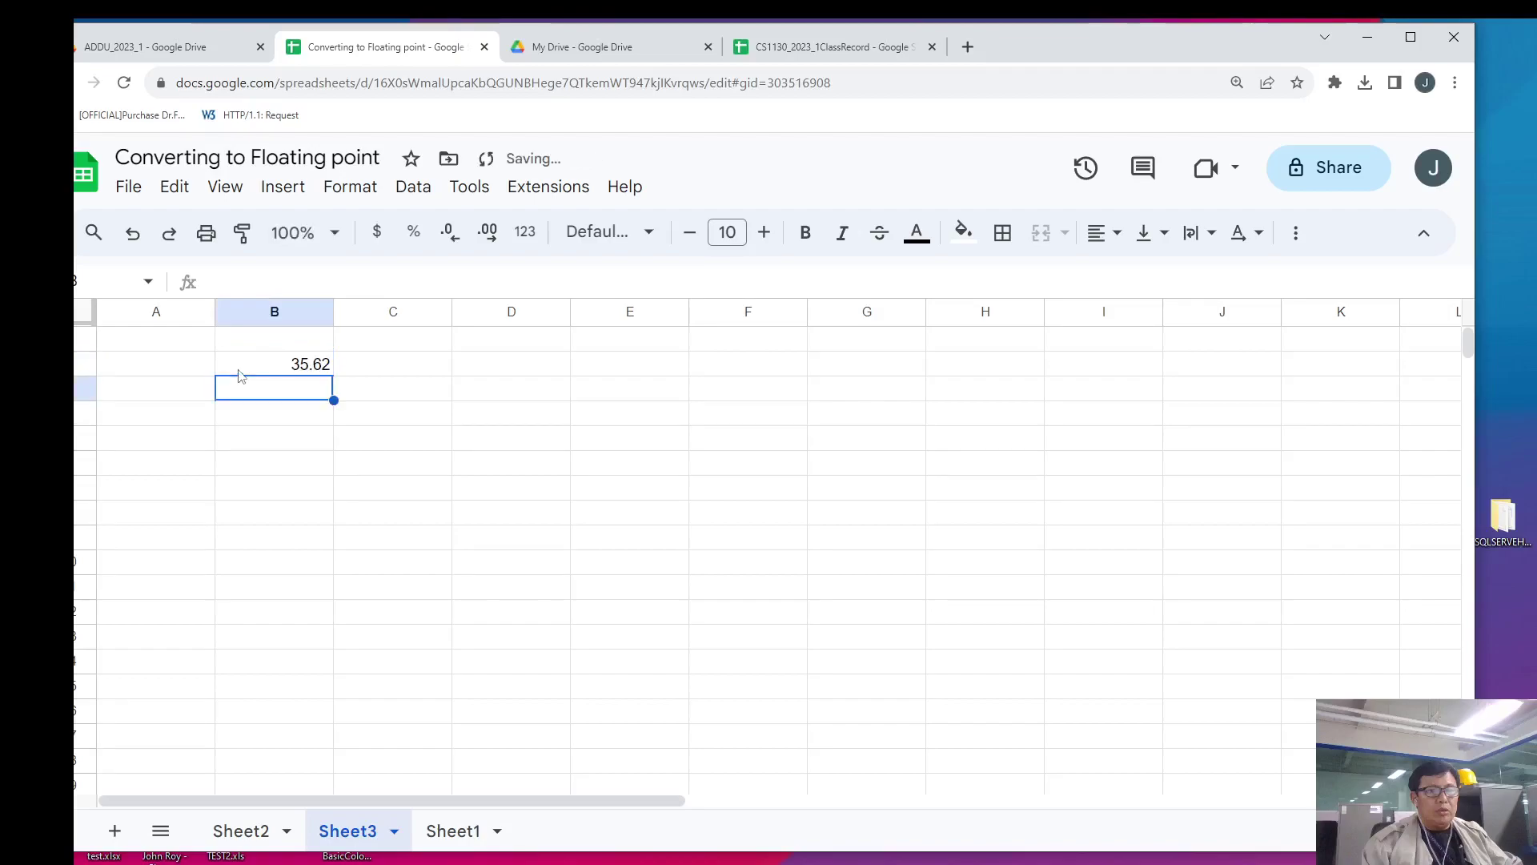
pyautogui.click(239, 372)
pyautogui.press('Right')
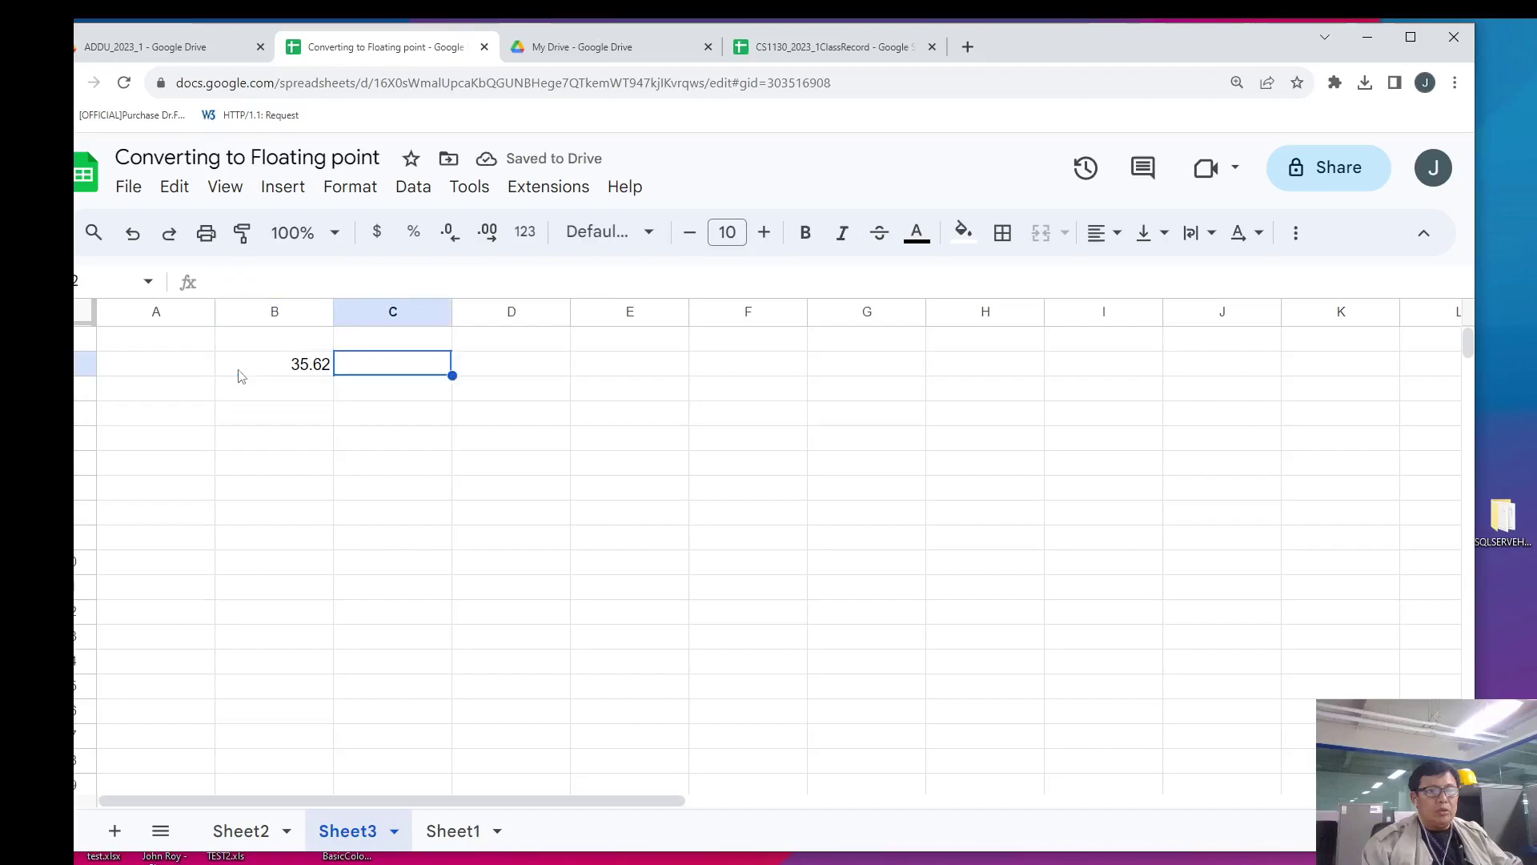
pyautogui.write('=')
pyautogui.click(240, 374)
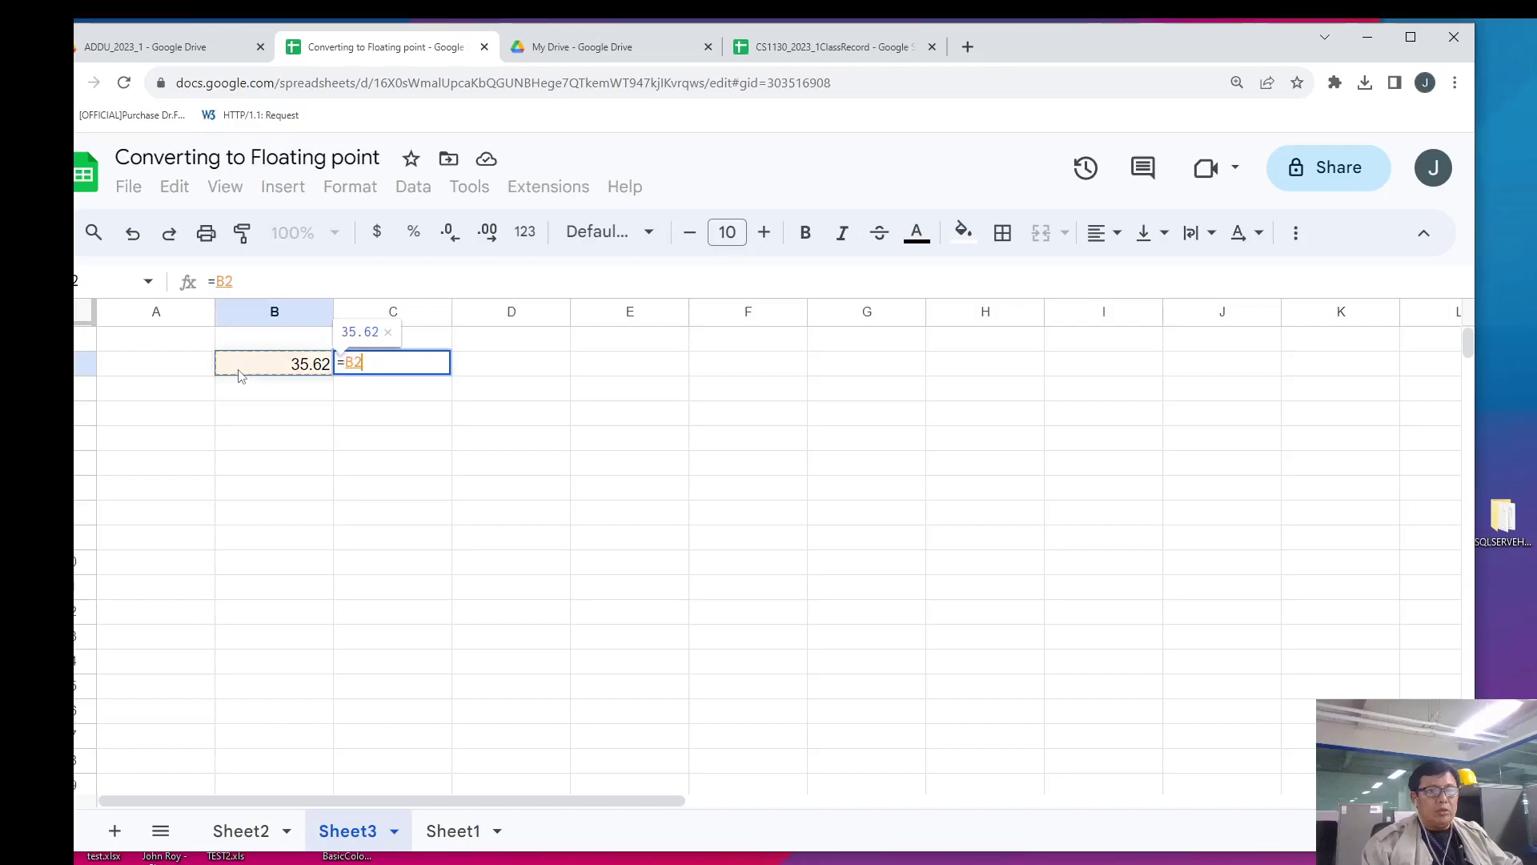
pyautogui.write('/2')
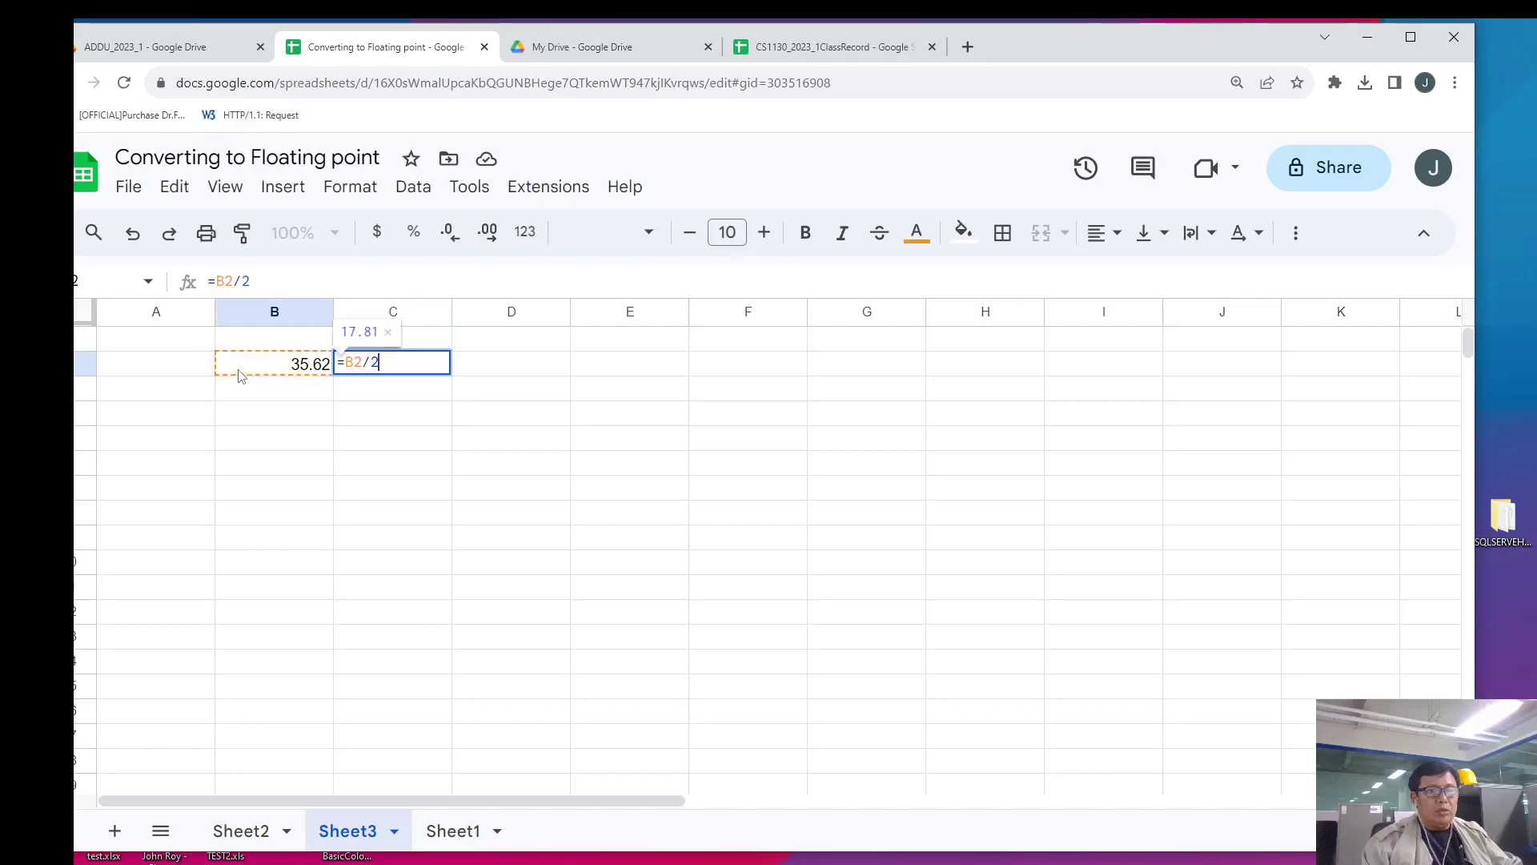
pyautogui.press('Return')
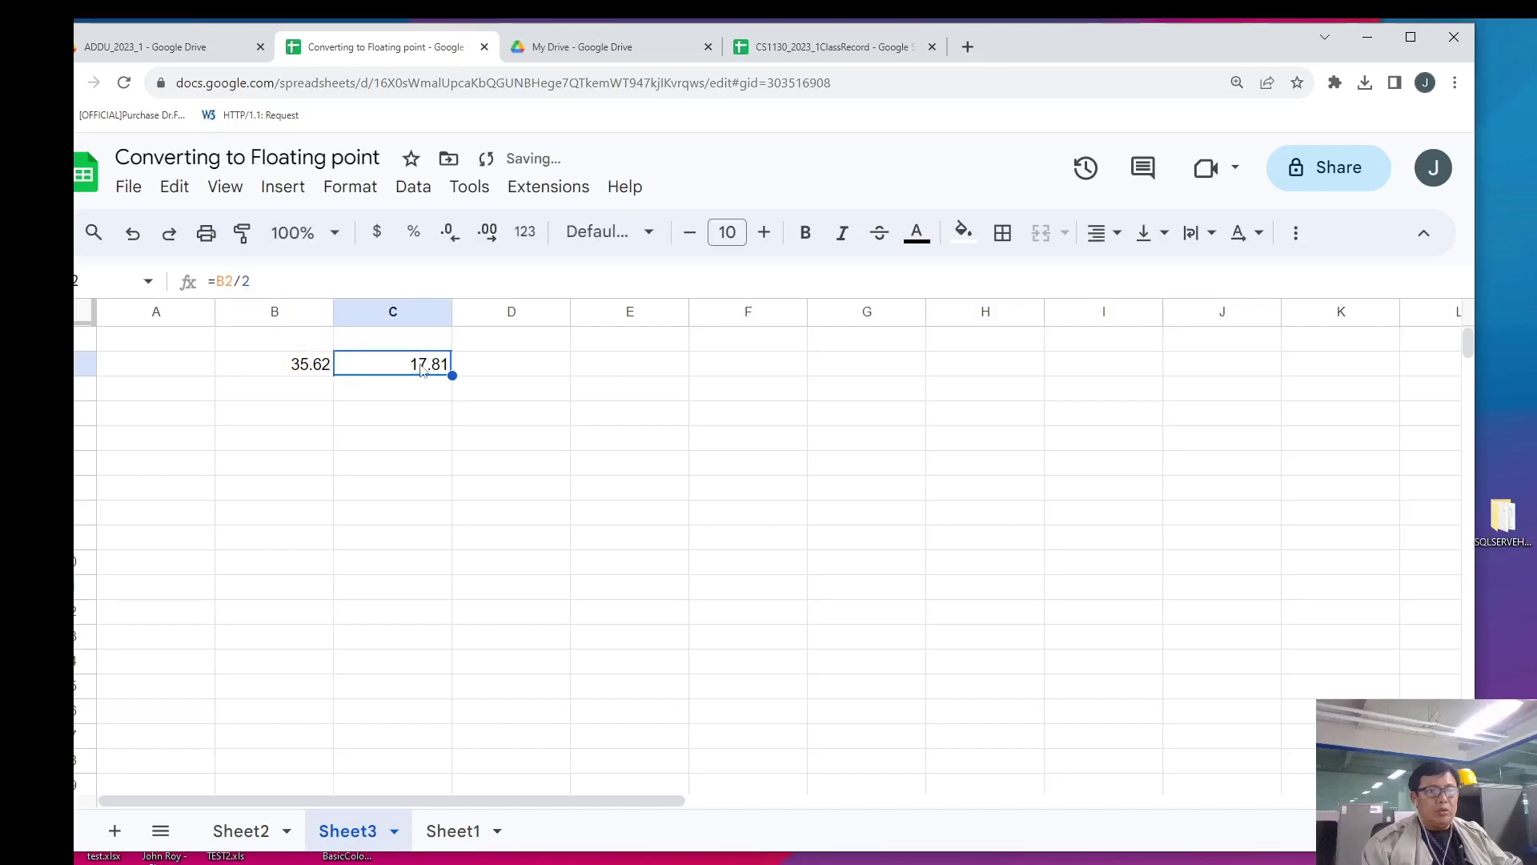
# - Paste the 17.81 result as a value into B3 and copy the halving formula into C3
pyautogui.rightClick(422, 369)
pyautogui.click(472, 290)
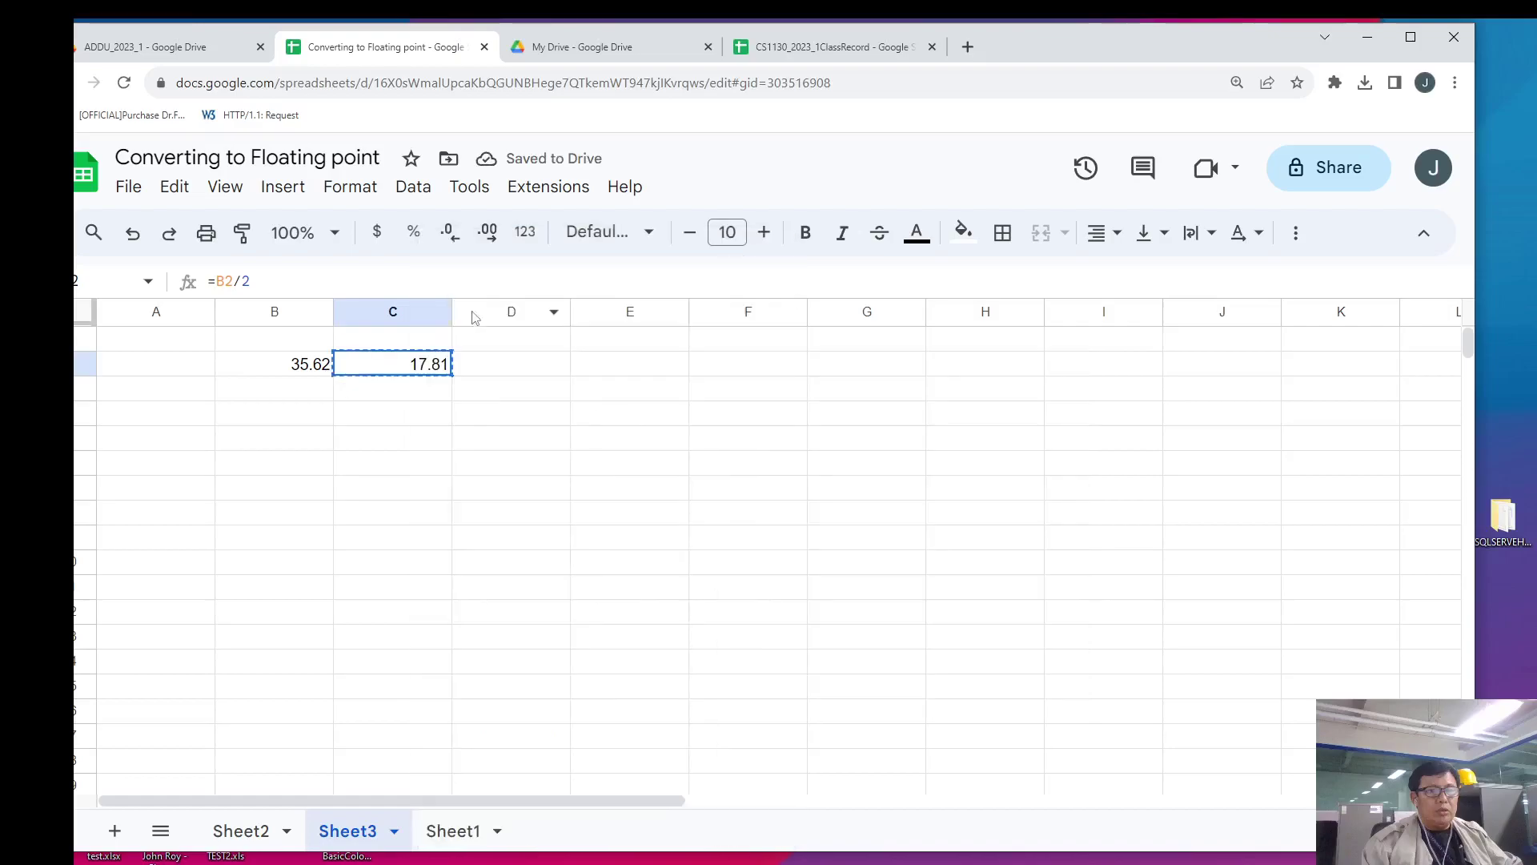
pyautogui.click(318, 402)
pyautogui.rightClick(318, 402)
pyautogui.moveTo(583, 379)
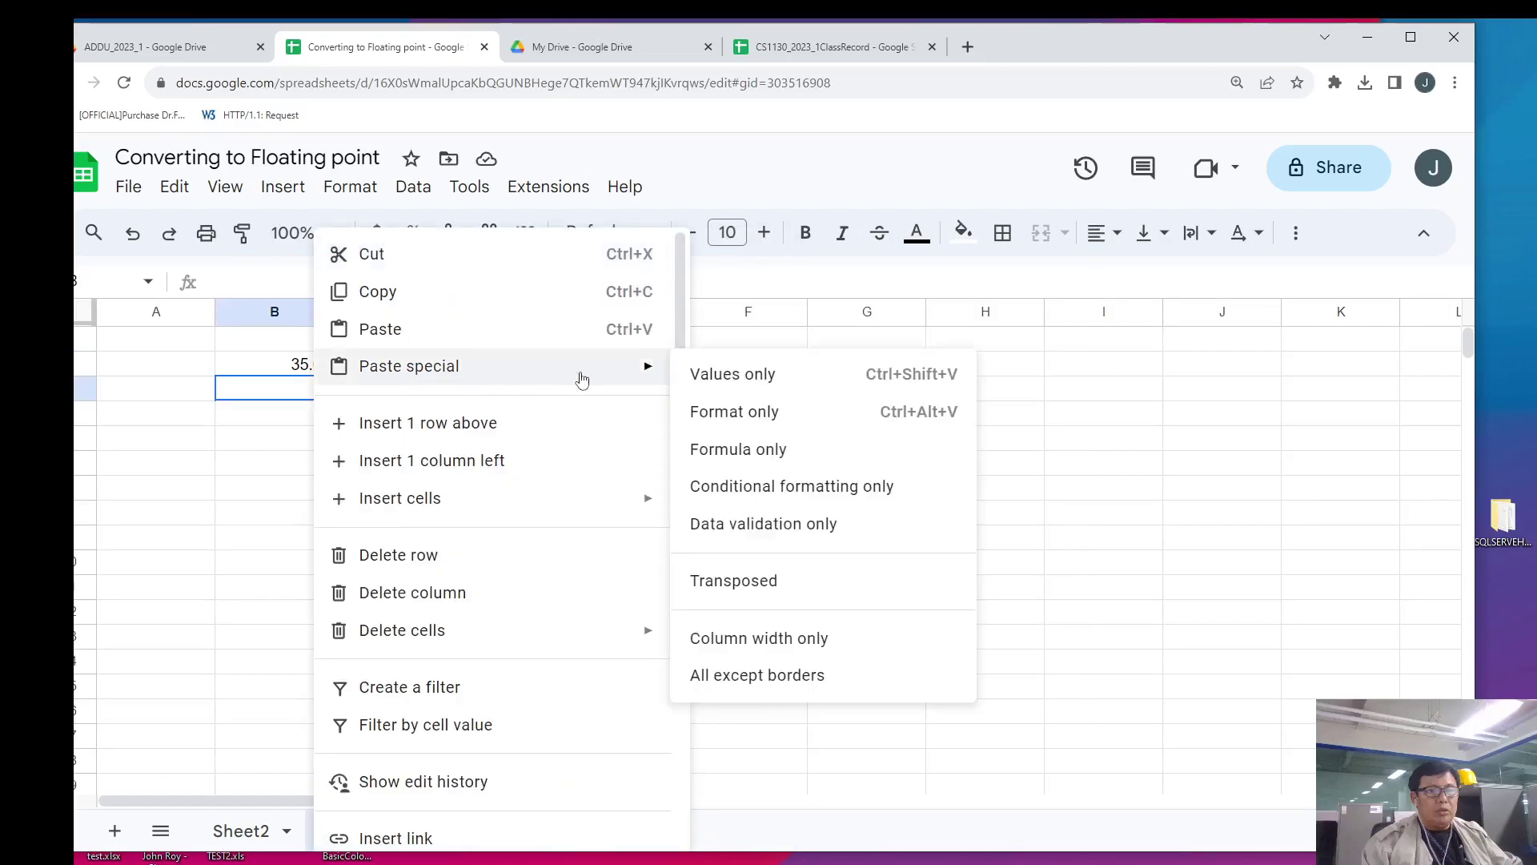
pyautogui.click(713, 376)
pyautogui.click(429, 367)
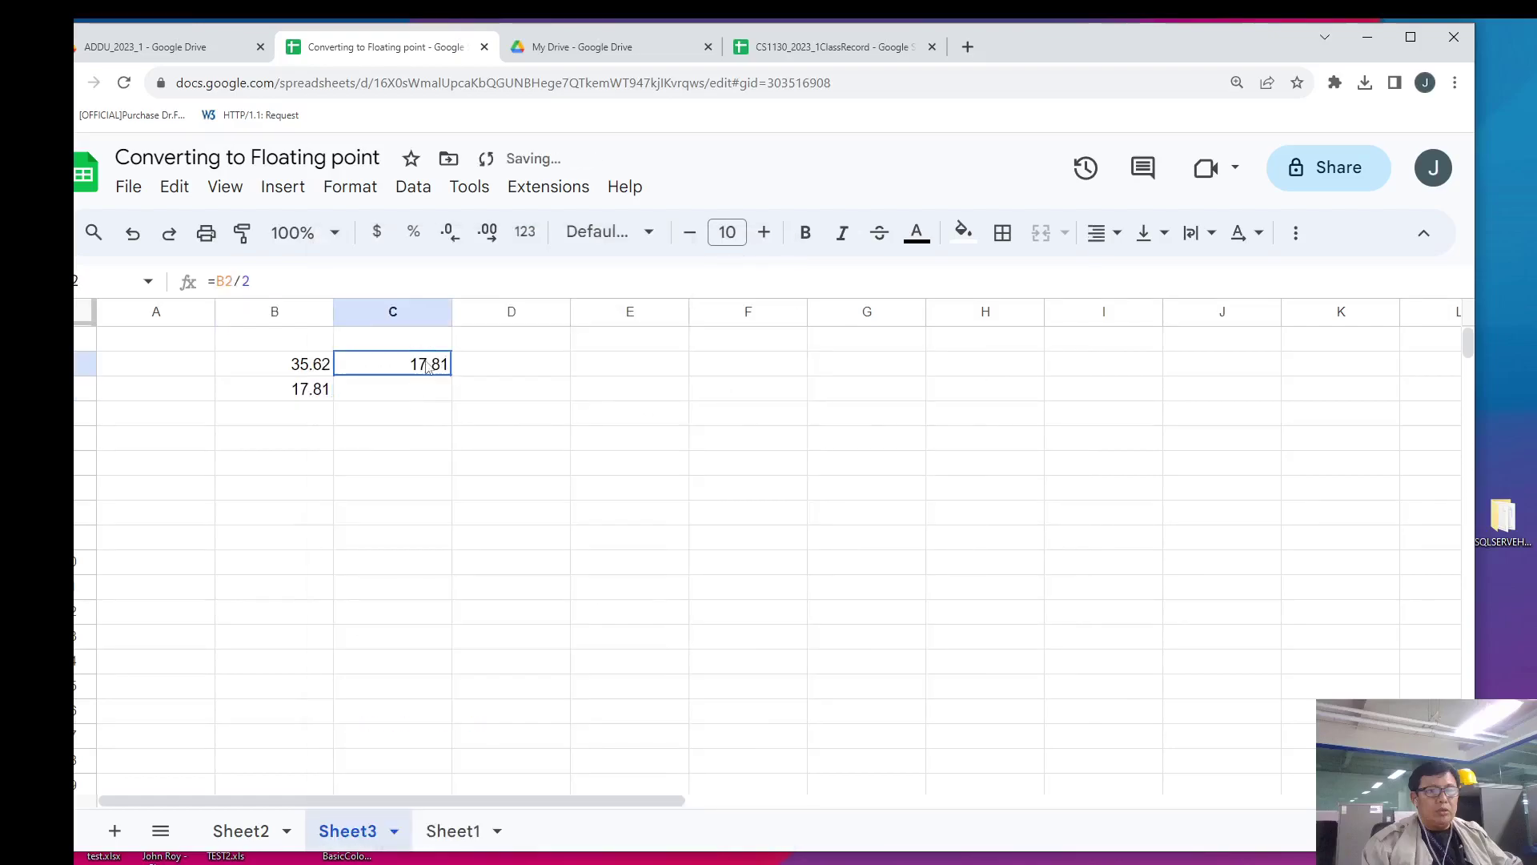
pyautogui.press('Down')
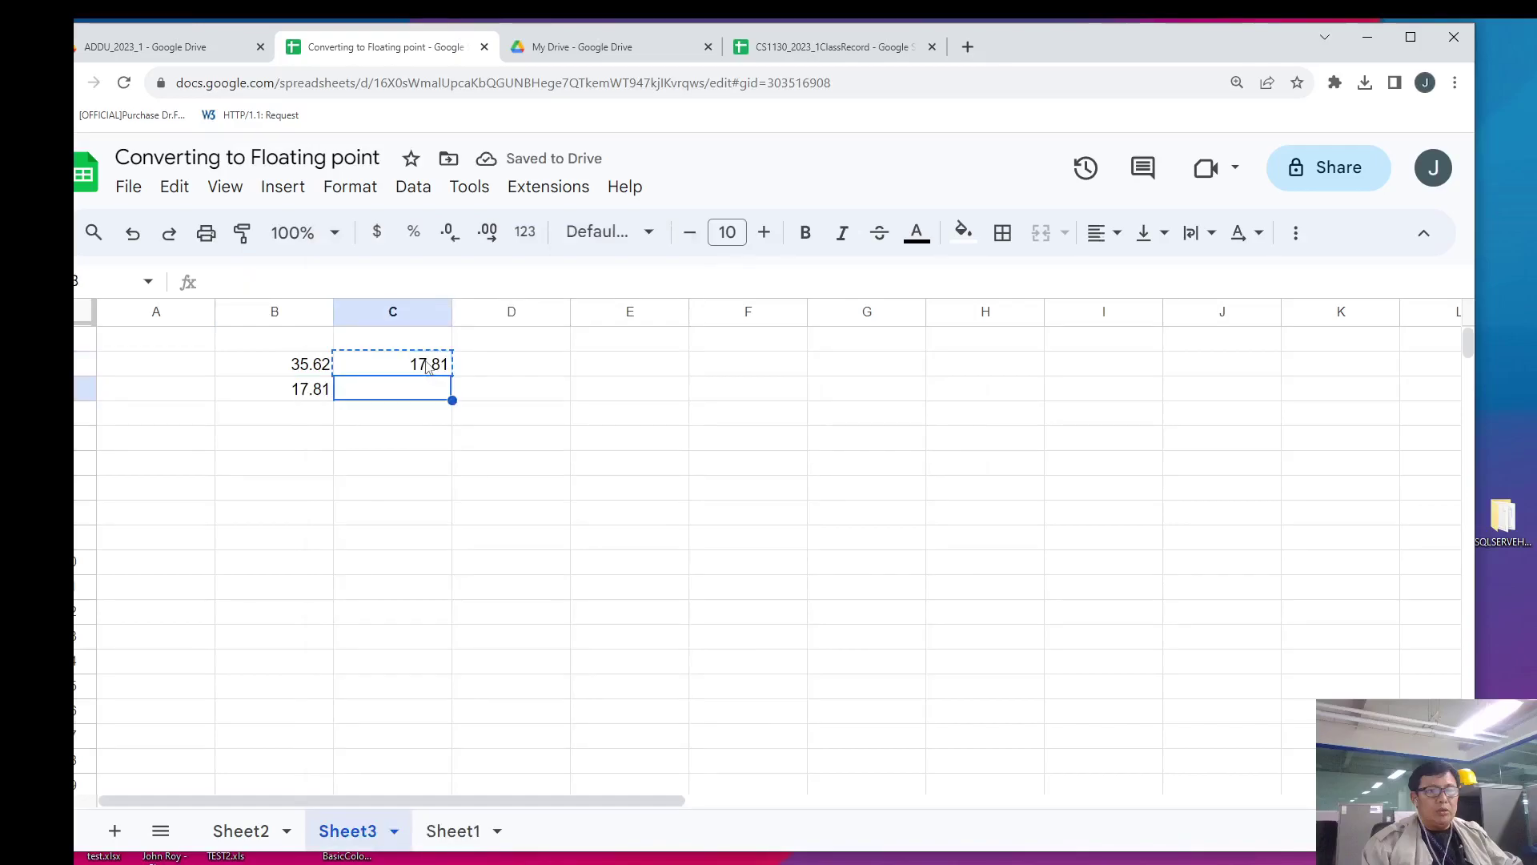
pyautogui.write('8.905')
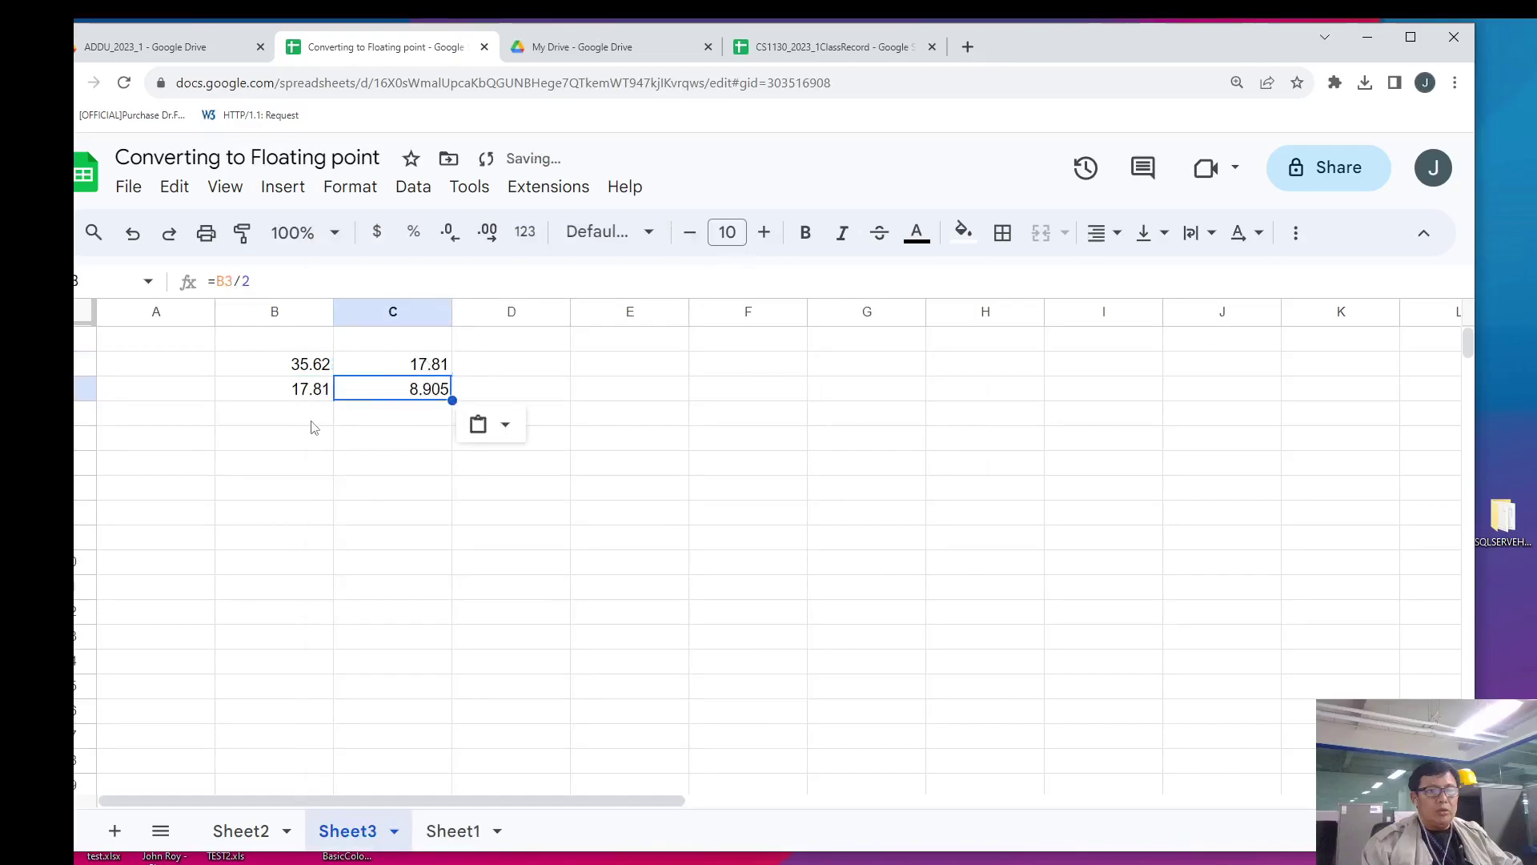
# - Paste 8.905 as a value into B4 and enter =B4/2 in C4
pyautogui.rightClick(381, 394)
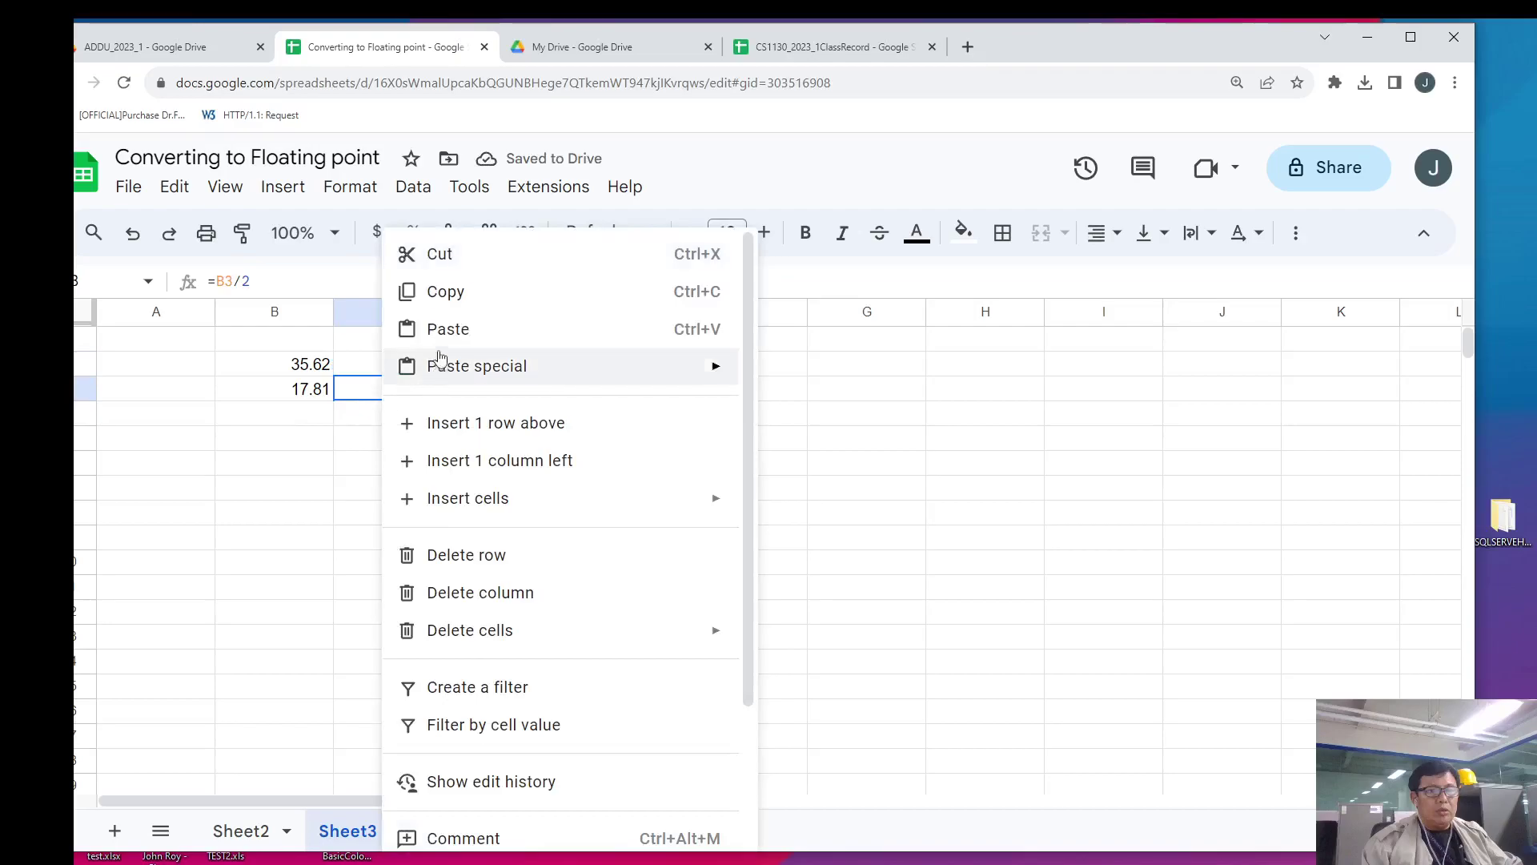
pyautogui.click(463, 295)
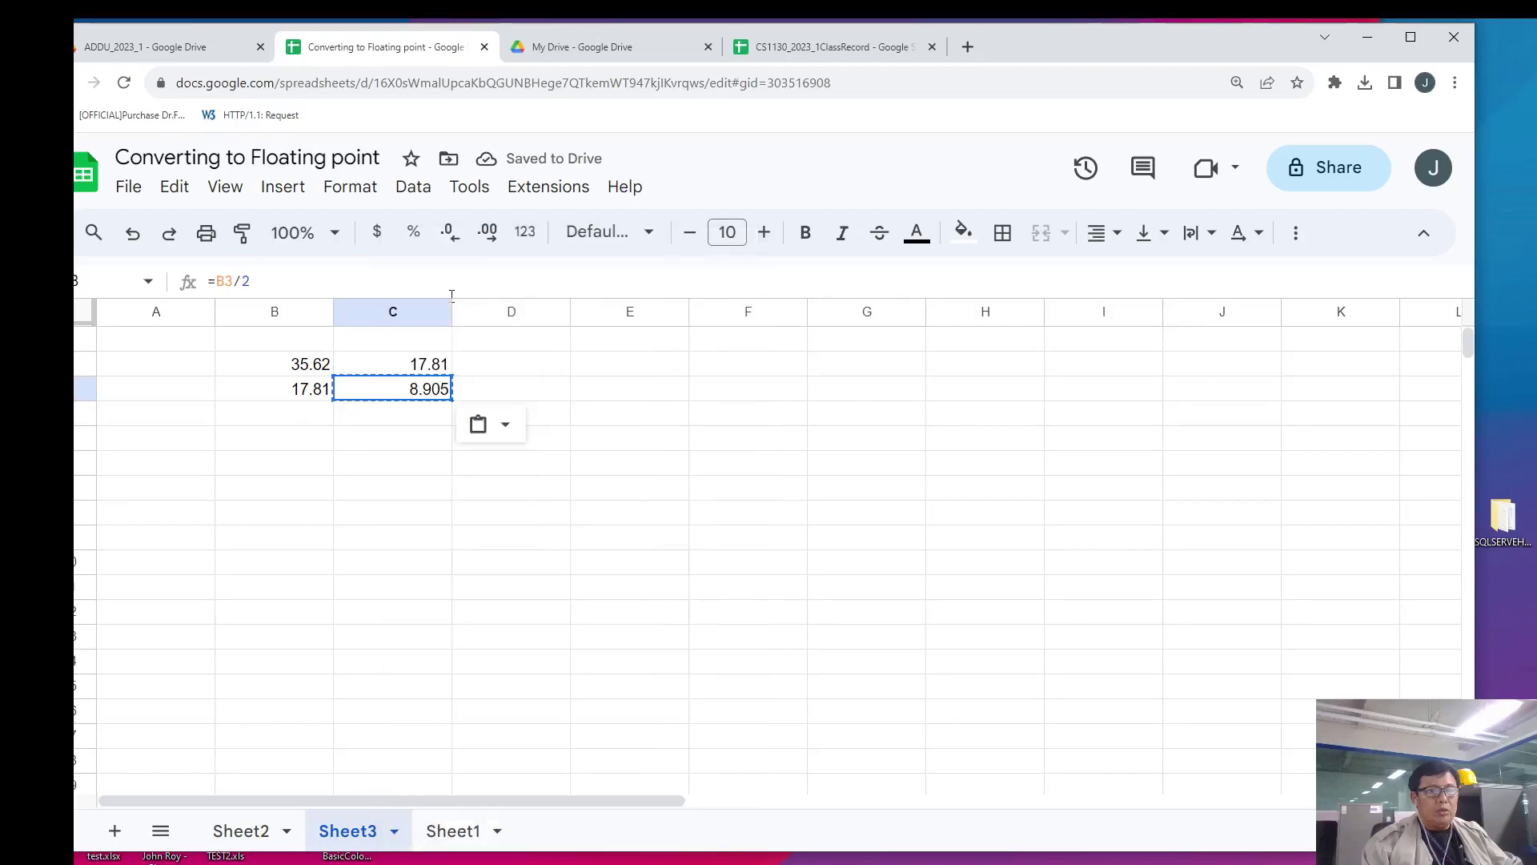
pyautogui.rightClick(307, 421)
pyautogui.moveTo(414, 370)
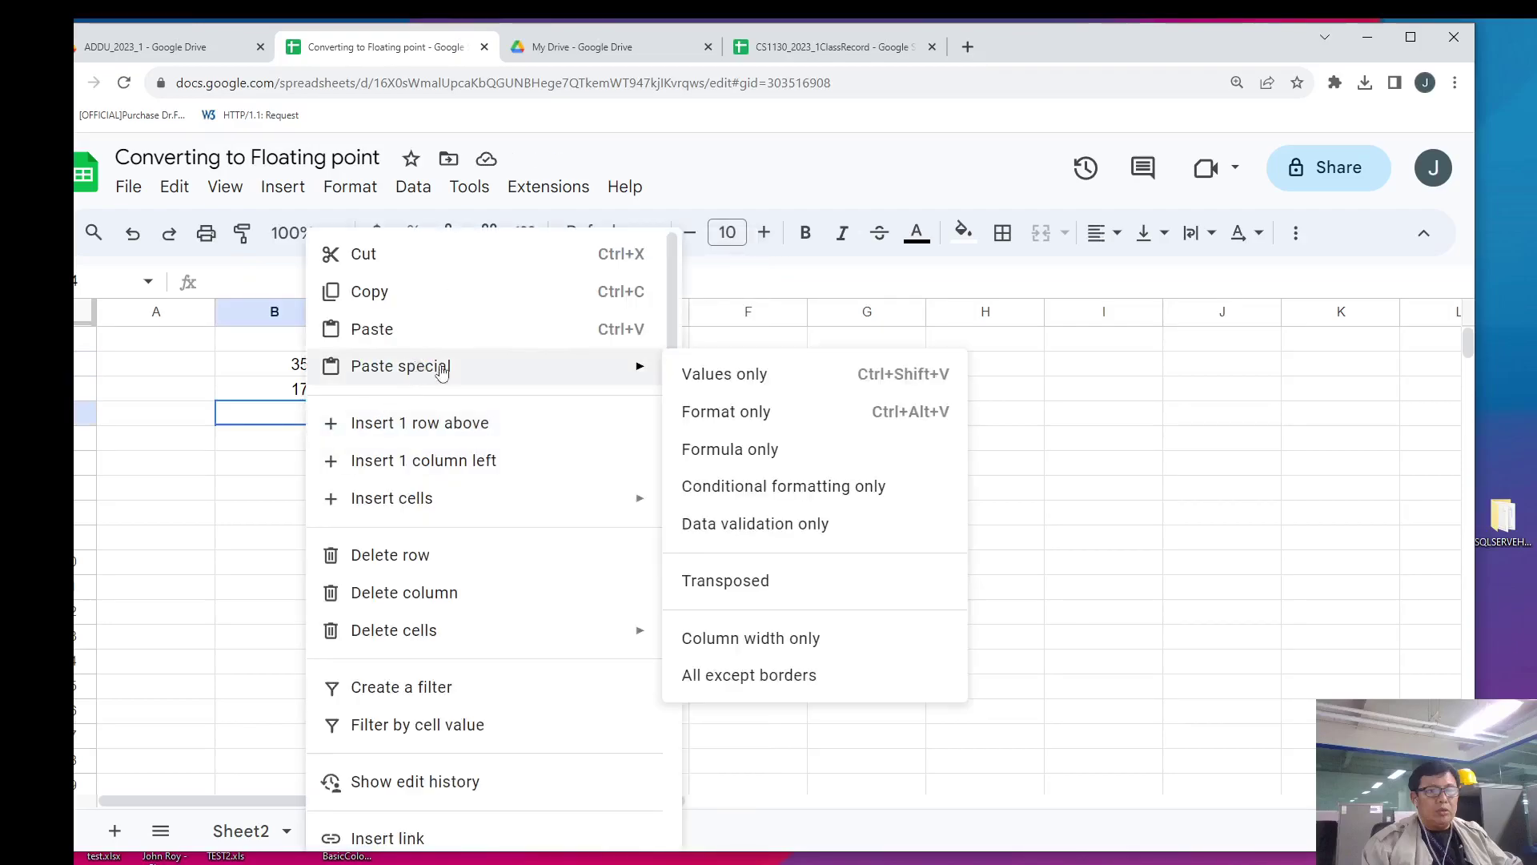
pyautogui.click(694, 375)
pyautogui.click(415, 422)
pyautogui.write('=')
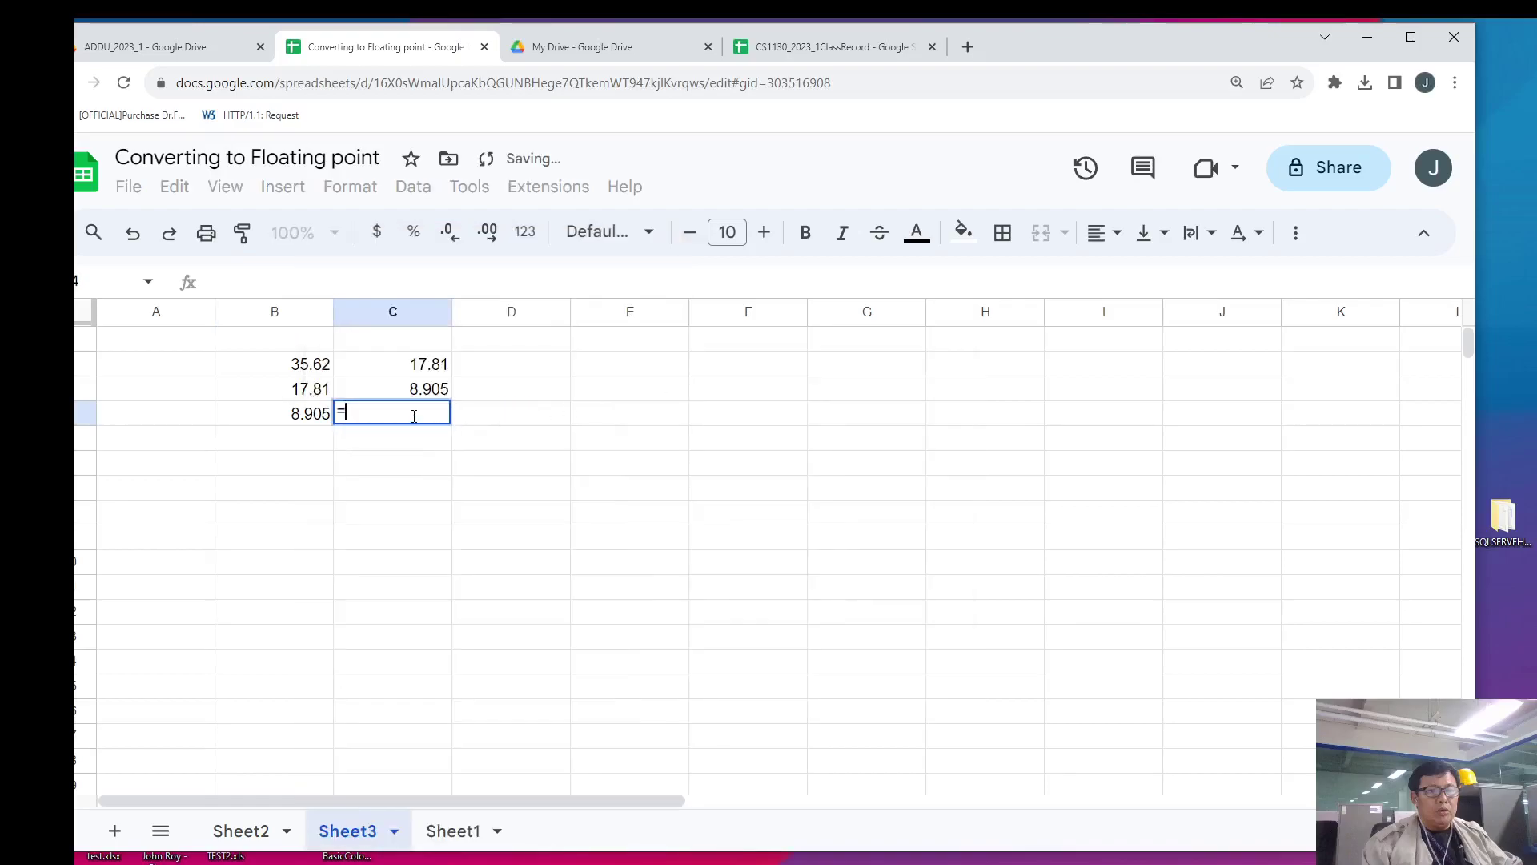
pyautogui.write('B4/2')
pyautogui.press('Return')
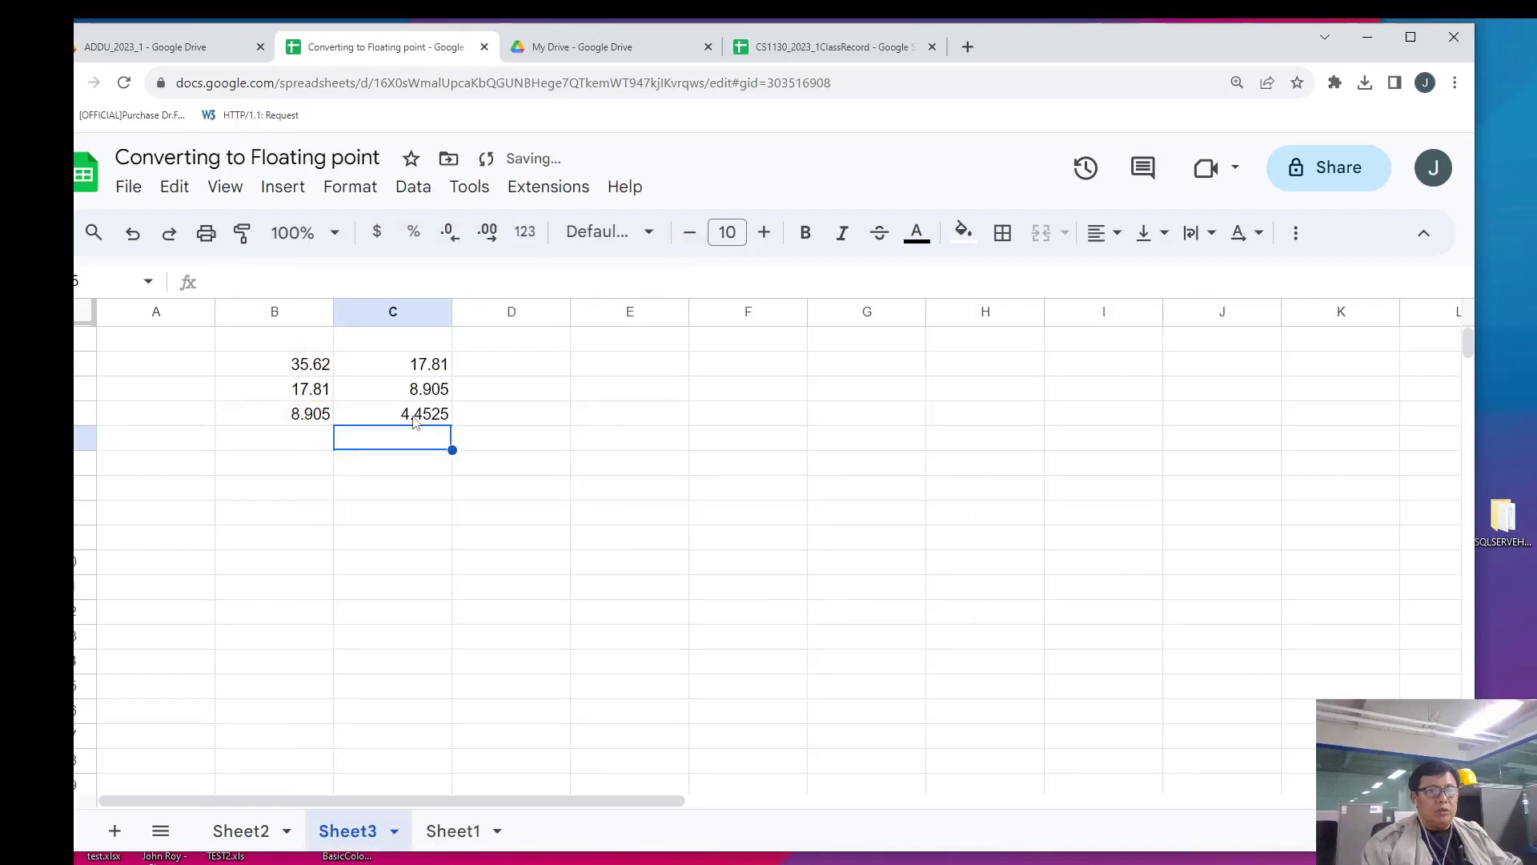
# - Paste 4.4525 as a value into B5 and enter =B5/2 in C5
pyautogui.click(425, 421)
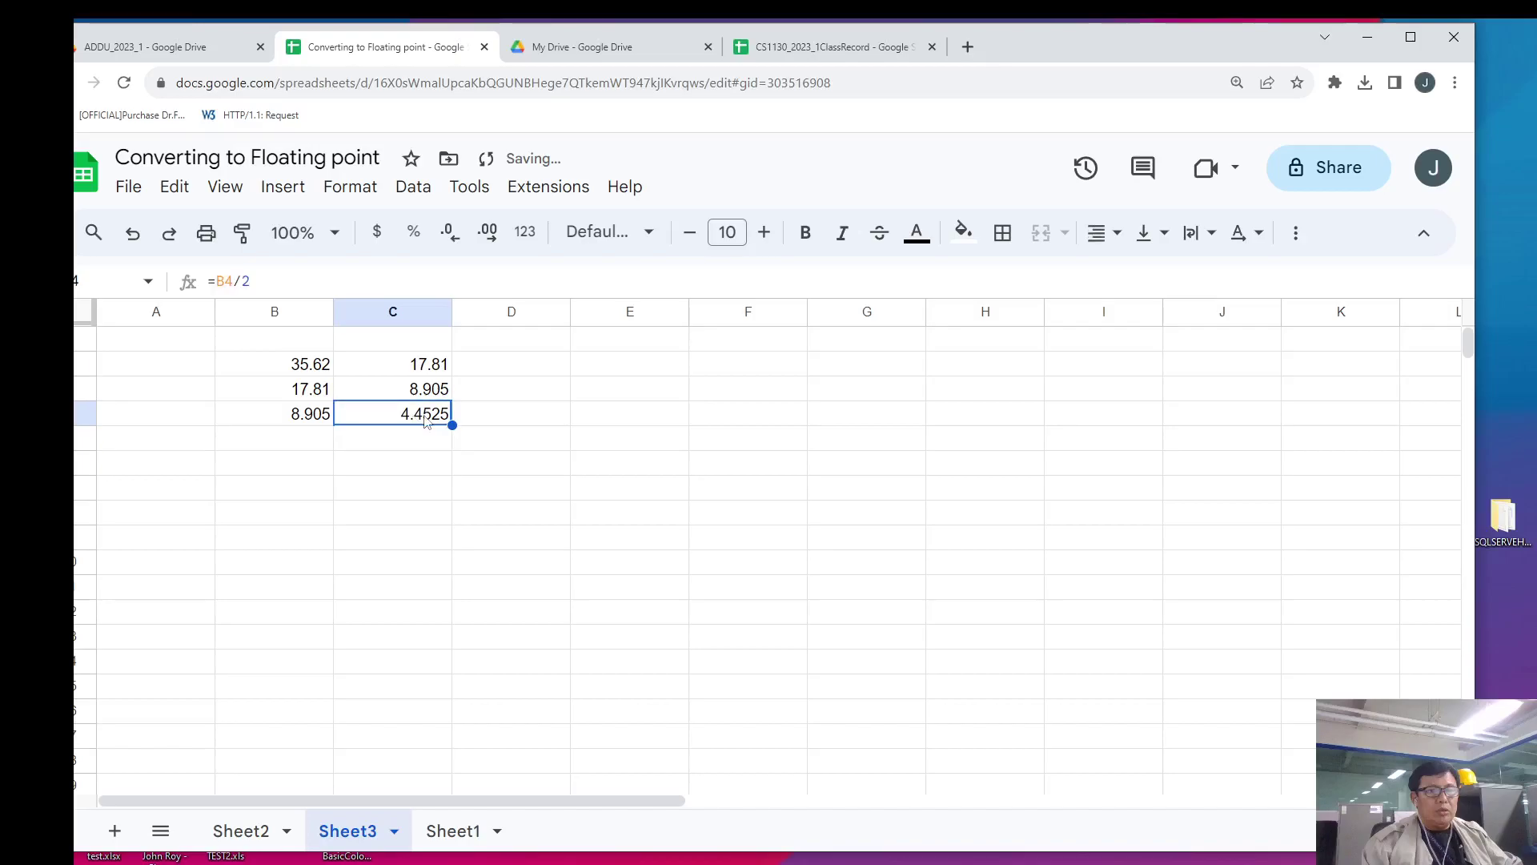
pyautogui.rightClick(425, 422)
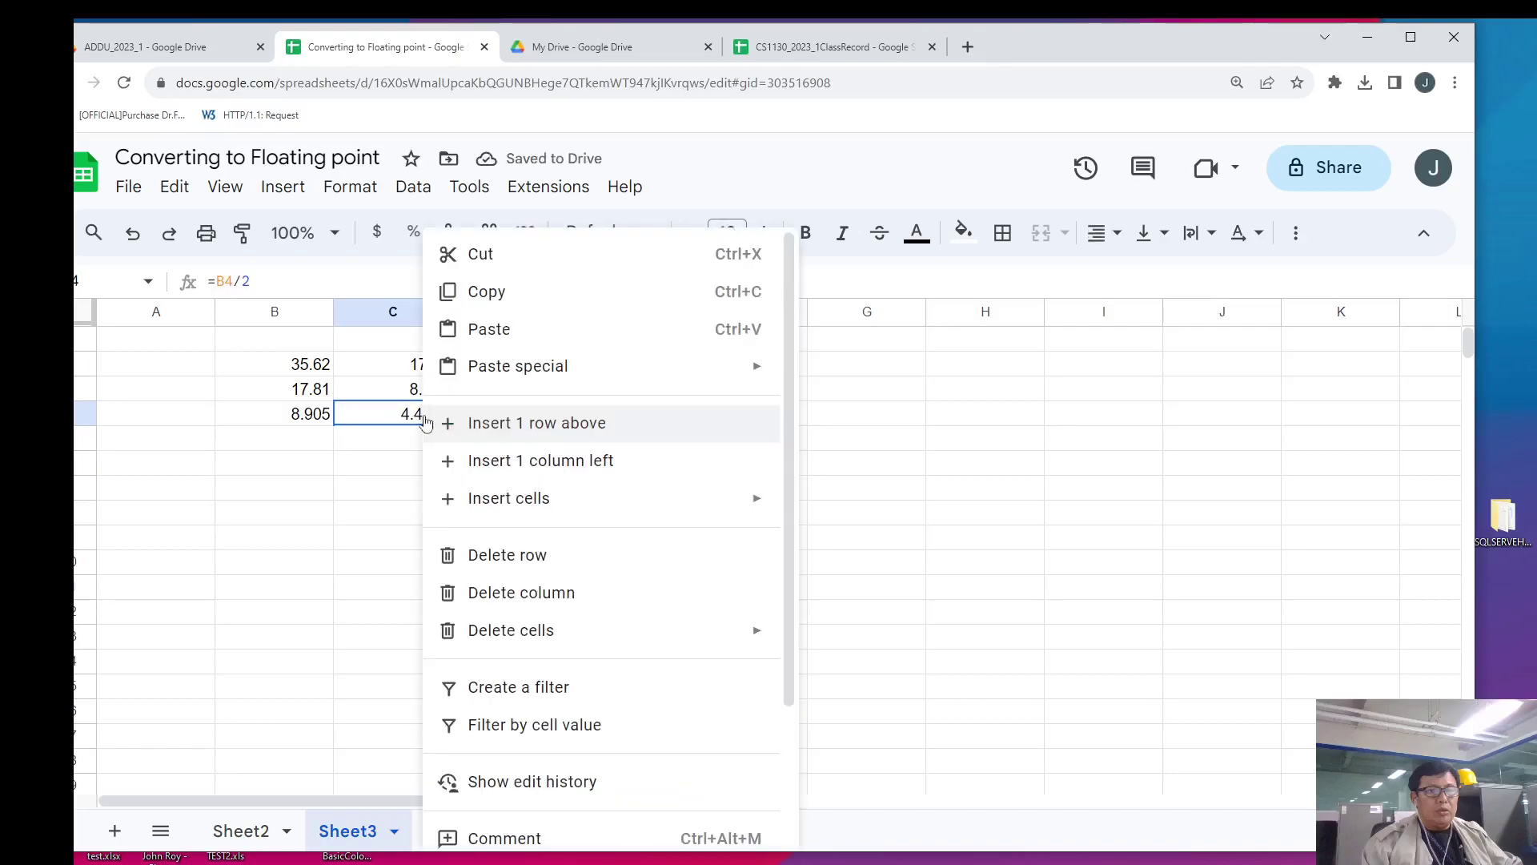
pyautogui.click(484, 291)
pyautogui.click(317, 437)
pyautogui.rightClick(317, 440)
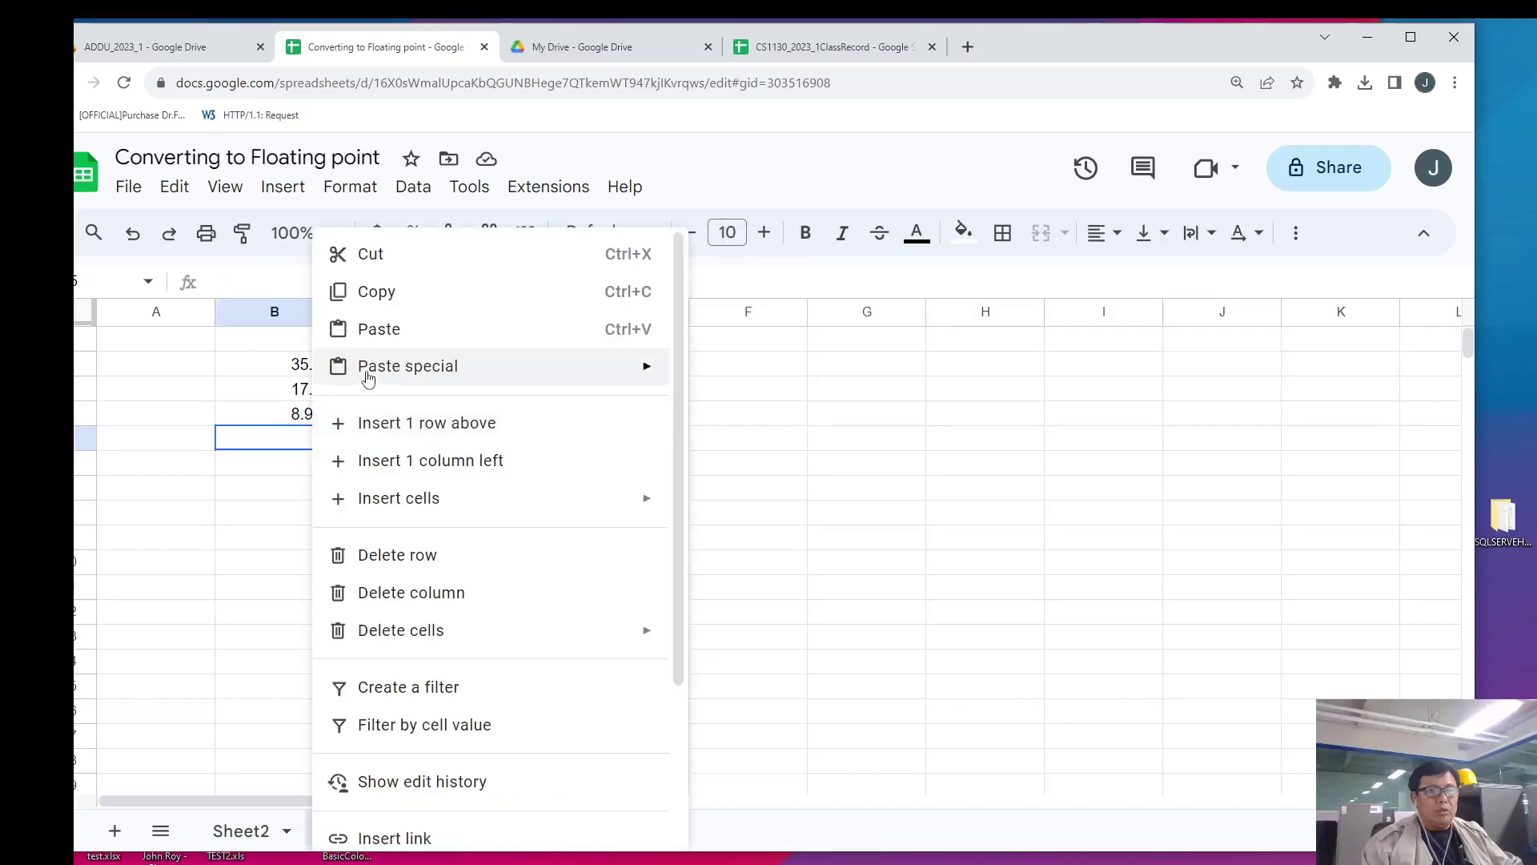
pyautogui.moveTo(615, 367)
pyautogui.click(706, 372)
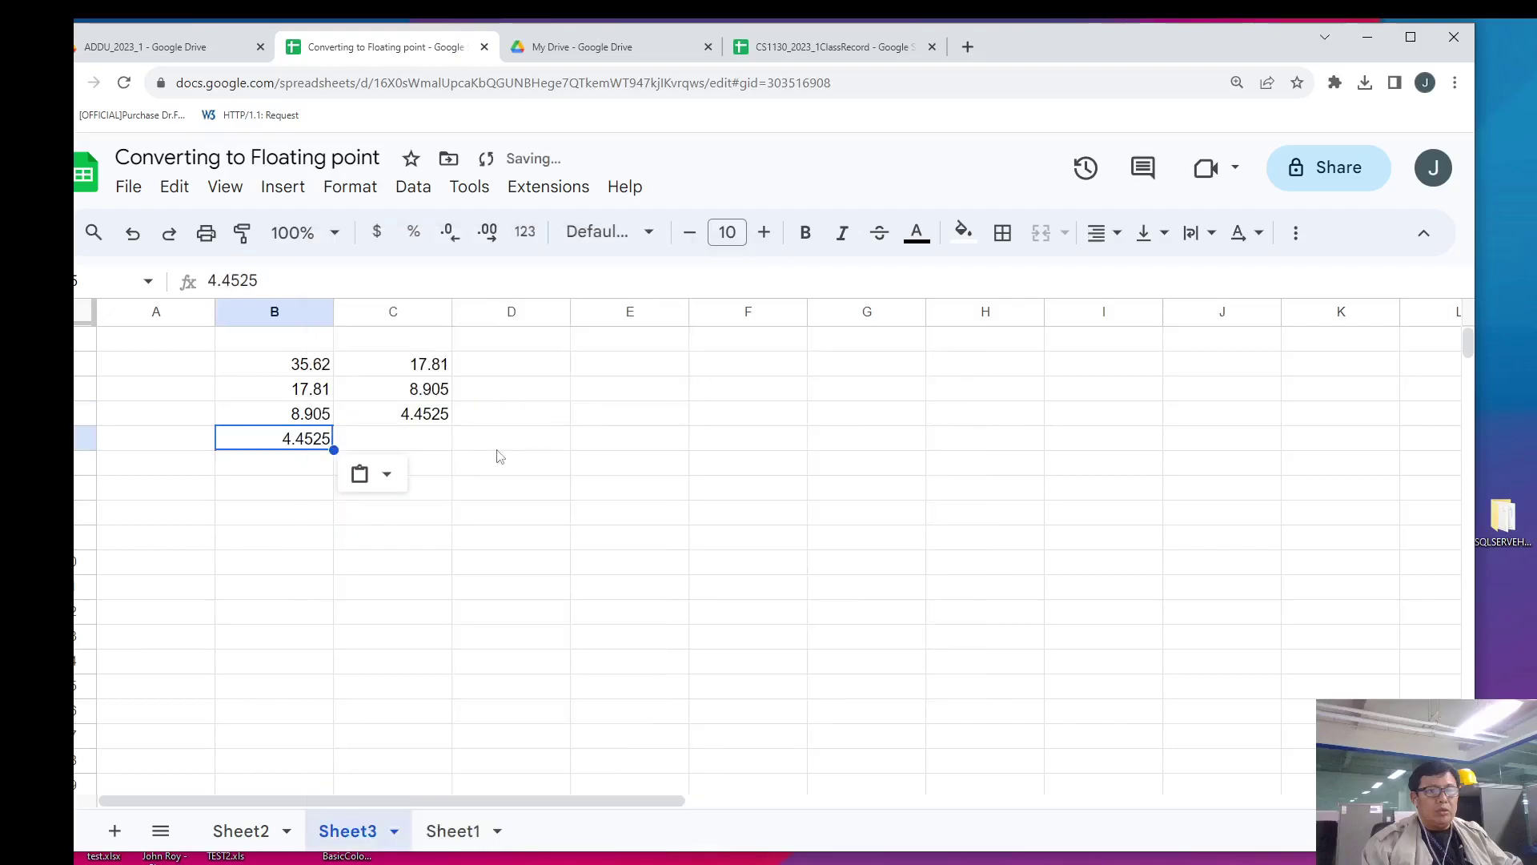
pyautogui.click(426, 447)
pyautogui.write('=B5/2')
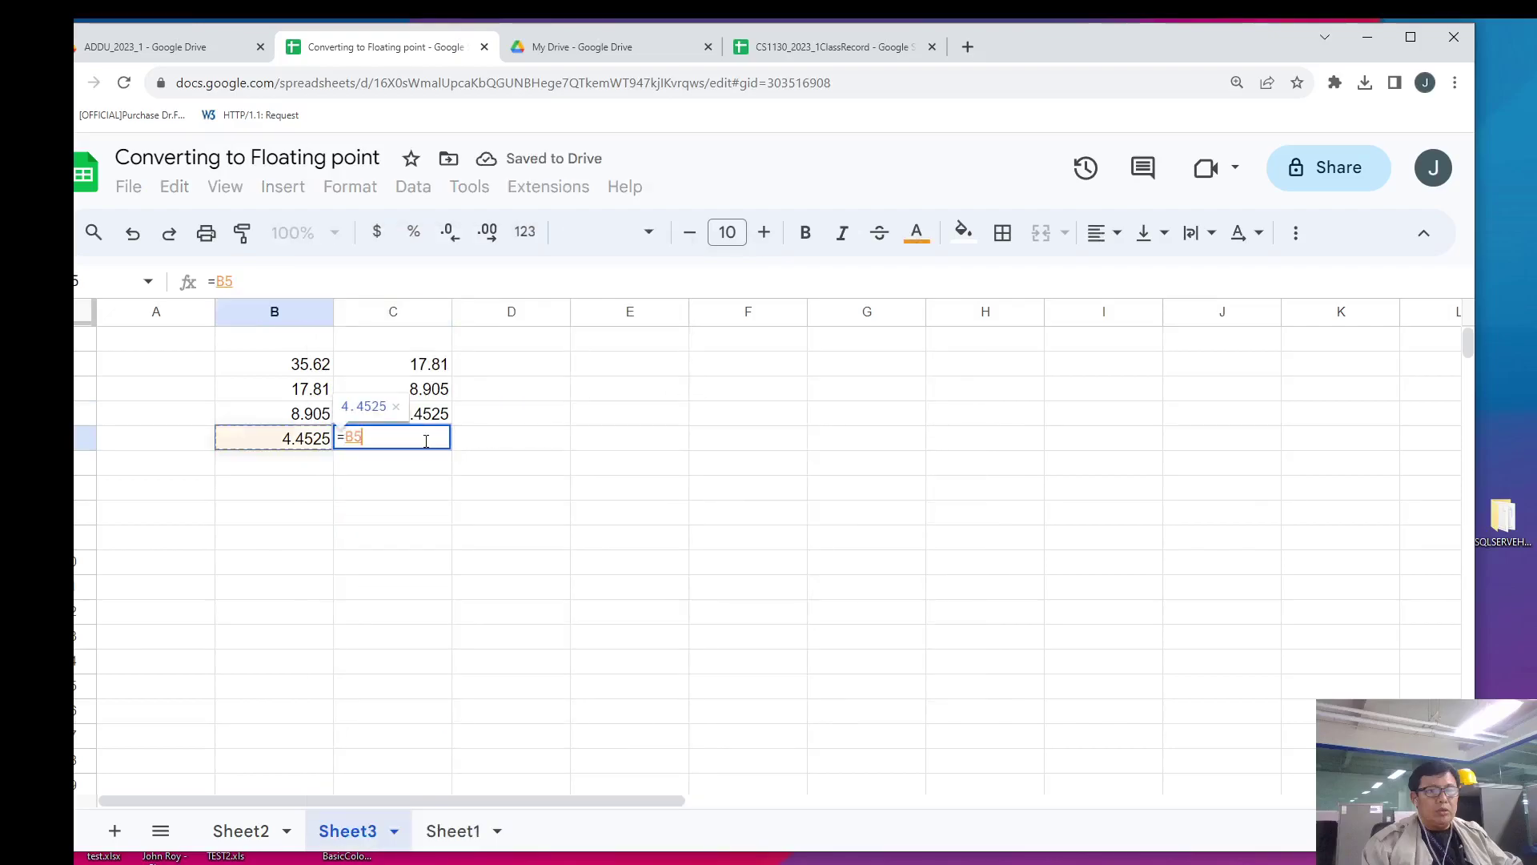
pyautogui.press('Return')
# - Paste 2.22625 as a value into B6 and copy the halving formula into C6
pyautogui.click(436, 445)
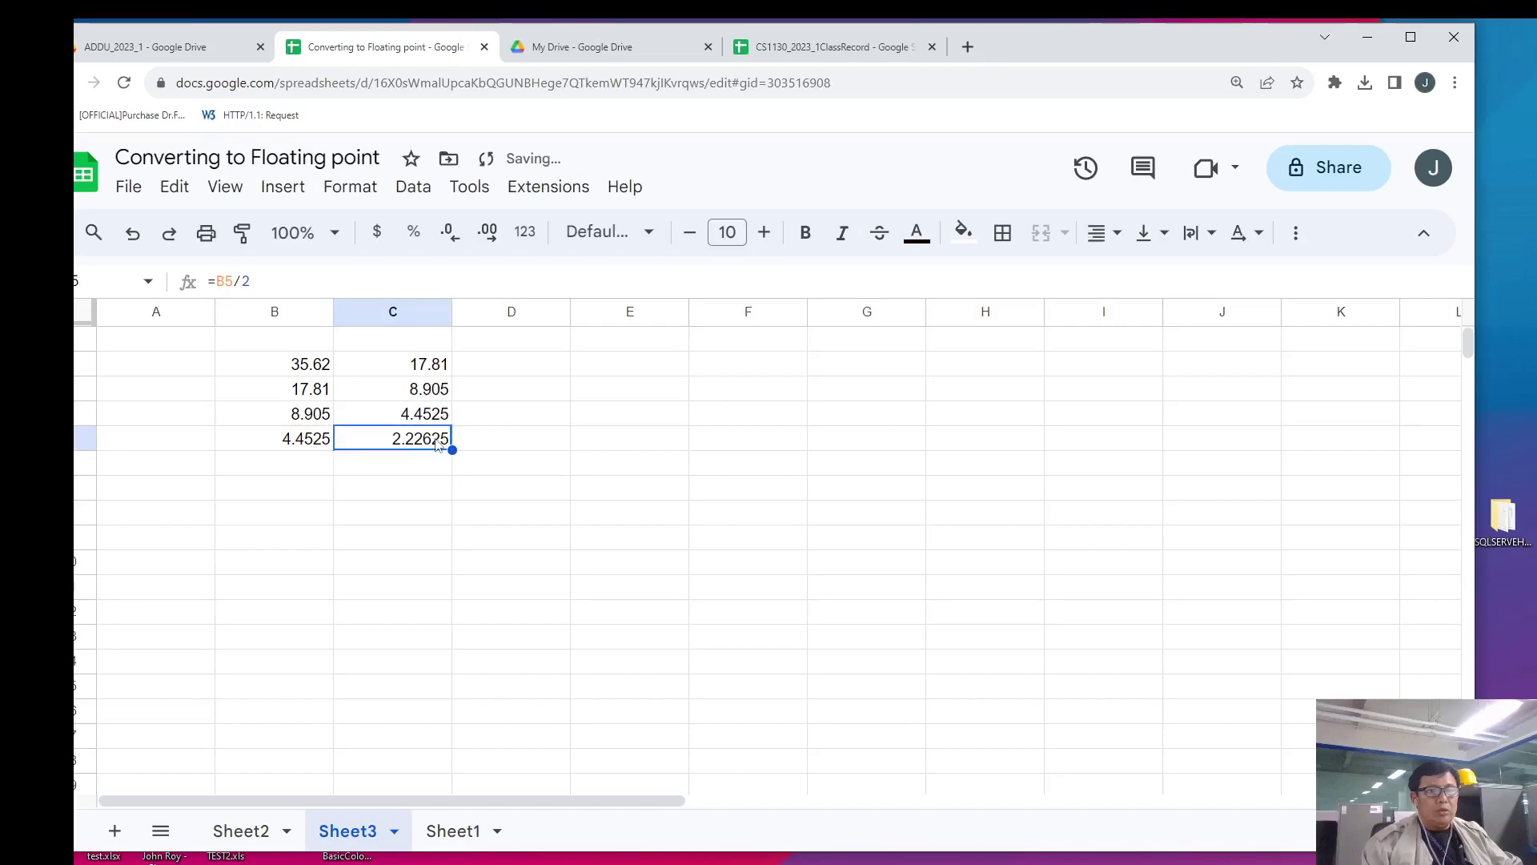
pyautogui.rightClick(438, 445)
pyautogui.click(497, 290)
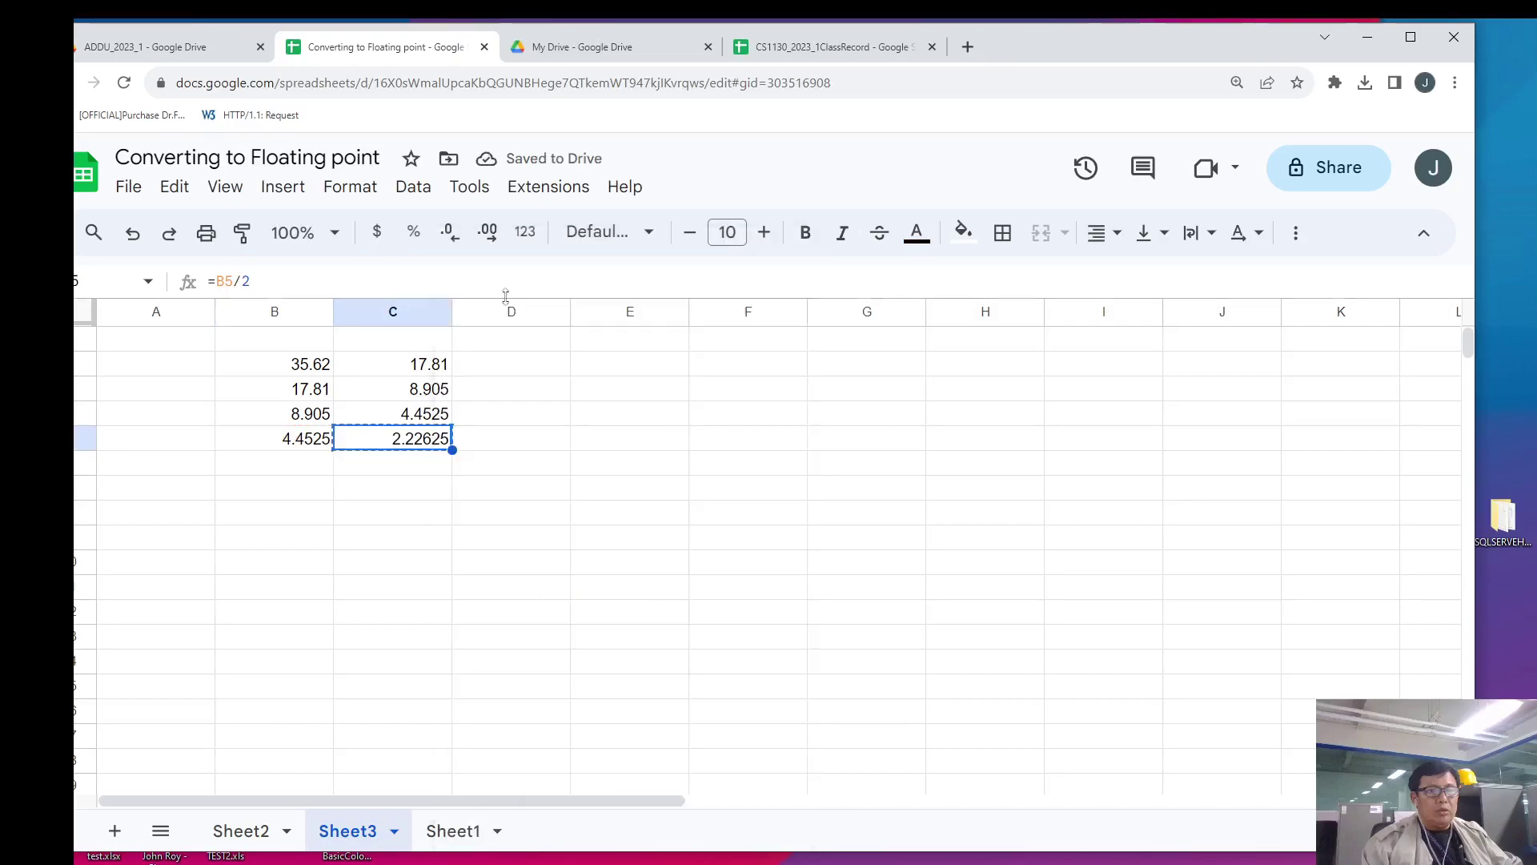
pyautogui.click(298, 465)
pyautogui.rightClick(300, 466)
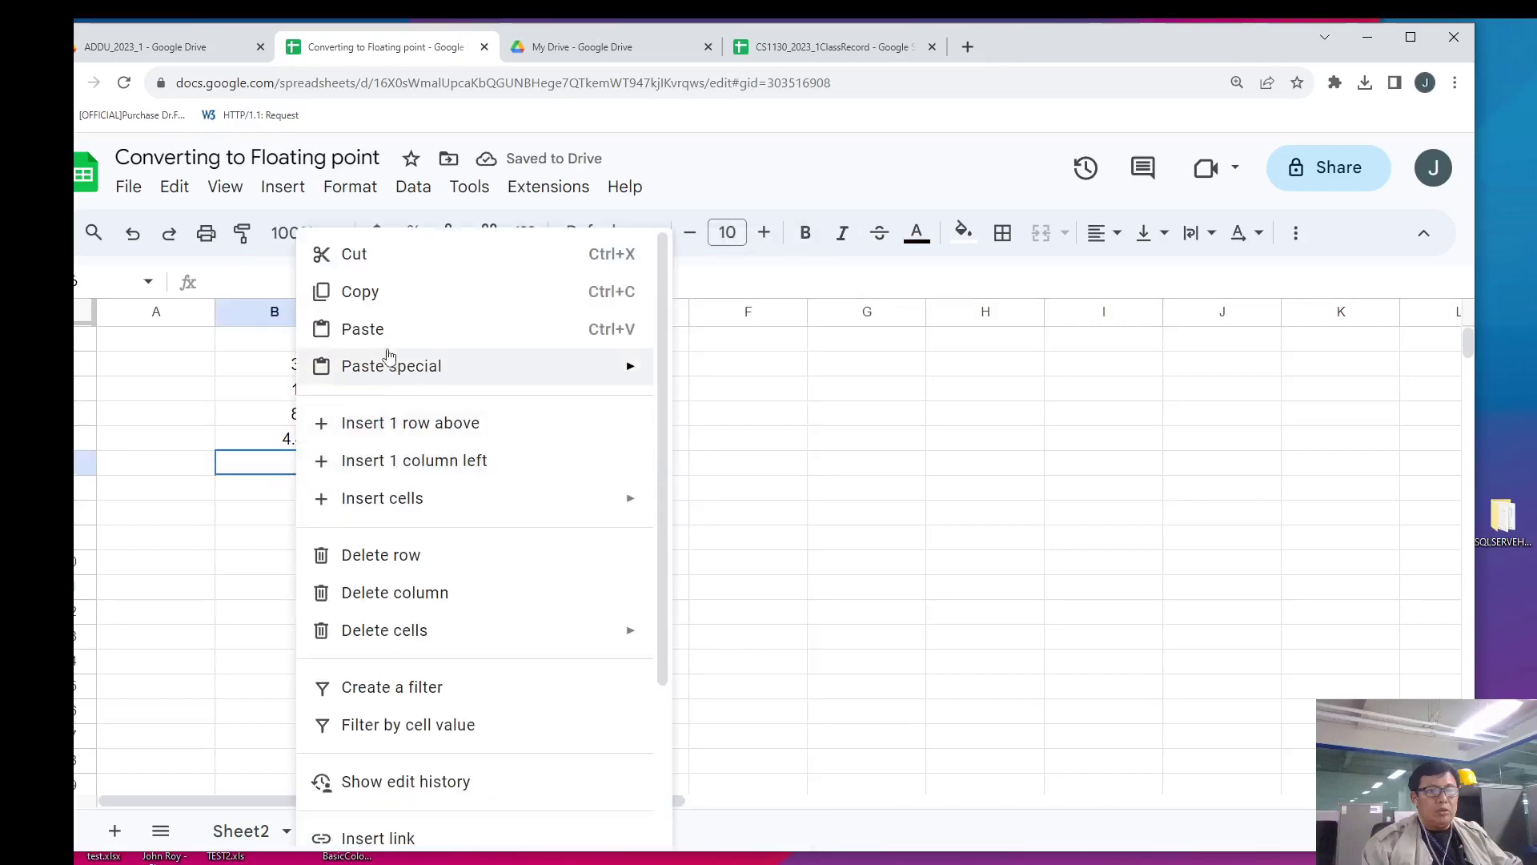
pyautogui.moveTo(391, 368)
pyautogui.click(686, 373)
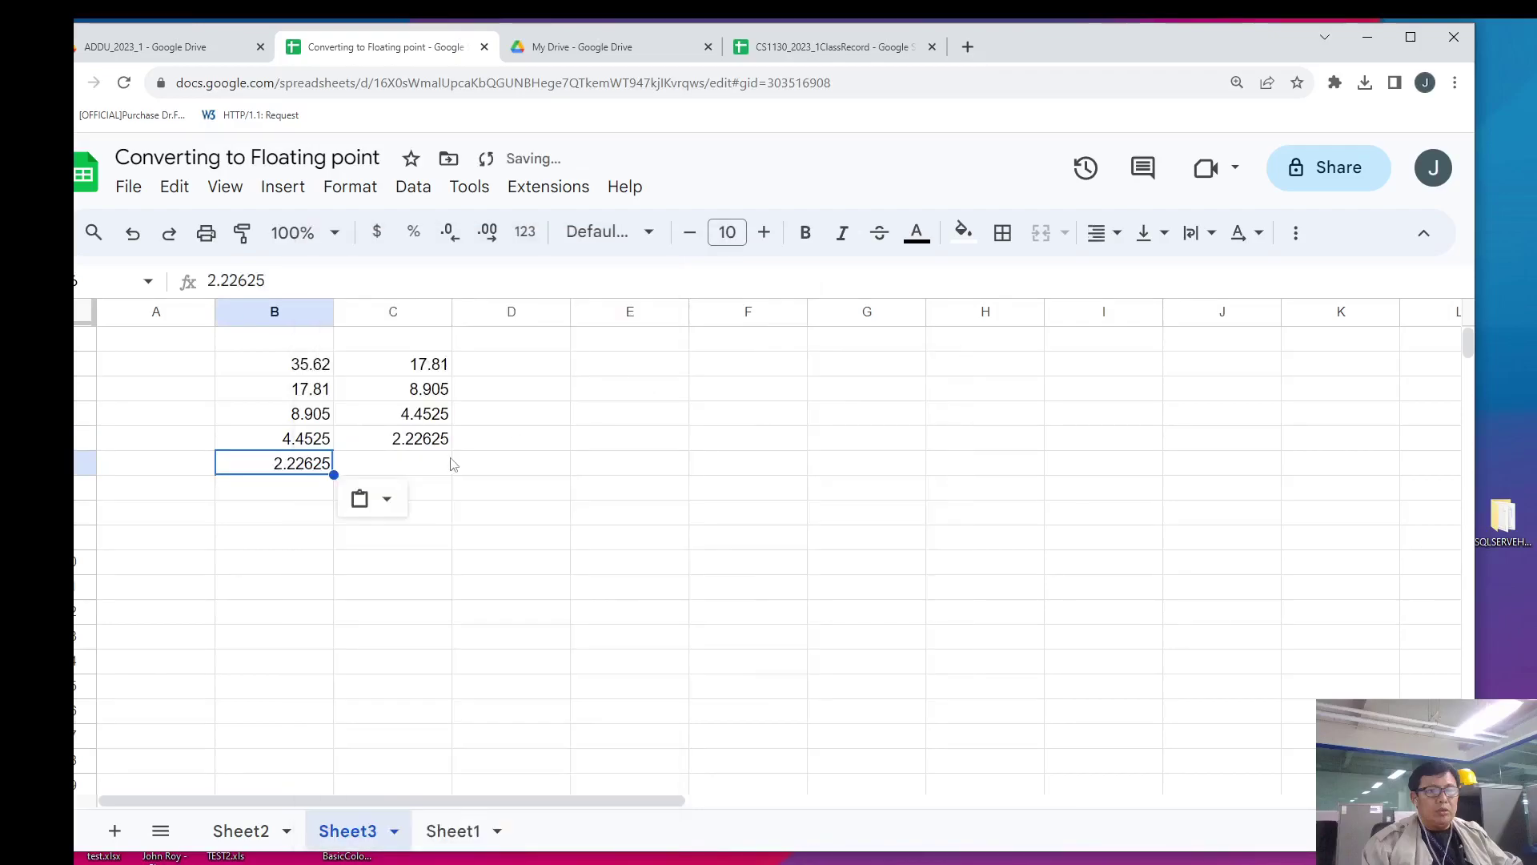
pyautogui.click(413, 446)
pyautogui.press('Down')
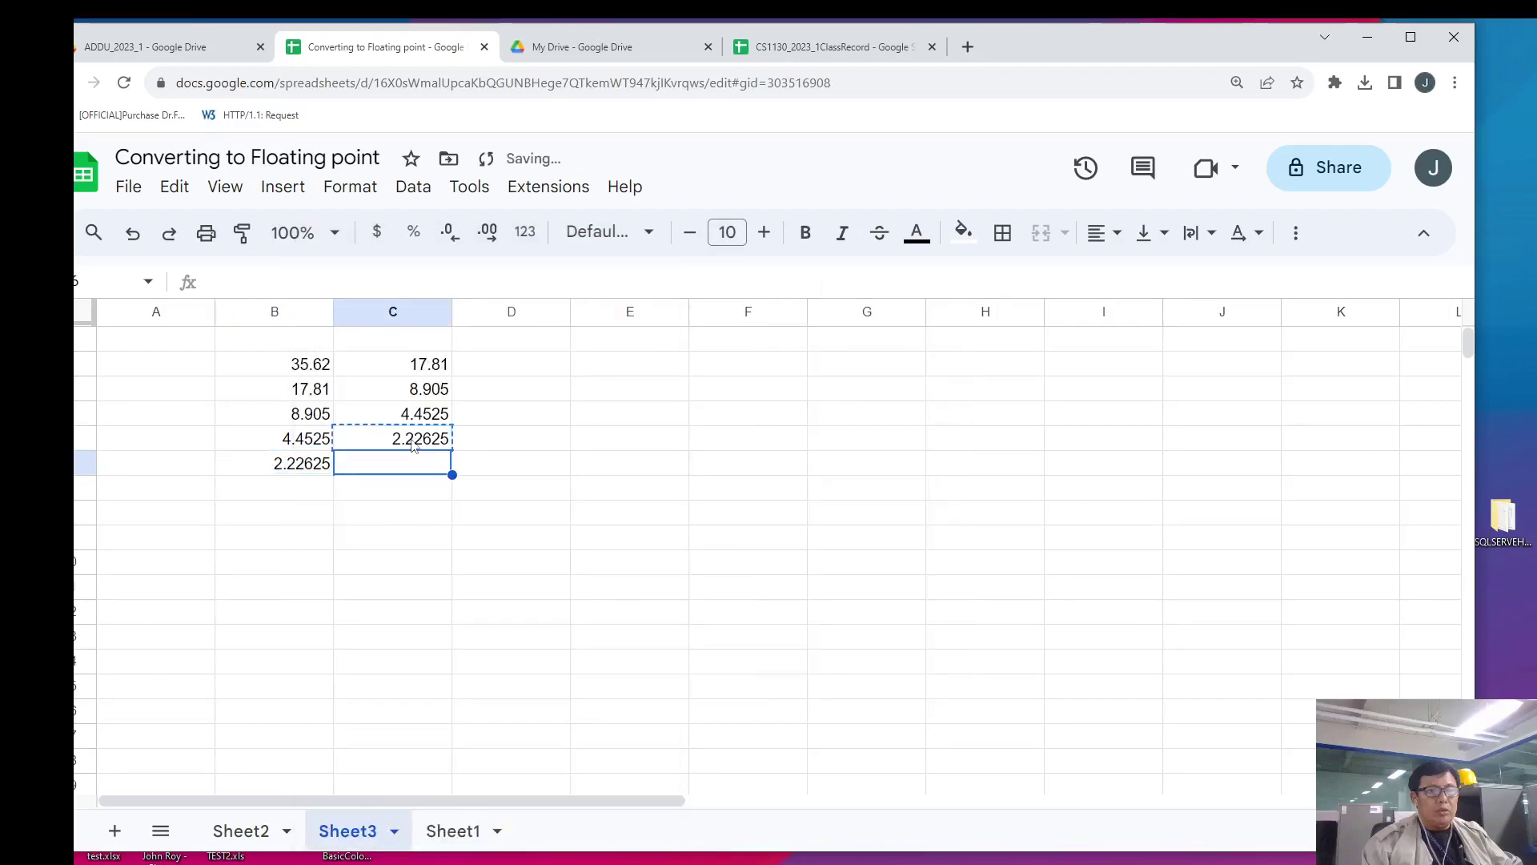
pyautogui.hotkey('ctrl', 'v')
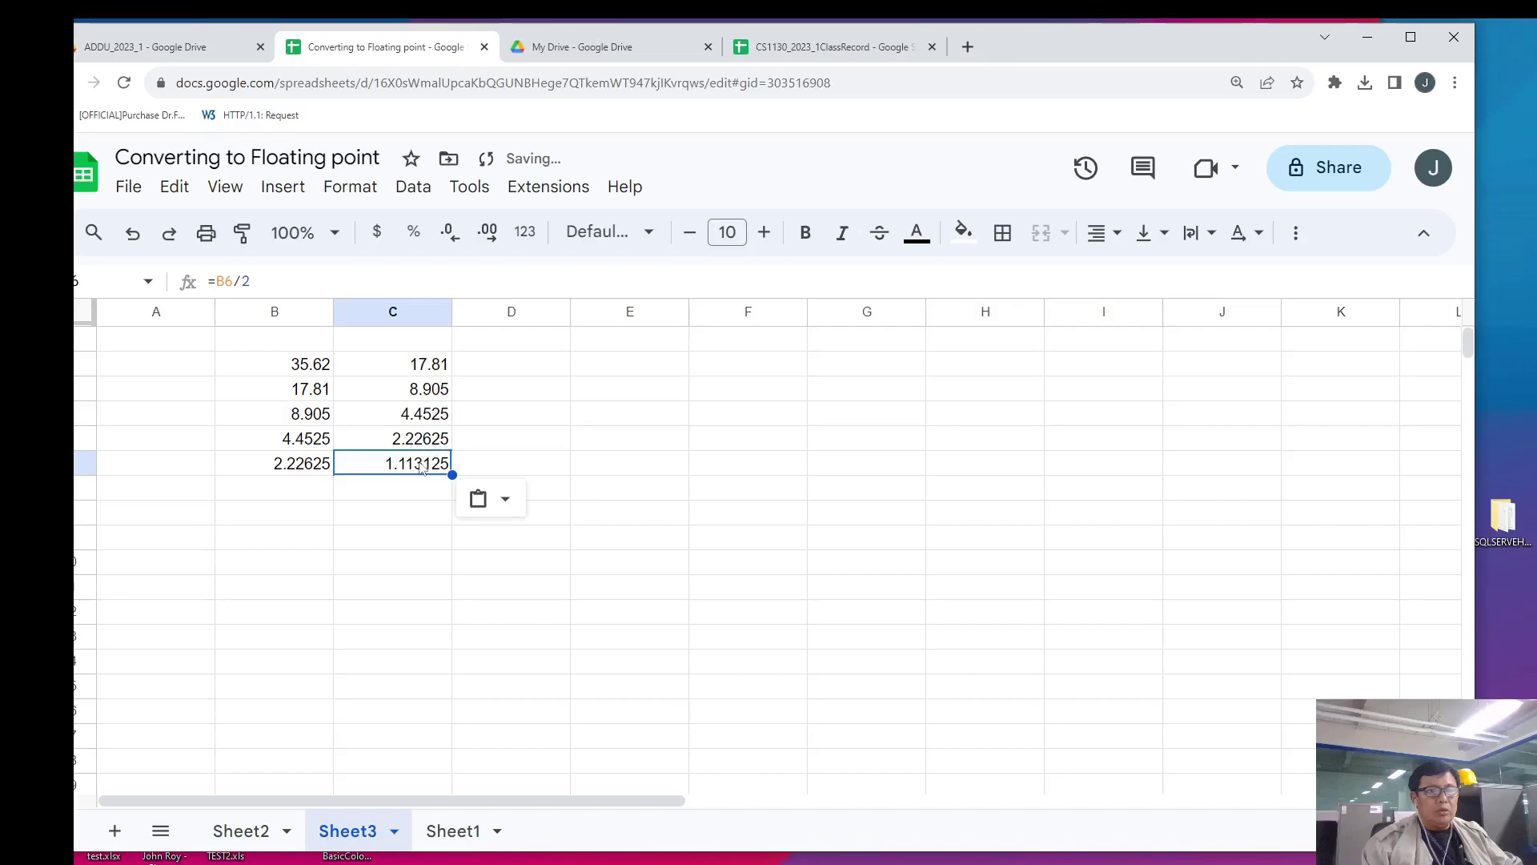
# - Paste 1.113125 as a value into B7 and halve it in C7, giving 0.5565625
pyautogui.rightClick(419, 464)
pyautogui.click(481, 292)
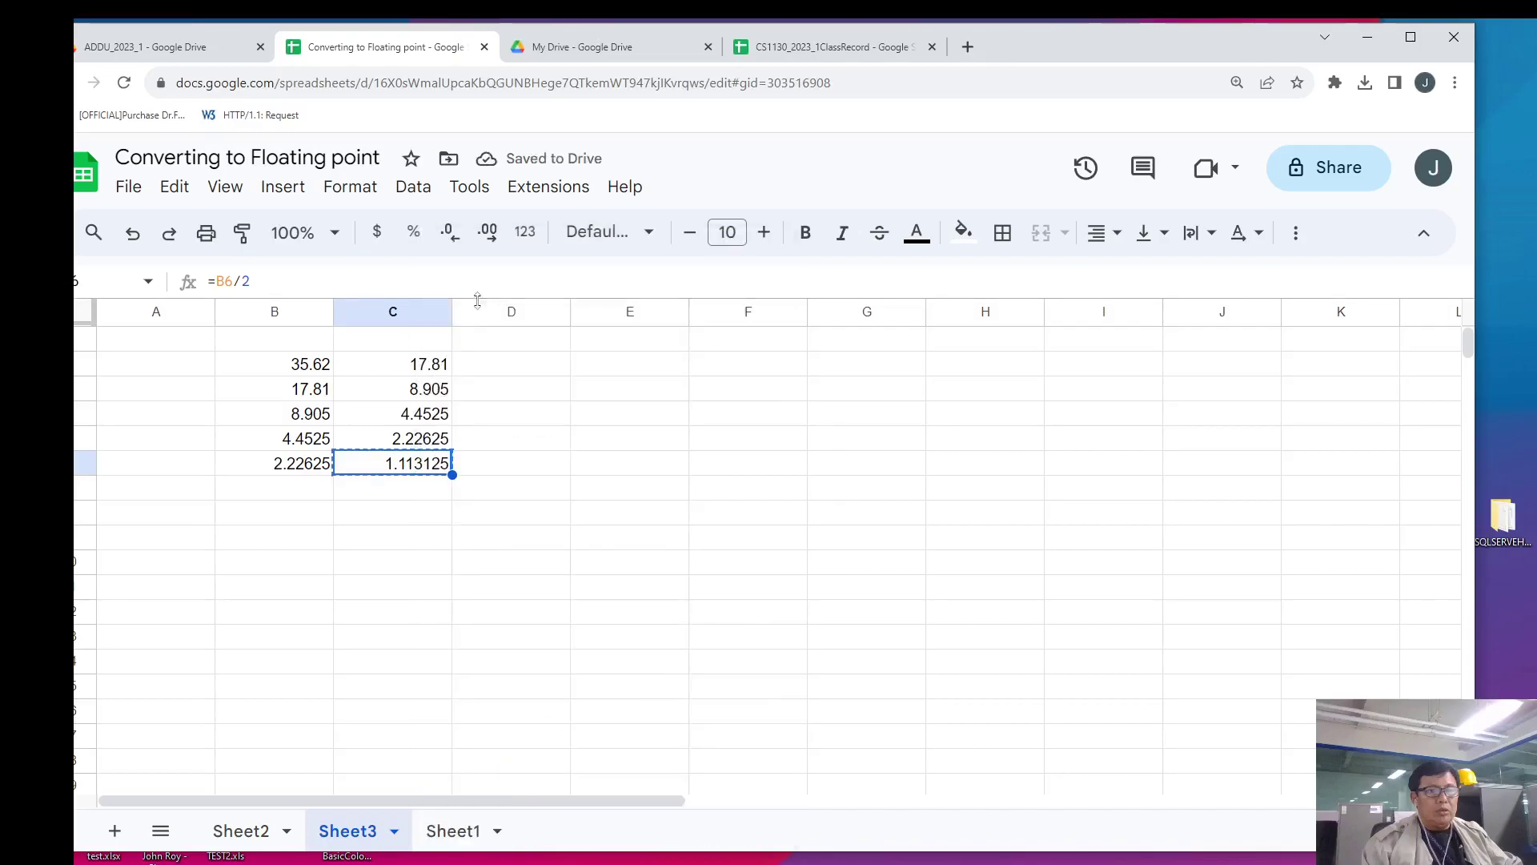
pyautogui.click(313, 490)
pyautogui.rightClick(312, 490)
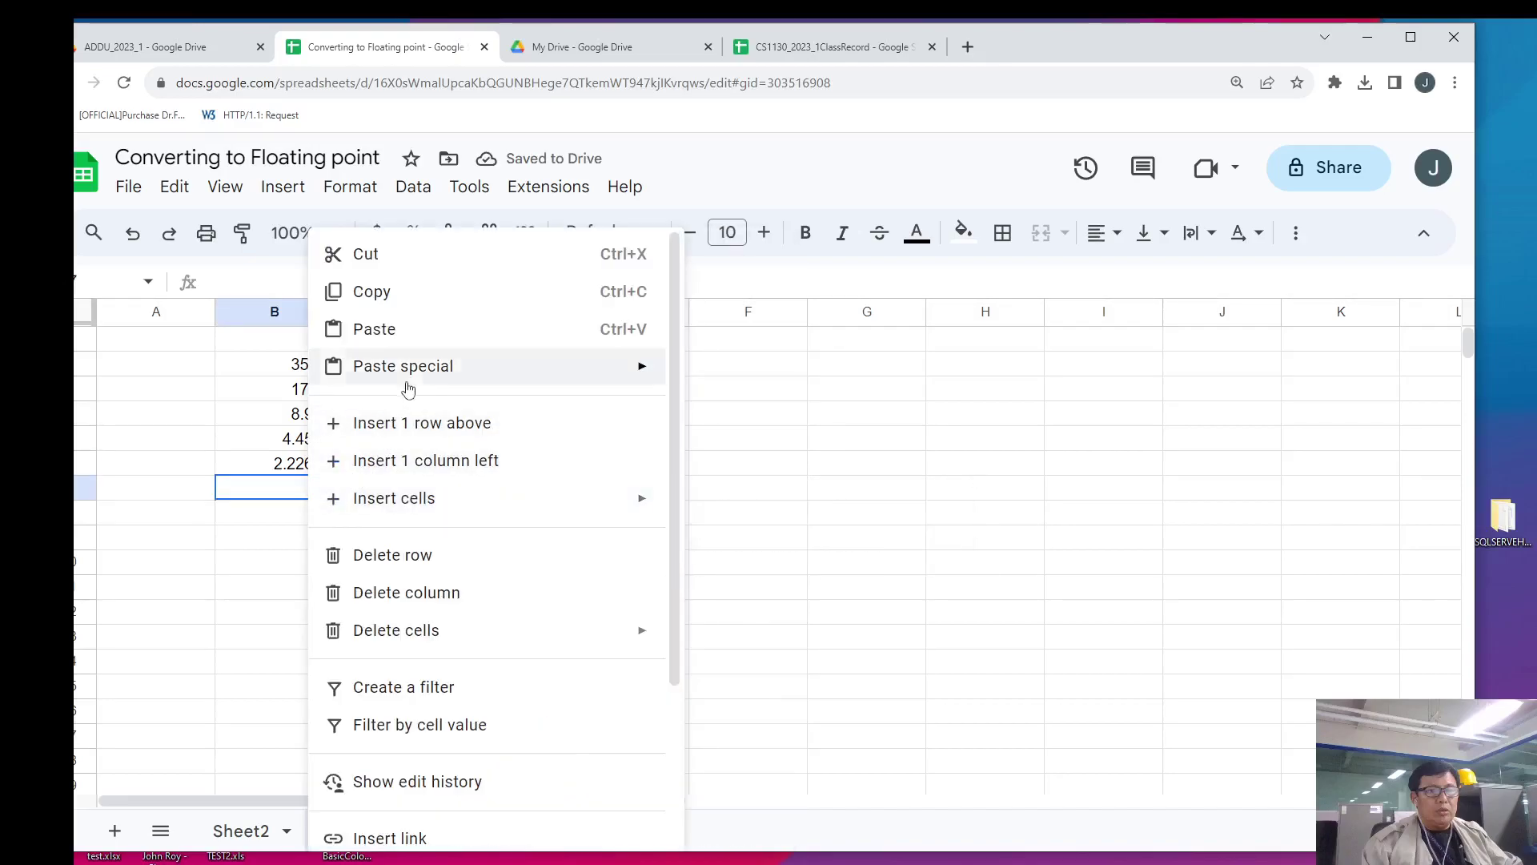
pyautogui.moveTo(416, 370)
pyautogui.click(693, 383)
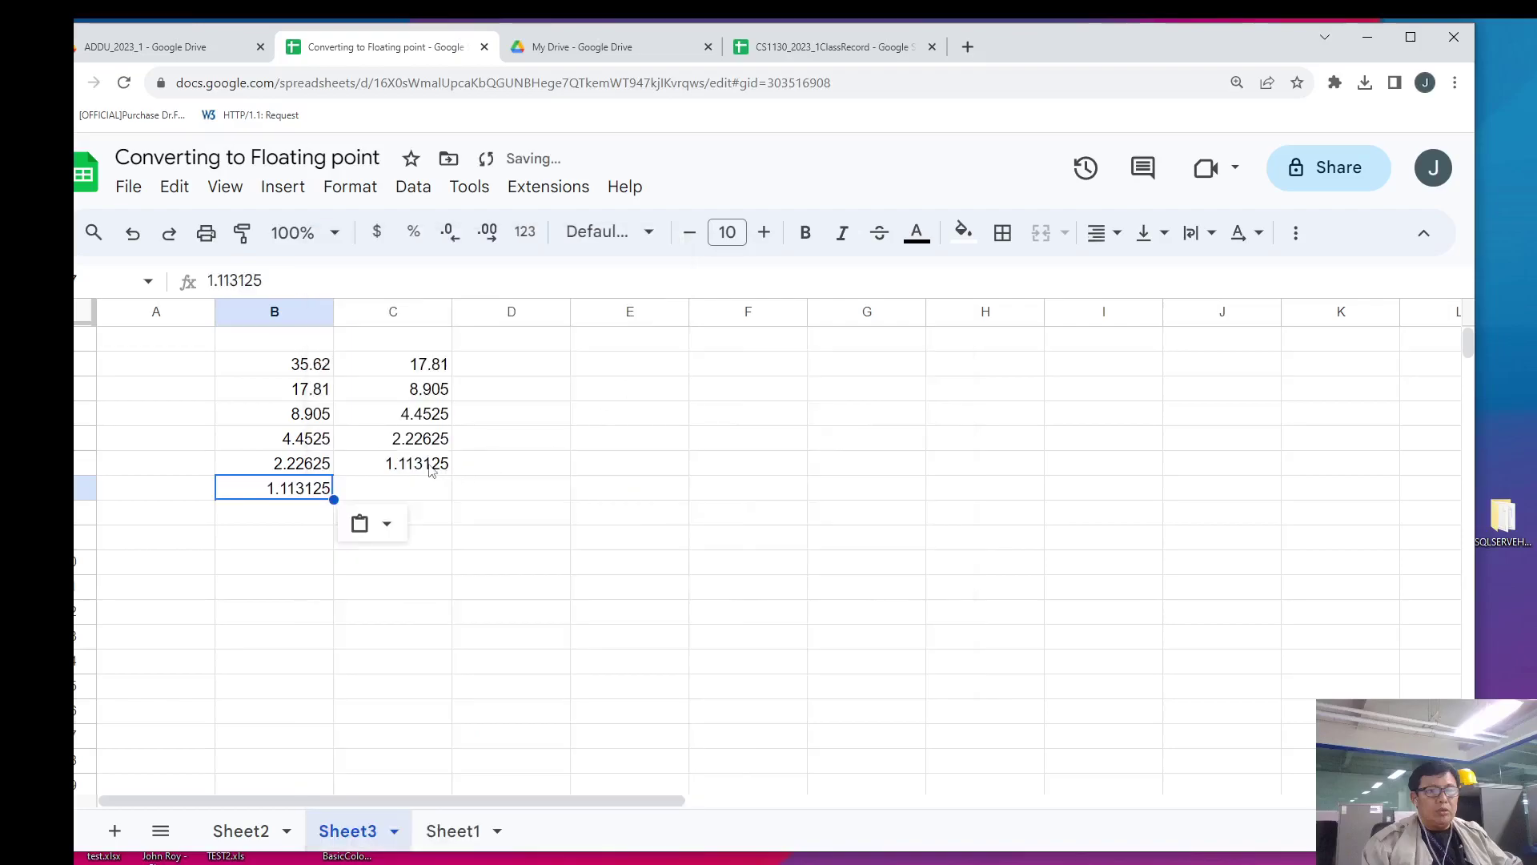
pyautogui.click(431, 470)
pyautogui.hotkey('ctrl', 'c')
pyautogui.press('Down')
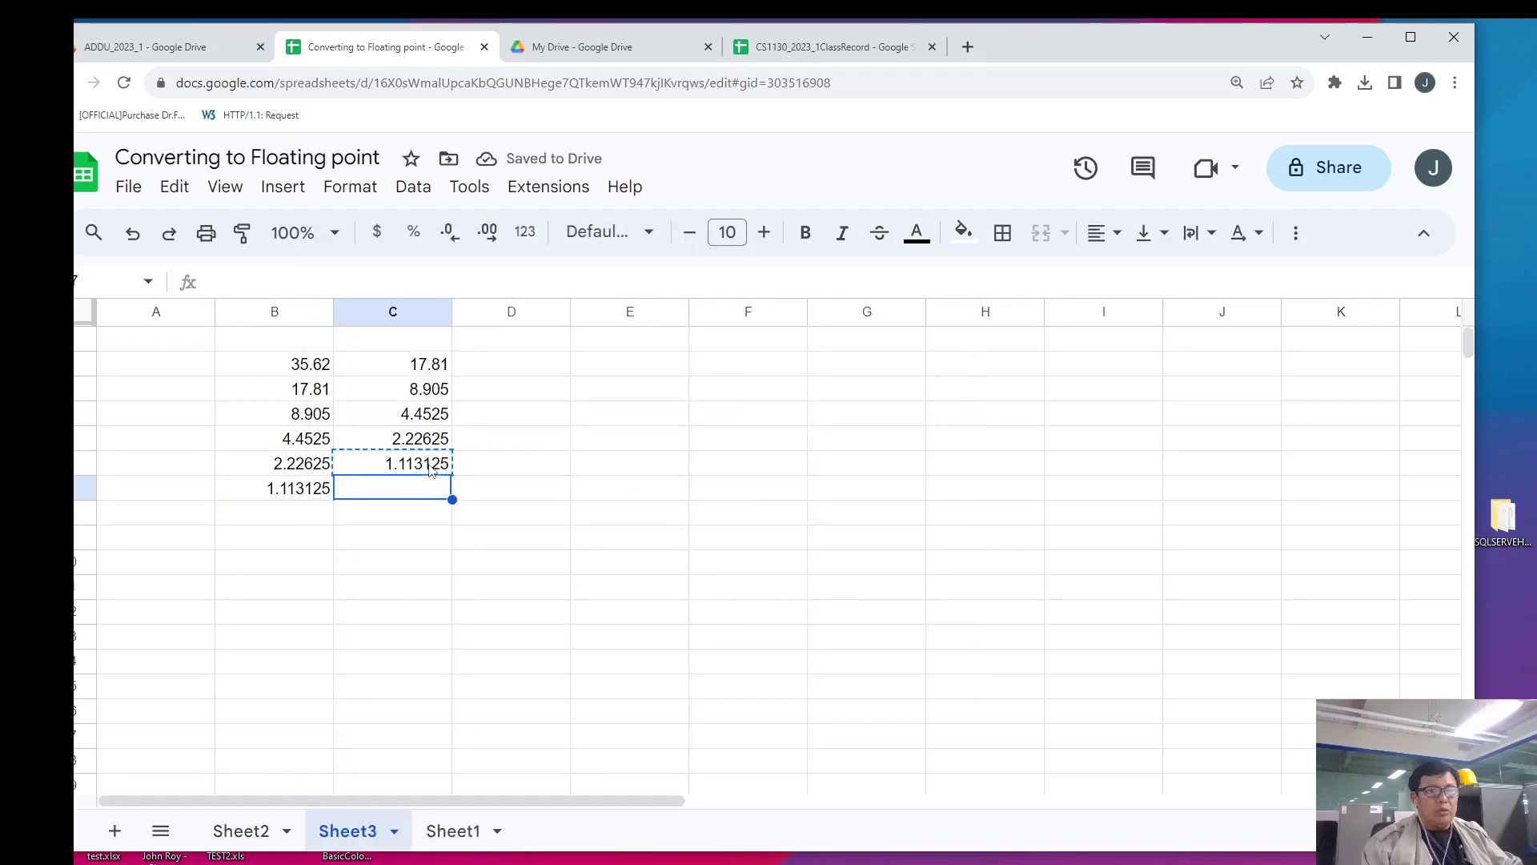
pyautogui.hotkey('ctrl', 'v')
pyautogui.press('Up')
pyautogui.press('Up')
pyautogui.press('Up')
pyautogui.press('Up')
pyautogui.press('Up')
# - Number the halving rows 1 through 7 in column A using a fill series
pyautogui.press('Left')
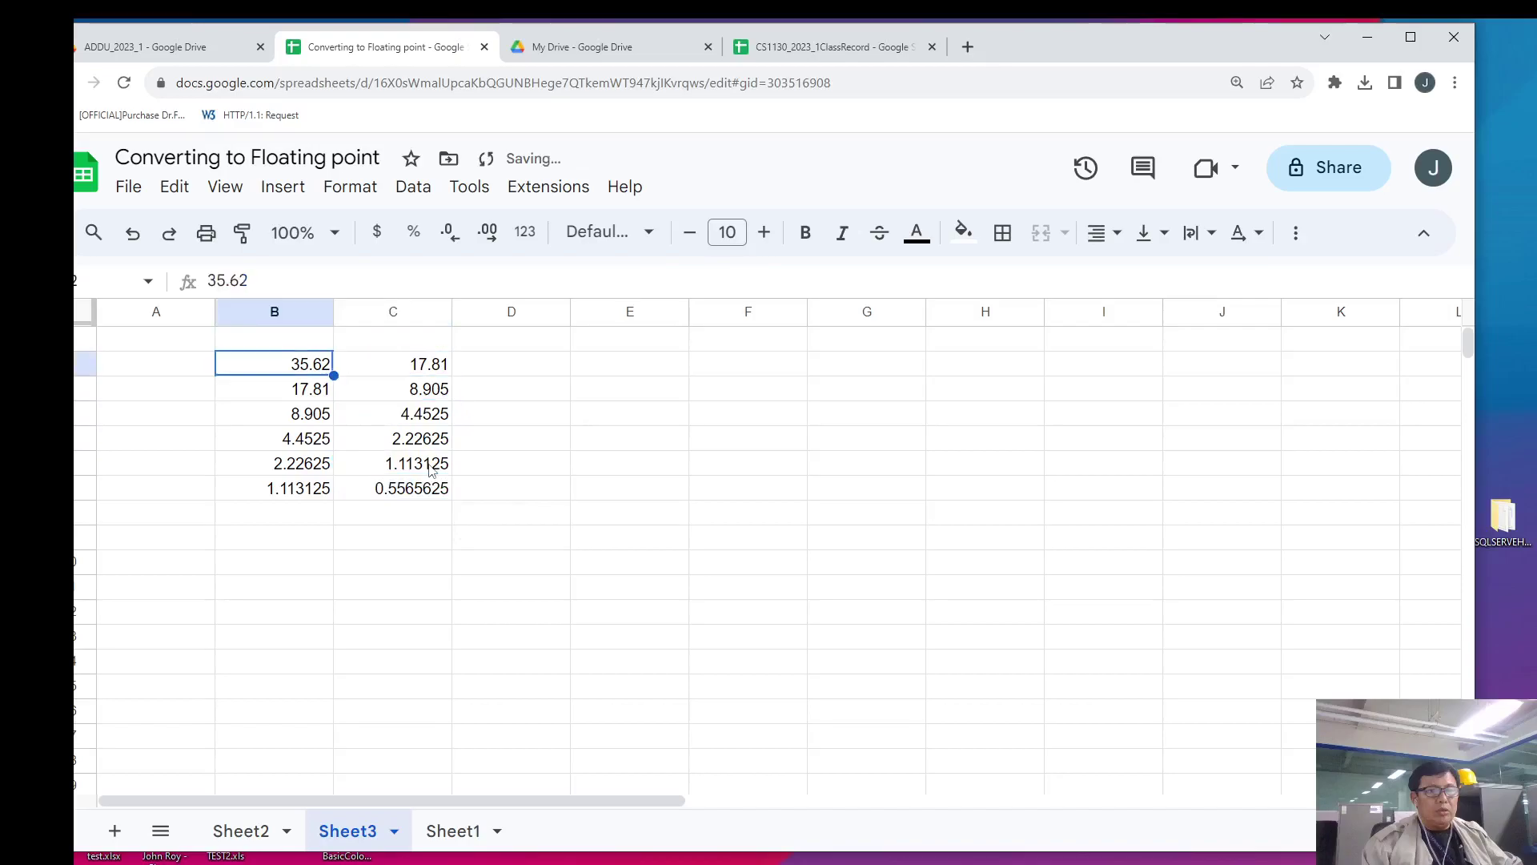
pyautogui.press('Left')
pyautogui.write('1')
pyautogui.press('Return')
pyautogui.write('2')
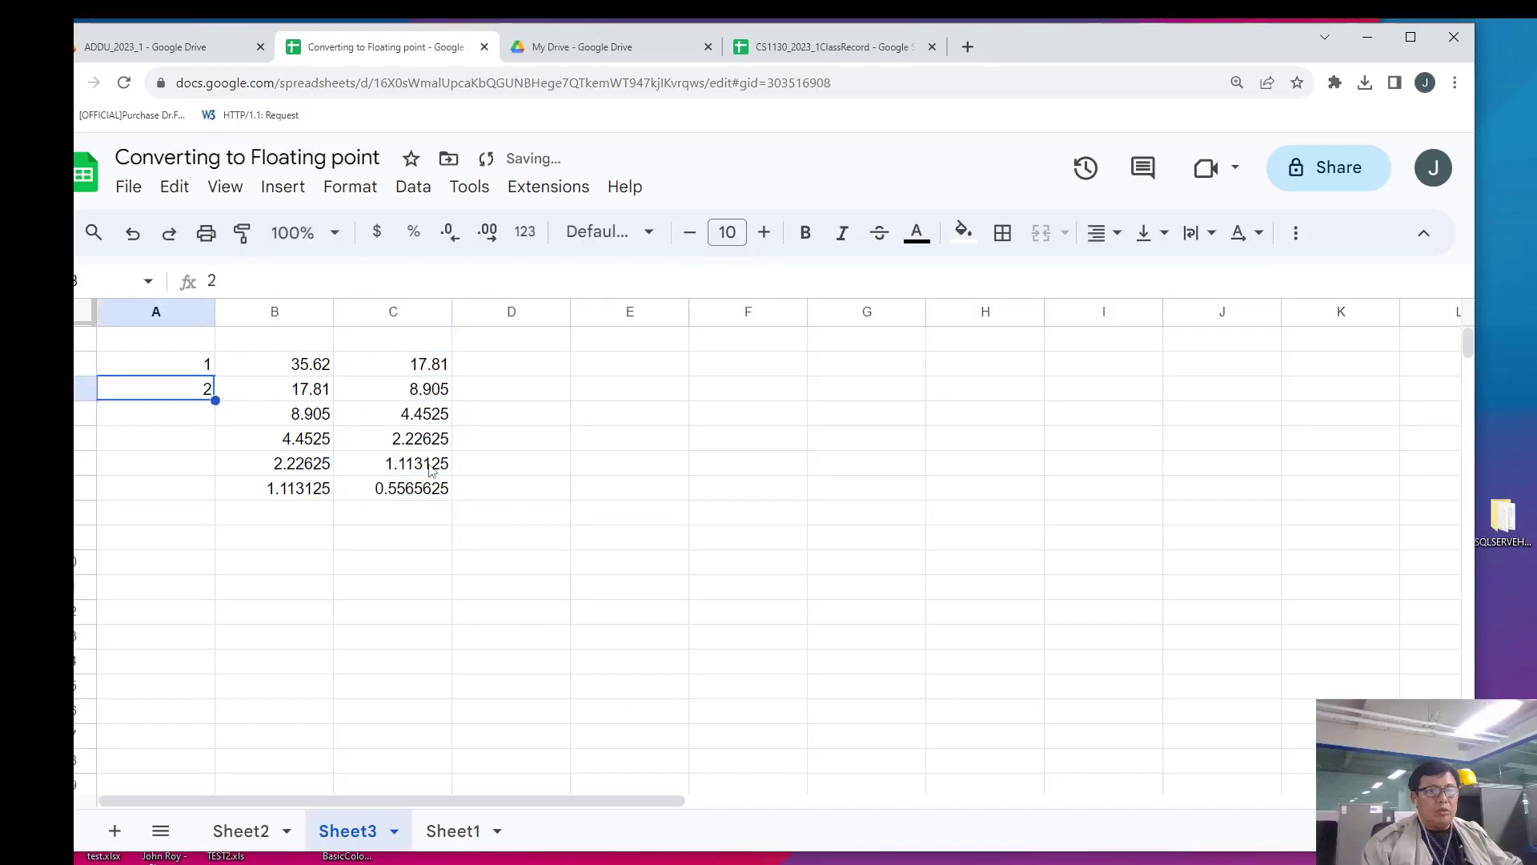
pyautogui.press('Up')
pyautogui.hotkey('shift', 'Down')
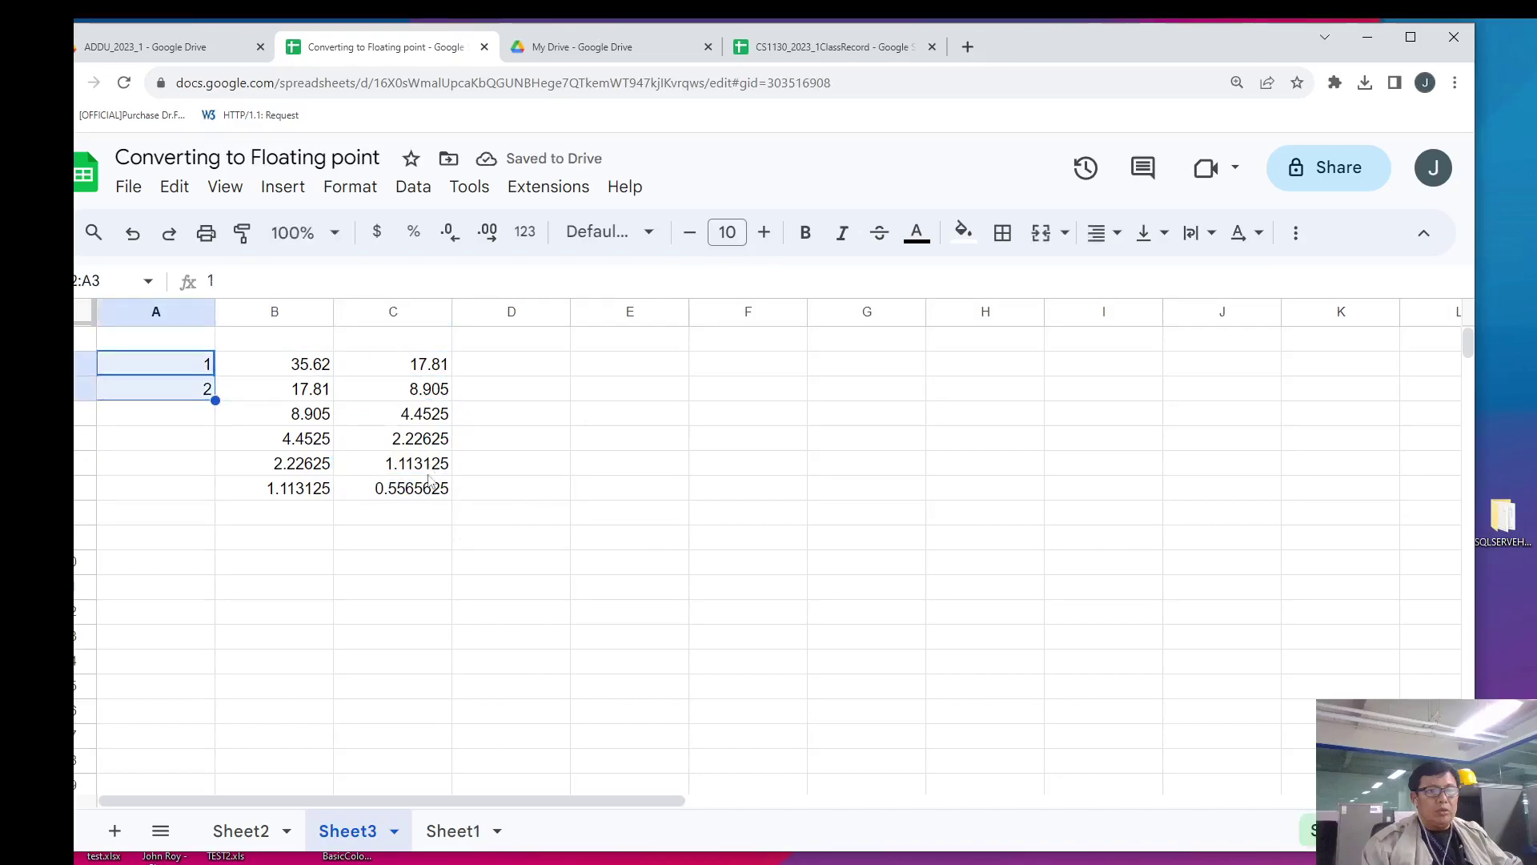
pyautogui.moveTo(216, 399); pyautogui.dragTo(219, 494)
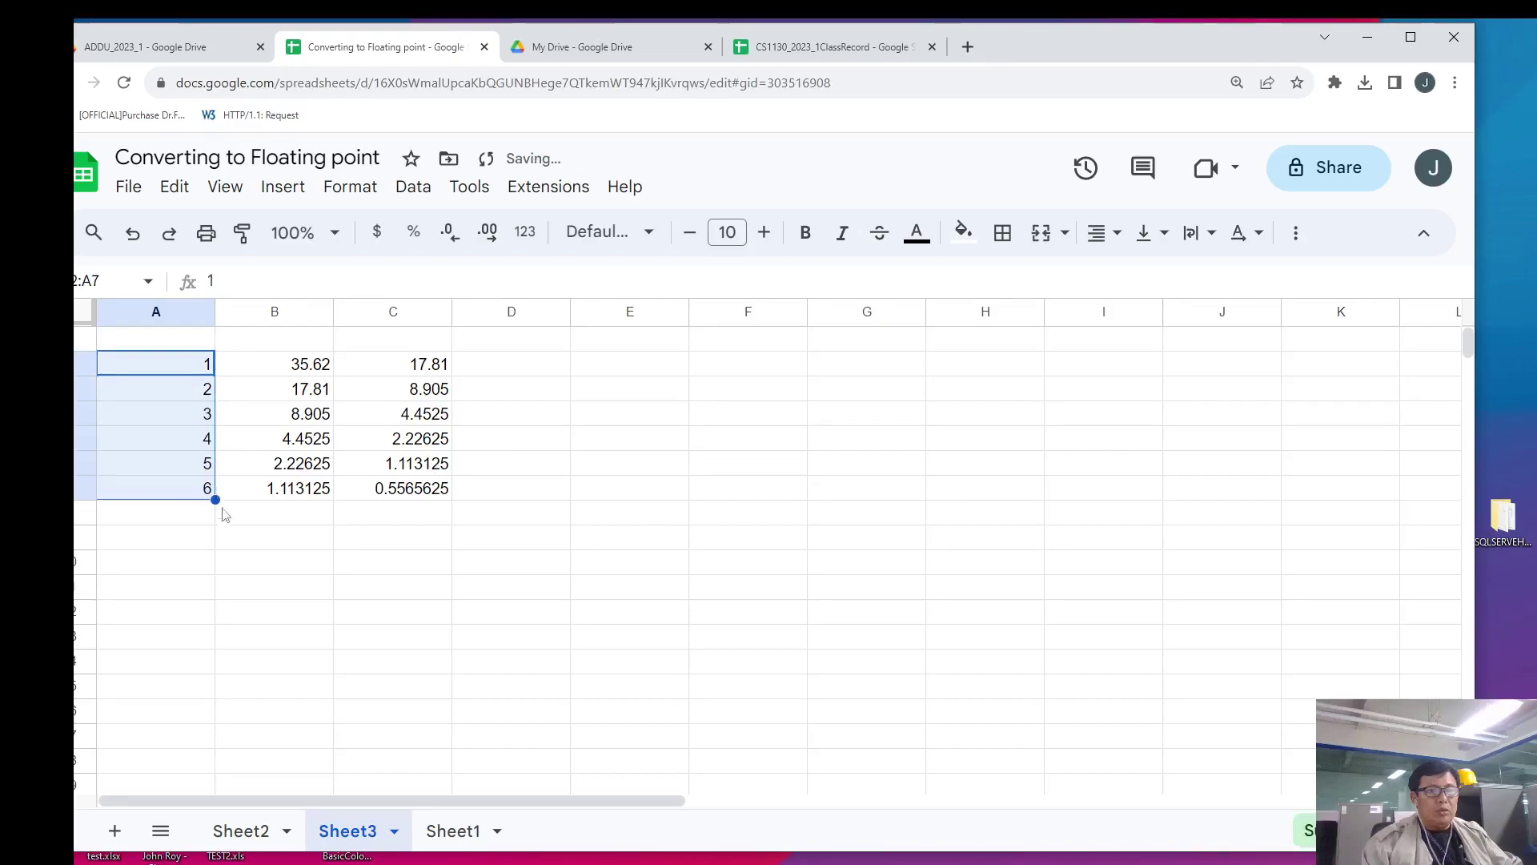
pyautogui.click(203, 564)
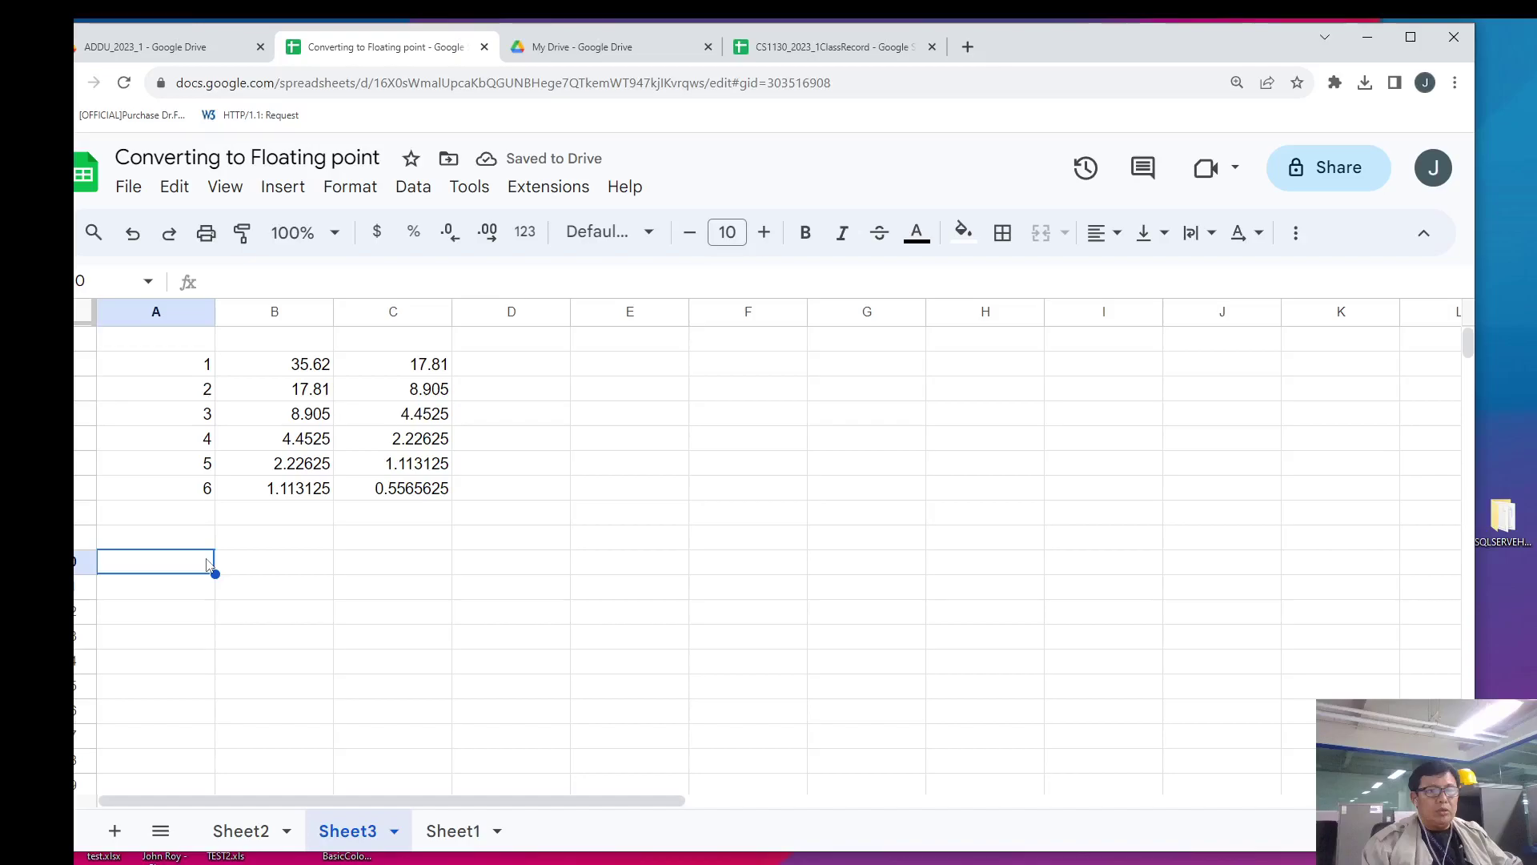
# - Label cell A10 'Exponent (5)'
pyautogui.write('E')
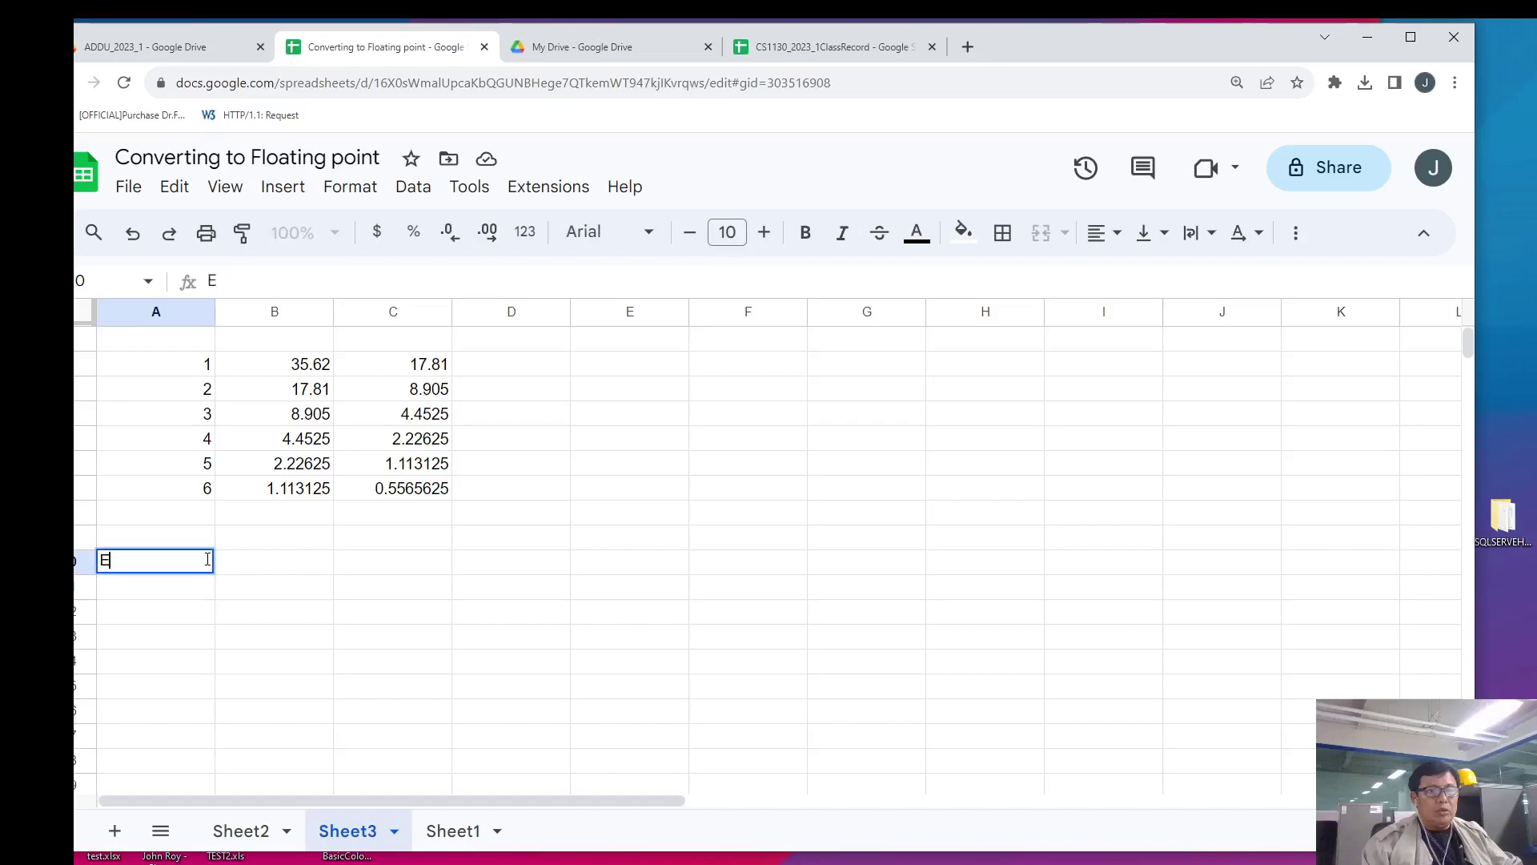
pyautogui.write('xponent')
pyautogui.press('Return')
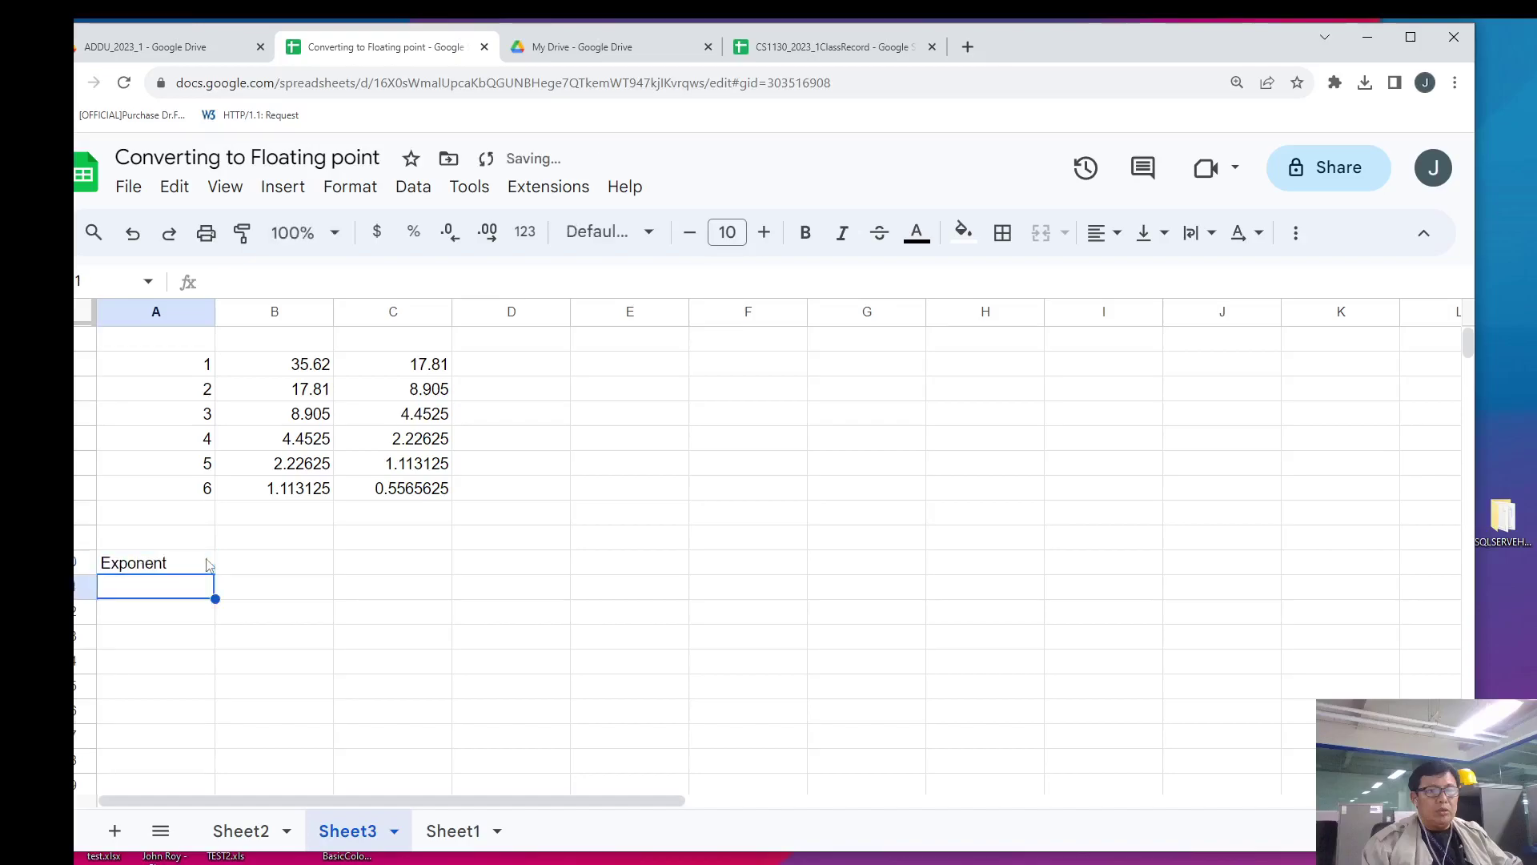
pyautogui.click(207, 565)
pyautogui.press('Right')
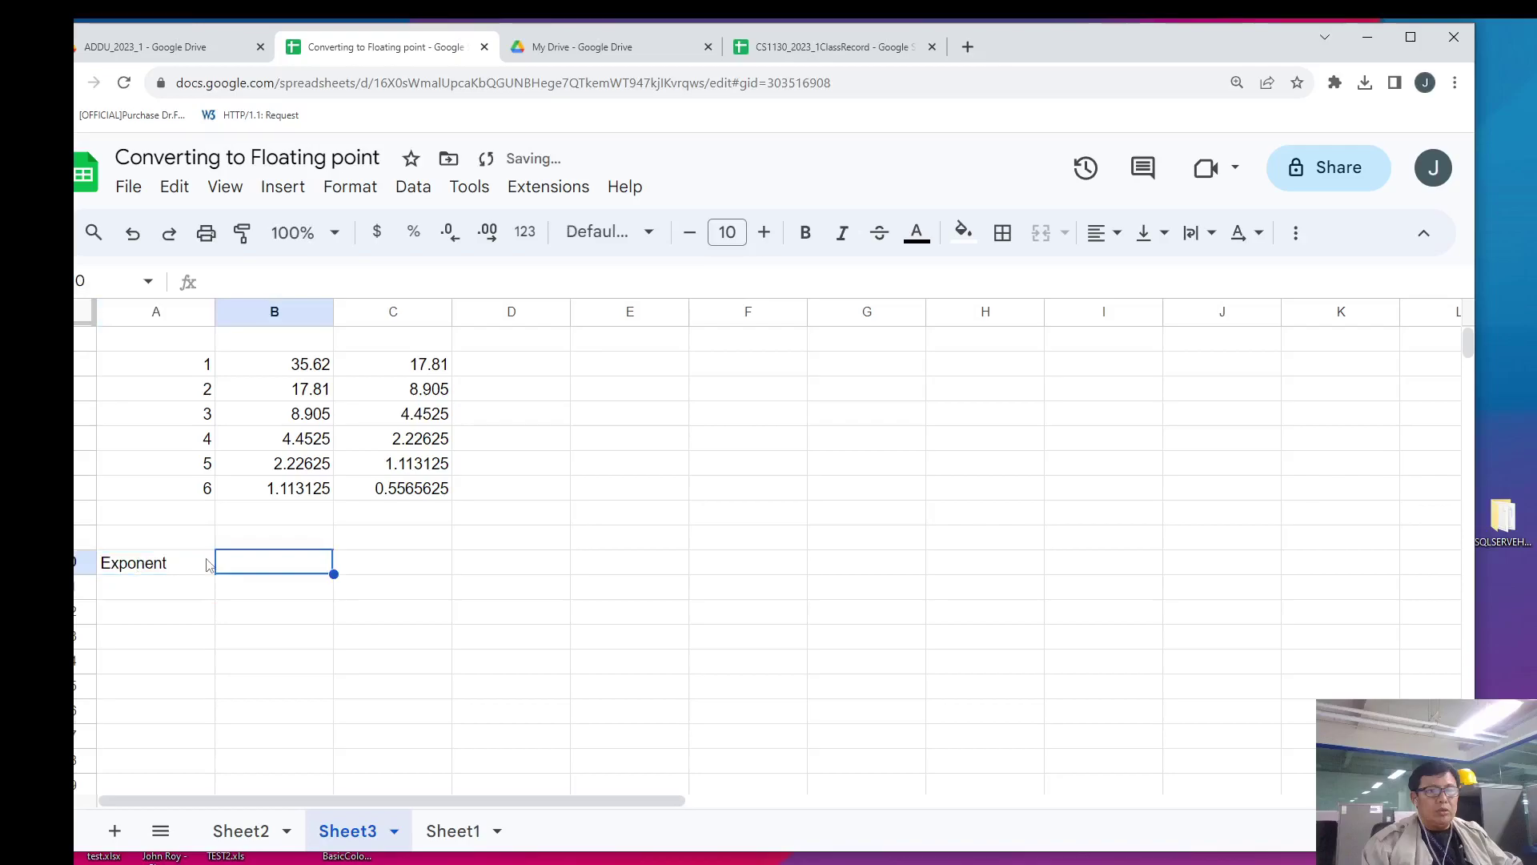
pyautogui.click(206, 564)
pyautogui.click(339, 282)
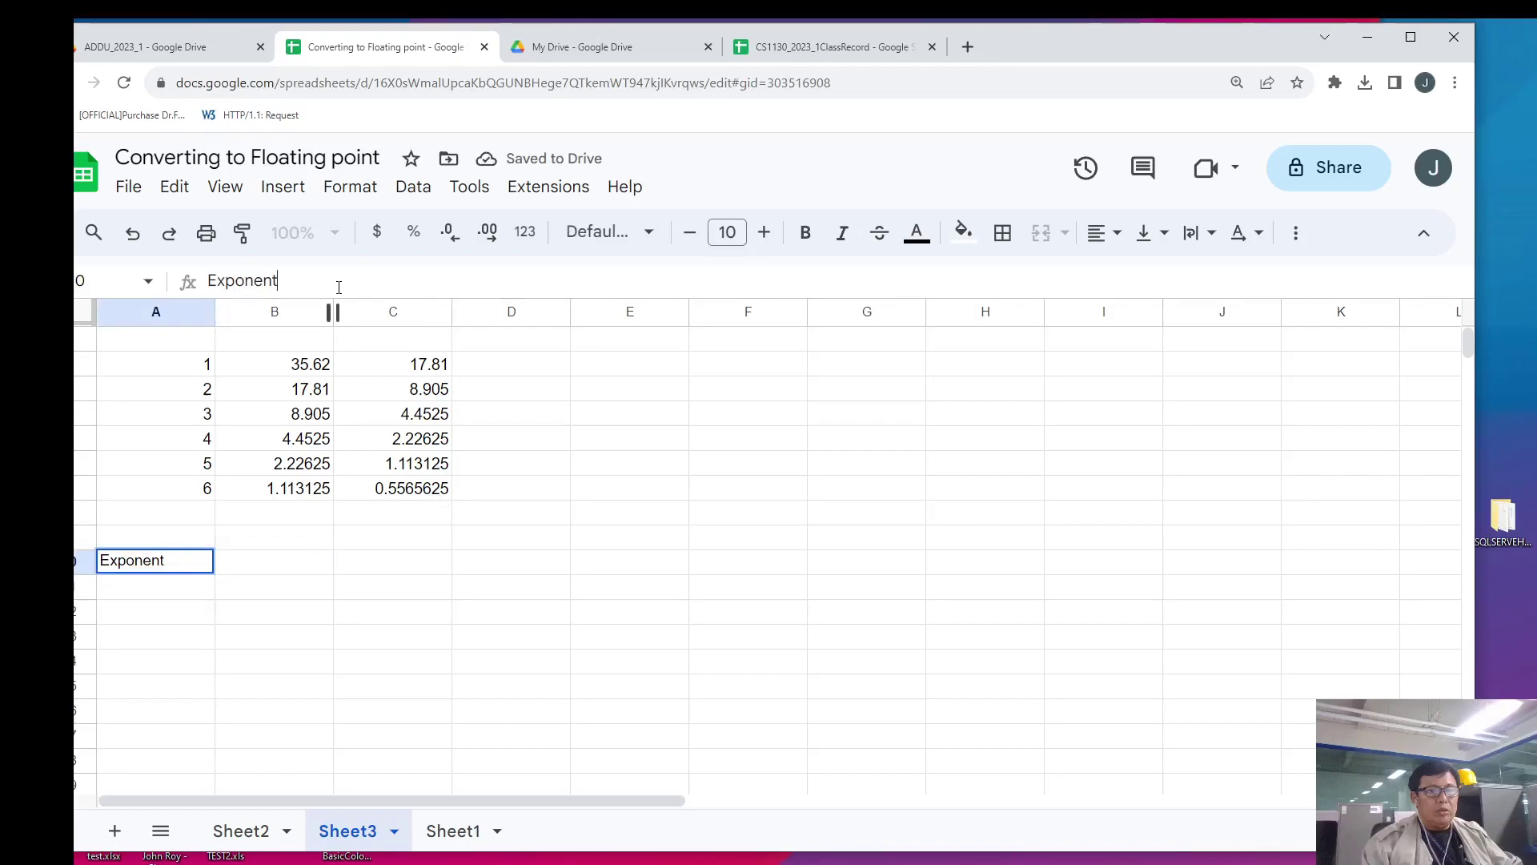
pyautogui.write('(5)')
pyautogui.press('Return')
# - Enter exponent 6 in B10 and its binary form 00110 as text in C10
pyautogui.click(292, 561)
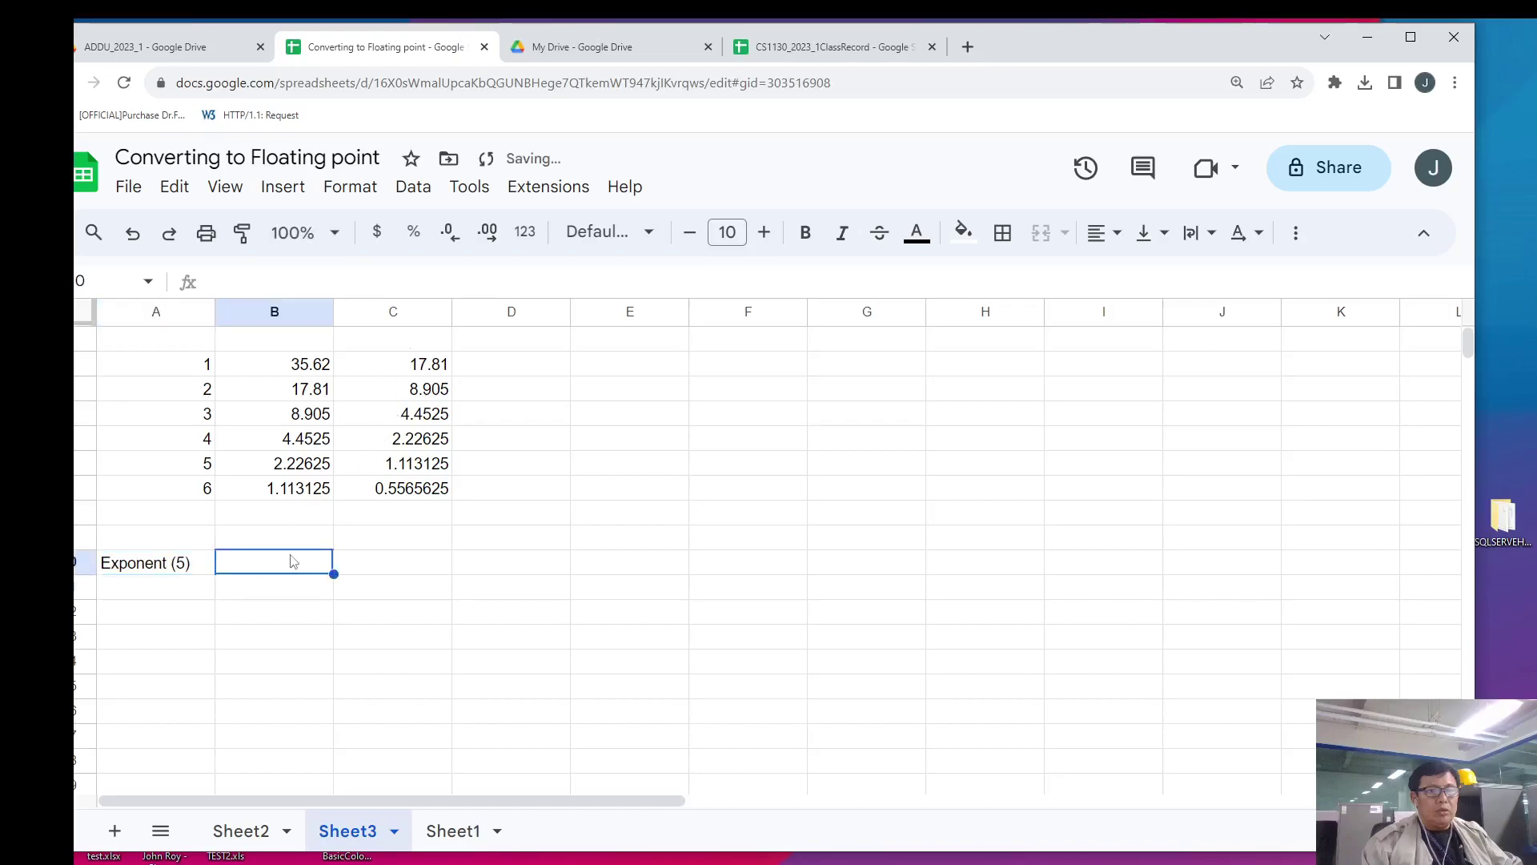
pyautogui.write('6')
pyautogui.press('Return')
pyautogui.press('Up')
pyautogui.press('Right')
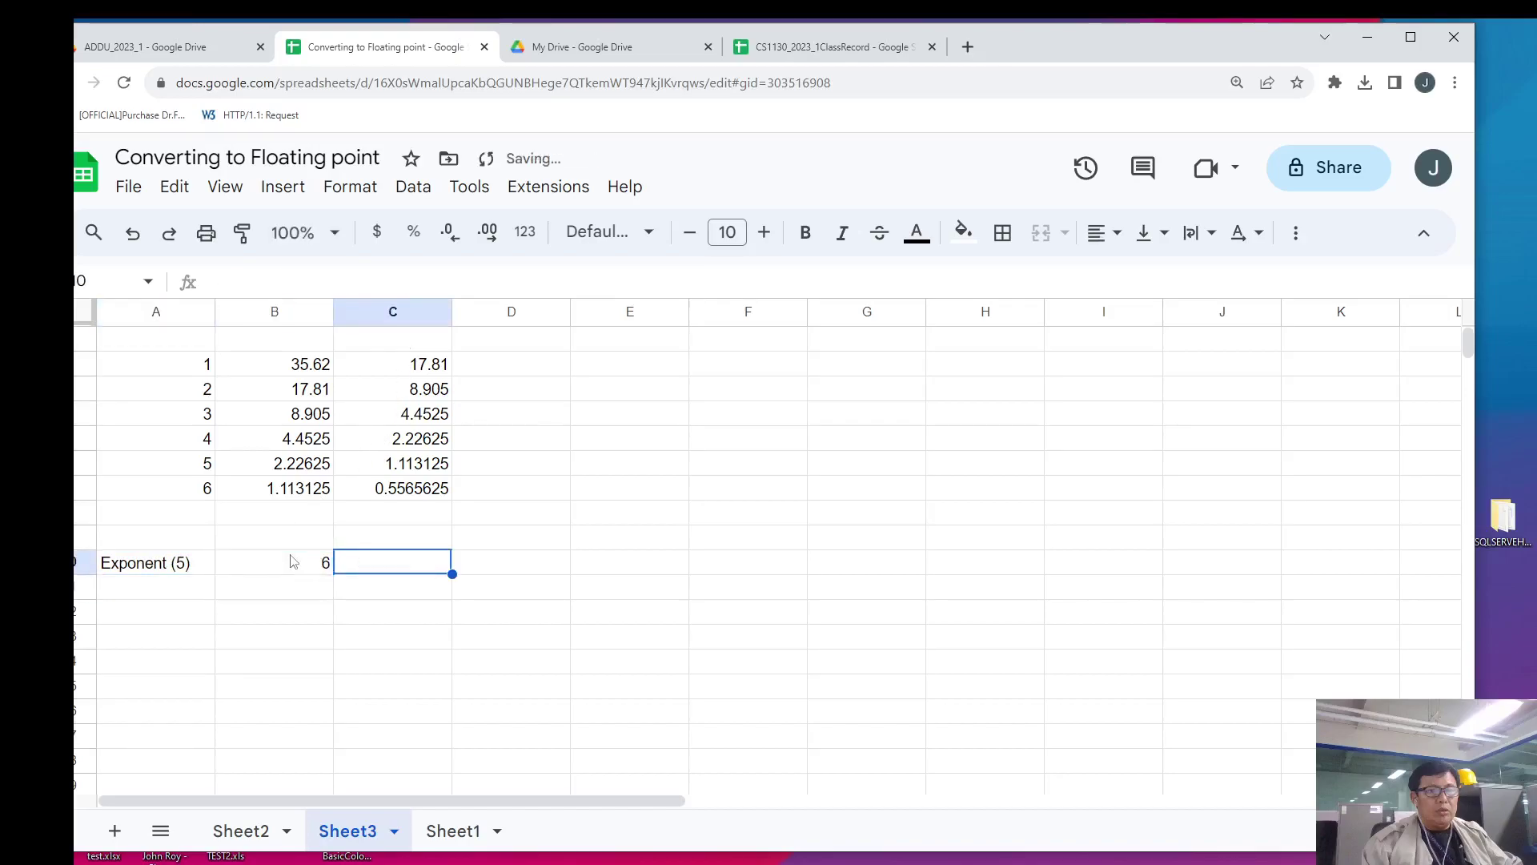
pyautogui.write("'")
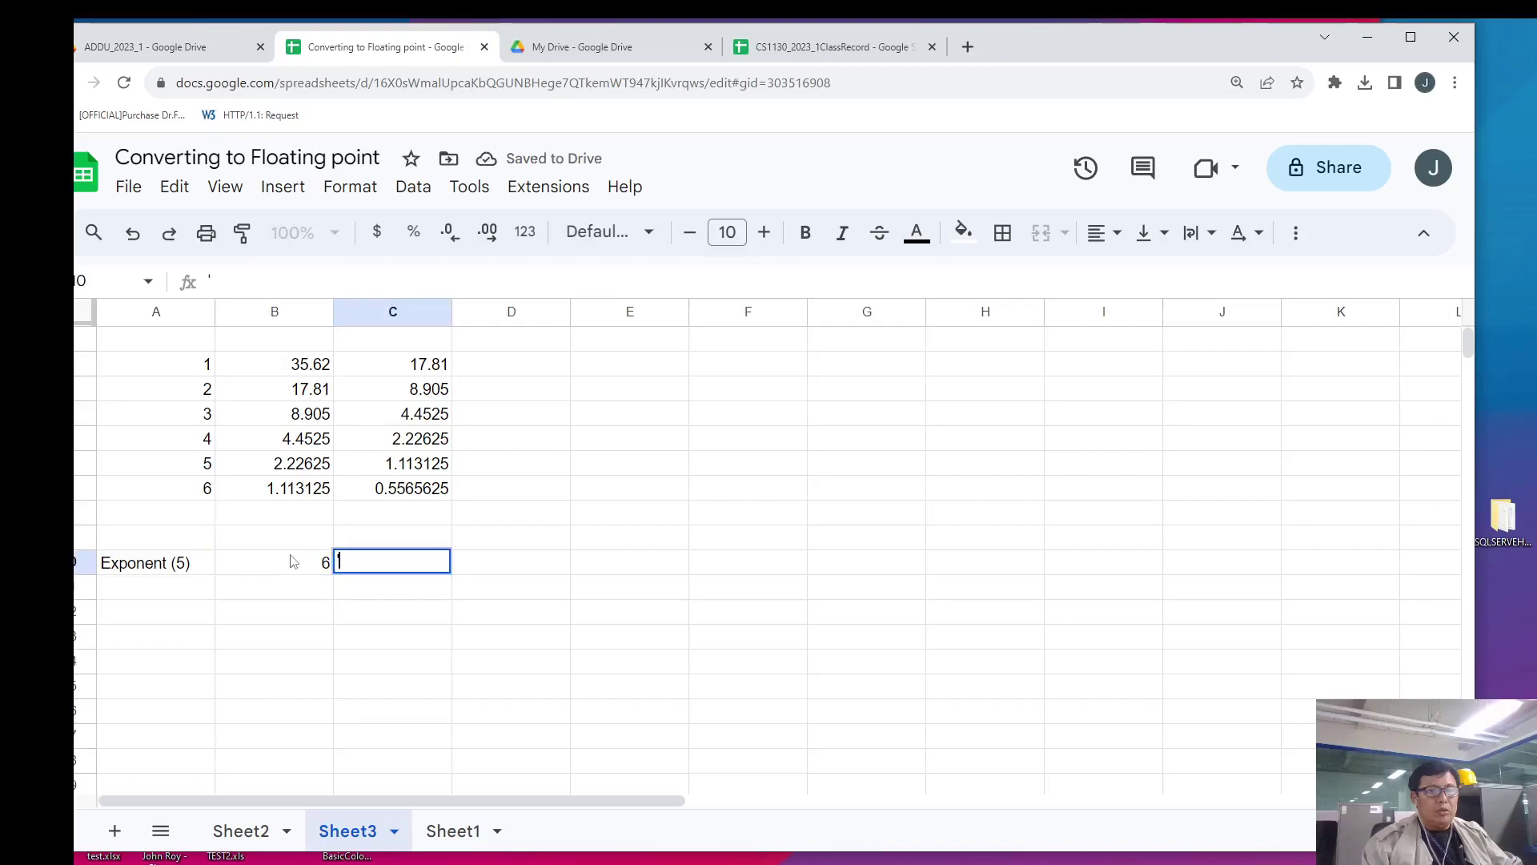
pyautogui.write('0011')
pyautogui.press('Return')
# - Label A11 'Mantissa (10)' and paste 0.5565625 from C7 into B11 as a value
pyautogui.press('Left')
pyautogui.press('Left')
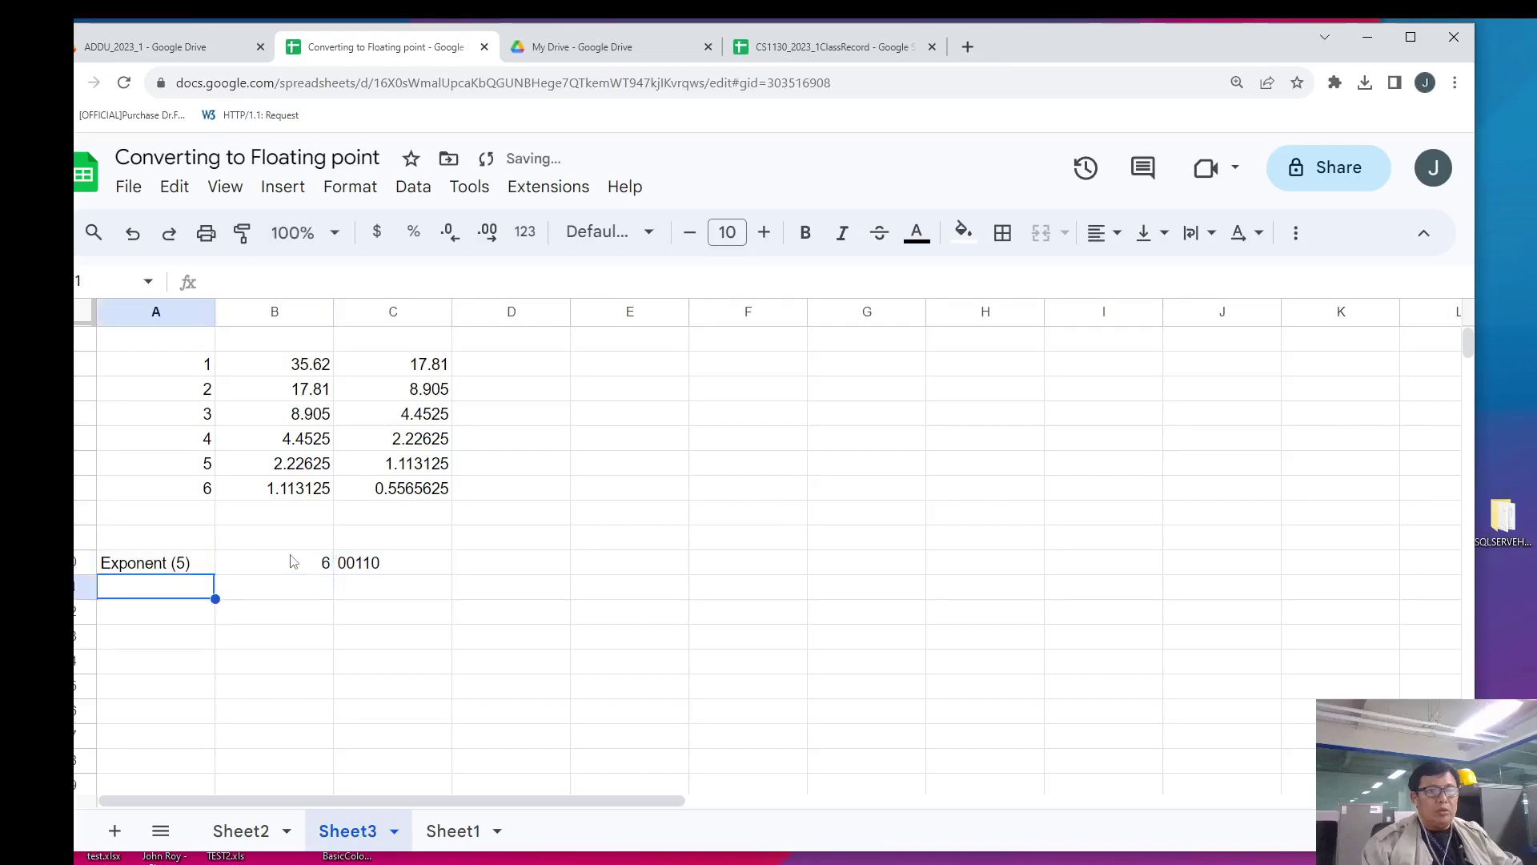
pyautogui.write('Manti')
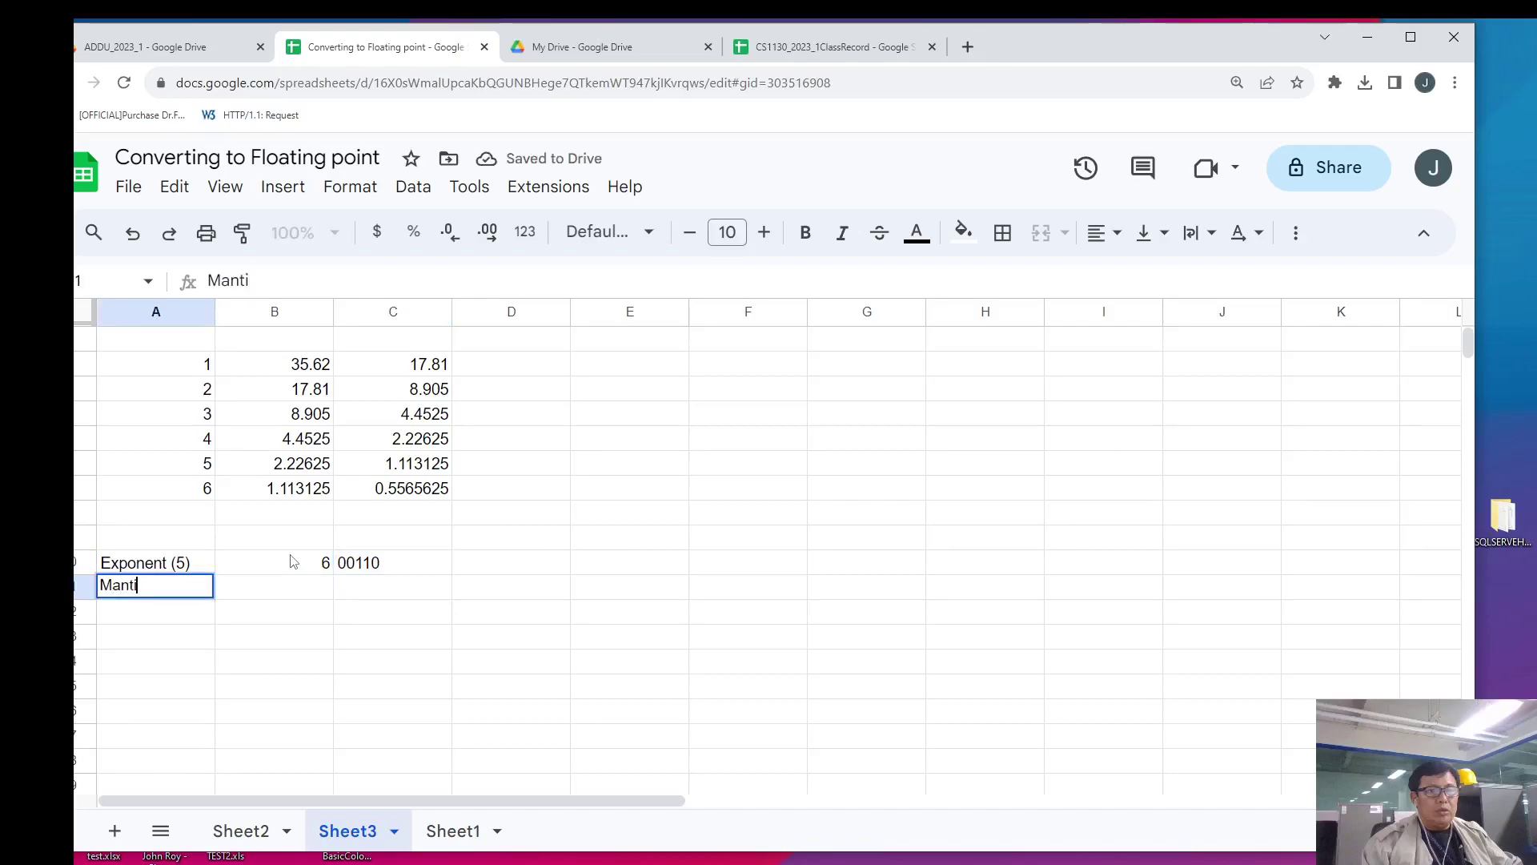
pyautogui.write('ssa (10)')
pyautogui.press('Return')
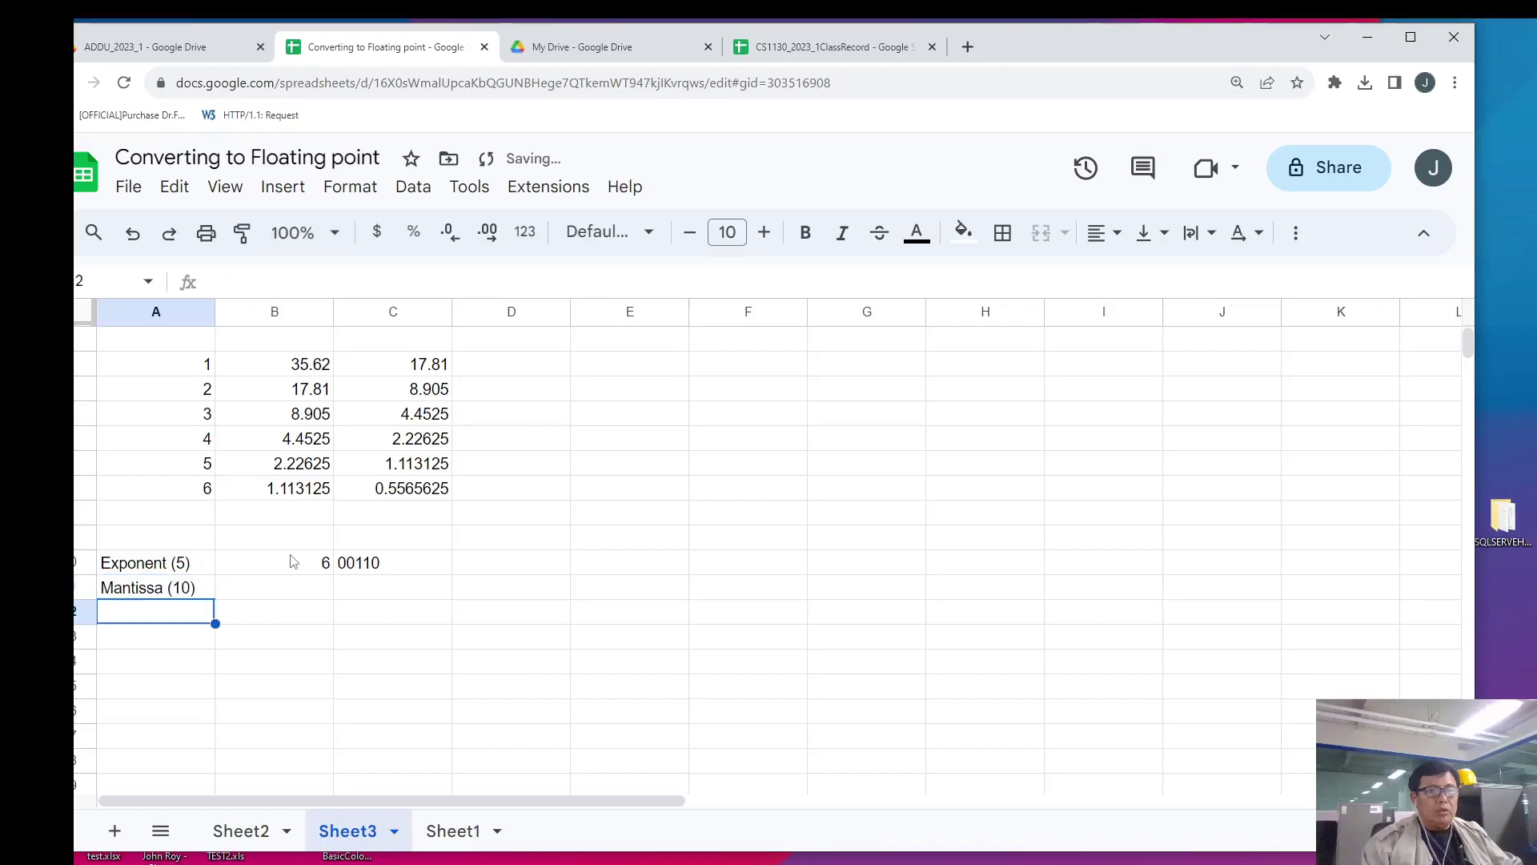
pyautogui.click(422, 491)
pyautogui.rightClick(422, 492)
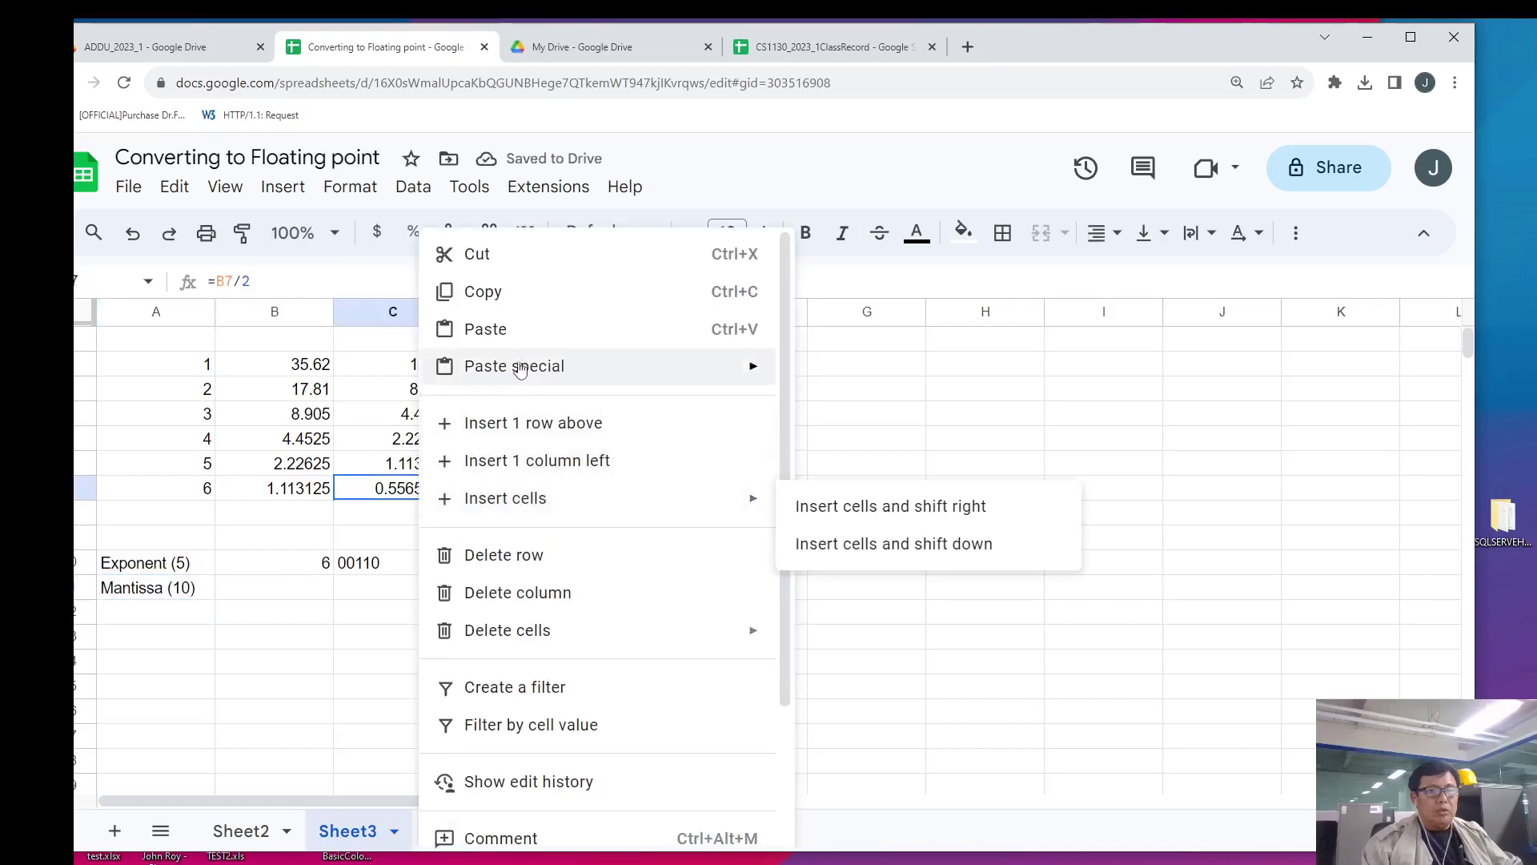
pyautogui.click(494, 303)
pyautogui.click(312, 597)
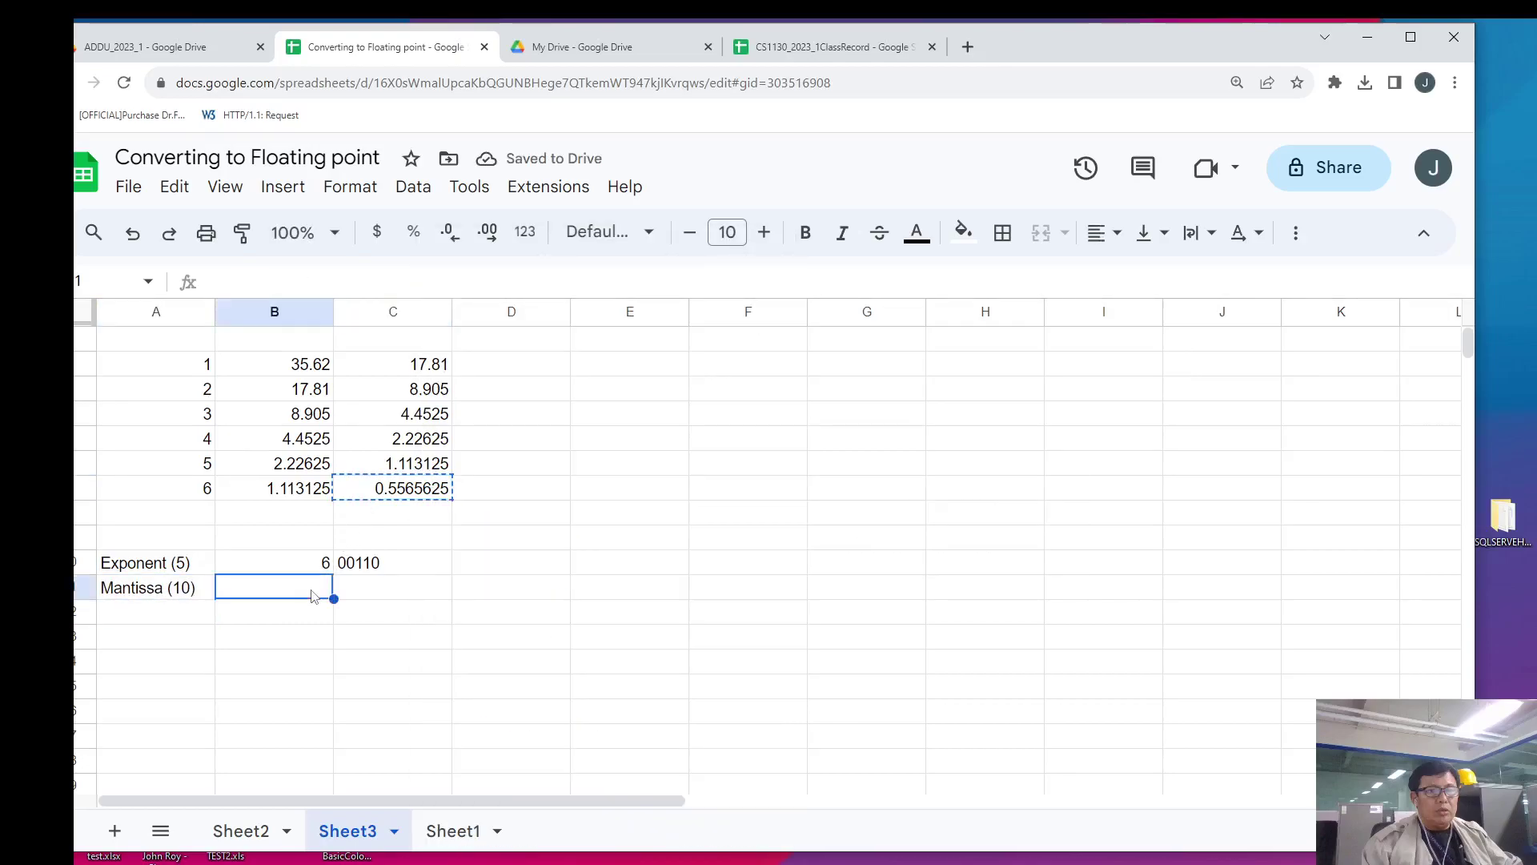
pyautogui.rightClick(312, 596)
pyautogui.moveTo(436, 370)
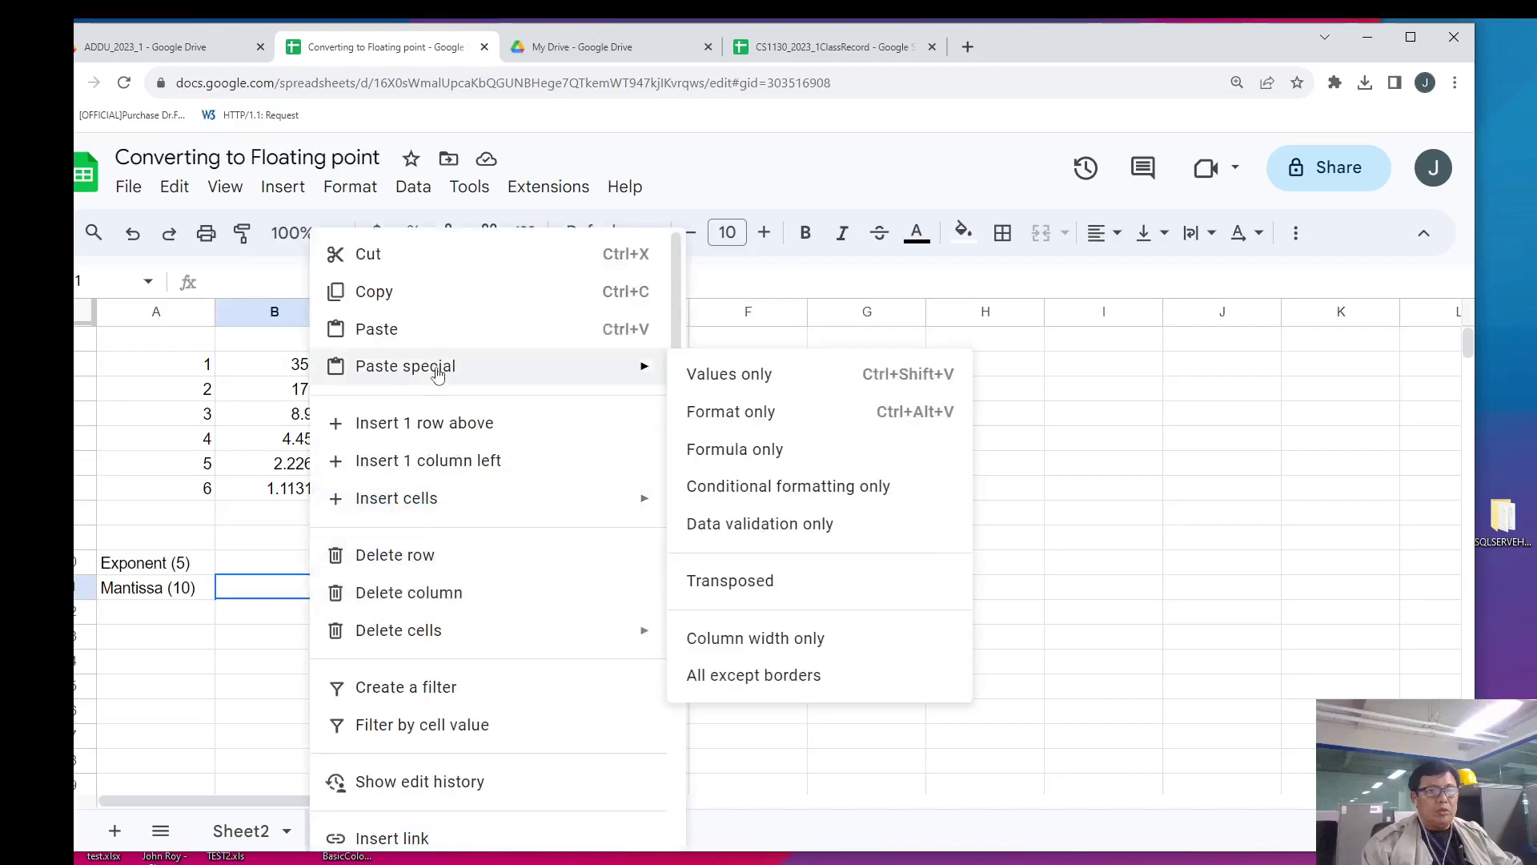
pyautogui.click(753, 374)
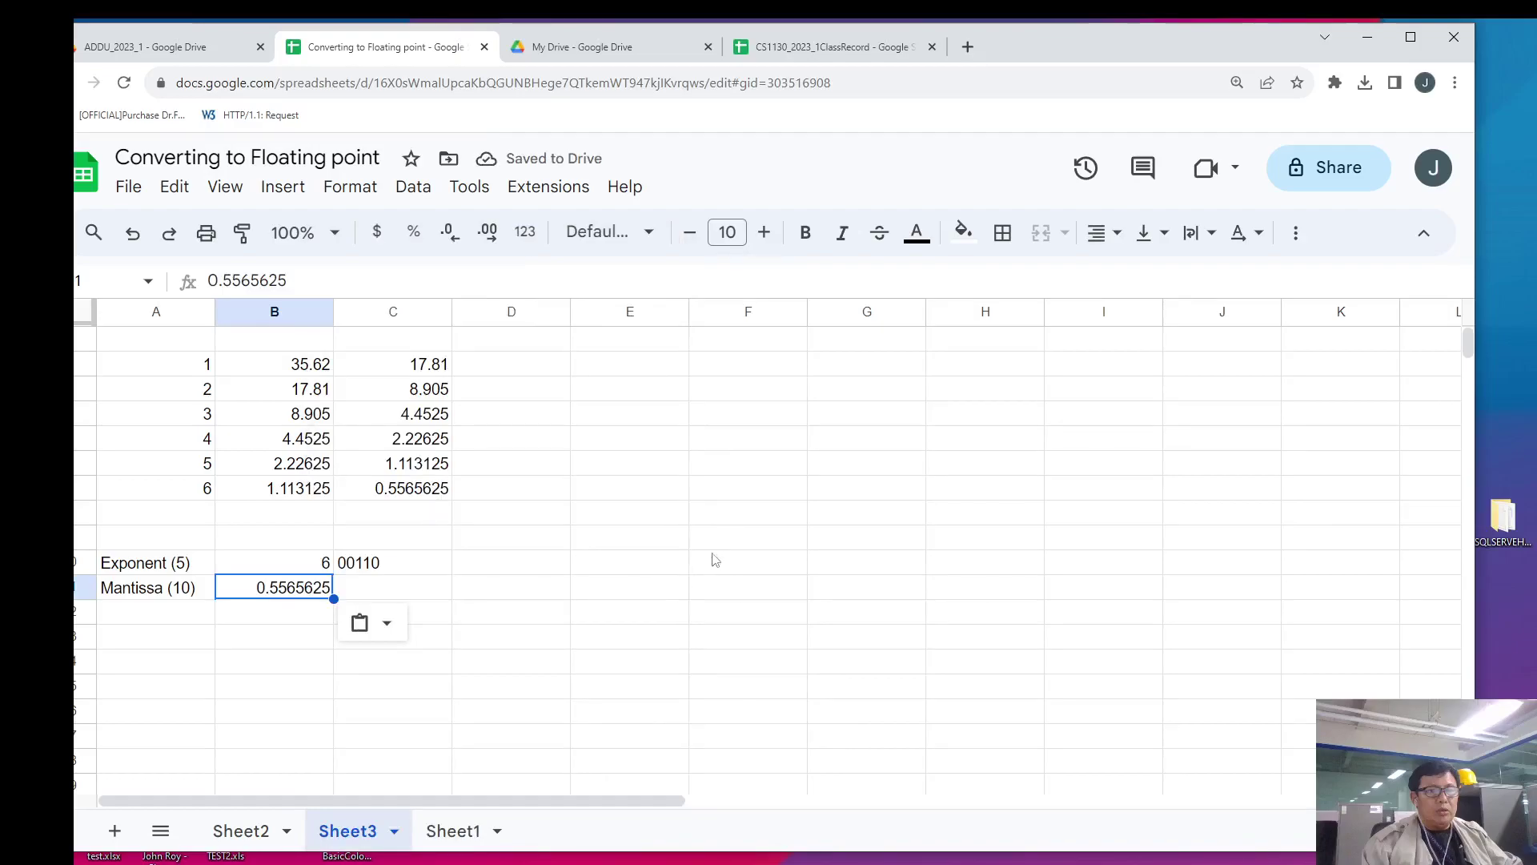
# - Switch through the sheet tabs to display Sheet2
pyautogui.click(460, 842)
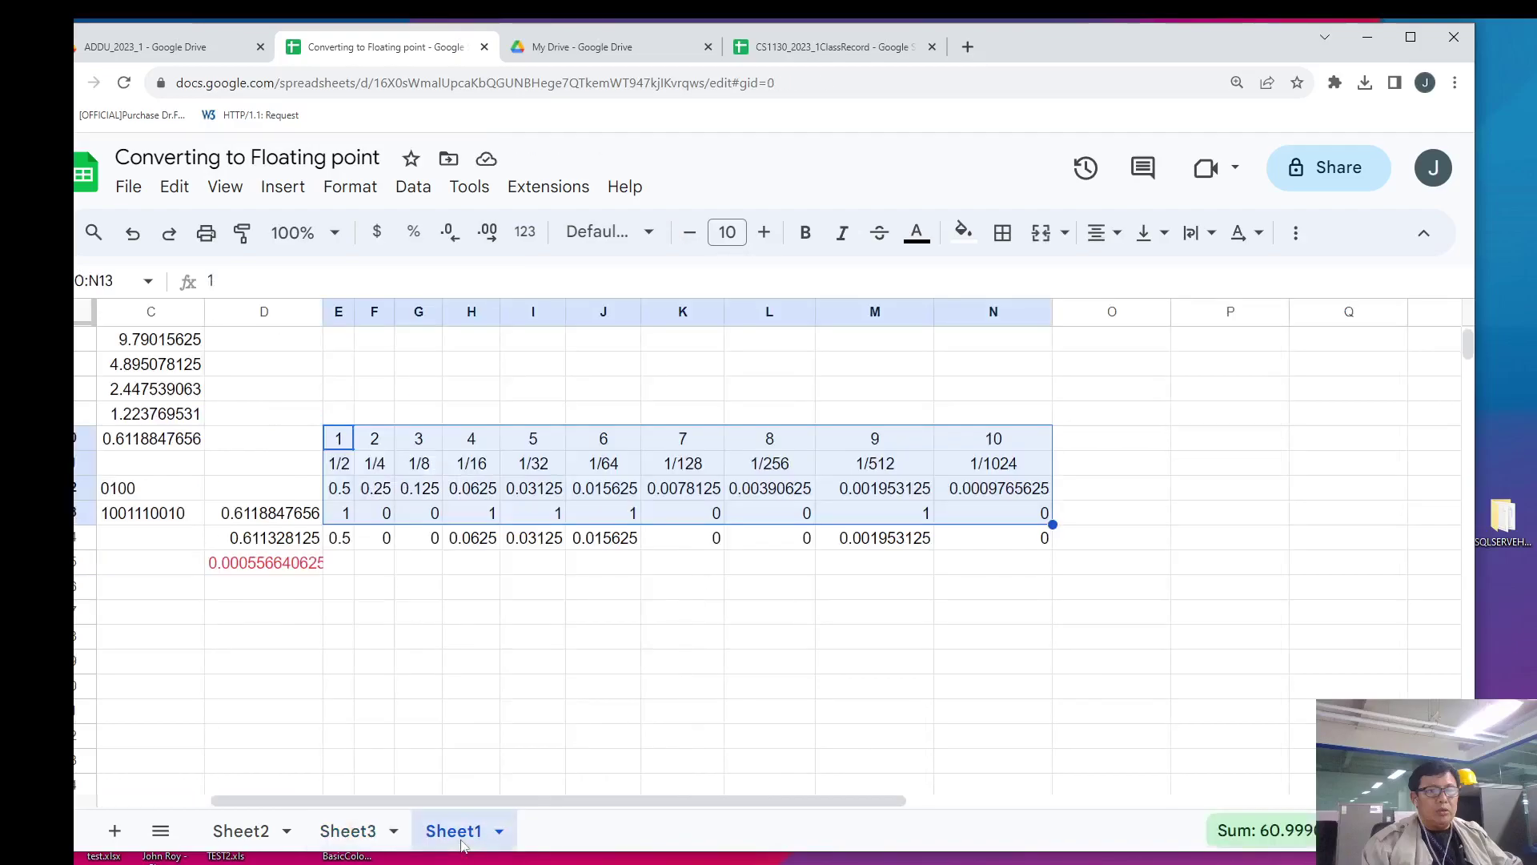
pyautogui.click(357, 842)
pyautogui.click(273, 840)
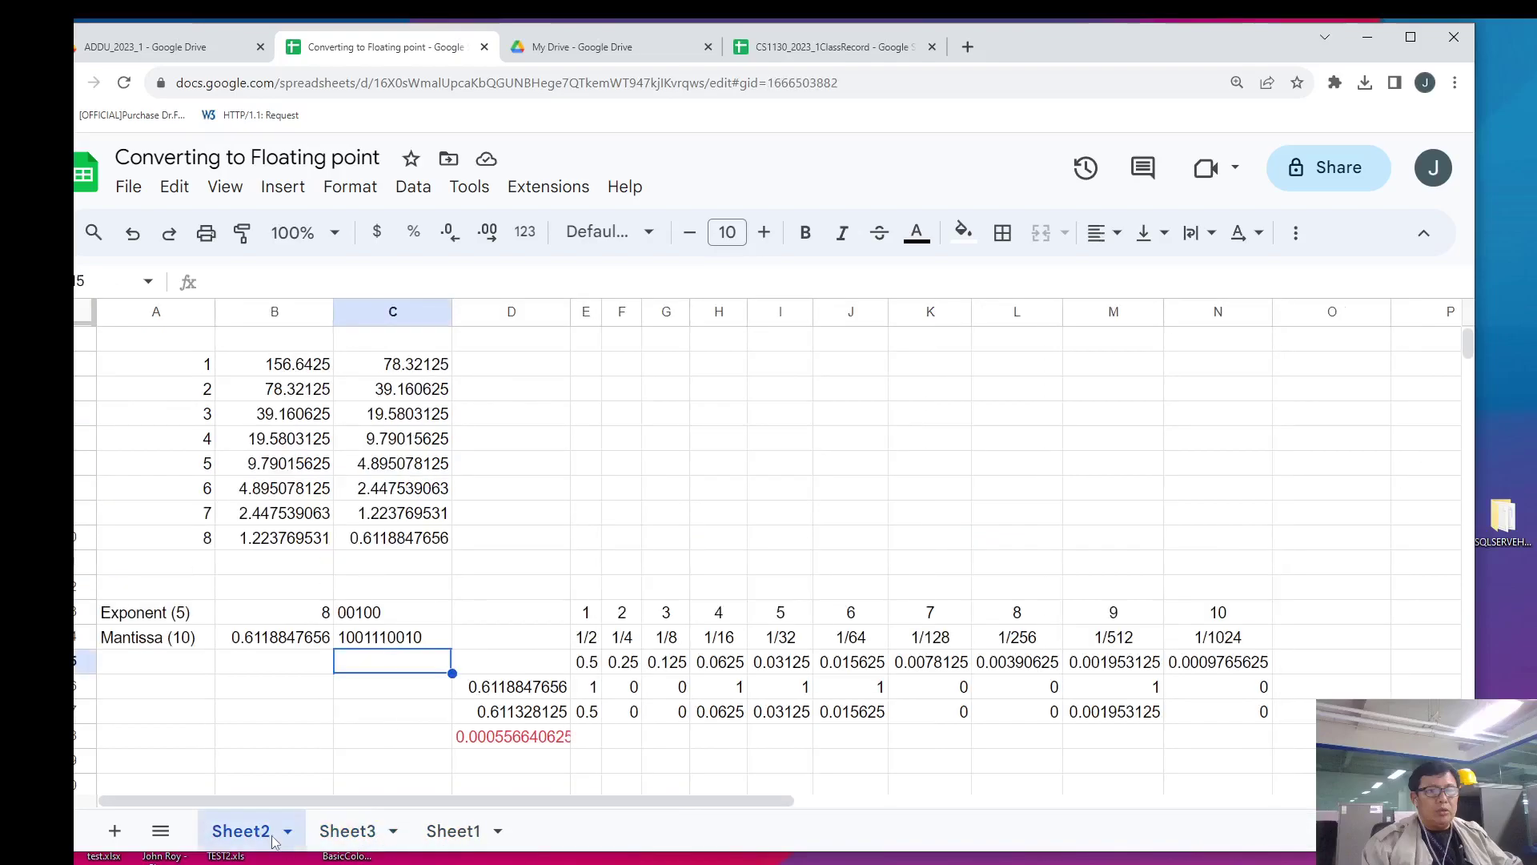
# - Copy Sheet2's pick-and-mark table D13:N18 and paste it into Sheet3 at E19
pyautogui.click(586, 613)
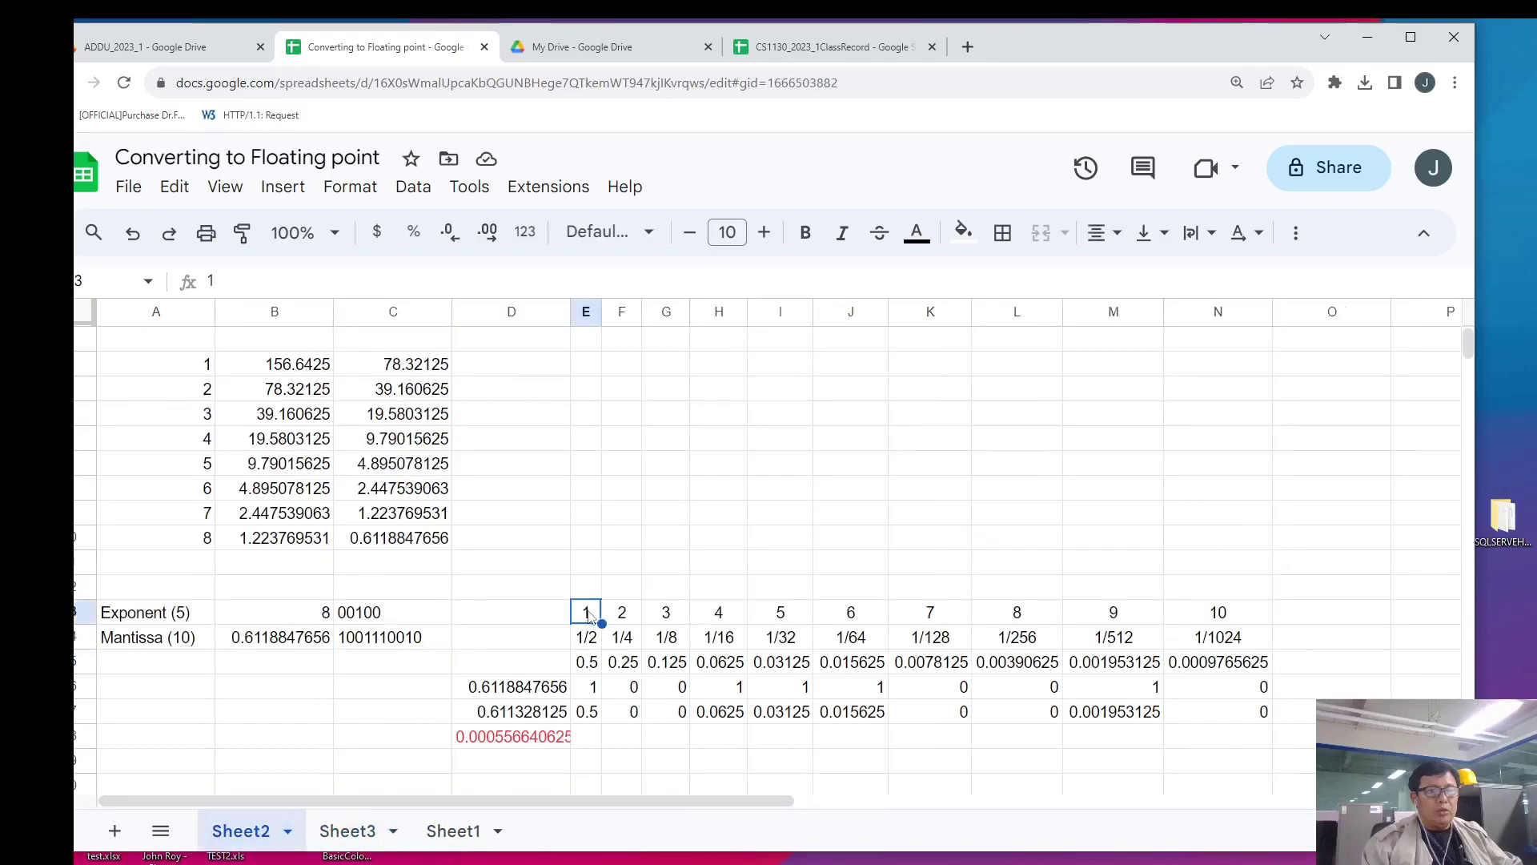
pyautogui.hotkey('shift', 'Down')
pyautogui.hotkey('shift', 'Down')
pyautogui.hotkey('shift', 'Down')
pyautogui.hotkey('shift', 'Down')
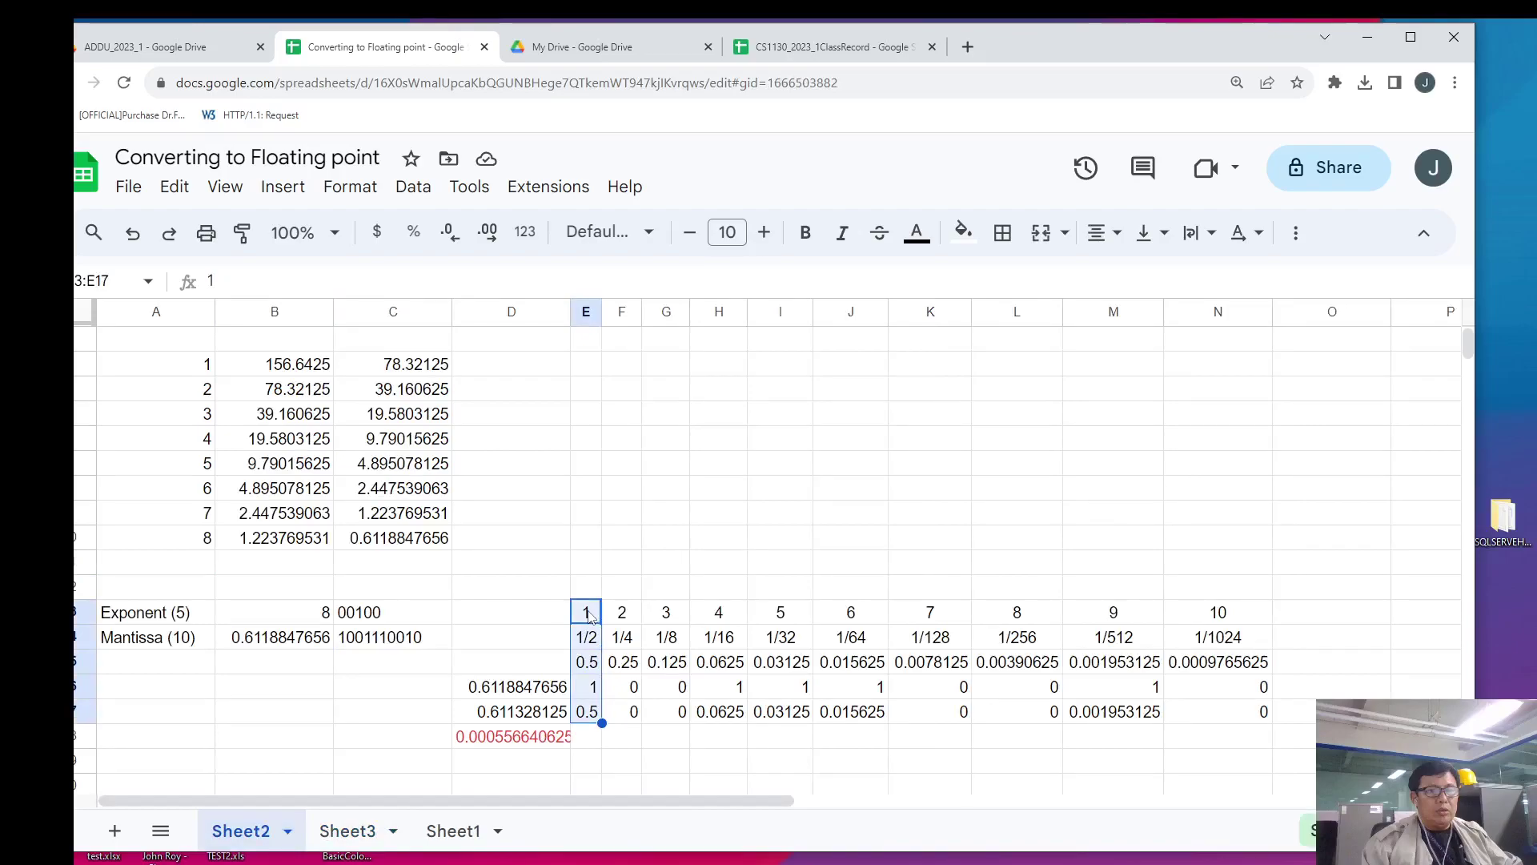
pyautogui.hotkey('shift', 'Right')
pyautogui.hotkey('shift', 'Right')
pyautogui.hotkey('shift', 'Right')
pyautogui.hotkey('shift', 'Right')
pyautogui.hotkey('shift', 'Right')
pyautogui.hotkey('shift', 'Right')
pyautogui.press('Left')
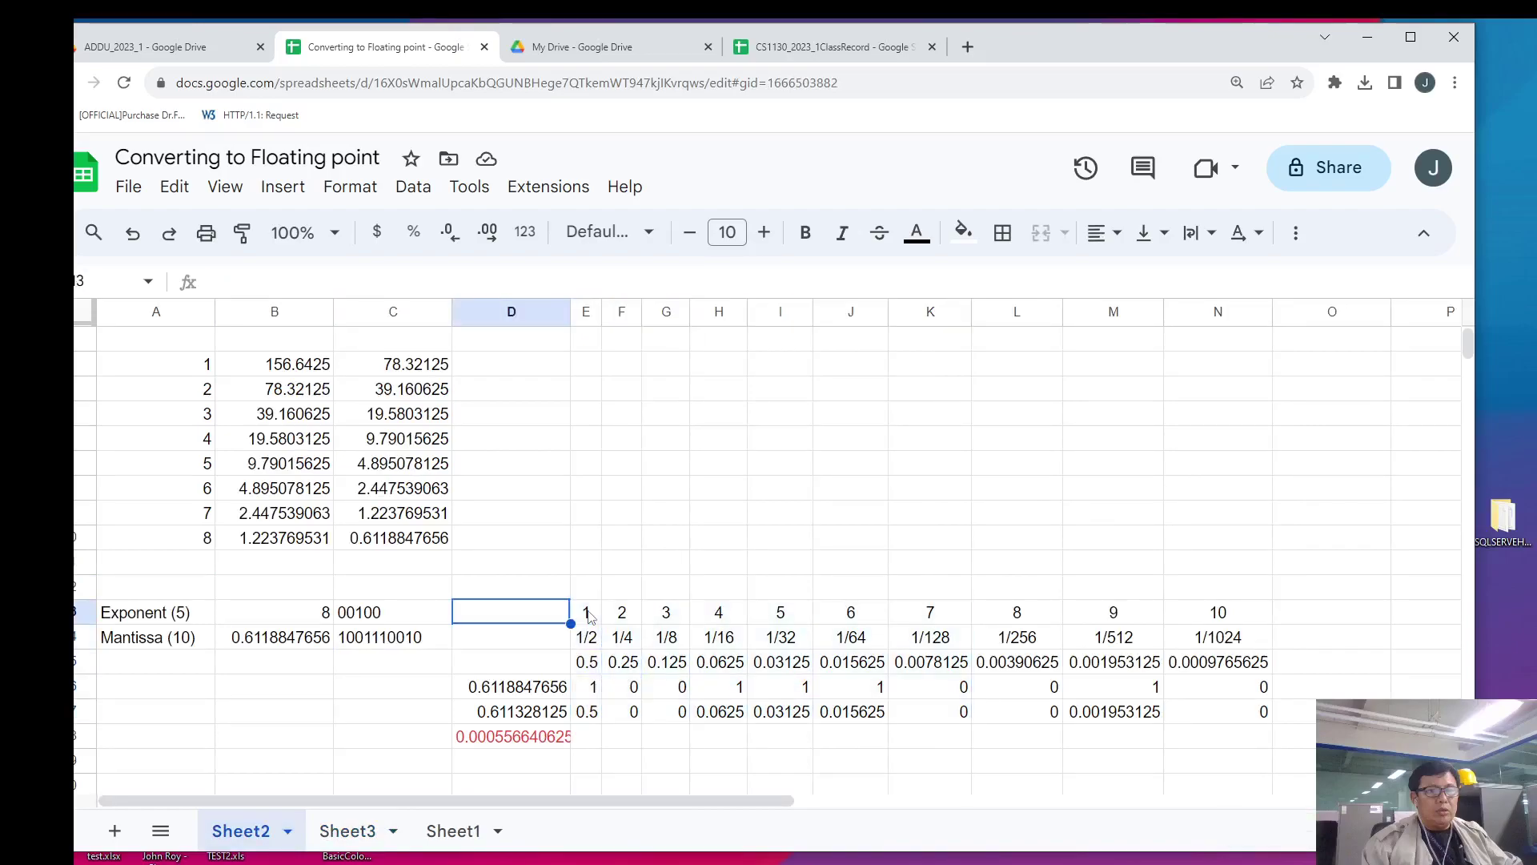
pyautogui.hotkey('shift', 'Down')
pyautogui.hotkey('shift', 'Down')
pyautogui.hotkey('shift', 'Down')
pyautogui.hotkey('shift', 'Down')
pyautogui.hotkey('shift', 'Down')
pyautogui.hotkey('shift', 'Right')
pyautogui.hotkey('shift', 'Right')
pyautogui.hotkey('shift', 'Right')
pyautogui.hotkey('shift', 'Right')
pyautogui.hotkey('shift', 'Right')
pyautogui.hotkey('shift', 'Right')
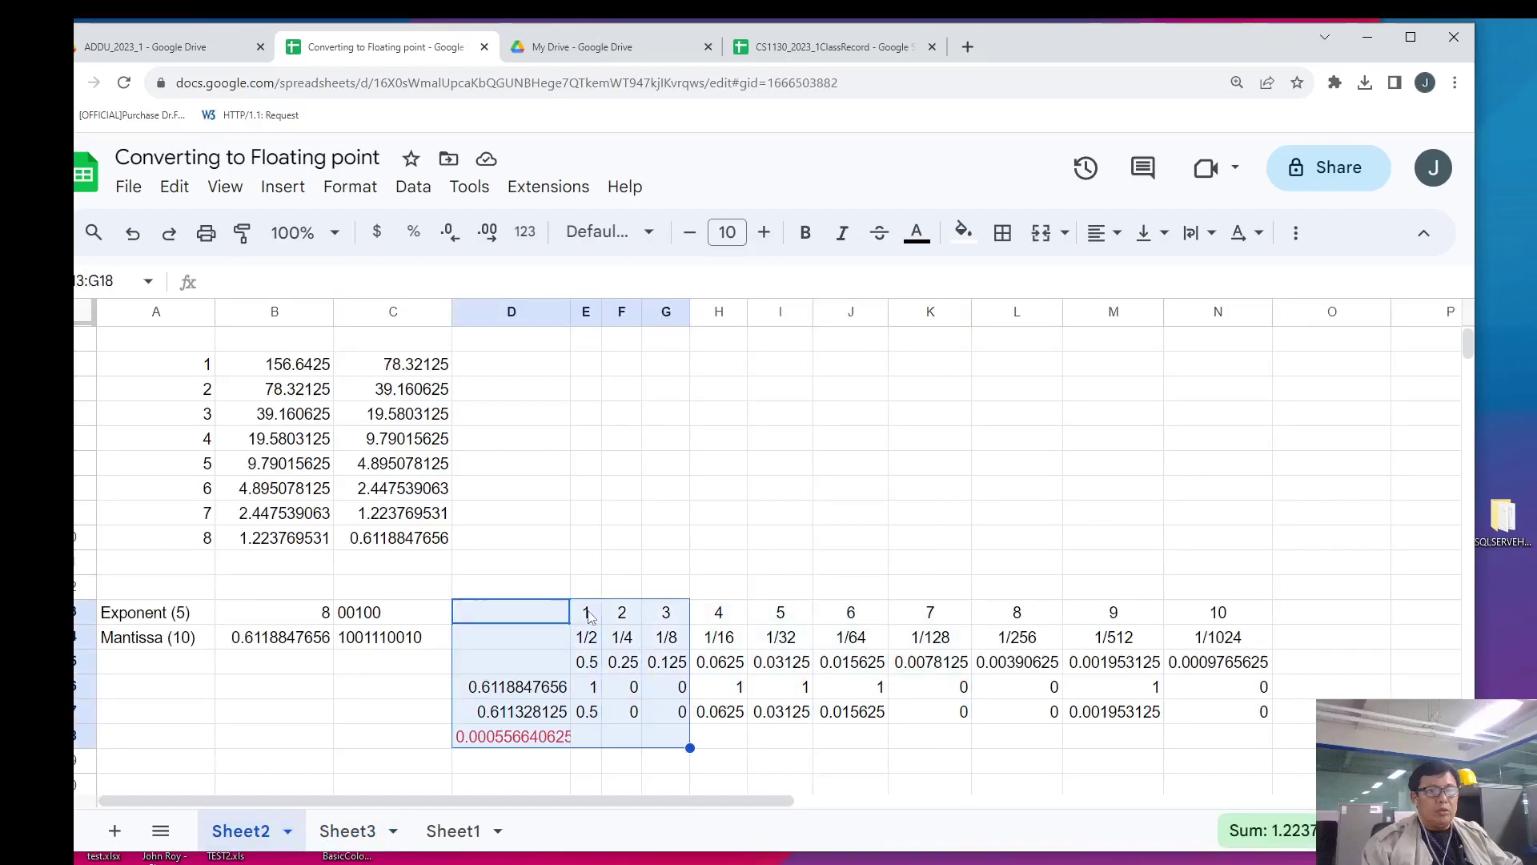
pyautogui.hotkey('shift', 'Right')
pyautogui.hotkey('shift', 'Right')
pyautogui.hotkey('shift', 'Right')
pyautogui.hotkey('shift', 'Right')
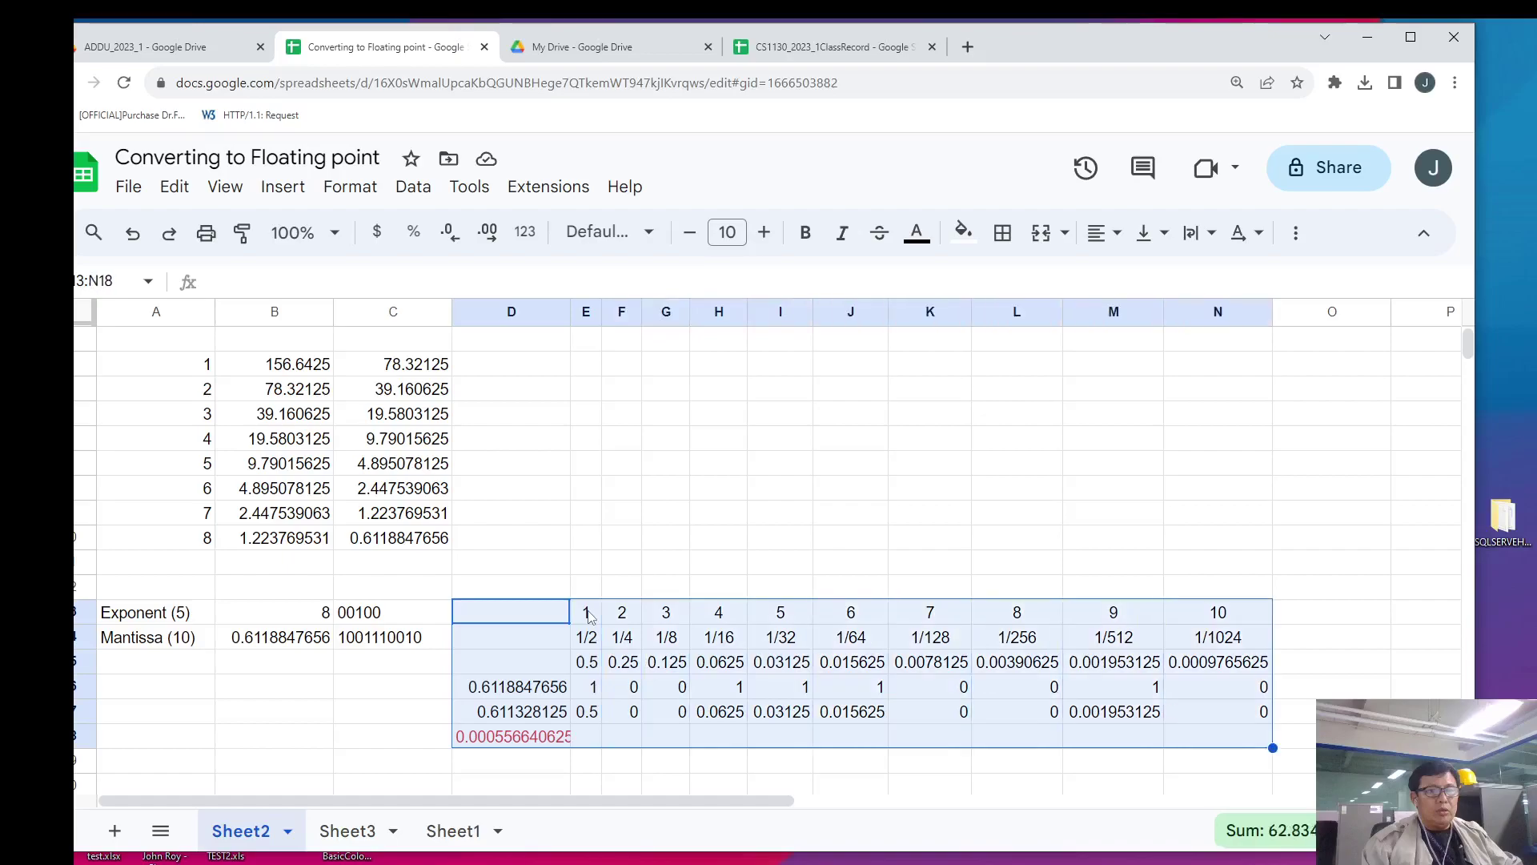
pyautogui.hotkey('ctrl', 'c')
pyautogui.click(354, 828)
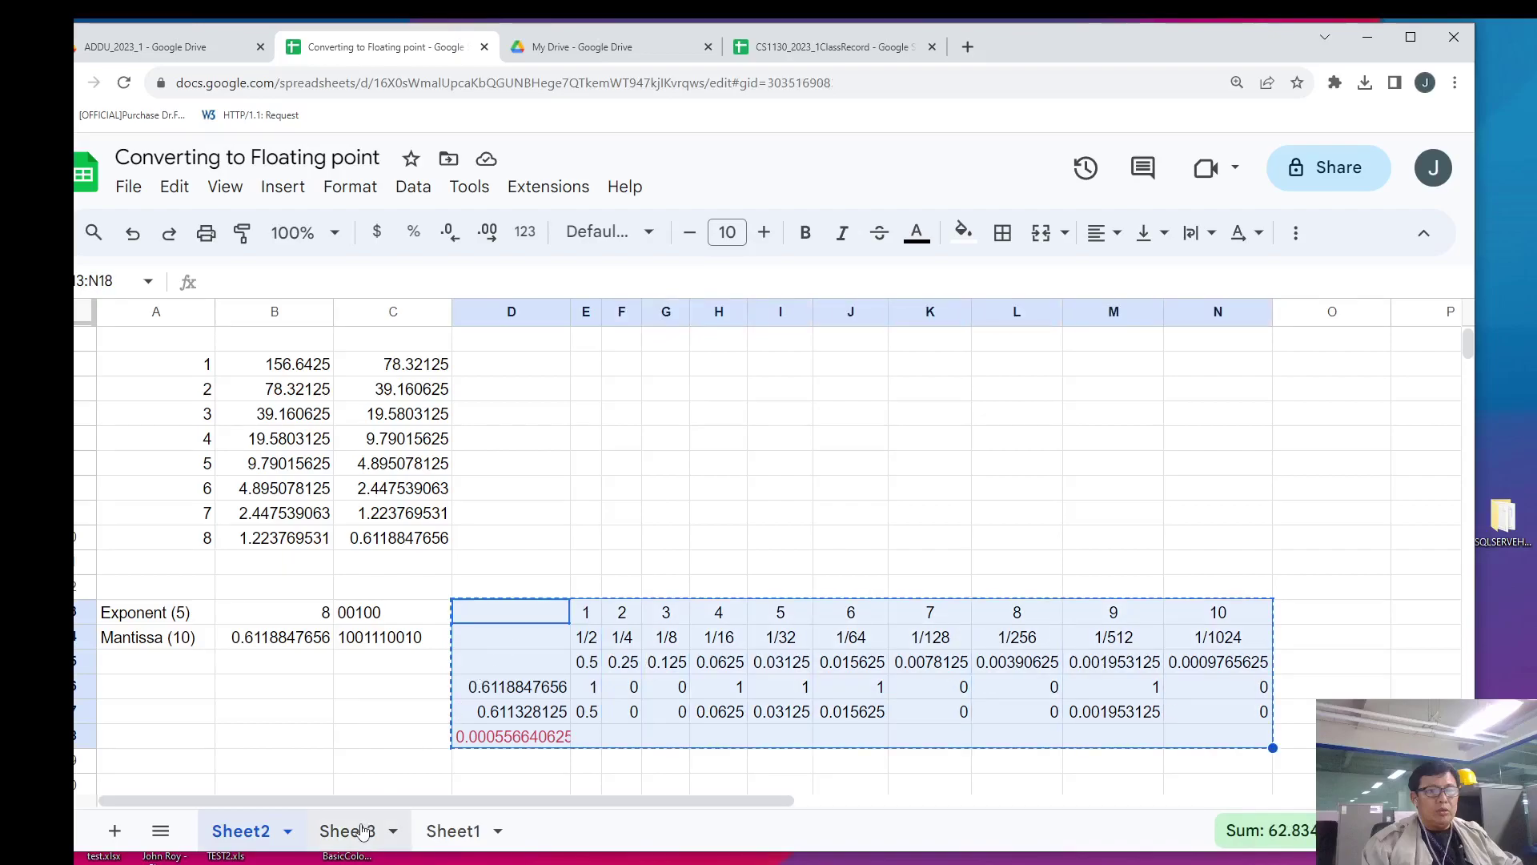
pyautogui.click(529, 541)
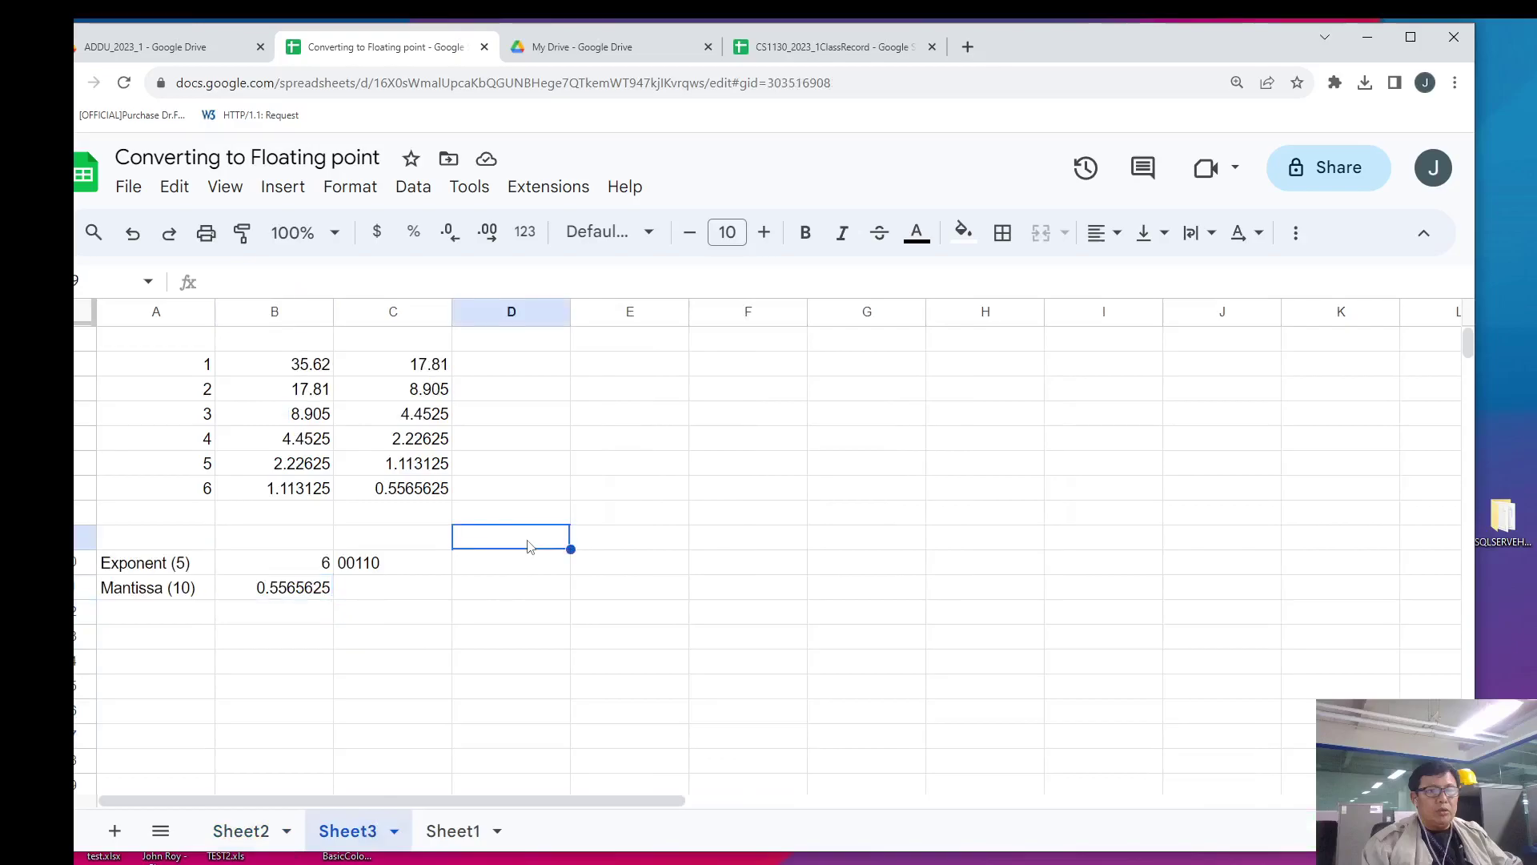
pyautogui.click(589, 547)
pyautogui.hotkey('ctrl', 'v')
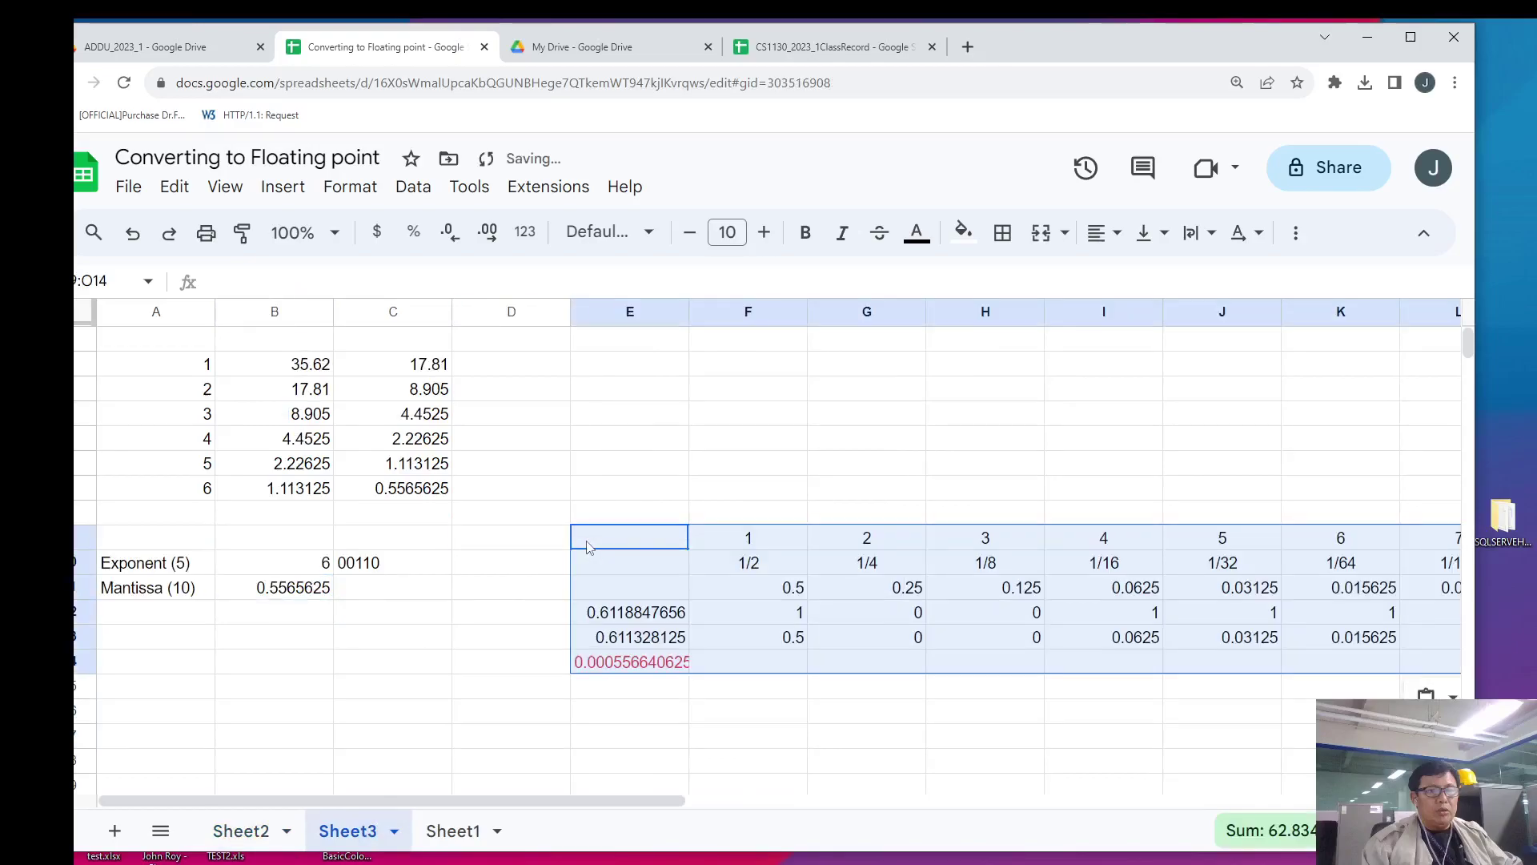
# - Replace the old 0.6118847656 value in the pasted table with the mantissa 0.5565625
pyautogui.press('Down')
pyautogui.press('Down')
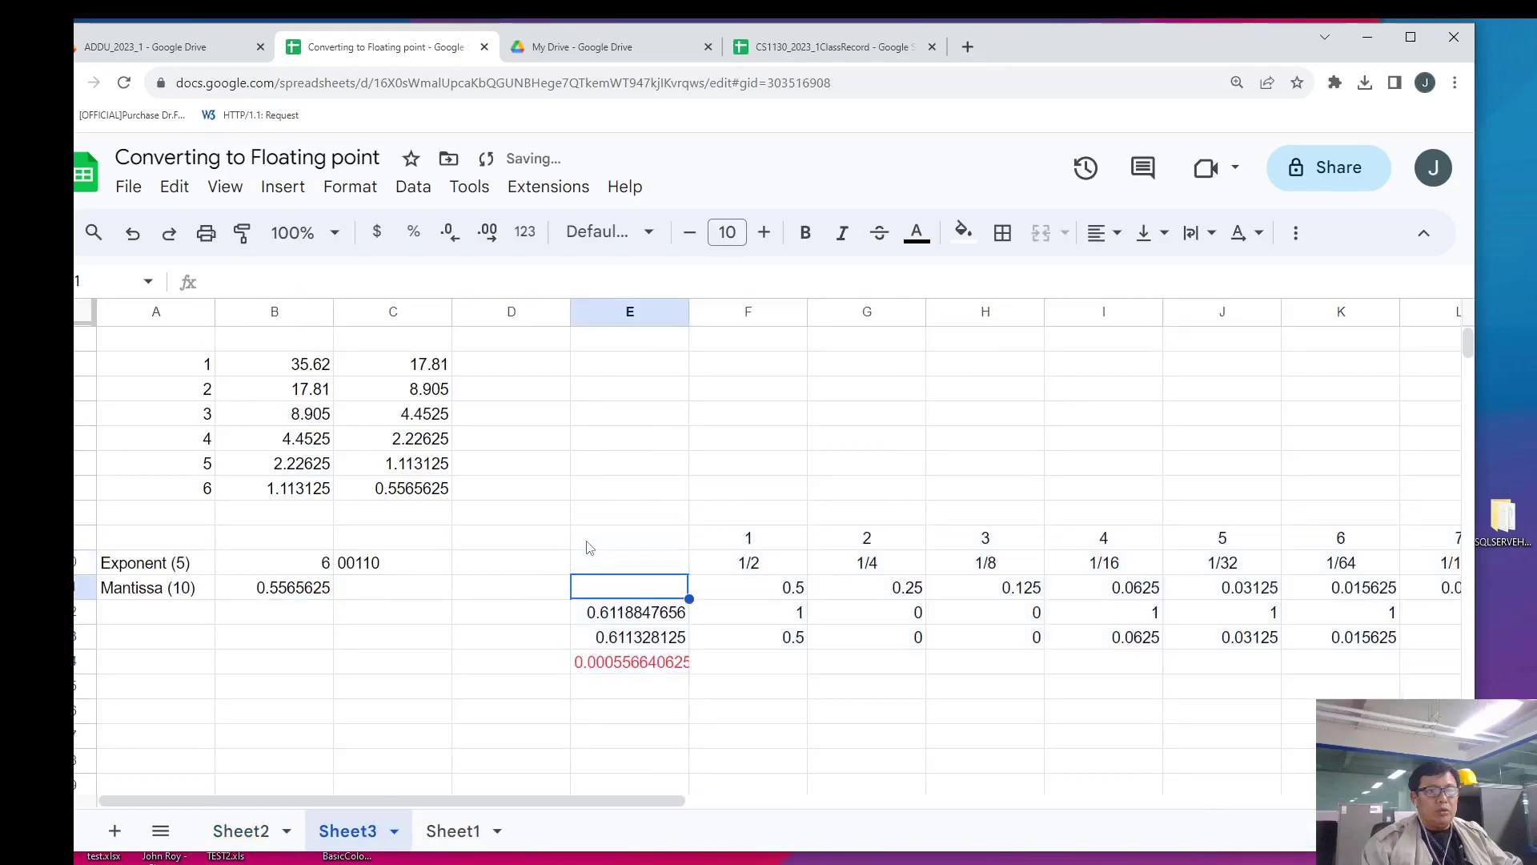
pyautogui.press('Down')
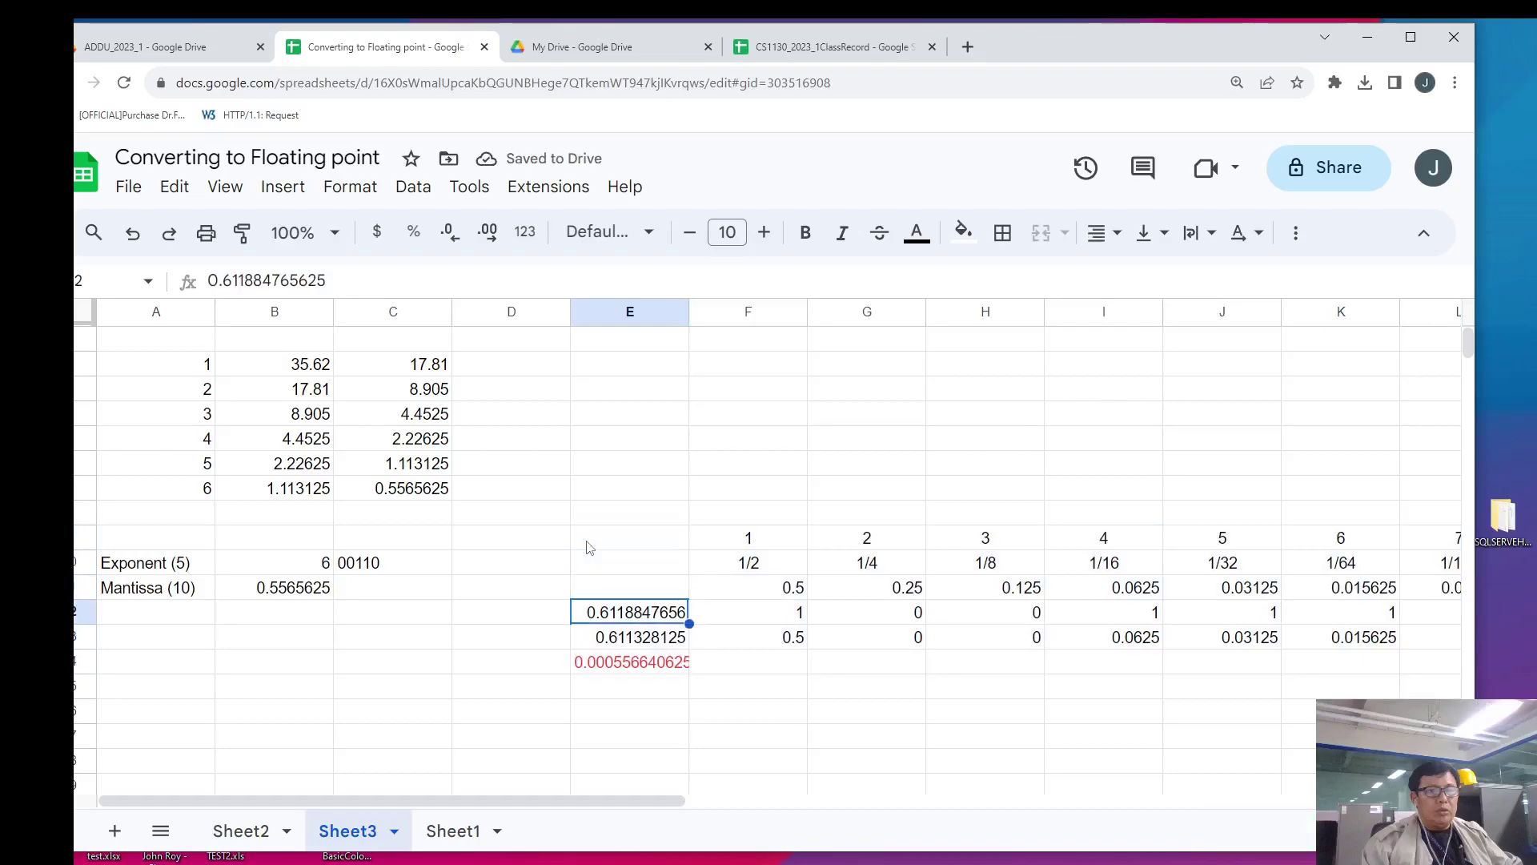
pyautogui.press('Up')
pyautogui.press('Left')
pyautogui.press('Left')
pyautogui.press('Left')
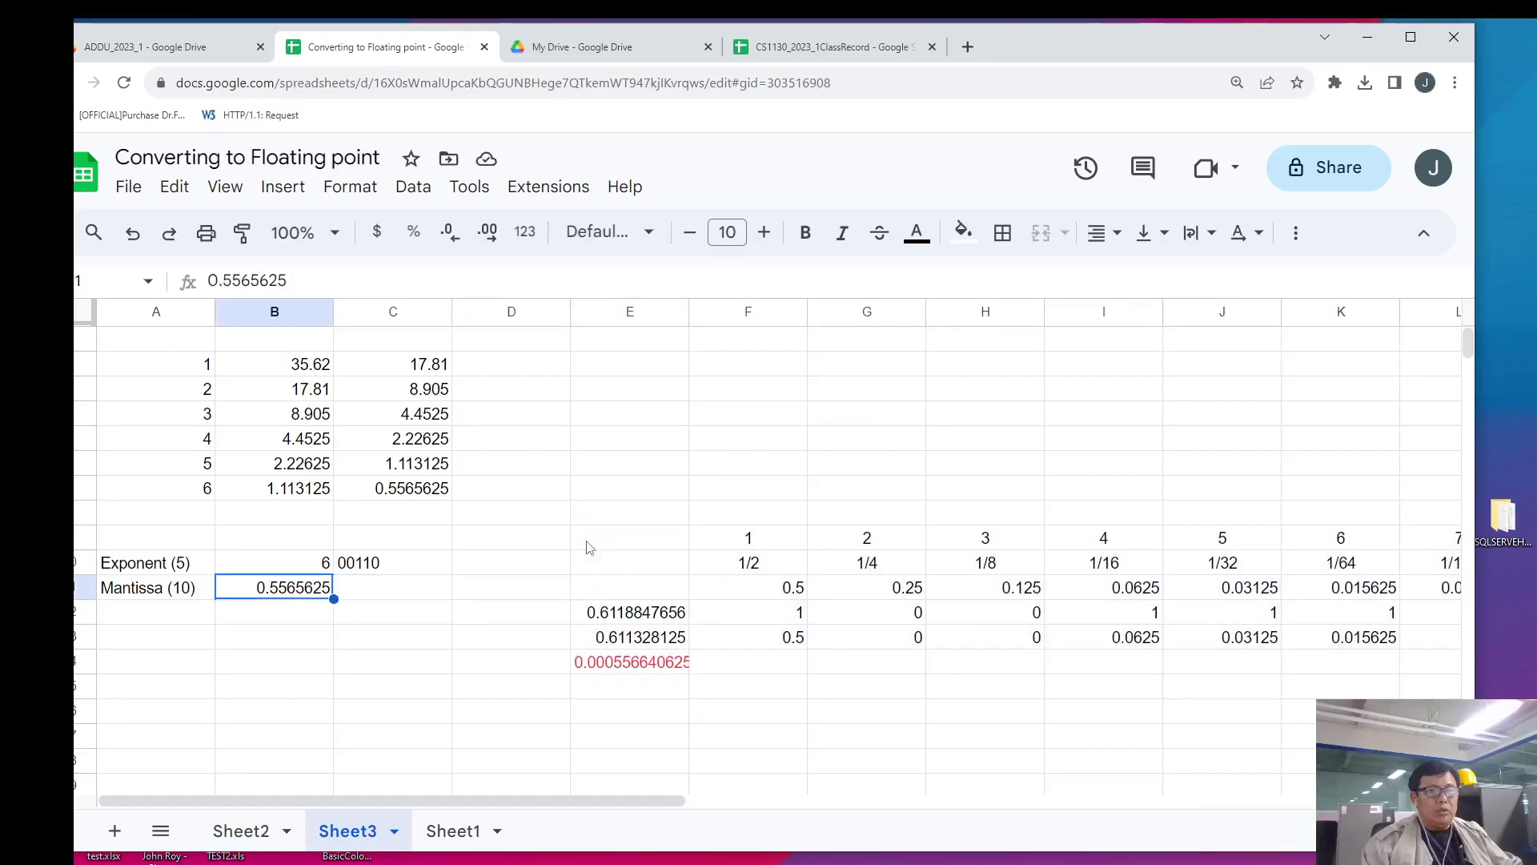
pyautogui.hotkey('ctrl', 'c')
pyautogui.press('Down')
pyautogui.press('Right')
pyautogui.press('Right')
pyautogui.press('Right')
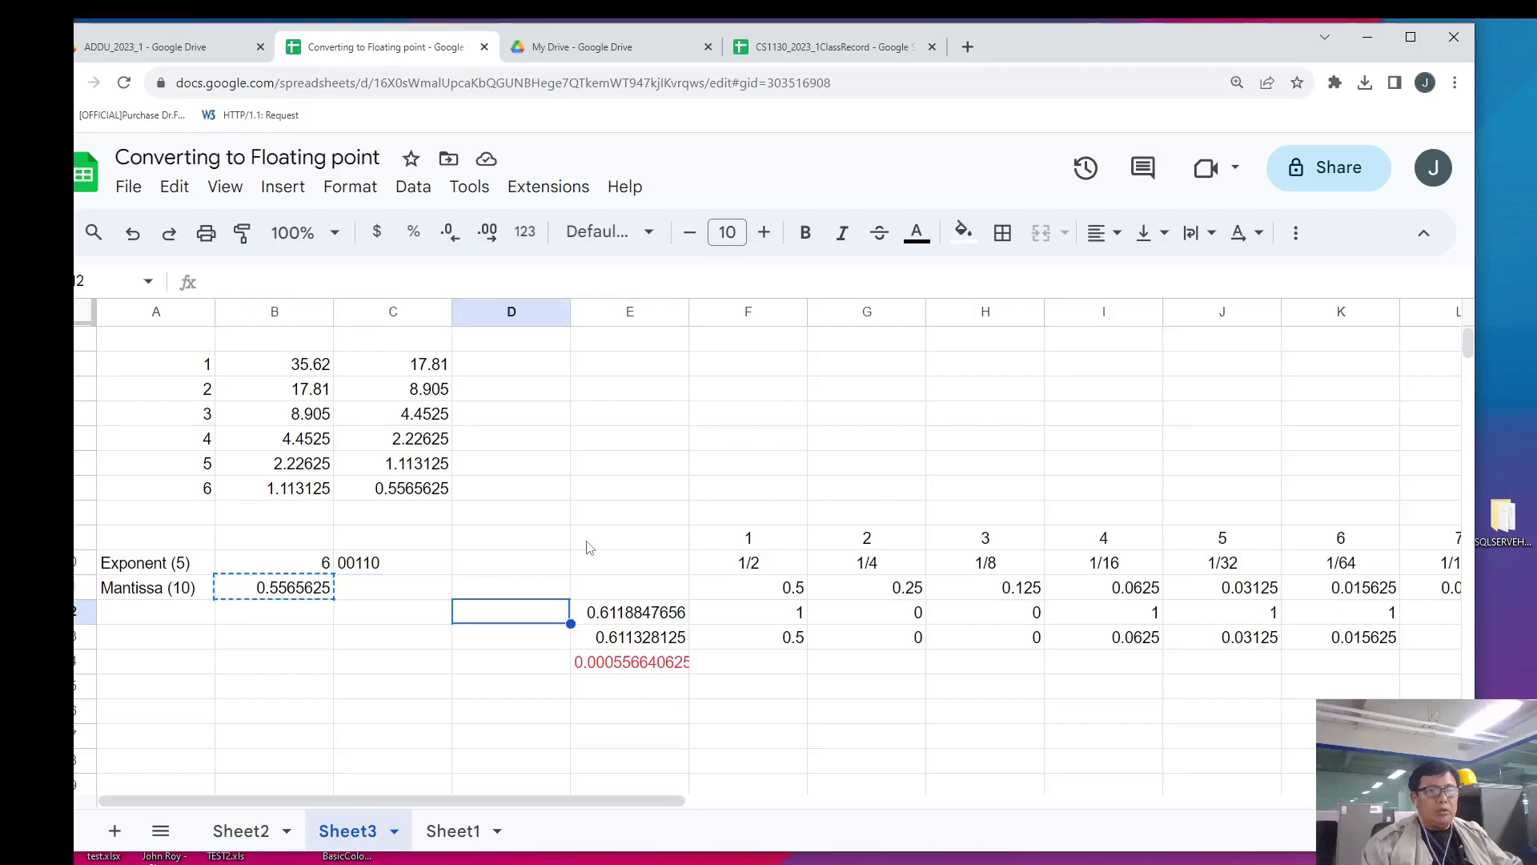
pyautogui.hotkey('ctrl', 'v')
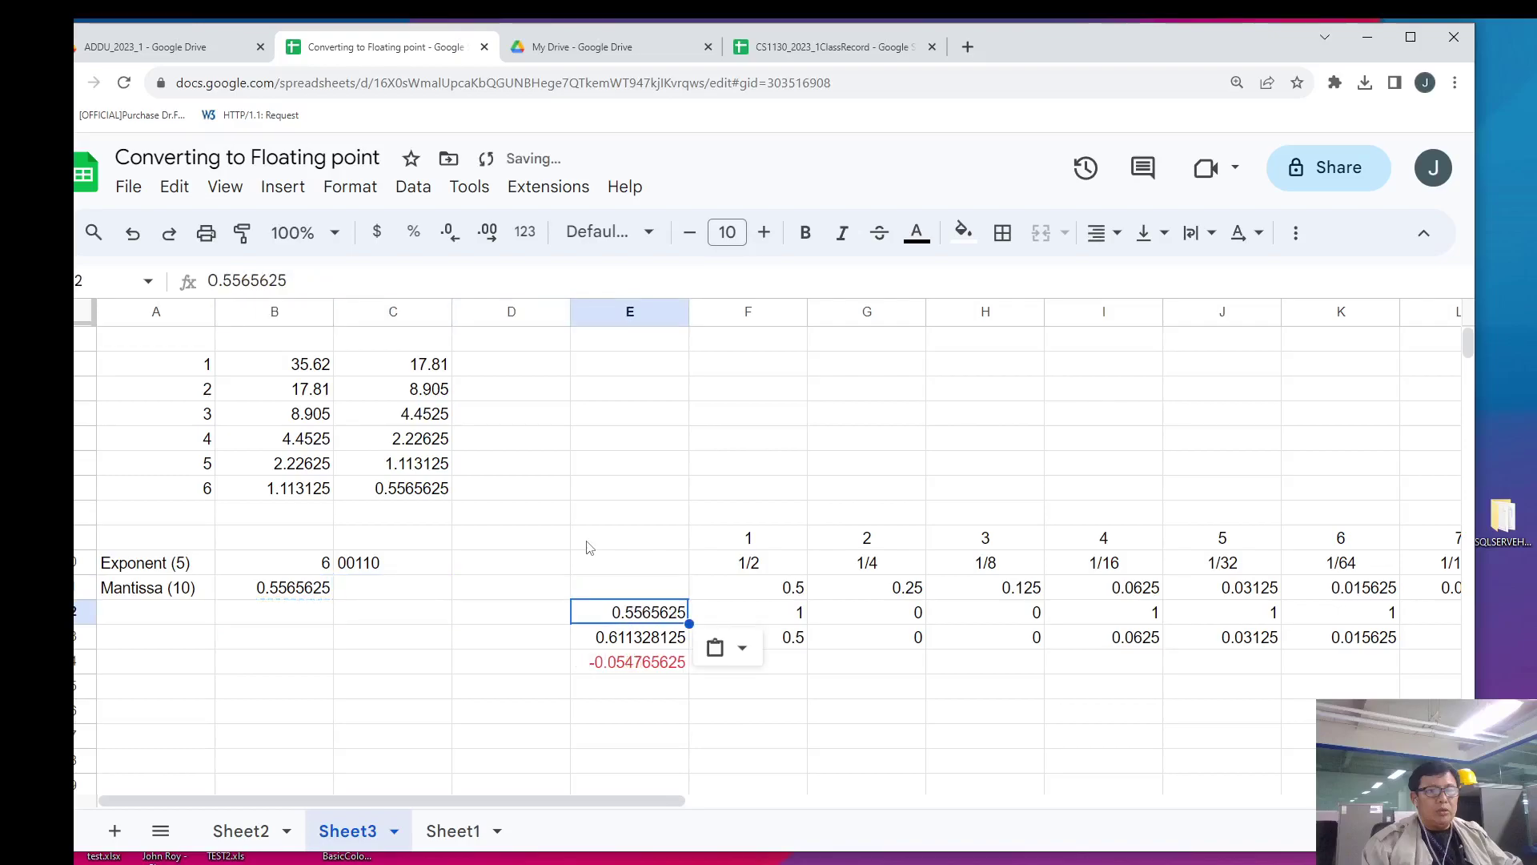
# - Clear the ten old bit marks from the pasted table's bit row
pyautogui.press('Down')
pyautogui.press('Right')
pyautogui.press('Up')
pyautogui.hotkey('shift', 'Right')
pyautogui.hotkey('shift', 'Right')
pyautogui.hotkey('shift', 'Right')
pyautogui.hotkey('shift', 'Right')
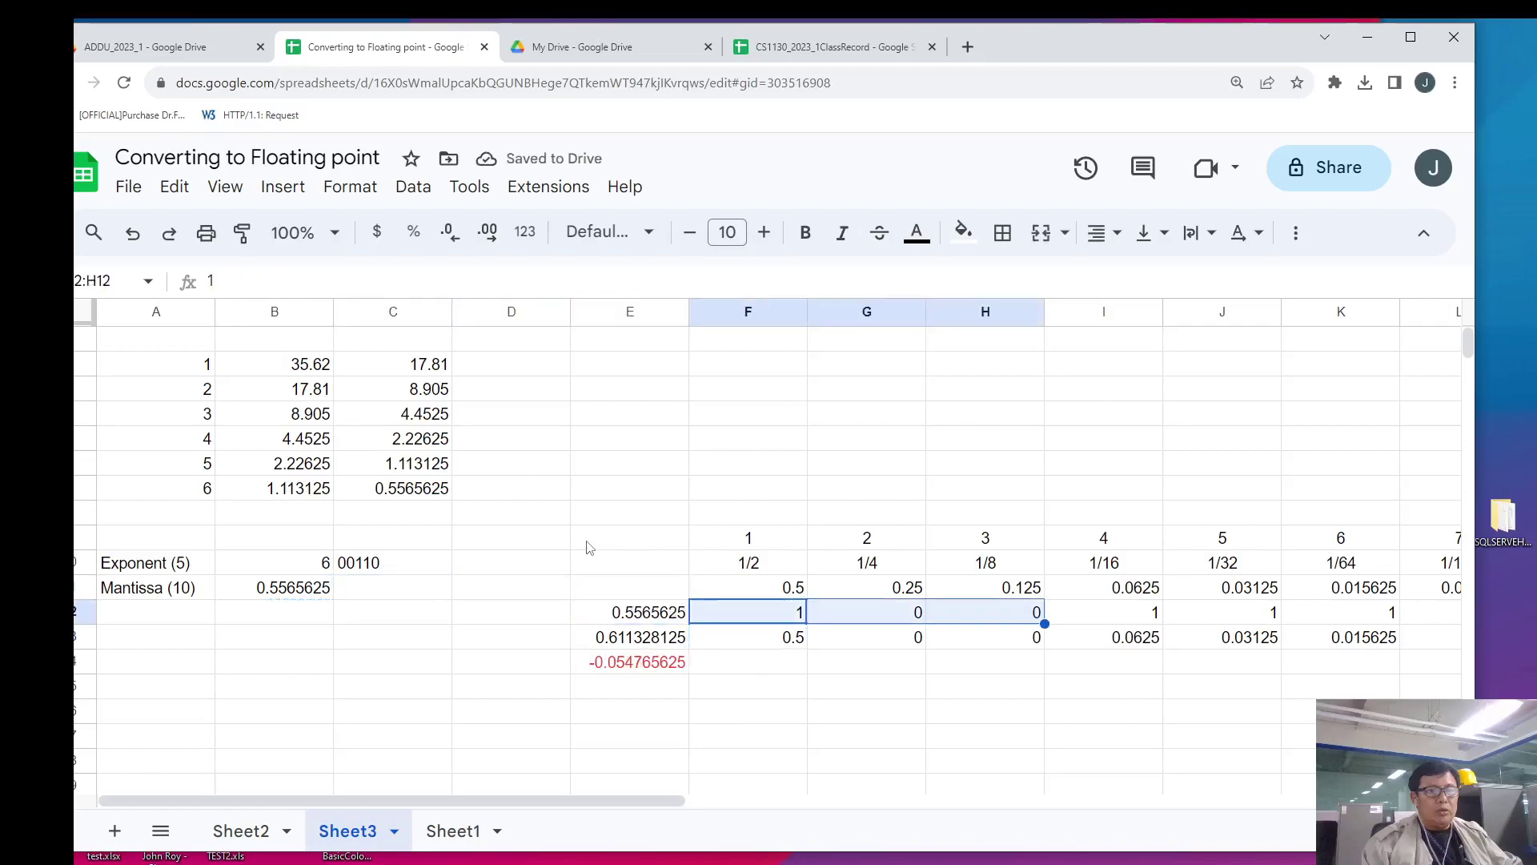
pyautogui.hotkey('shift', 'Right')
pyautogui.hotkey('shift', 'Right')
pyautogui.hotkey('shift', 'Right')
pyautogui.hotkey('shift', 'Right')
pyautogui.hotkey('shift', 'Right')
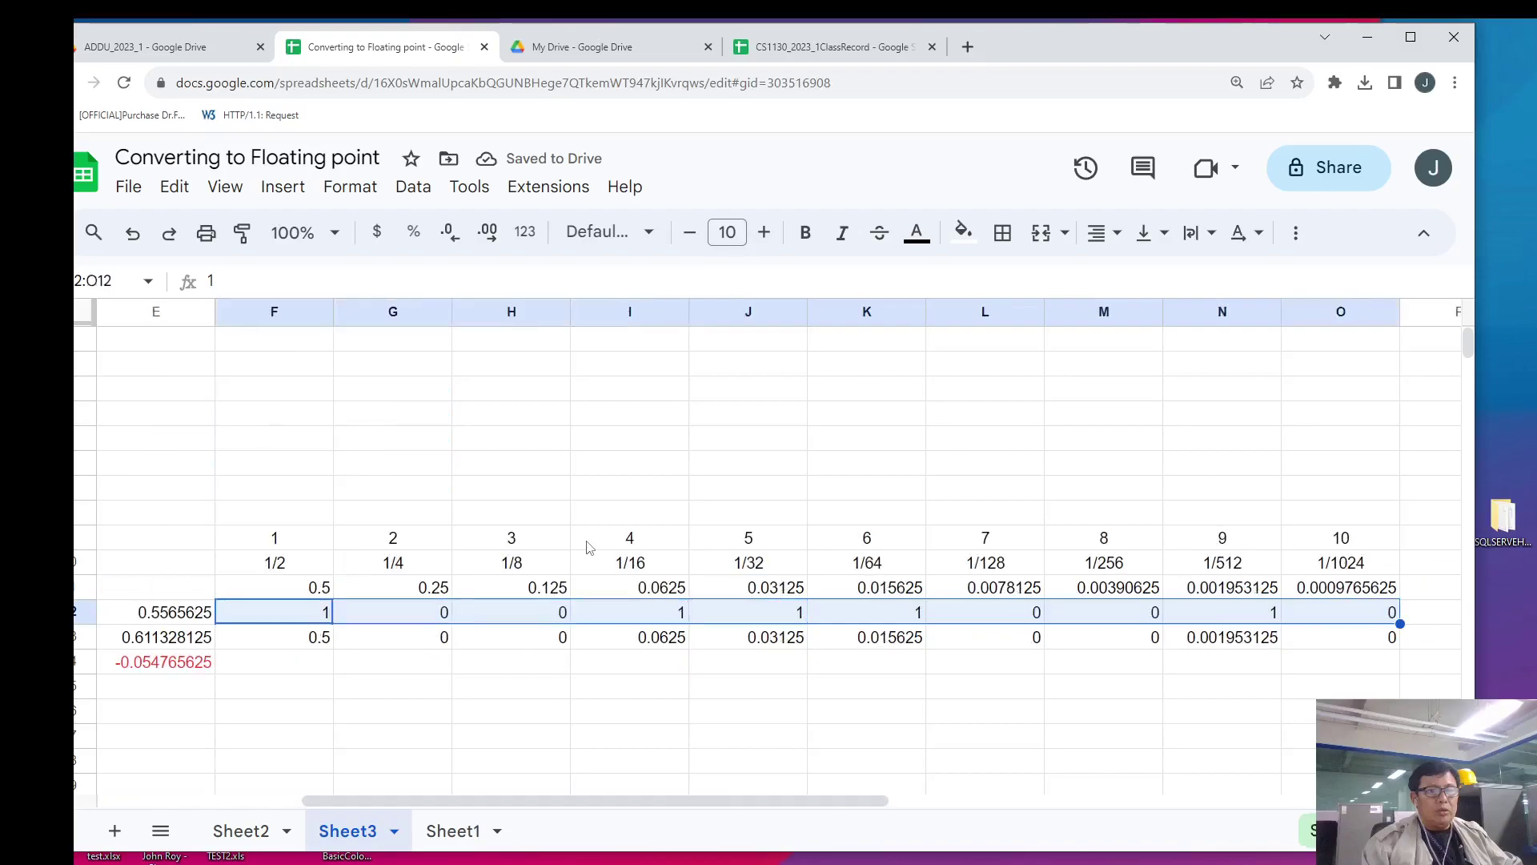
pyautogui.press('Delete')
pyautogui.press('Left')
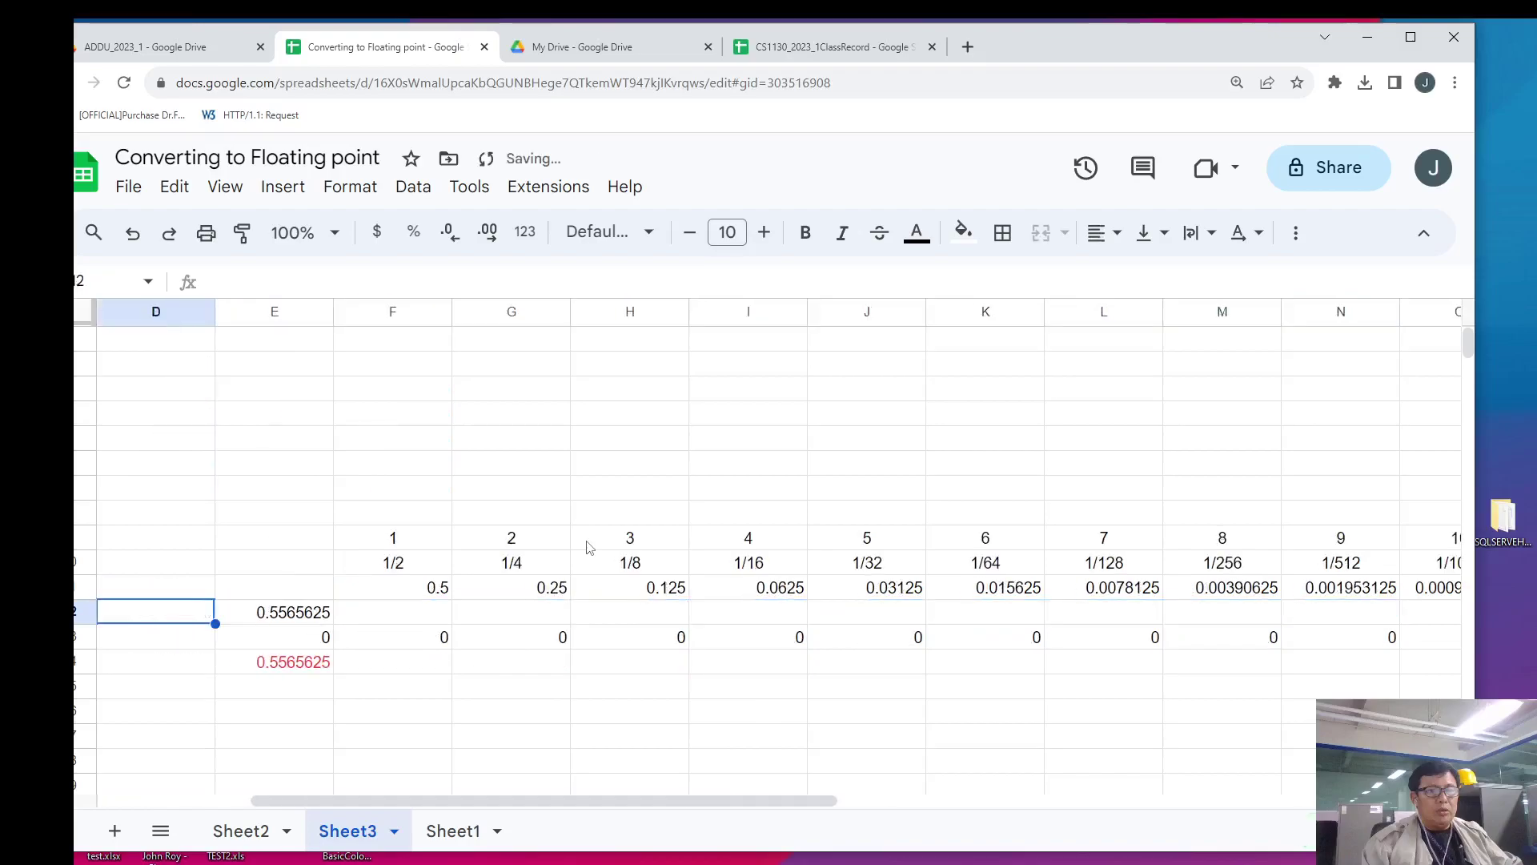
pyautogui.press('Right')
pyautogui.press('Up')
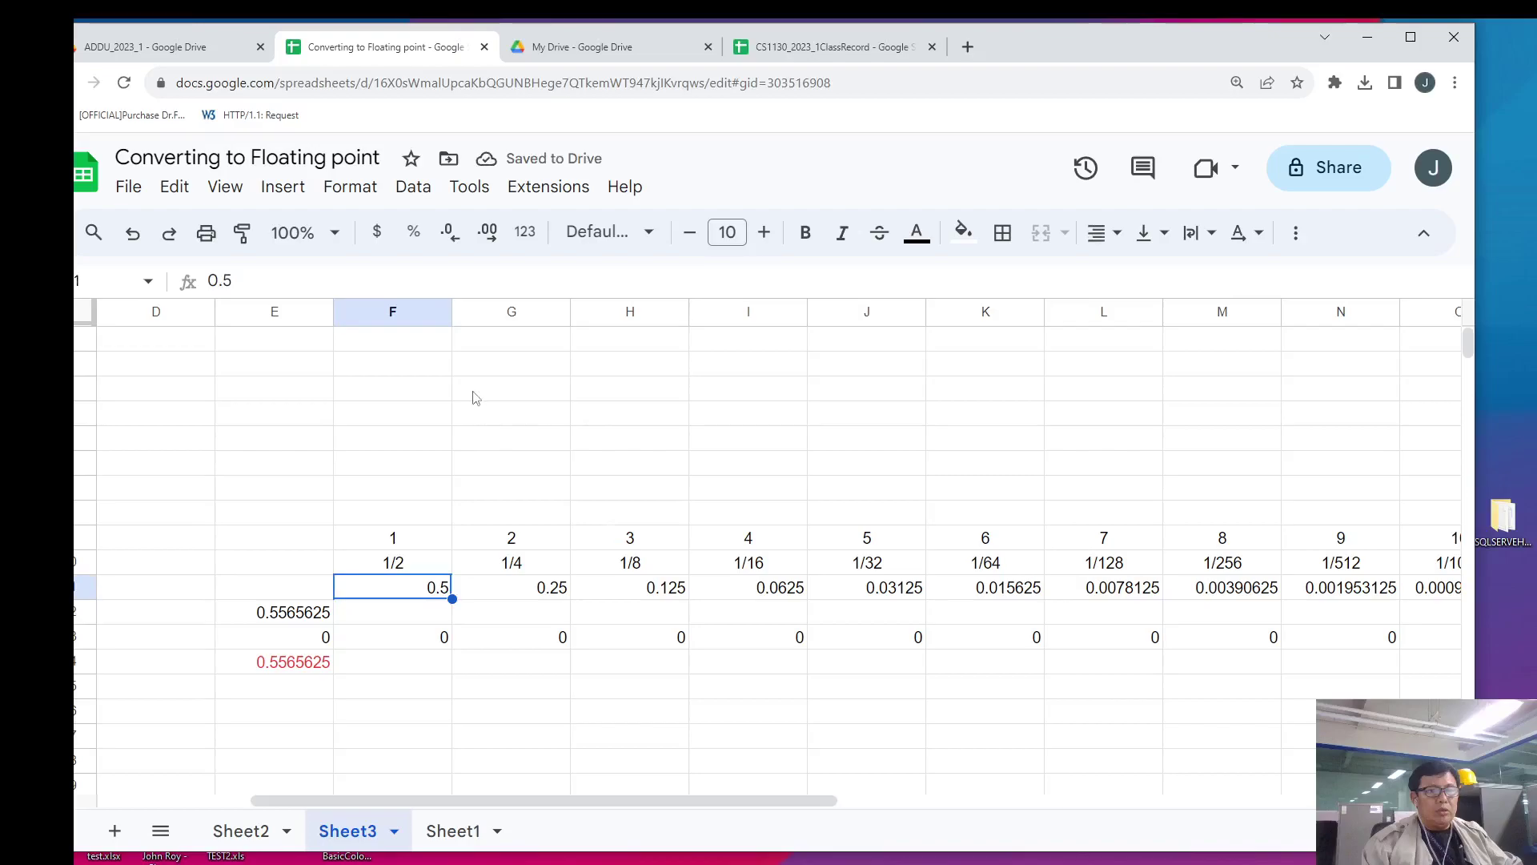
# - Select columns F through O and drag a border to narrow them together
pyautogui.click(427, 317)
pyautogui.hotkey('shift', 'Right')
pyautogui.hotkey('shift', 'Right')
pyautogui.hotkey('shift', 'Right')
pyautogui.hotkey('shift', 'Right')
pyautogui.hotkey('shift', 'Right')
pyautogui.hotkey('shift', 'Right')
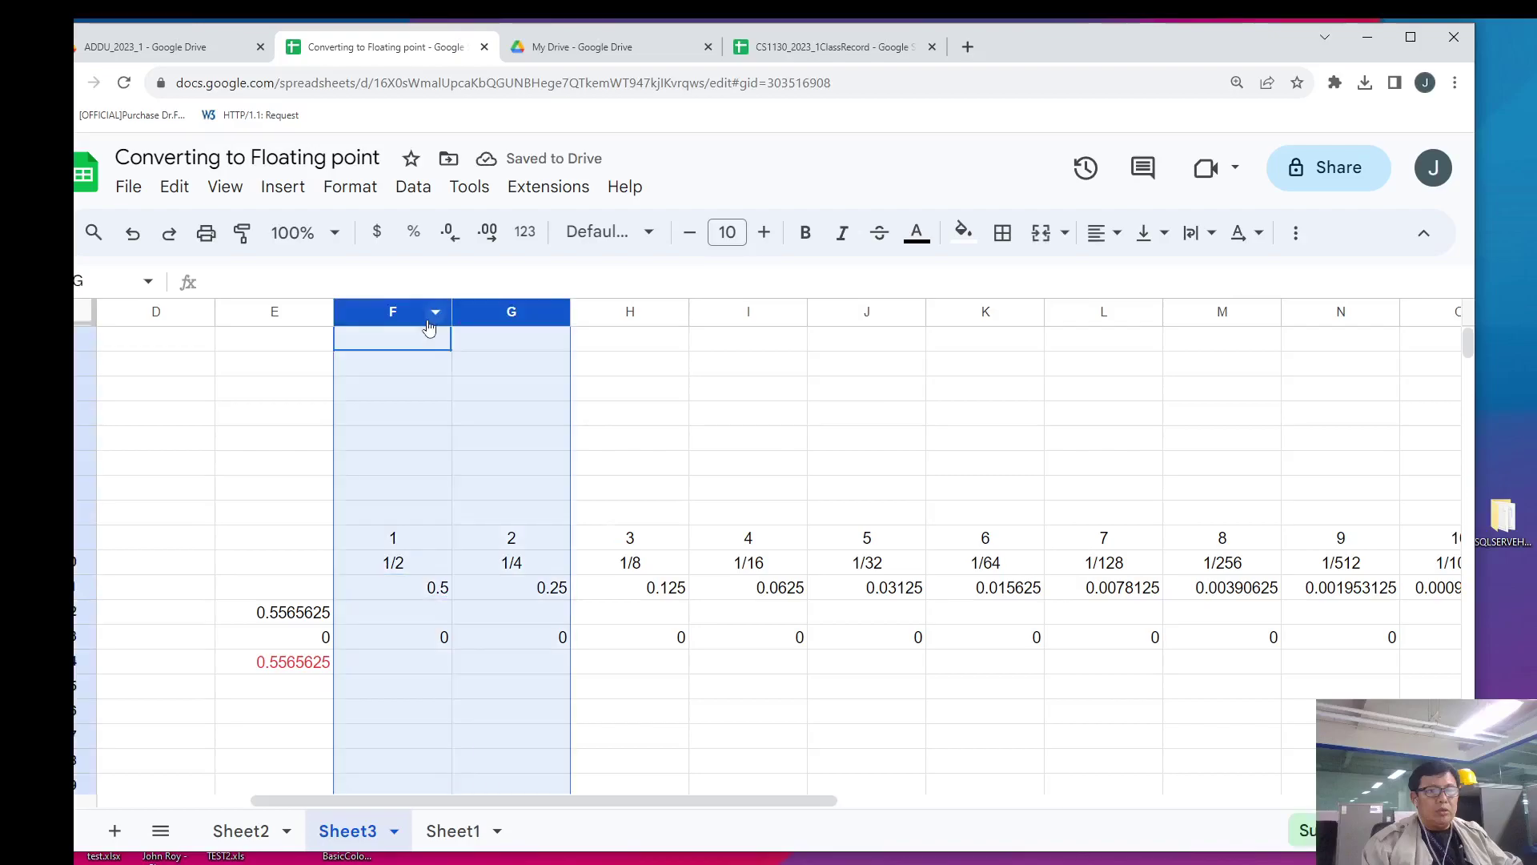
pyautogui.hotkey('shift', 'Right')
pyautogui.hotkey('shift', 'Right')
pyautogui.hotkey('shift', 'Right')
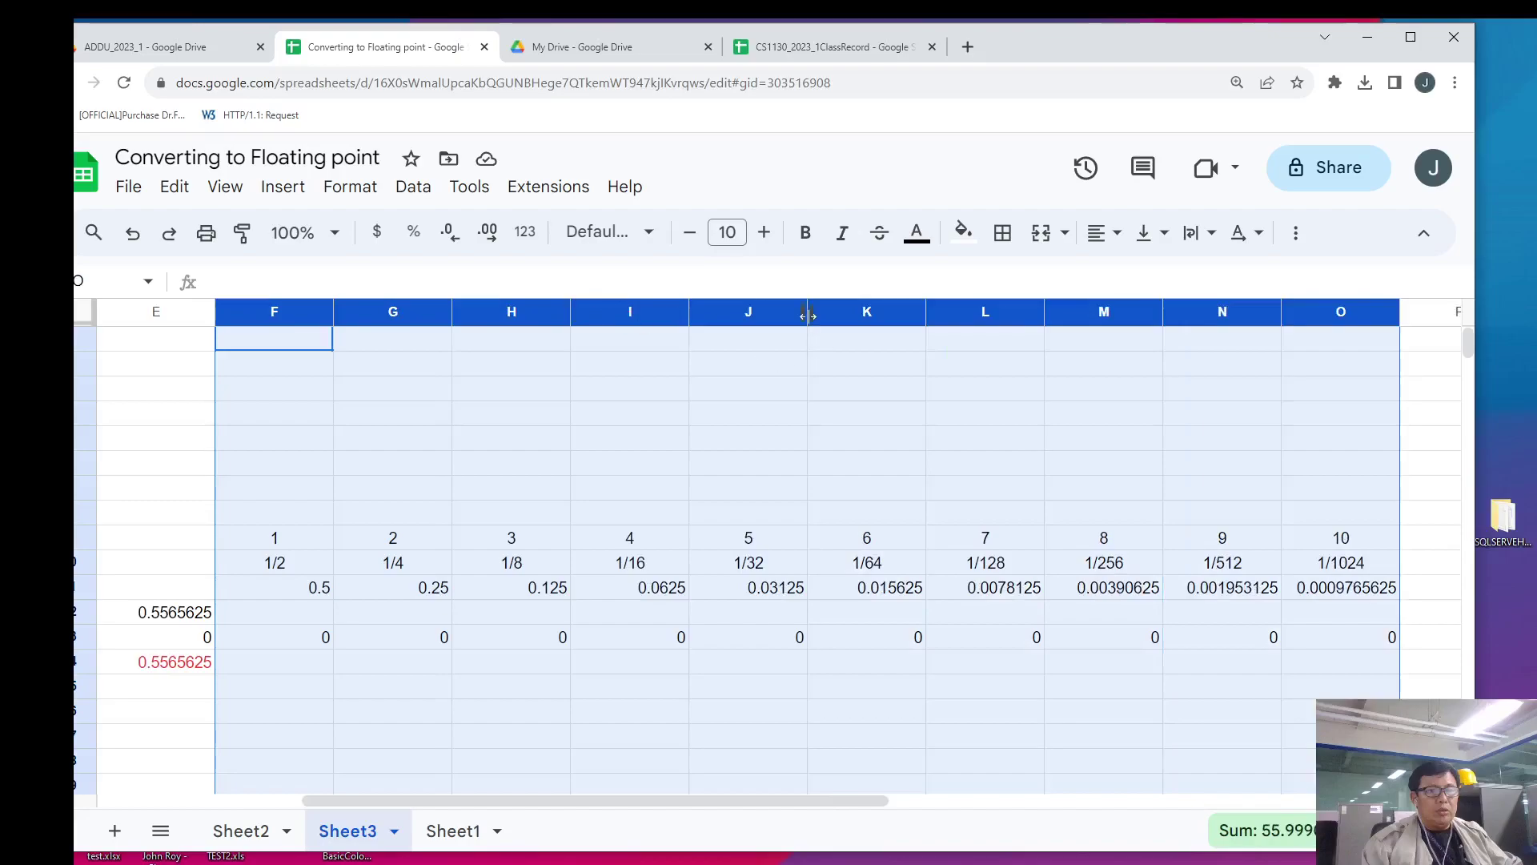
pyautogui.moveTo(808, 316); pyautogui.dragTo(807, 316)
# - Mark 1 under 1/2 in row 12, then try 1 under 1/16 and clear it as an overshoot
pyautogui.click(613, 611)
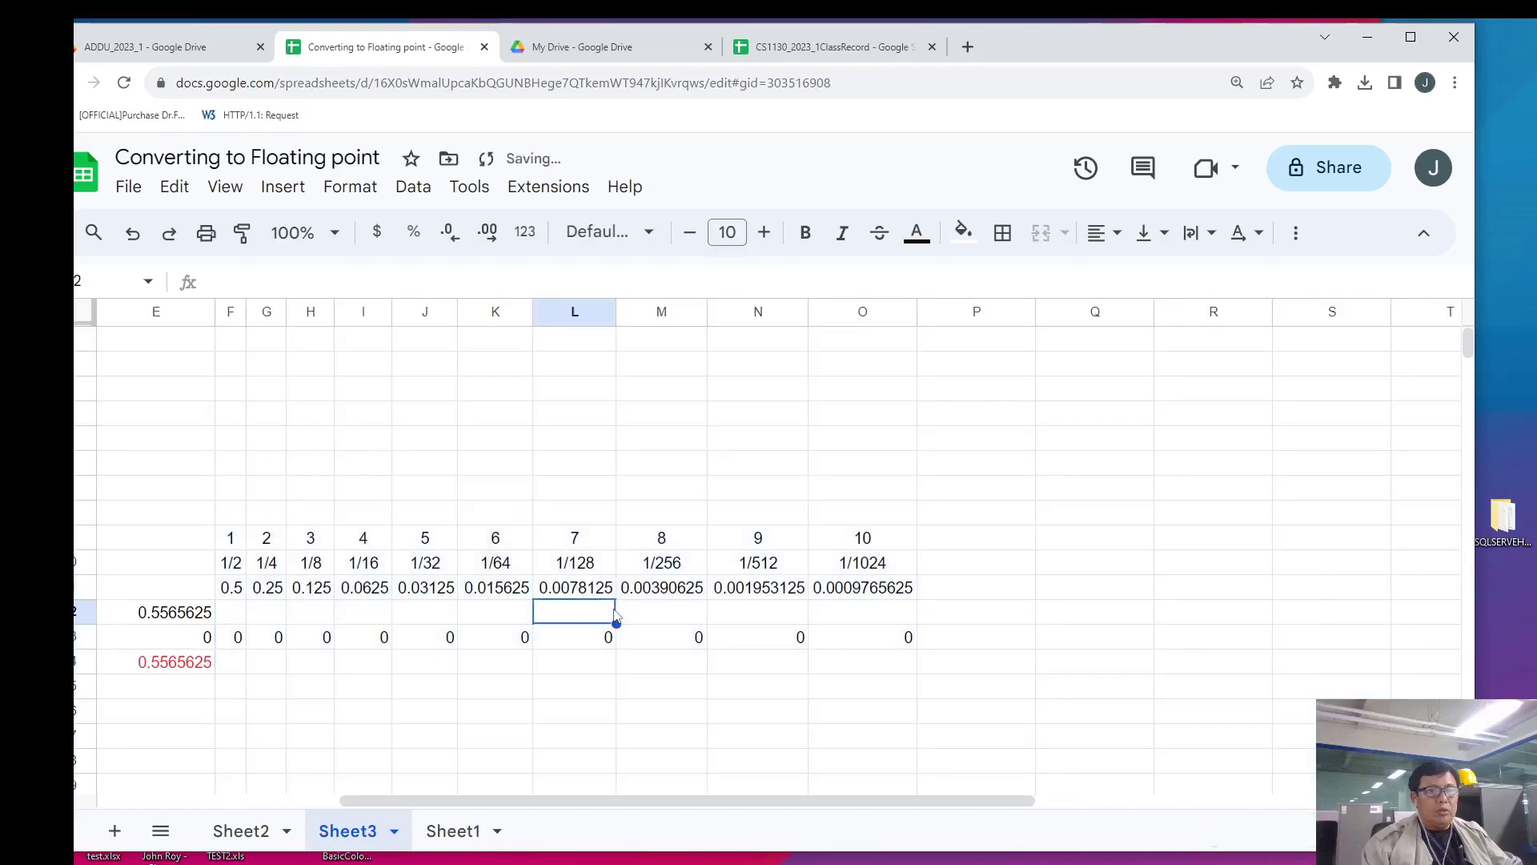
pyautogui.press('Left')
pyautogui.press('Left')
pyautogui.press('Left')
pyautogui.press('Left')
pyautogui.press('Left')
pyautogui.press('Left')
pyautogui.press('Left')
pyautogui.press('Left')
pyautogui.press('Left')
pyautogui.press('Left')
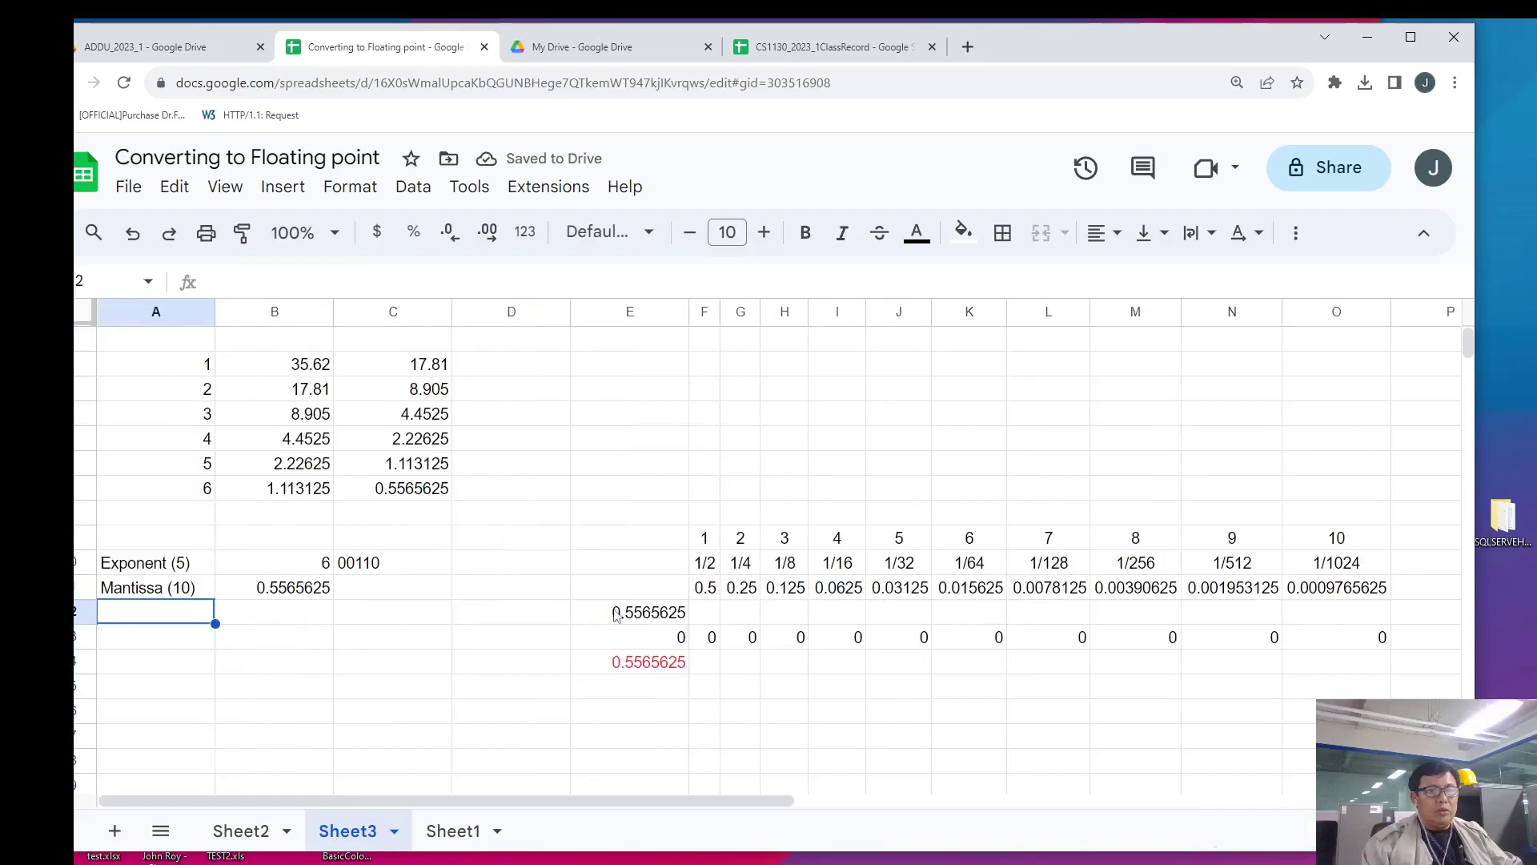
pyautogui.press('Right')
pyautogui.press('Right')
pyautogui.press('Right')
pyautogui.press('Right')
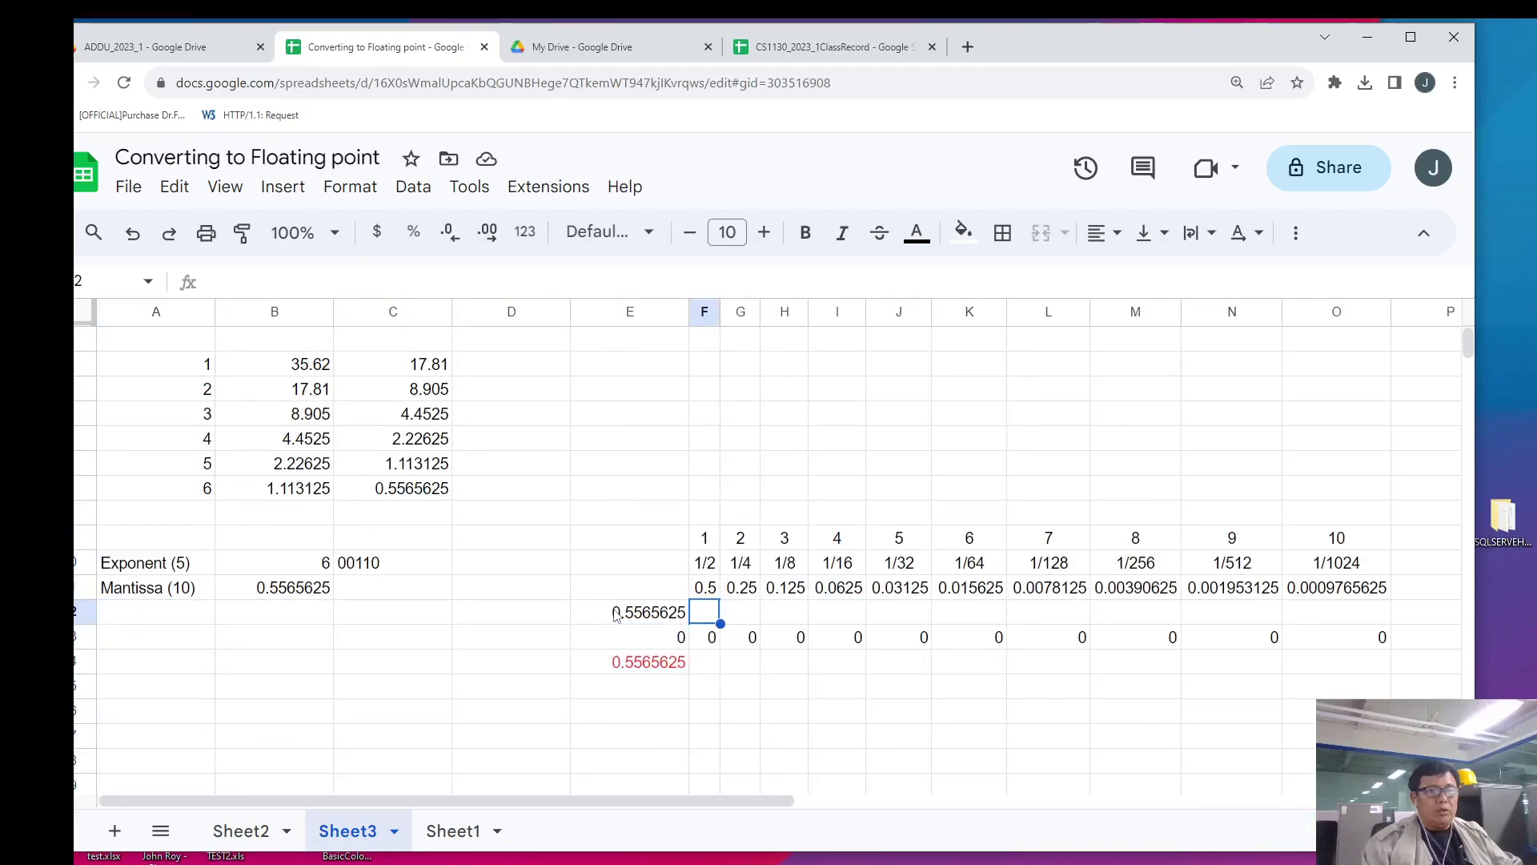
pyautogui.write('1')
pyautogui.press('Return')
pyautogui.press('Up')
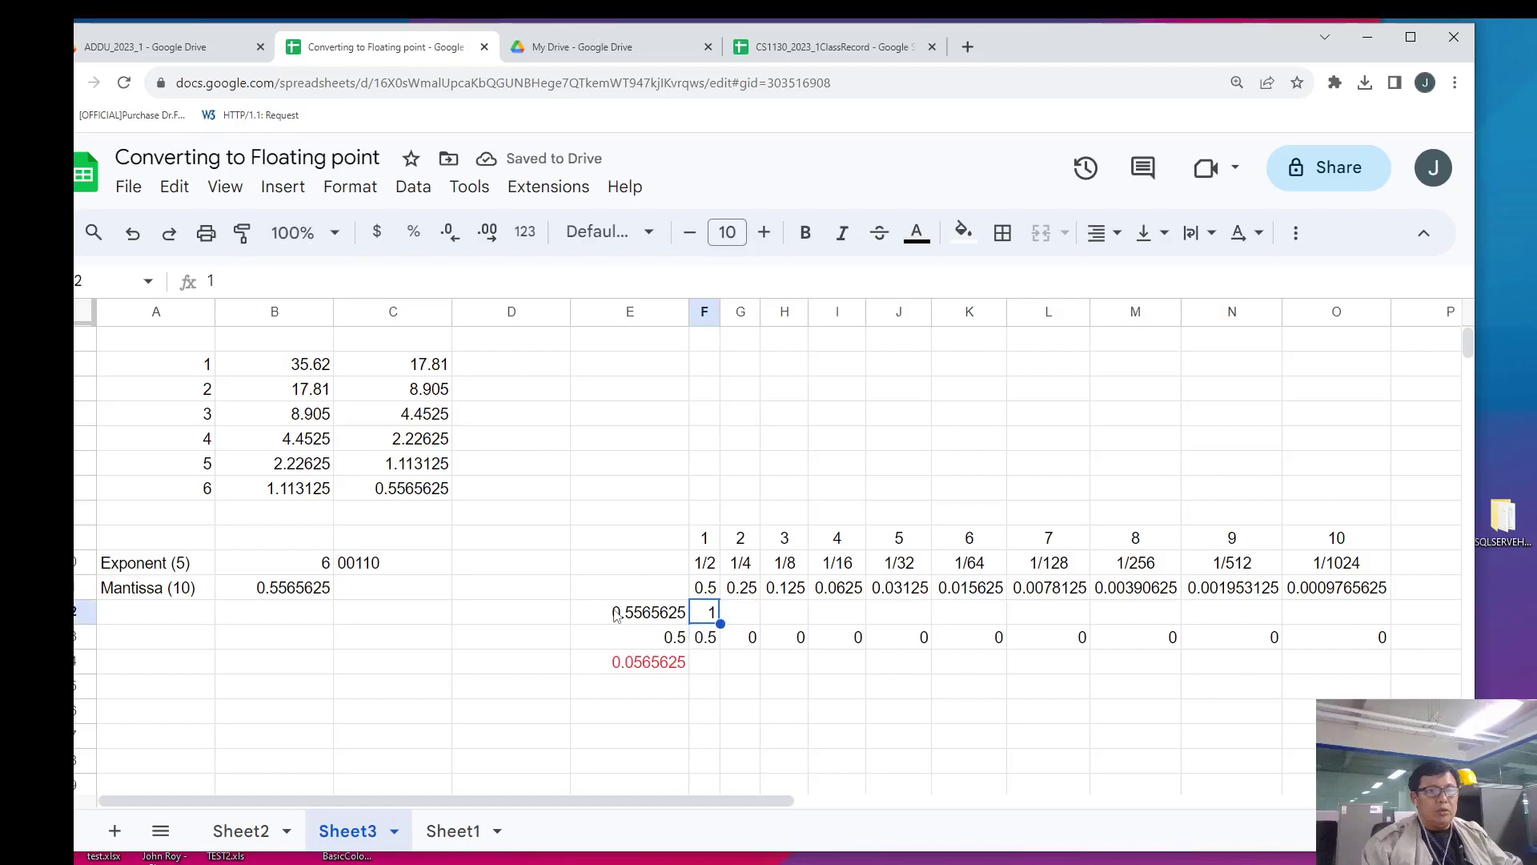
pyautogui.press('Right')
pyautogui.press('Right')
pyautogui.press('Left')
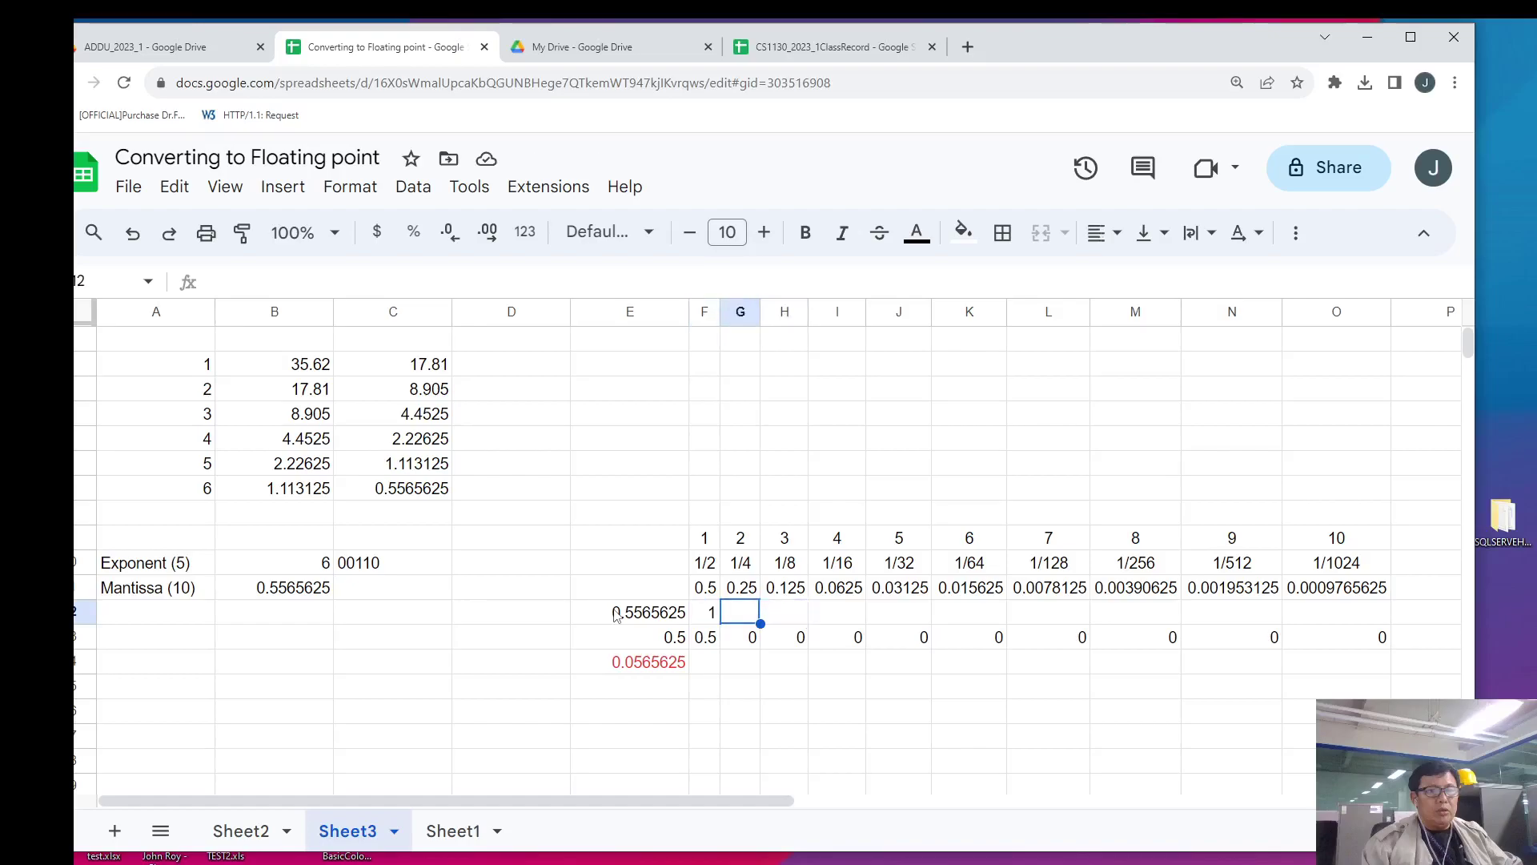
pyautogui.press('Right')
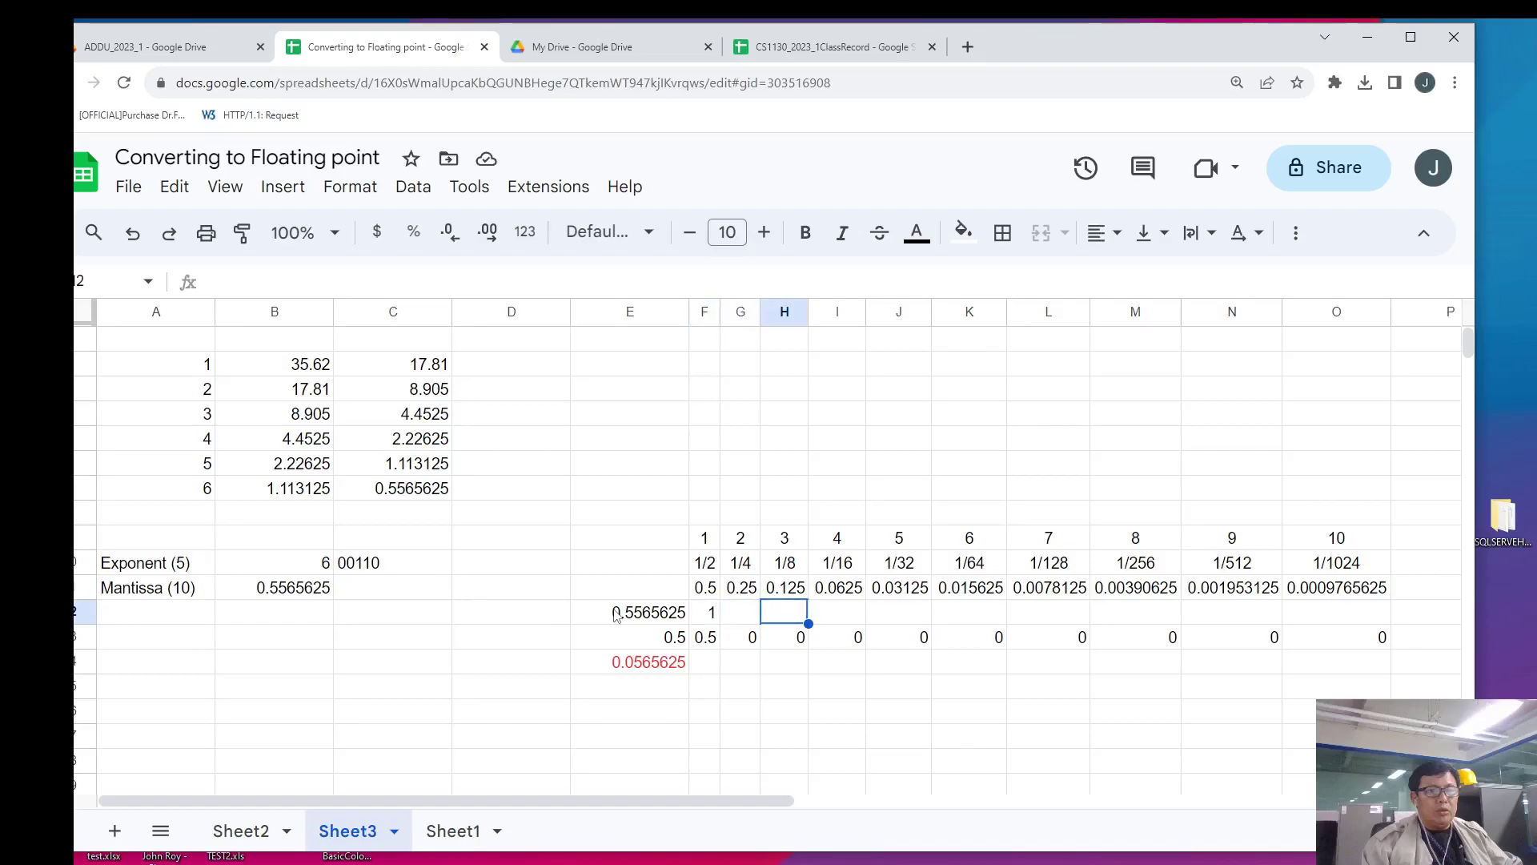
pyautogui.press('Right')
pyautogui.write('1')
pyautogui.press('Return')
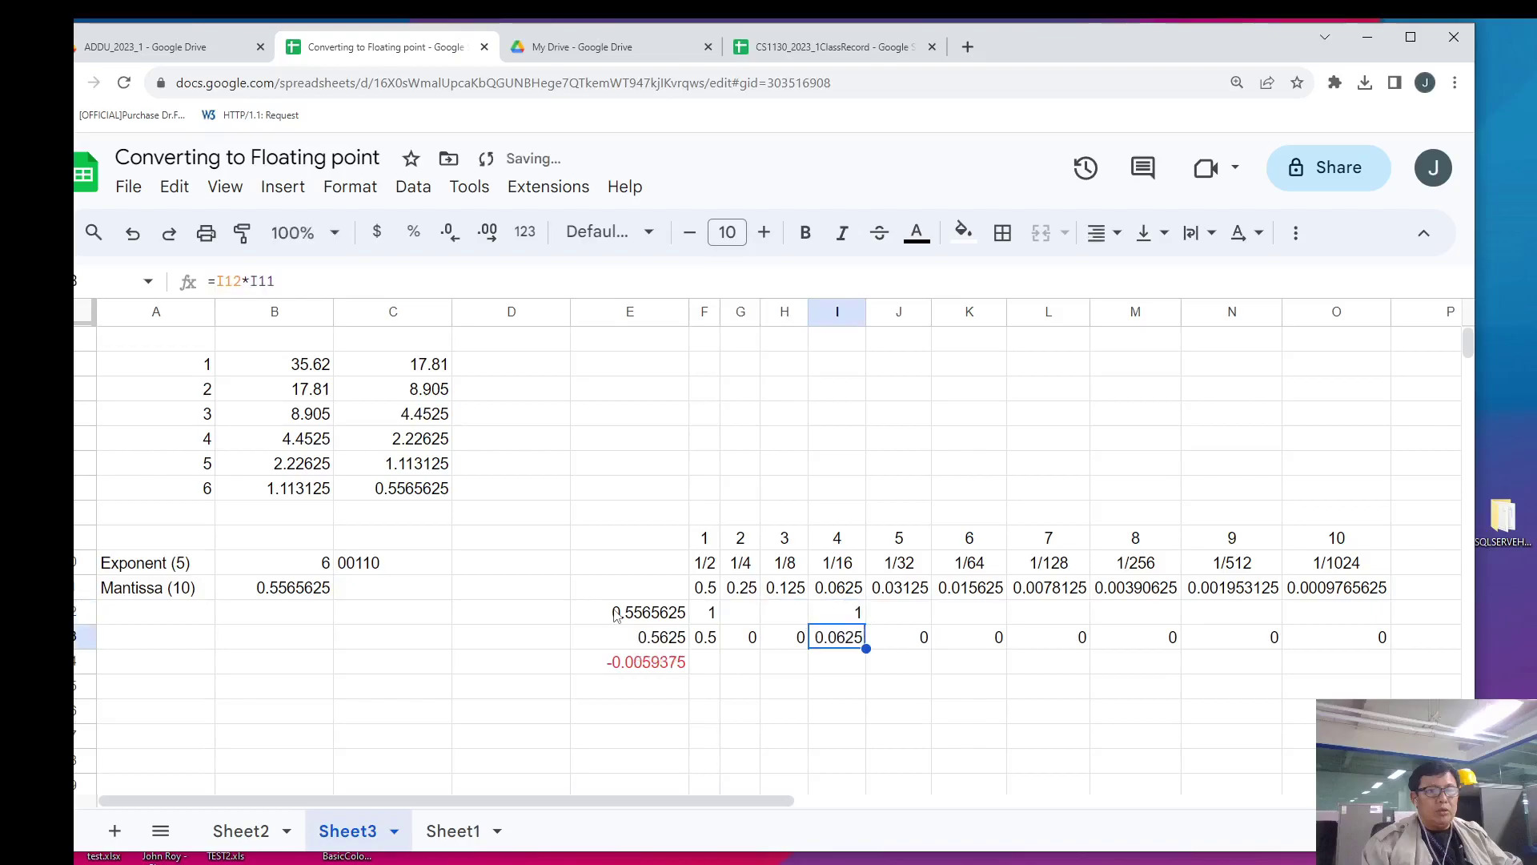
pyautogui.press('Up')
pyautogui.press('Delete')
# - Mark 1 under 1/32, 1/64 and 1/128, checking the remainder after each
pyautogui.press('Right')
pyautogui.write('1')
pyautogui.press('Return')
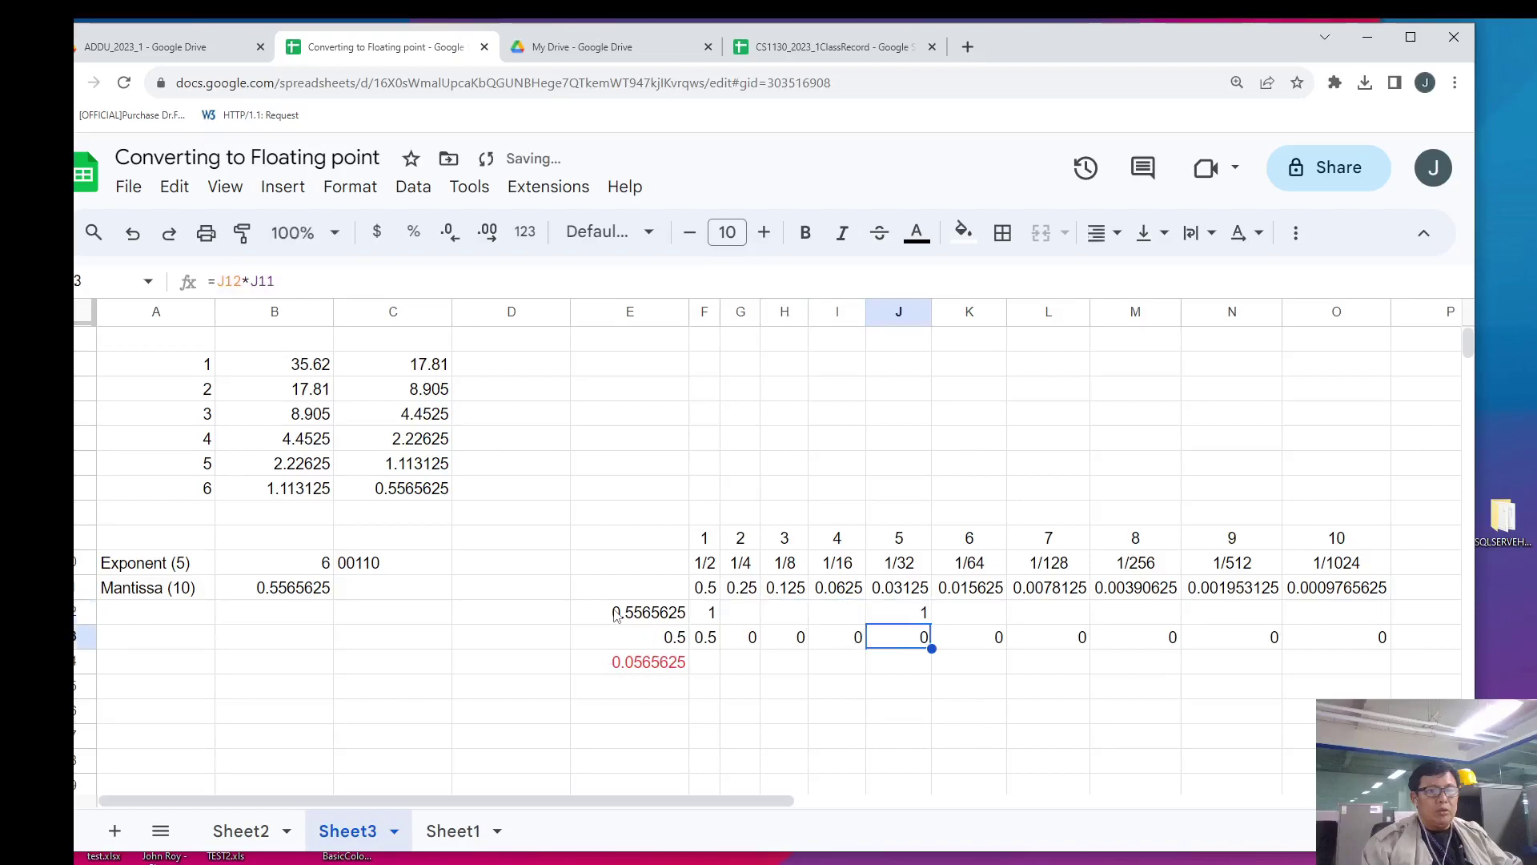
pyautogui.press('Up')
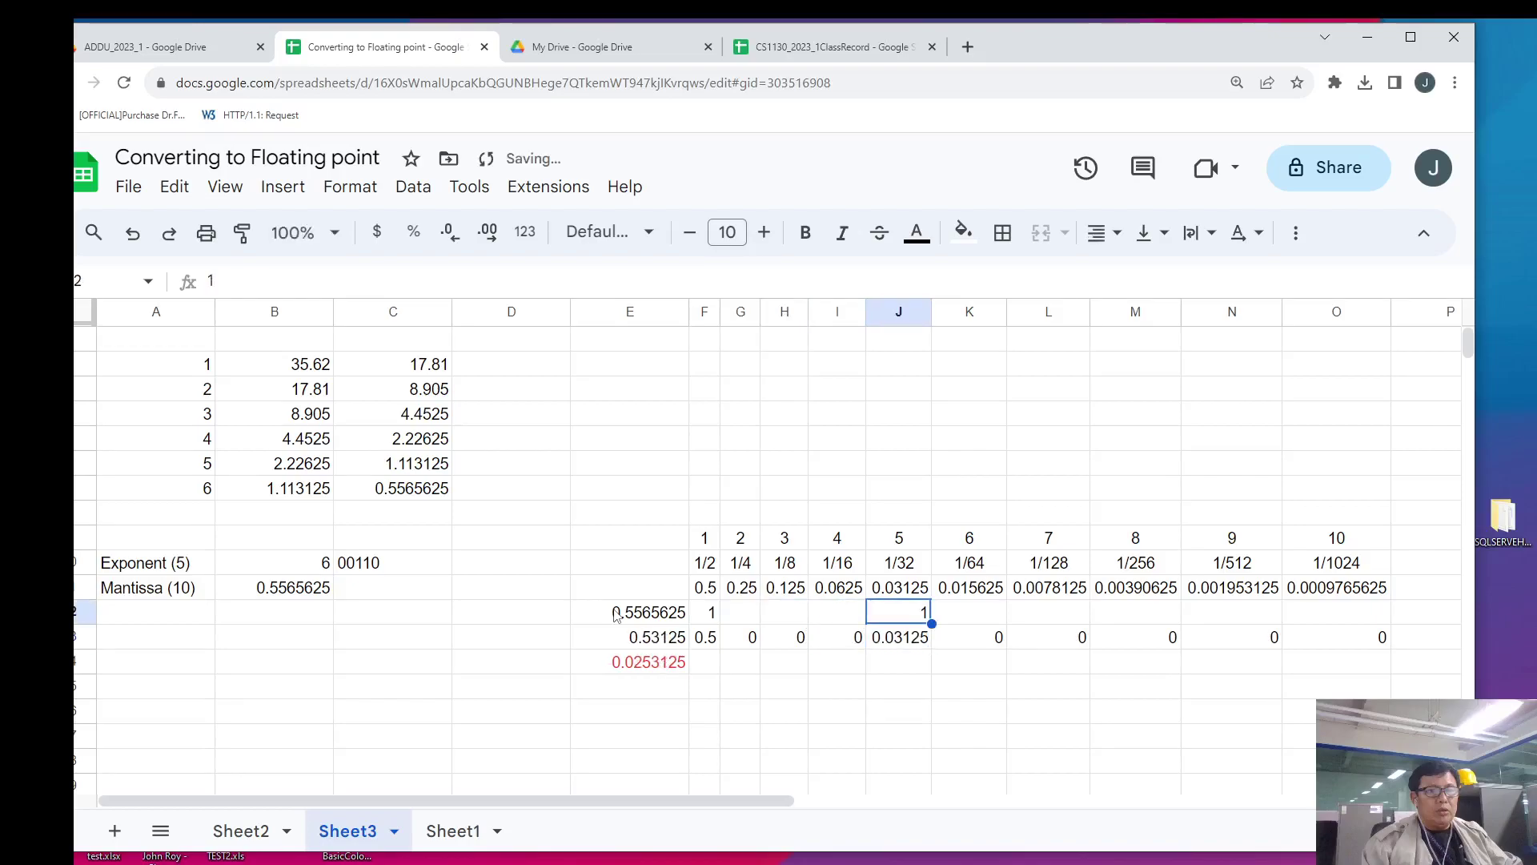
pyautogui.press('Right')
pyautogui.write('1')
pyautogui.press('Return')
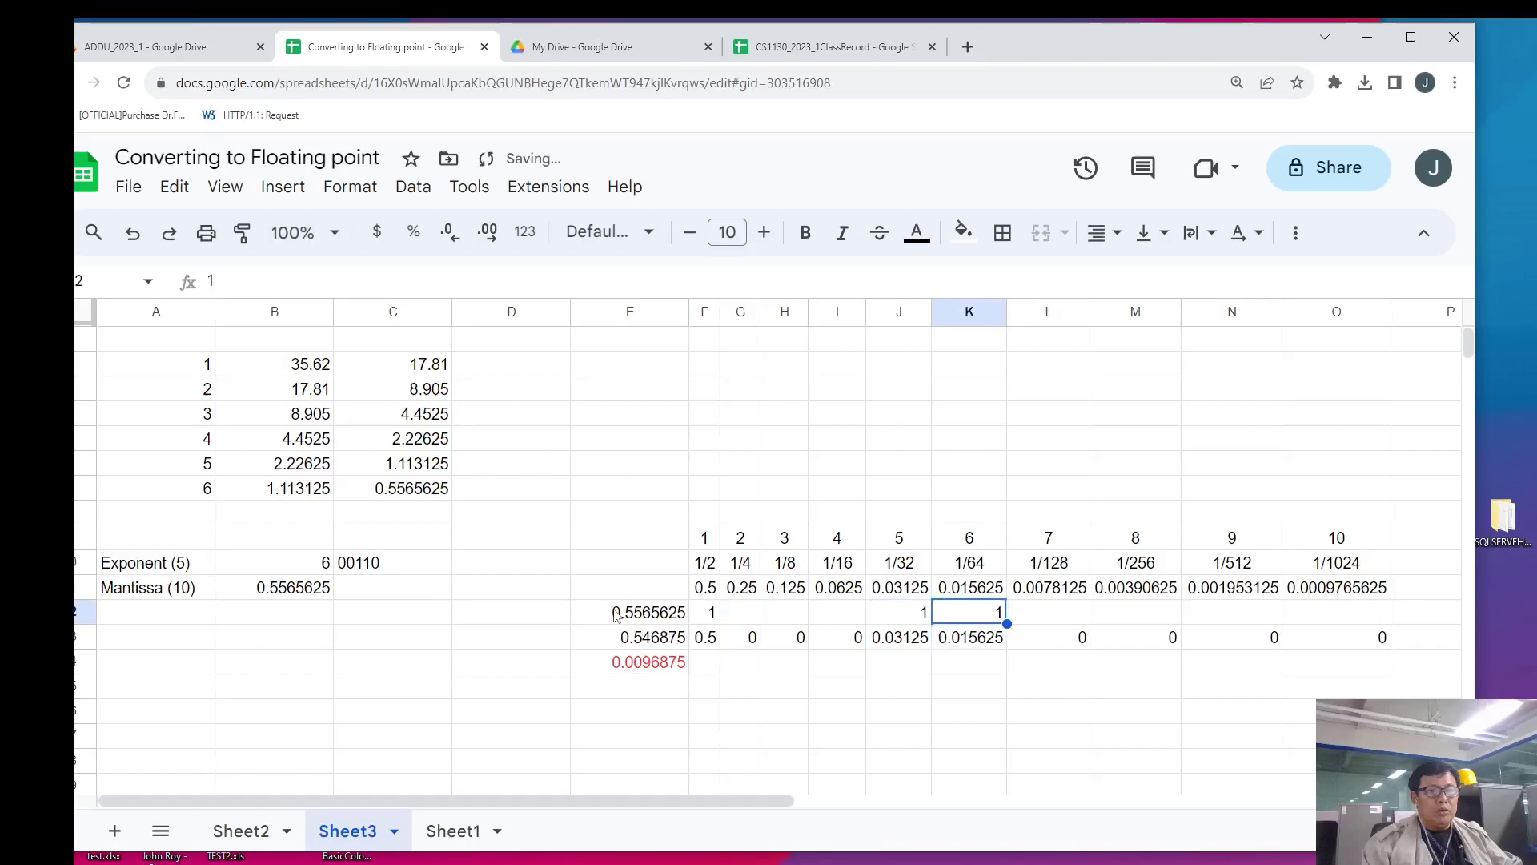
pyautogui.press('Up')
pyautogui.press('Right')
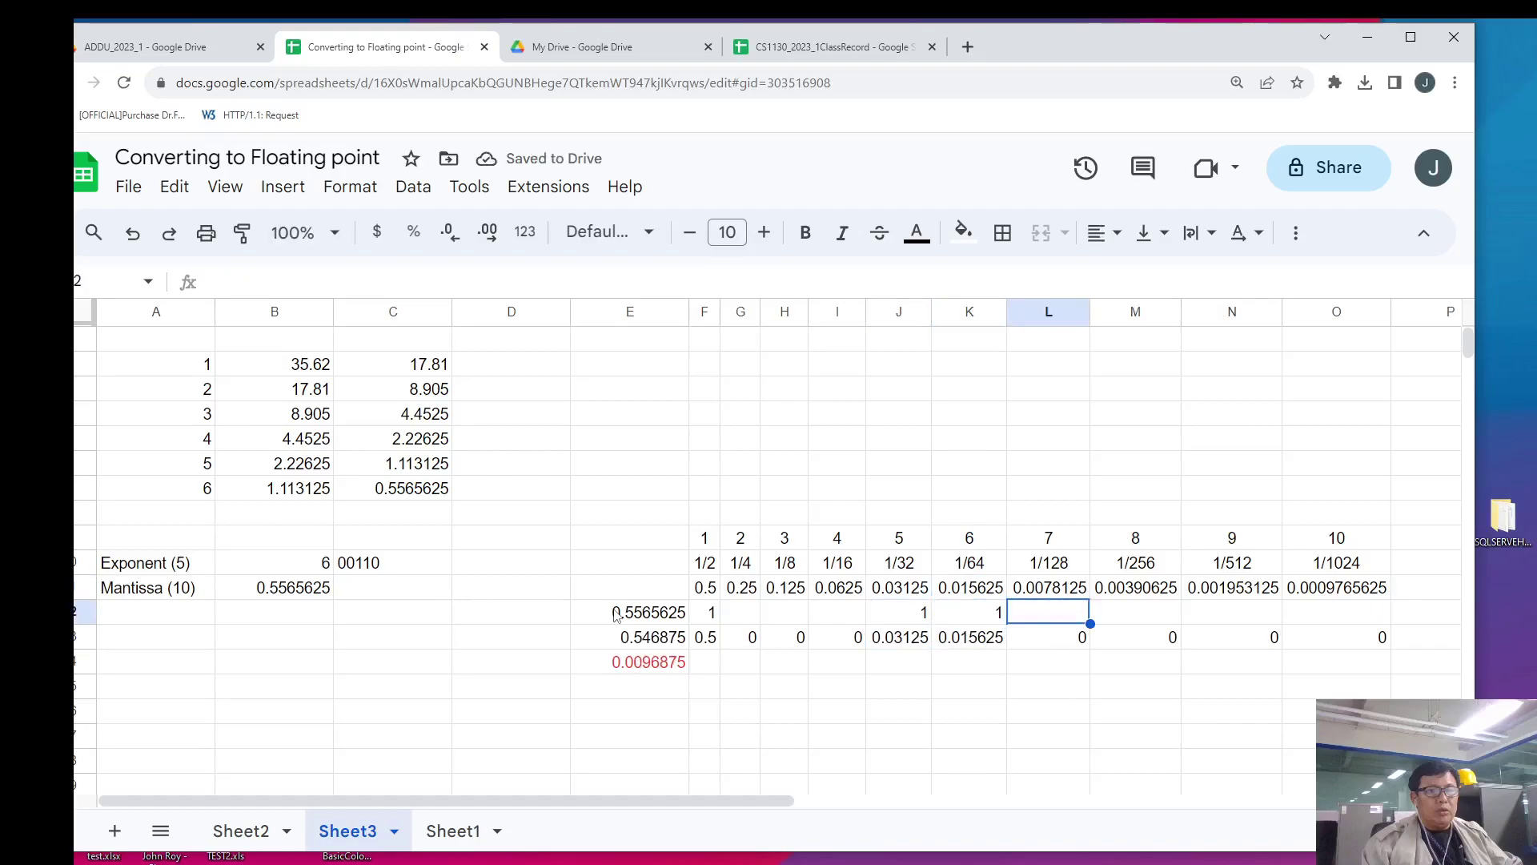
pyautogui.write('1')
pyautogui.press('Return')
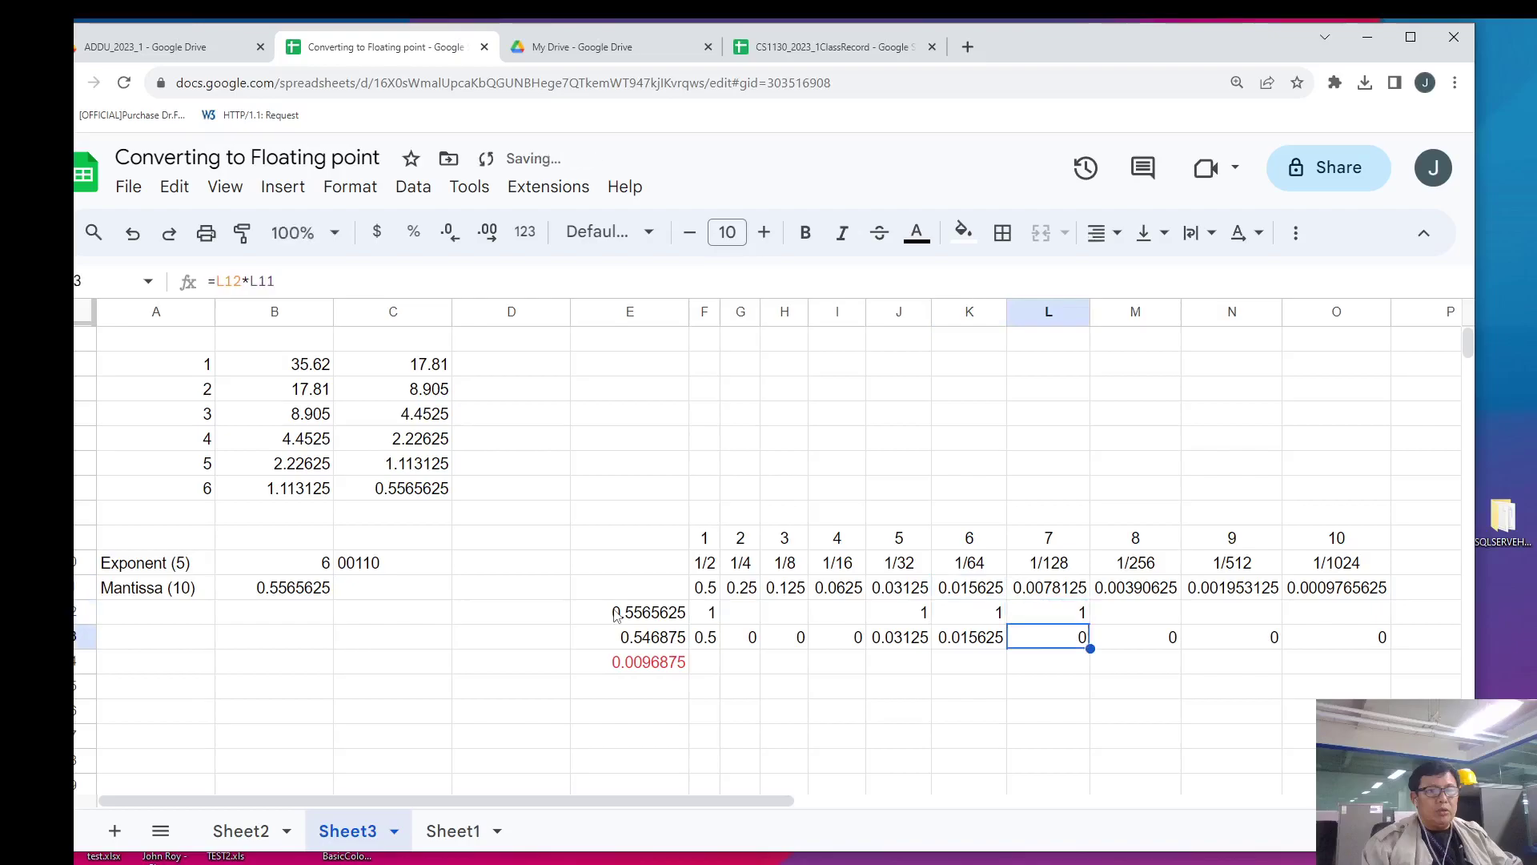
pyautogui.press('Up')
# - Try 1 under 1/256 and 1/512, clearing both as overshoots, then mark 1 under 1/1024
pyautogui.press('Up')
pyautogui.press('Right')
pyautogui.press('Down')
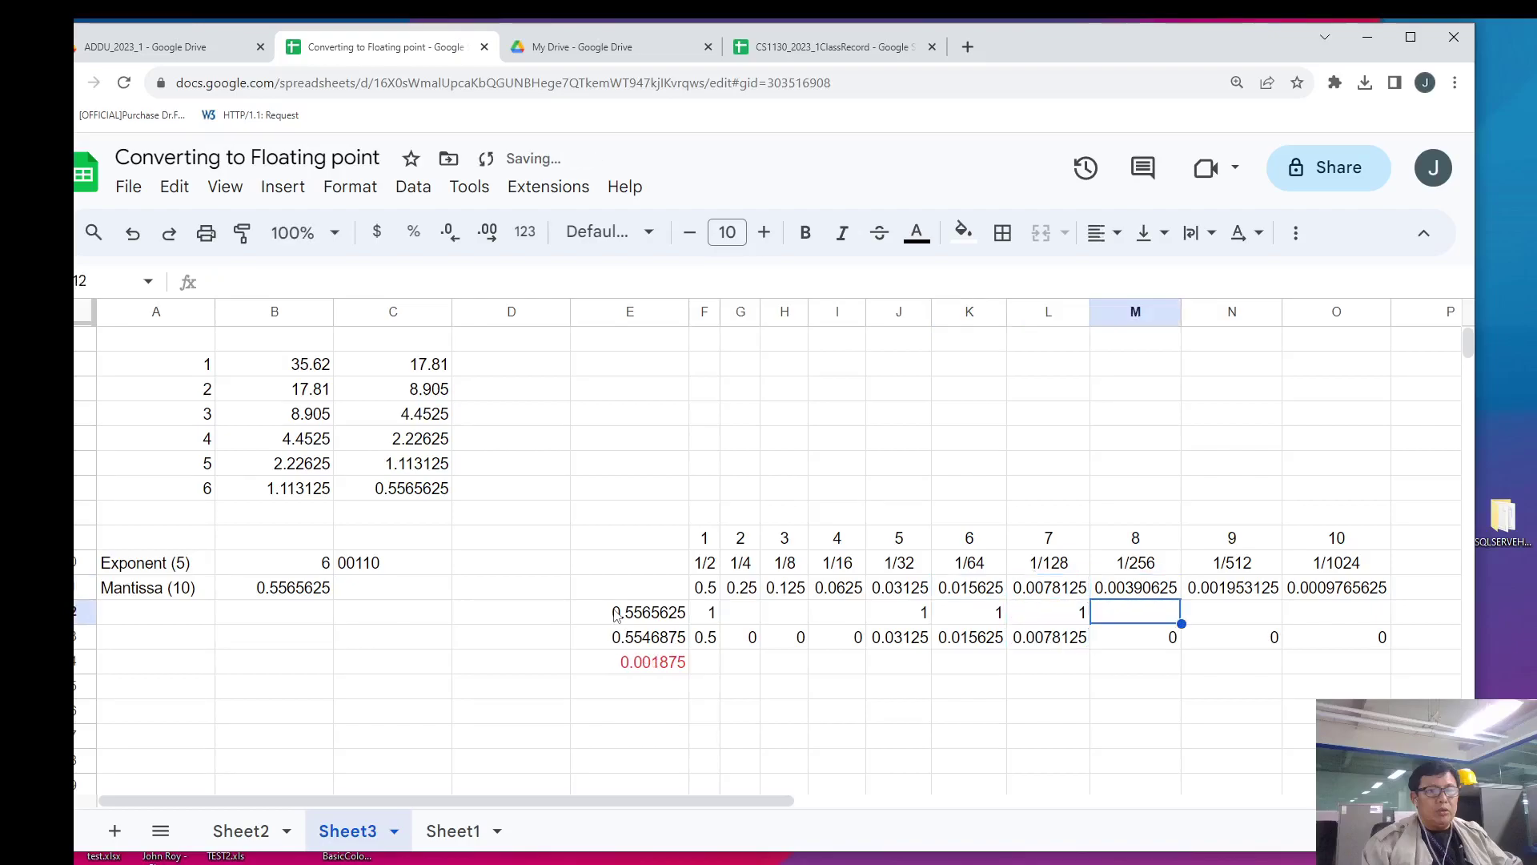
pyautogui.write('1')
pyautogui.press('Return')
pyautogui.press('Up')
pyautogui.press('Delete')
pyautogui.press('Right')
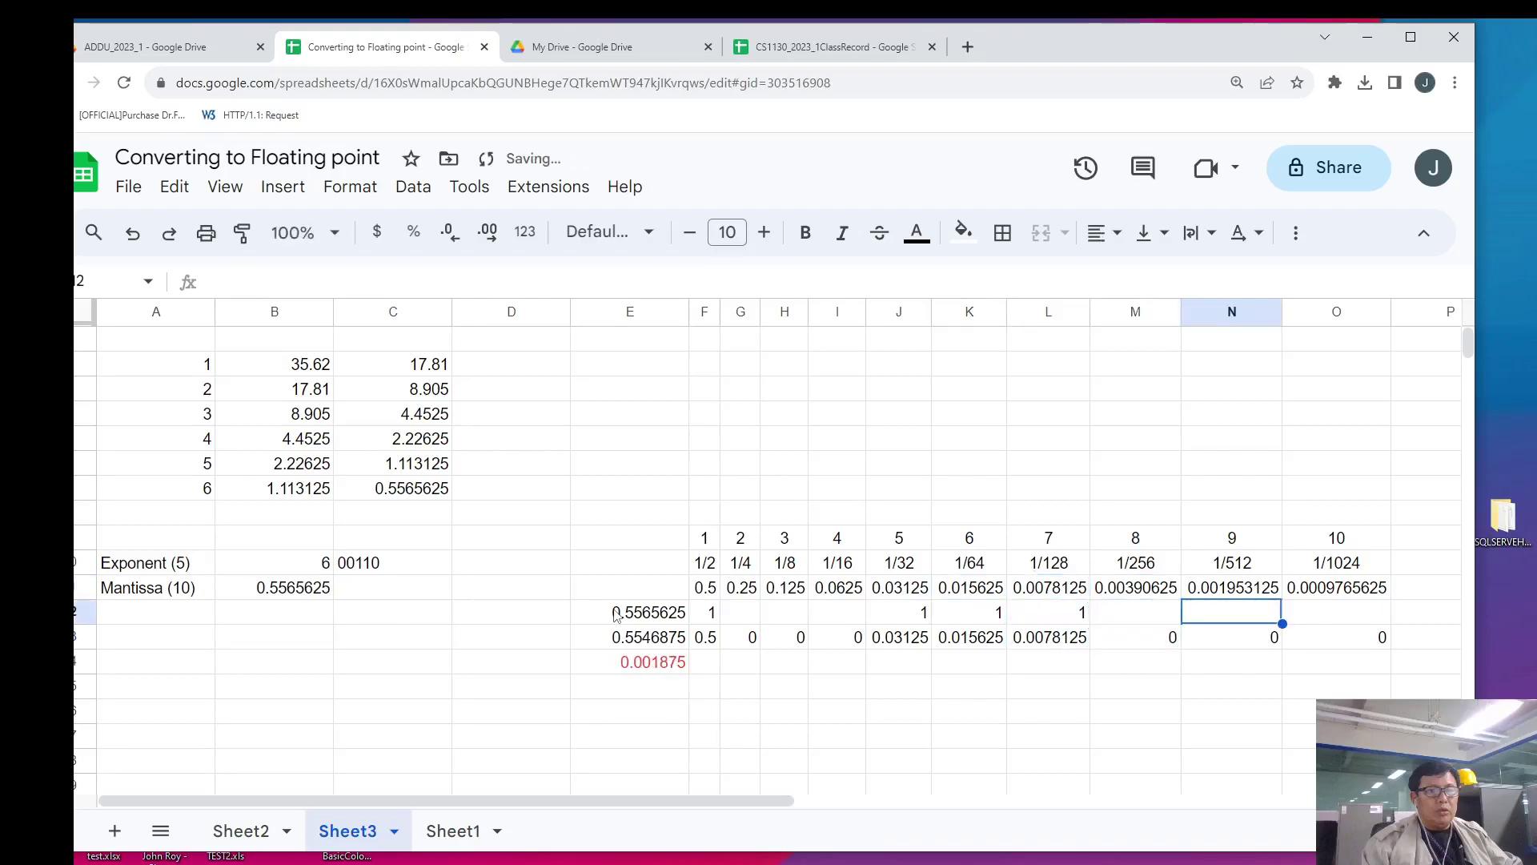
pyautogui.write('1')
pyautogui.press('Return')
# - Fill 0 under 1/512, 1/256, 1/16, 1/8 and 1/4, leaving remainder 0.0008984375
pyautogui.press('Up')
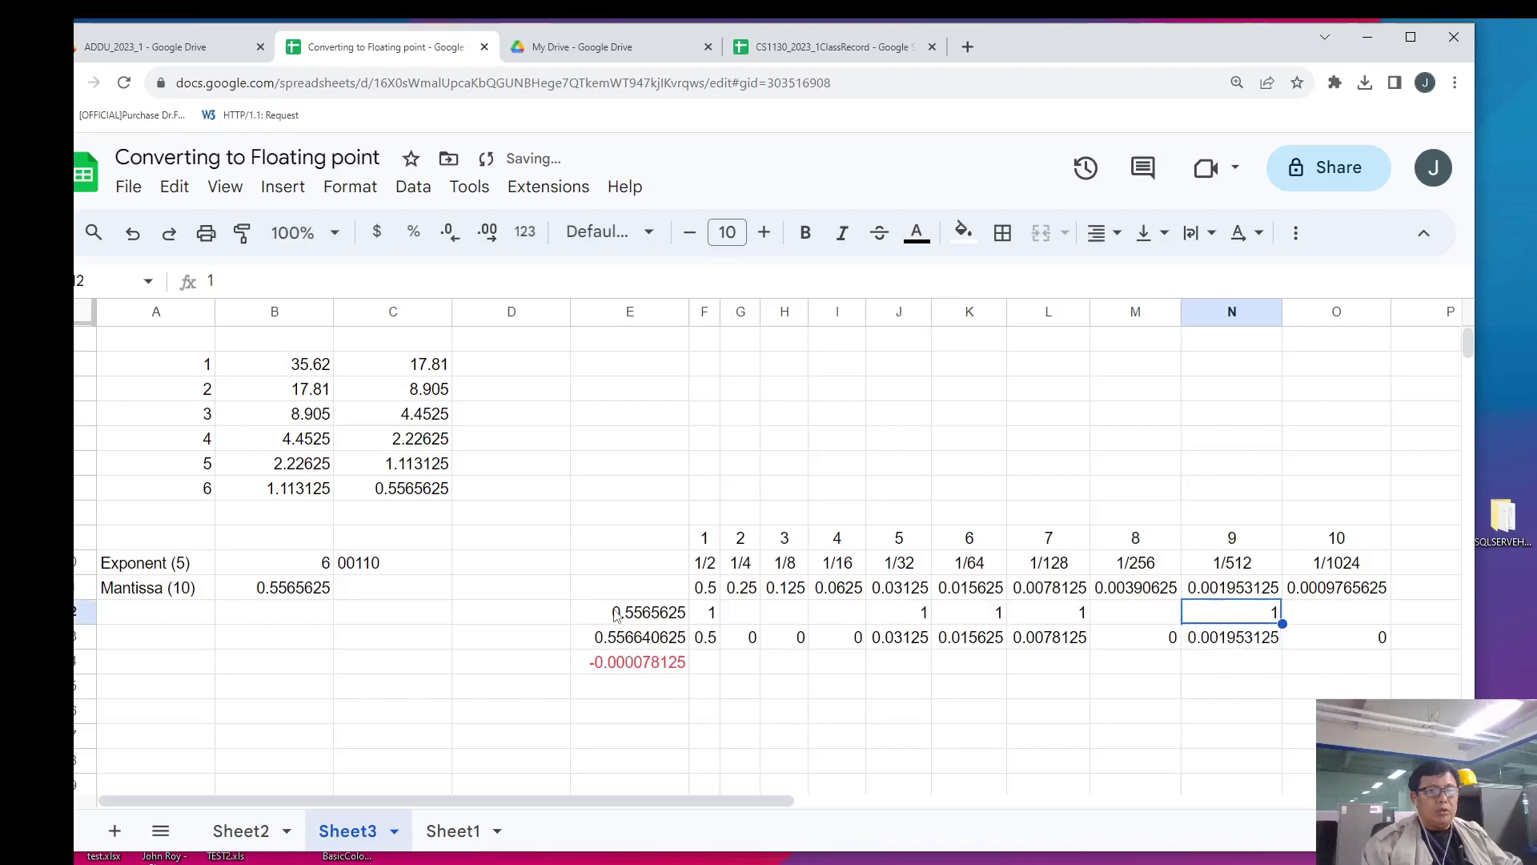
pyautogui.press('Delete')
pyautogui.press('Right')
pyautogui.write('1')
pyautogui.press('Return')
pyautogui.press('Up')
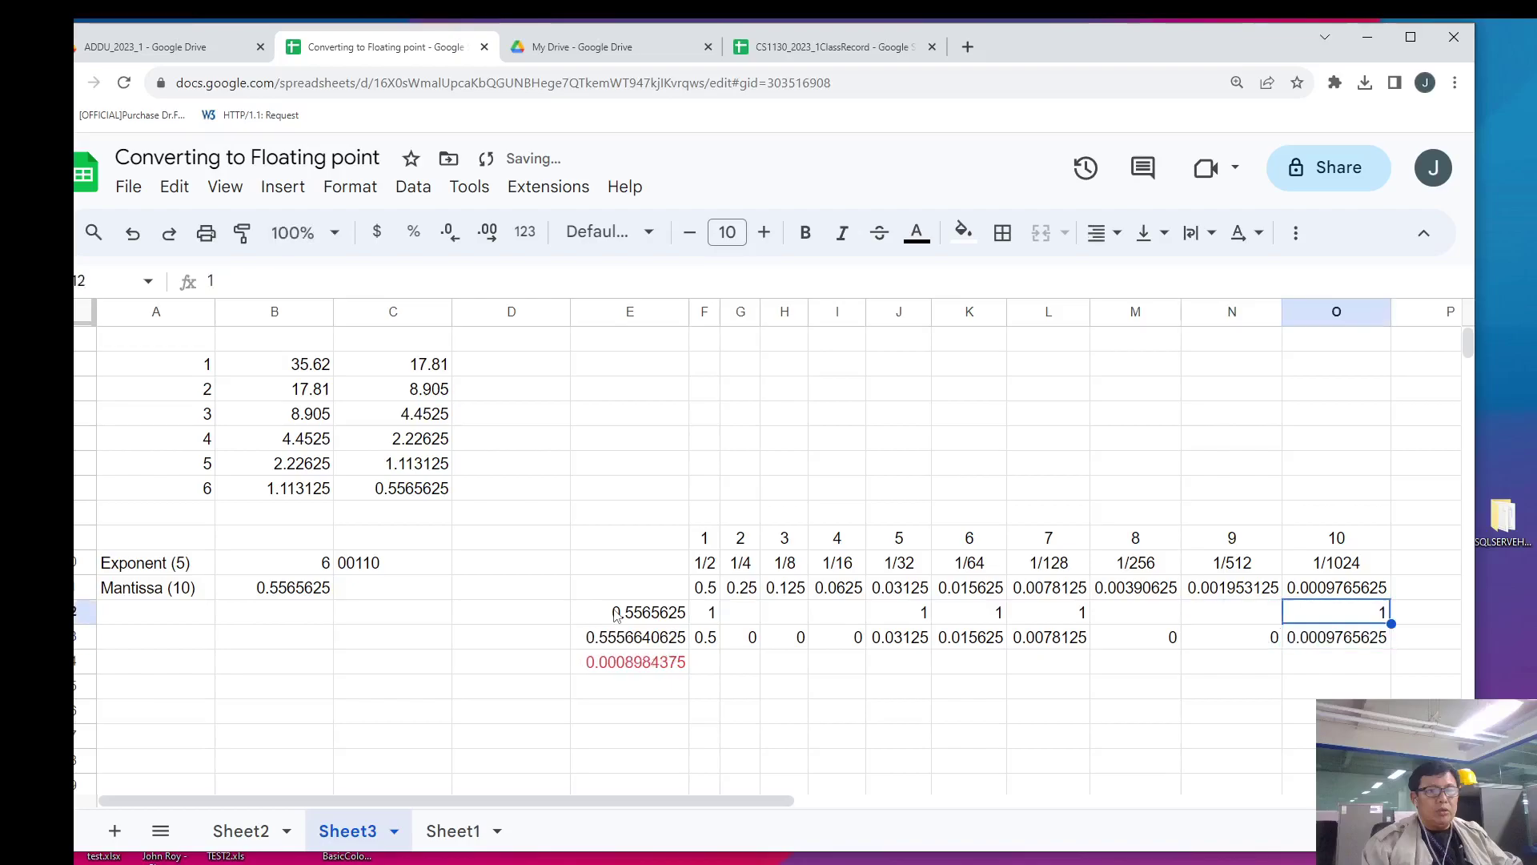
pyautogui.press('Left')
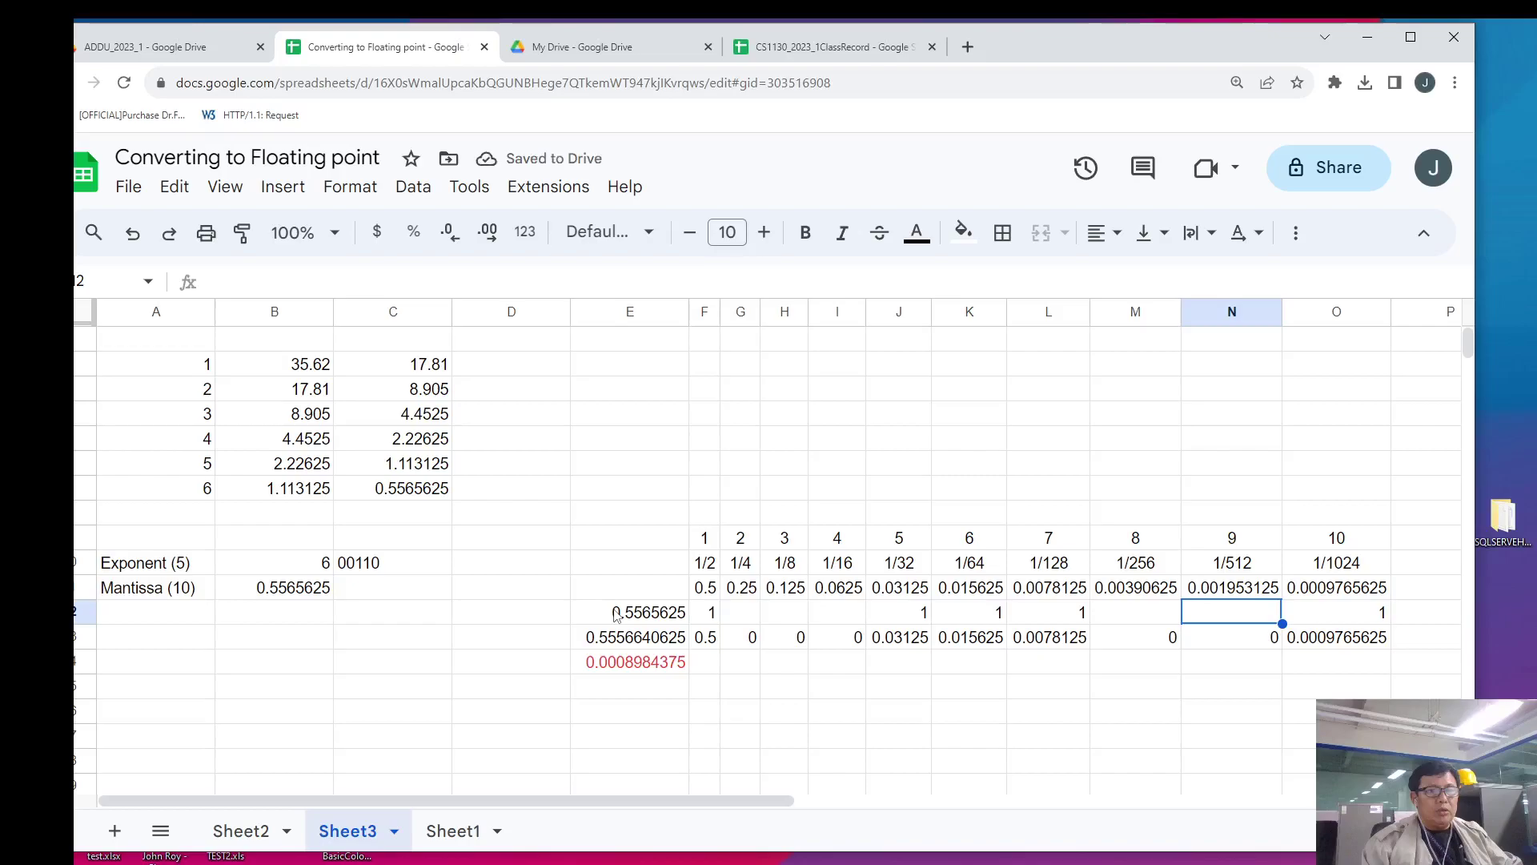
pyautogui.write('0')
pyautogui.press('Left')
pyautogui.write('0')
pyautogui.press('Left')
pyautogui.press('Left')
pyautogui.press('Left')
pyautogui.press('Left')
pyautogui.write('0')
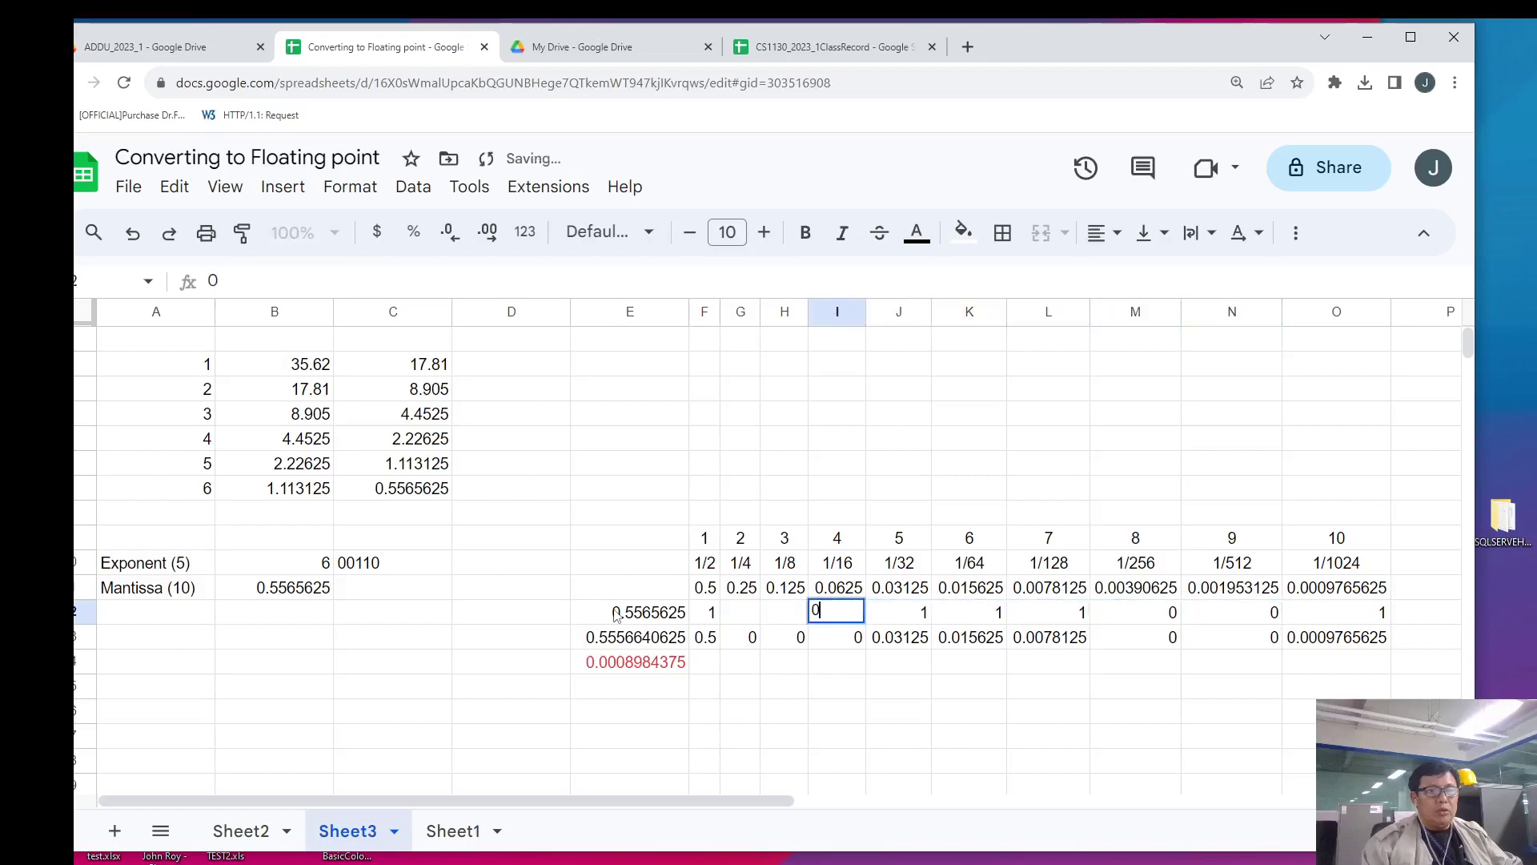
pyautogui.press('Left')
pyautogui.write('0')
pyautogui.press('Left')
pyautogui.write('0')
pyautogui.press('Left')
pyautogui.press('Left')
pyautogui.press('Left')
pyautogui.press('Left')
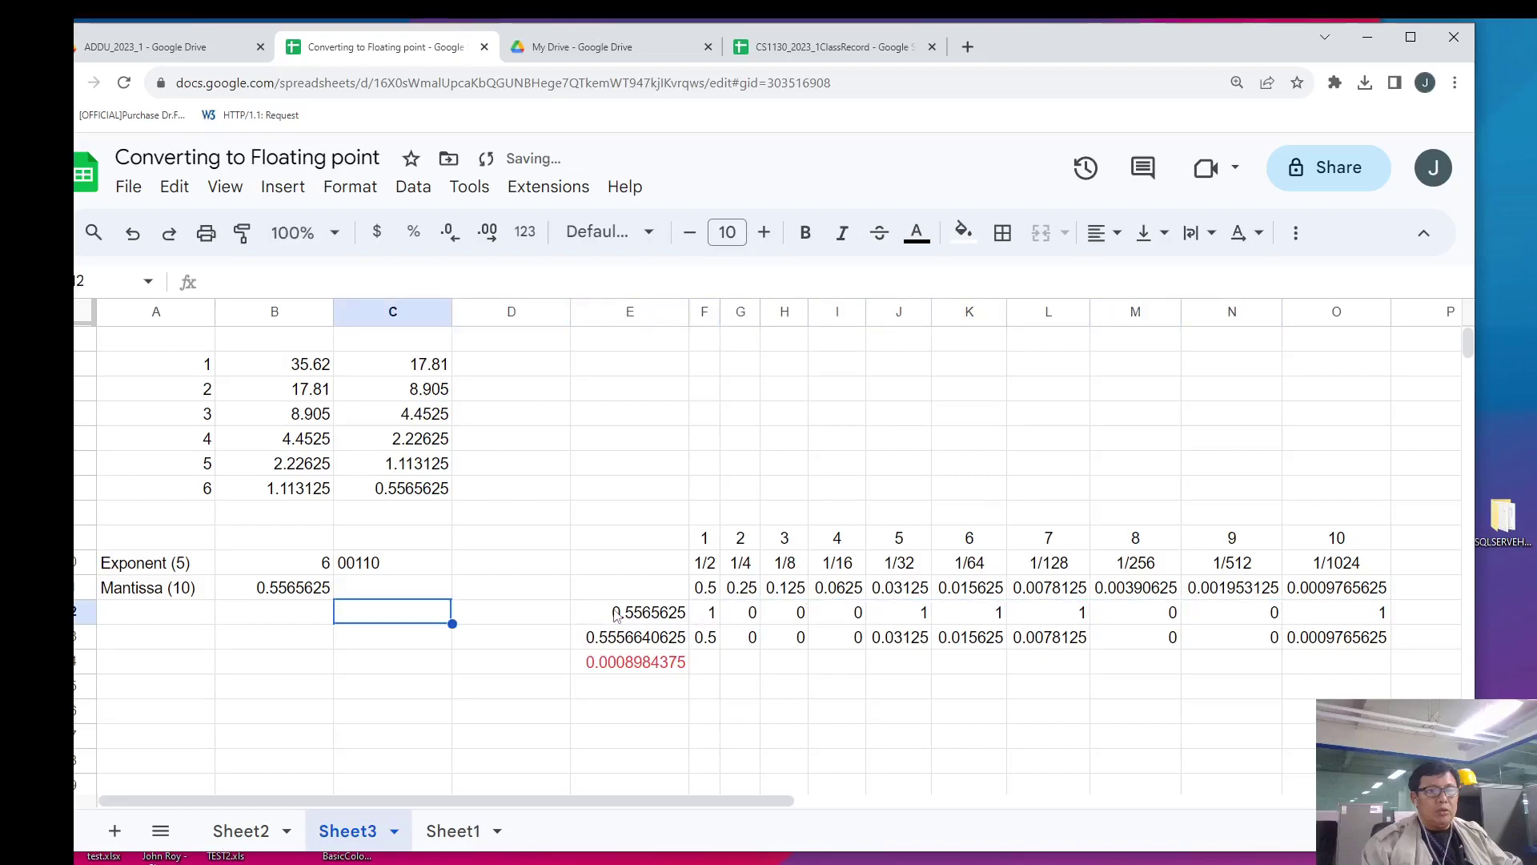
pyautogui.press('Up')
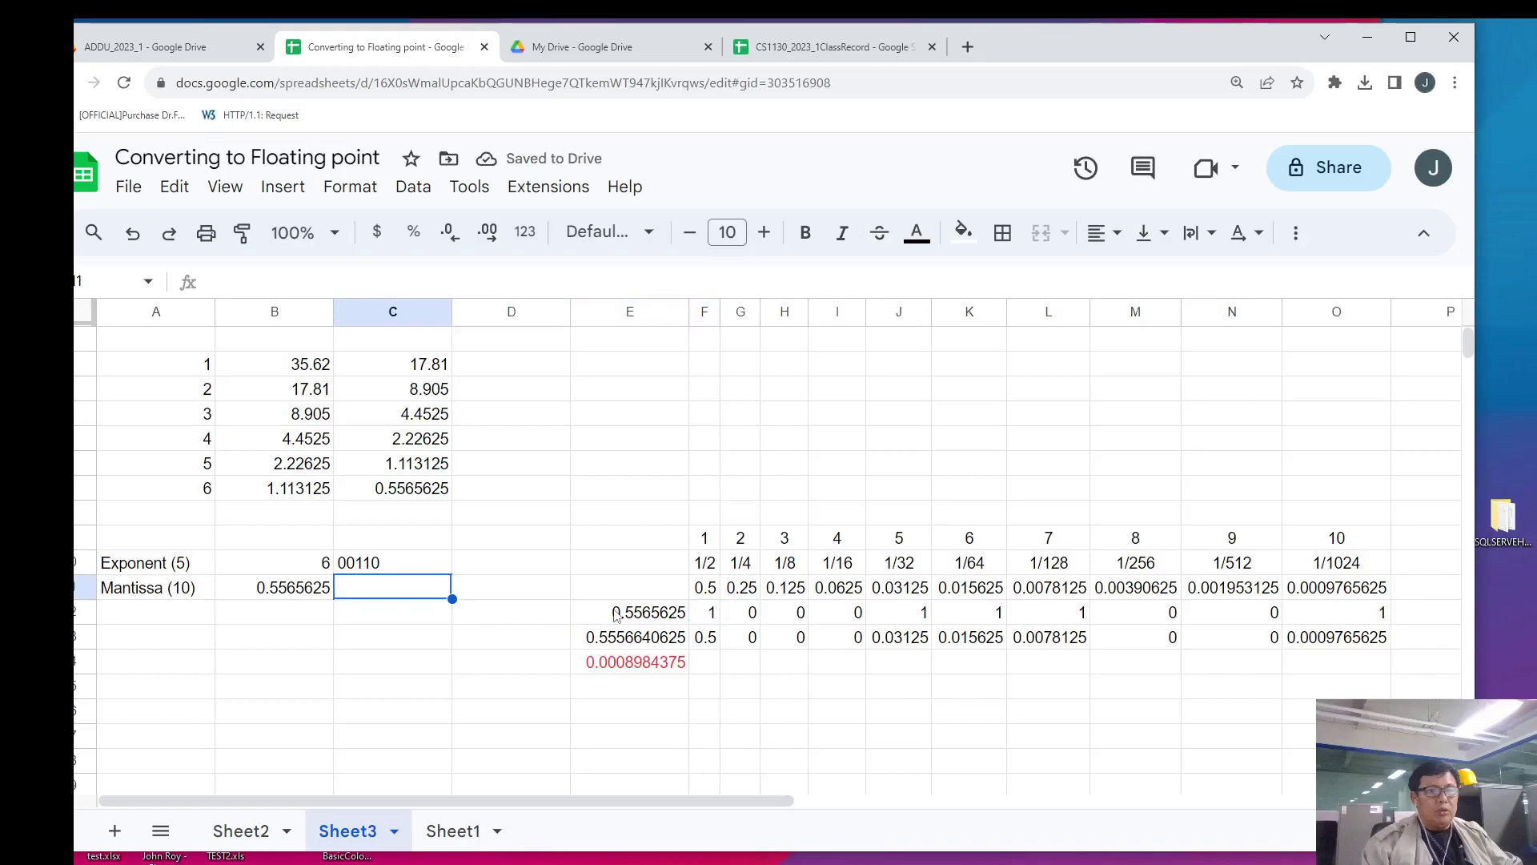
pyautogui.write("'")
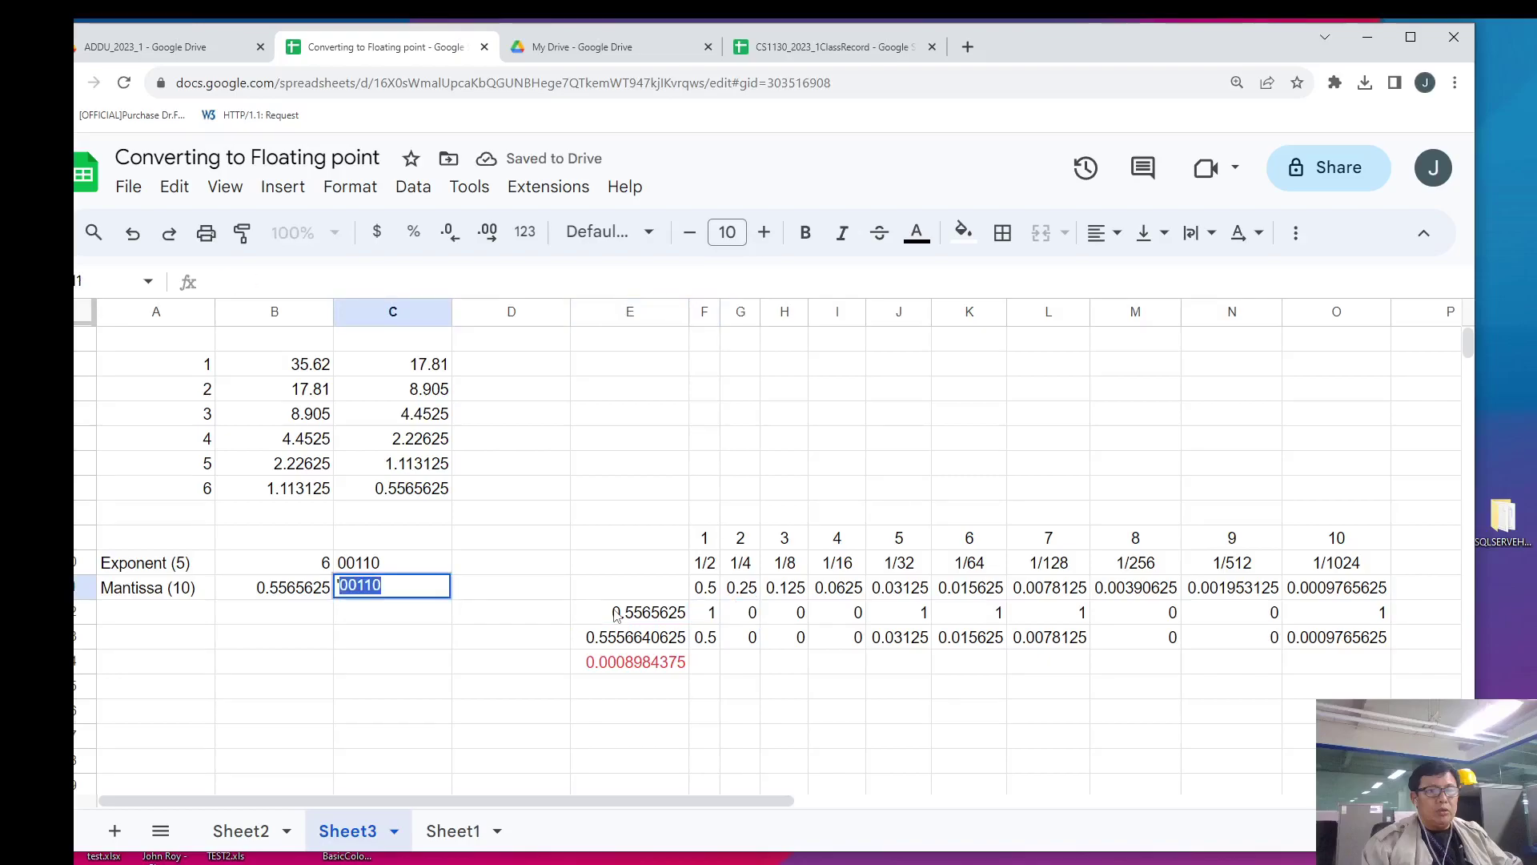
pyautogui.write('1000')
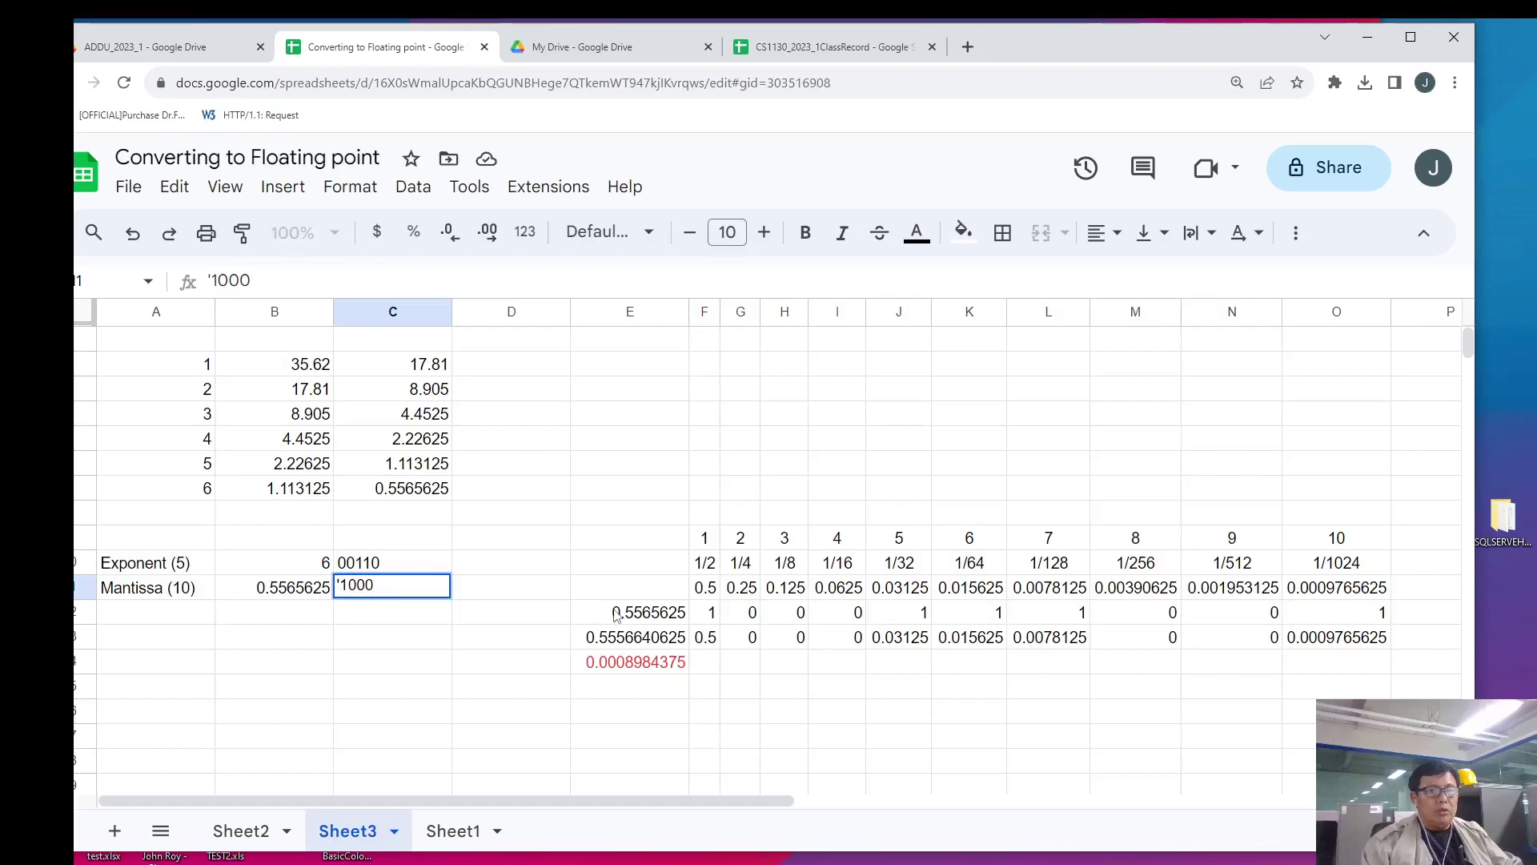
pyautogui.write('111001')
pyautogui.press('Return')
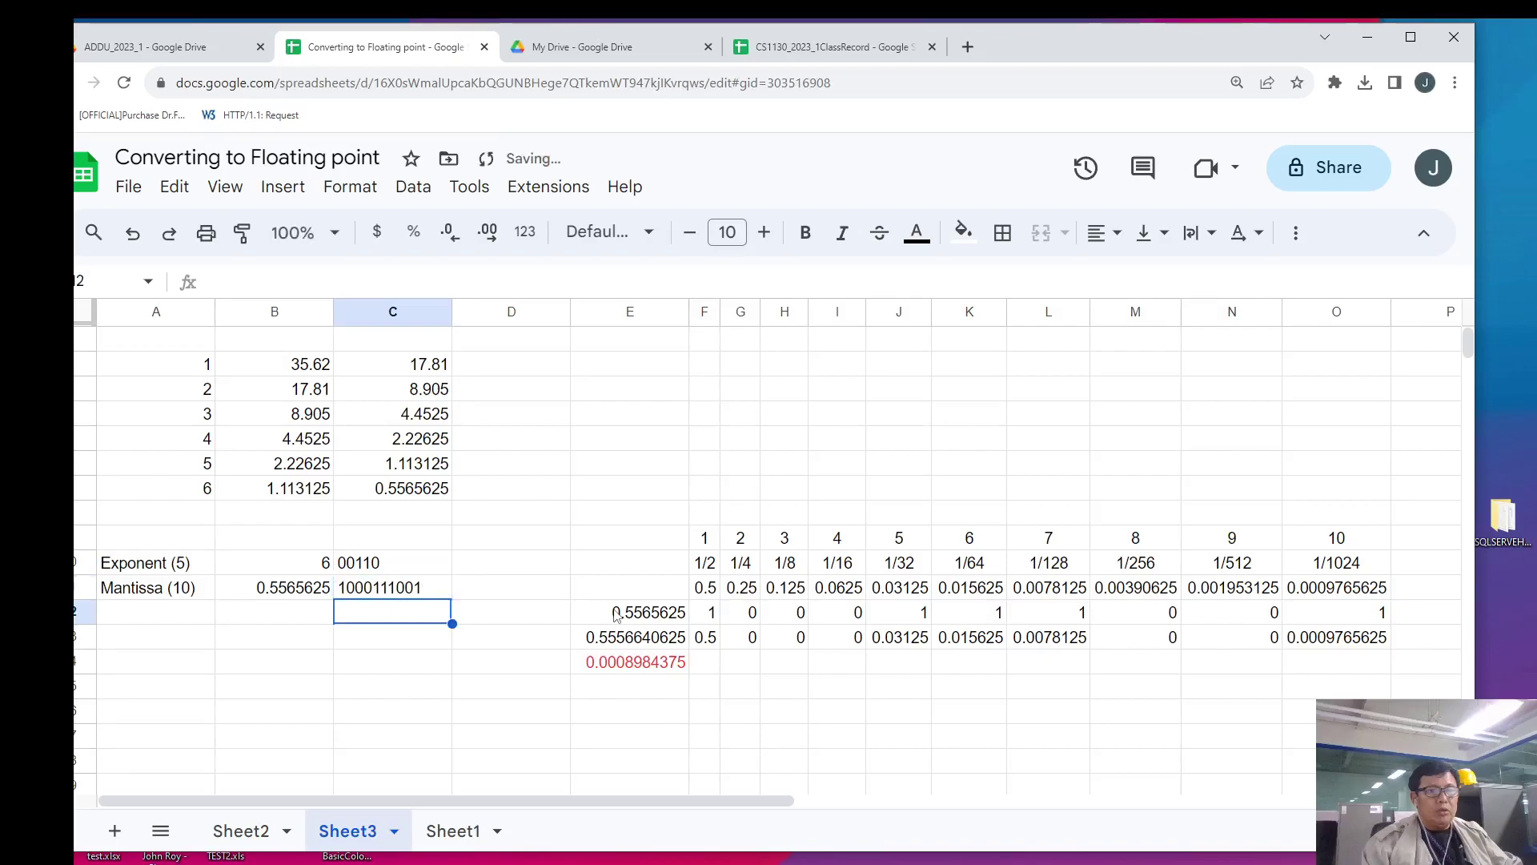
pyautogui.click(273, 833)
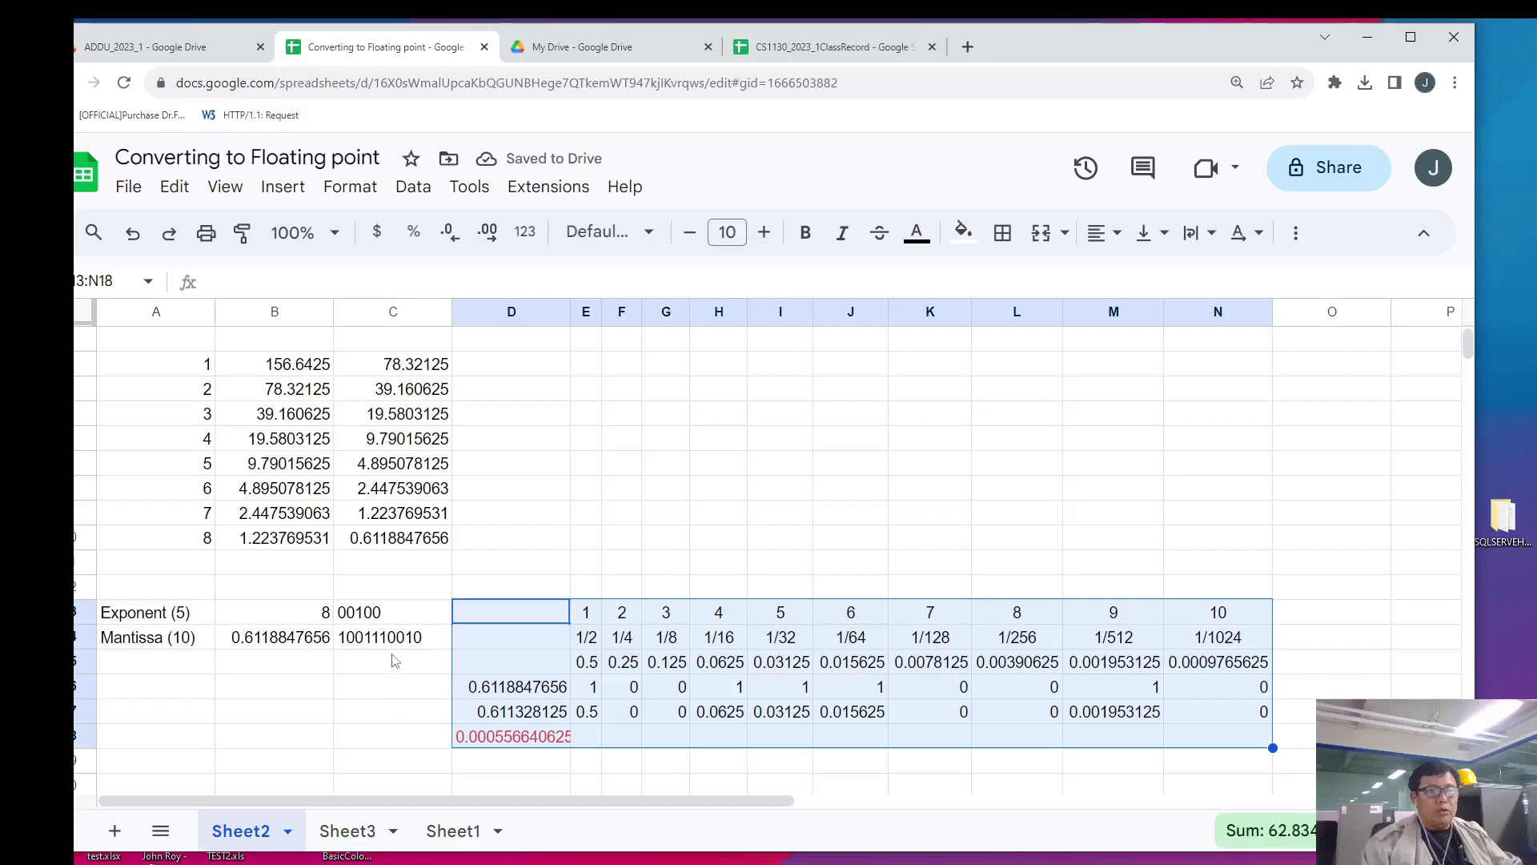
pyautogui.click(349, 832)
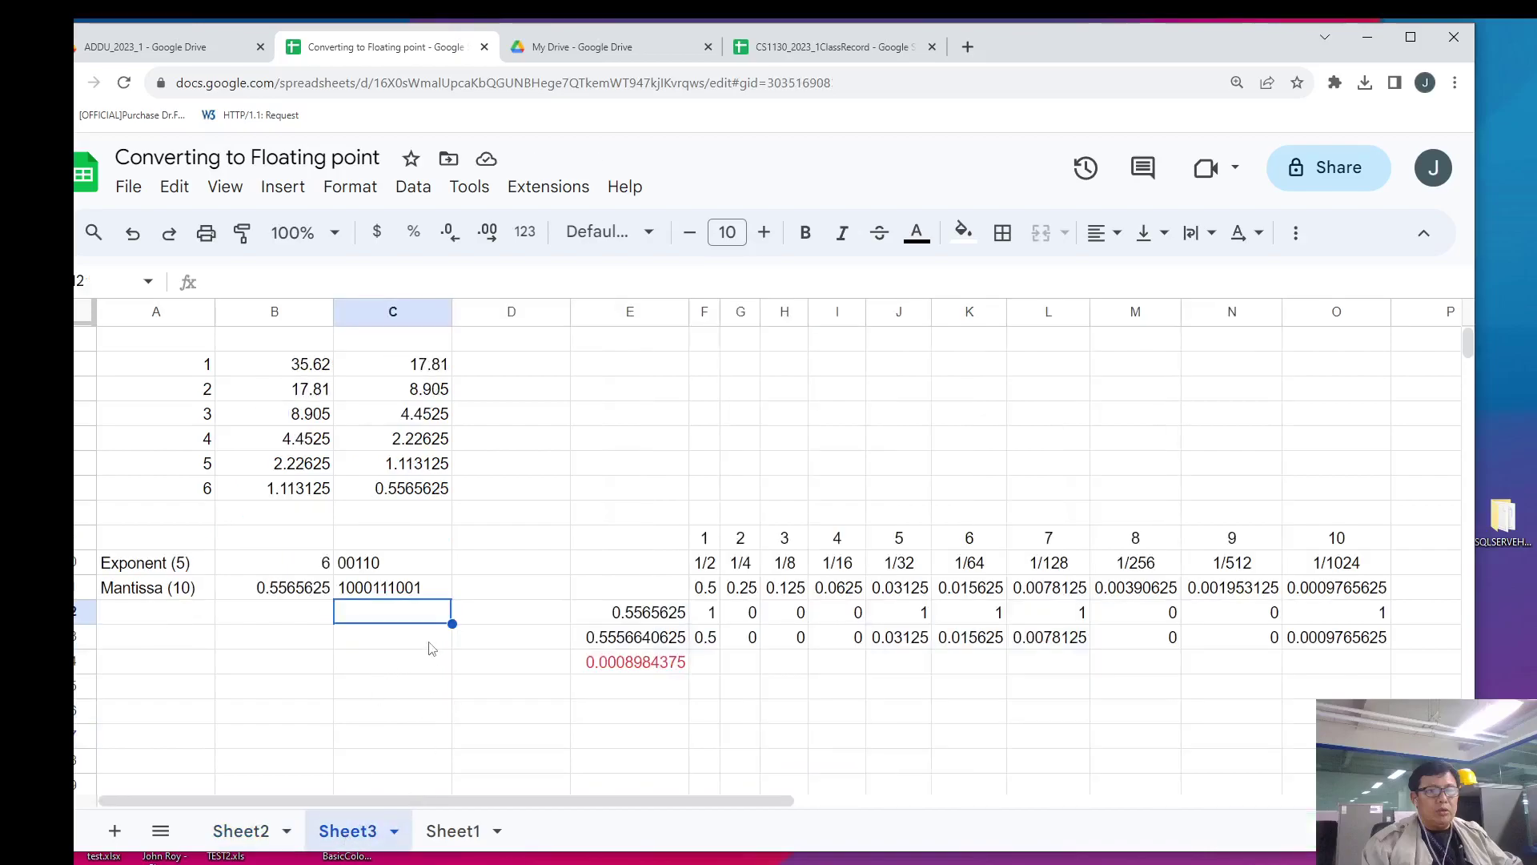